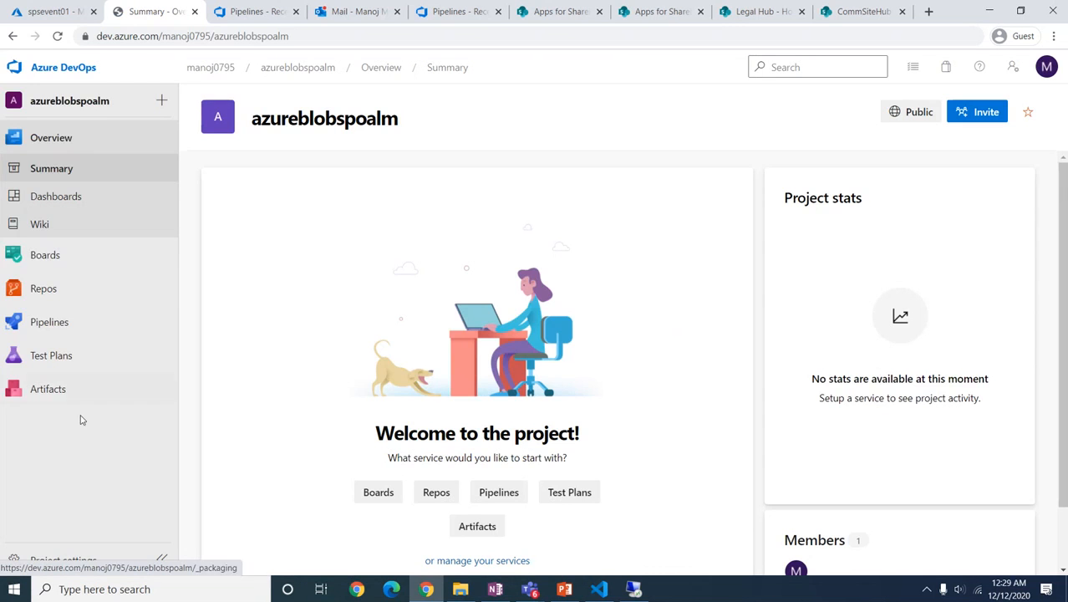
Step: From the azureblobspoalm Files page, clone the empty repository in VS Code and allow the browser to launch it
mouse_move(42, 250)
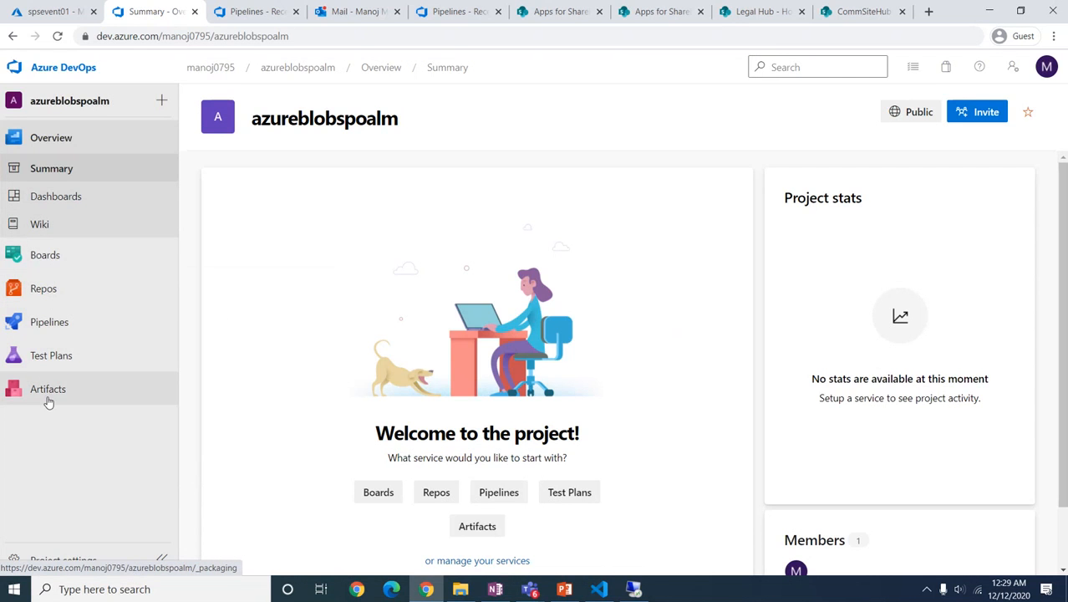
mouse_move(39, 294)
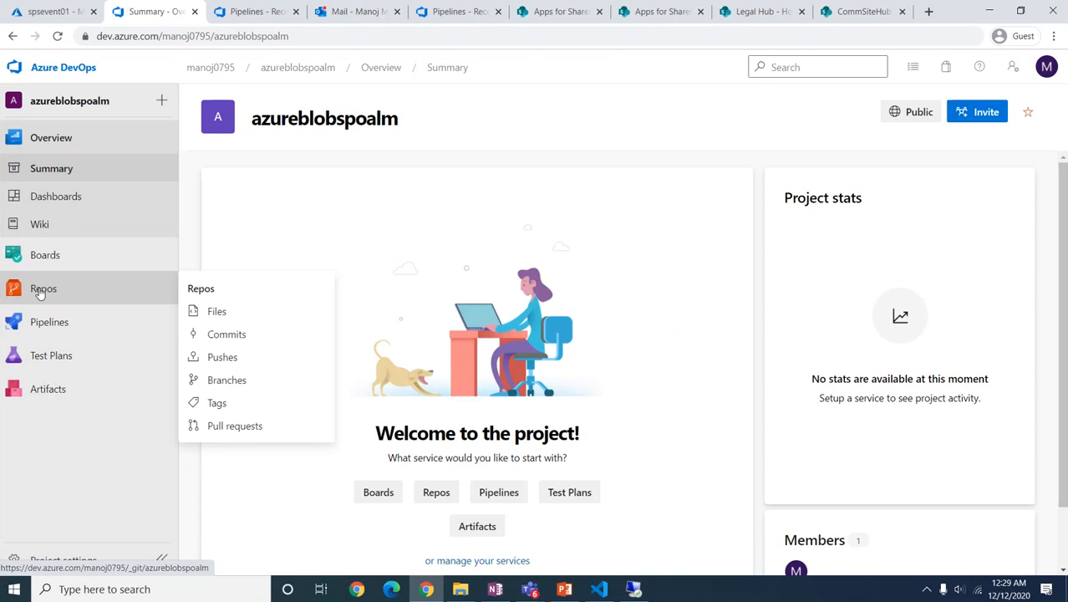
mouse_move(41, 320)
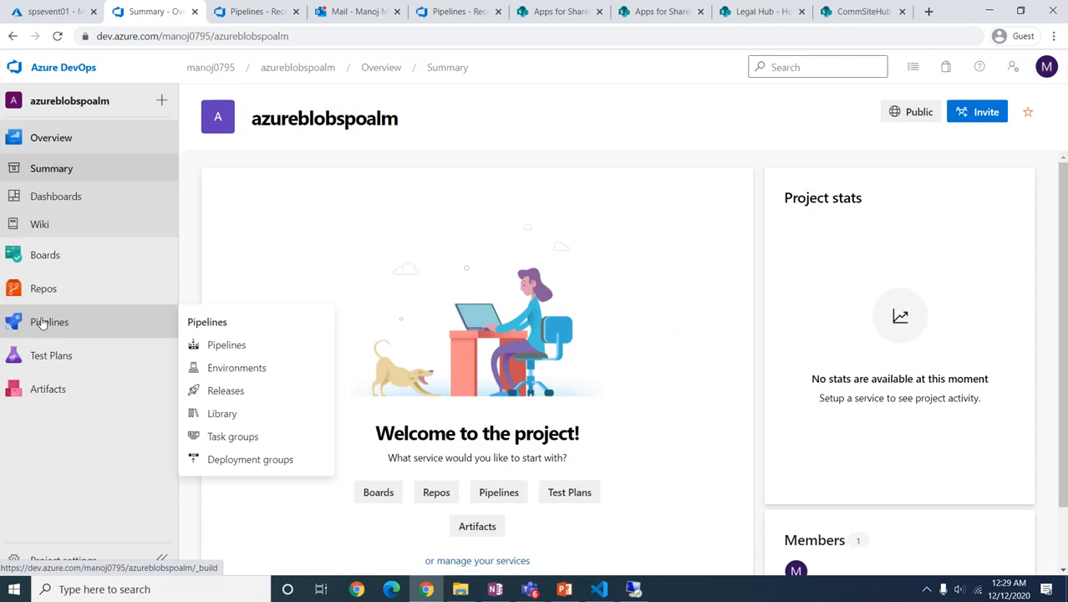
click(36, 289)
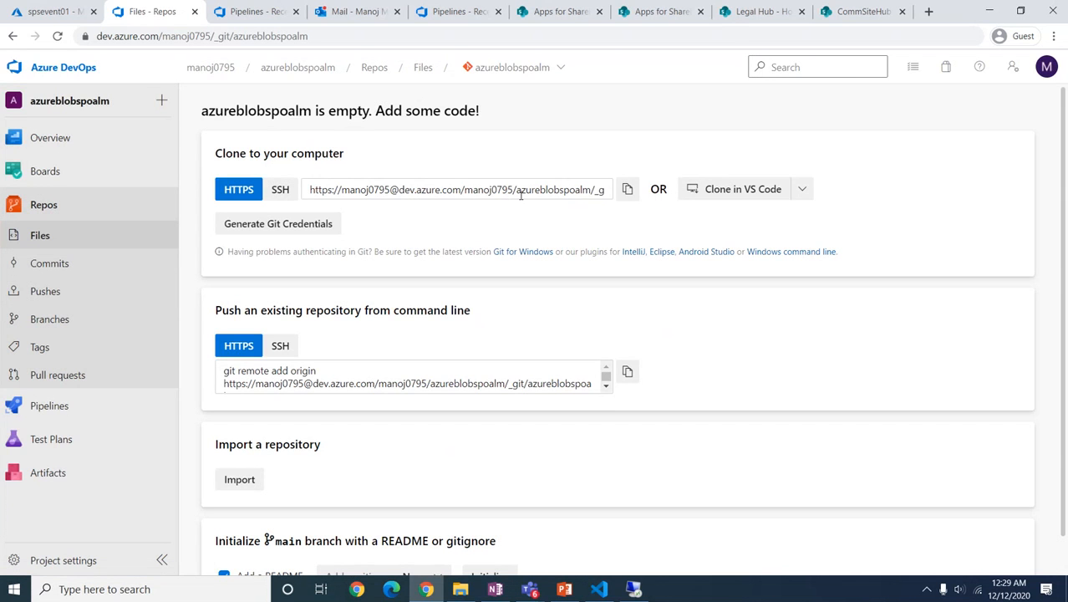
click(735, 190)
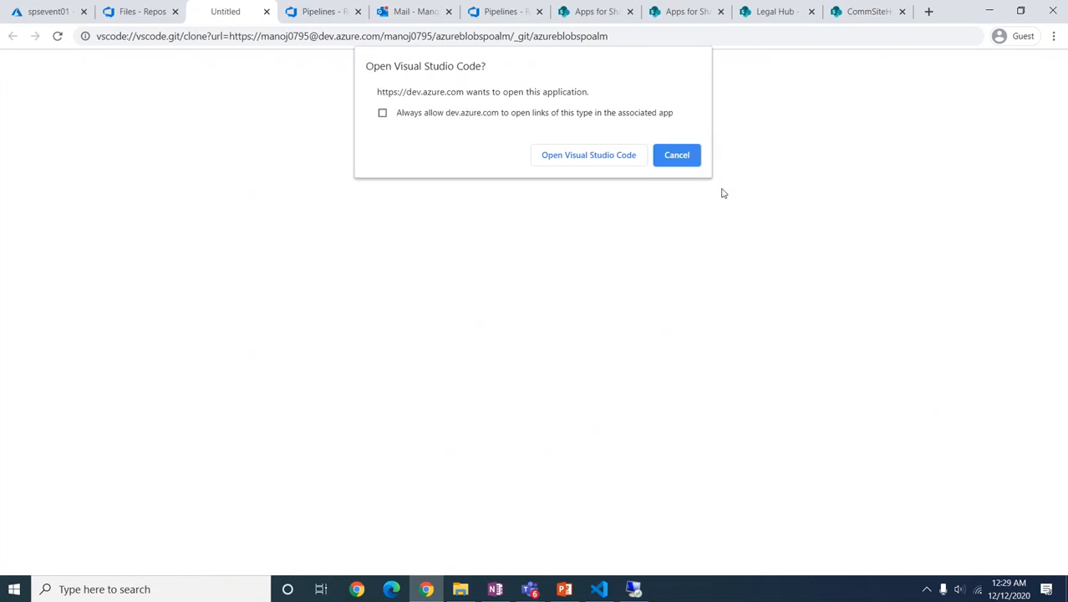
click(590, 155)
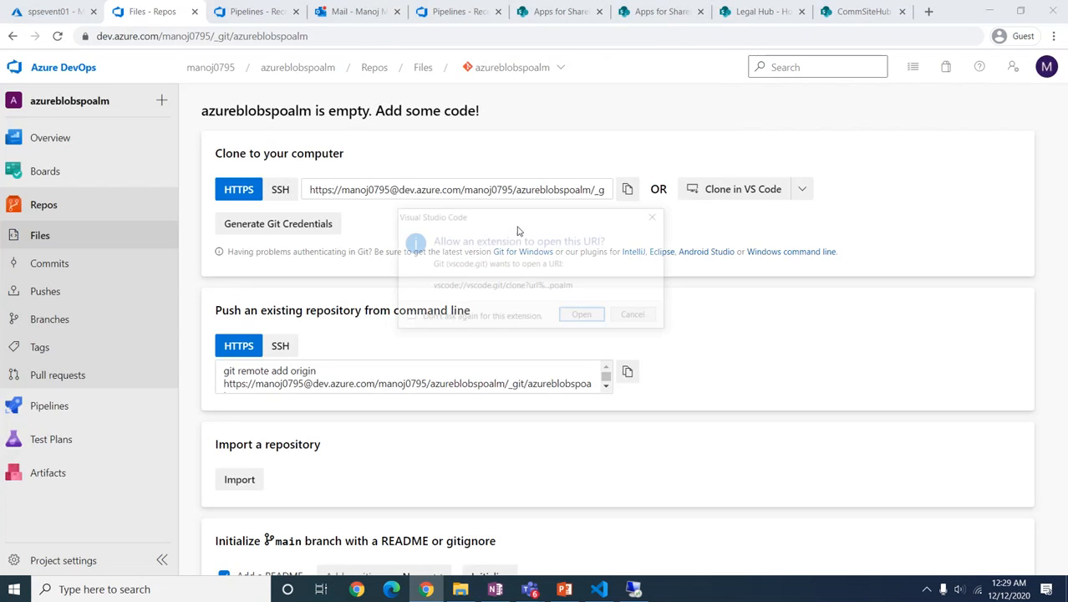
Step: Clone the repository into C:\MediaFiles\spfx\azuredevopsdemo and open the cloned folder
click(583, 316)
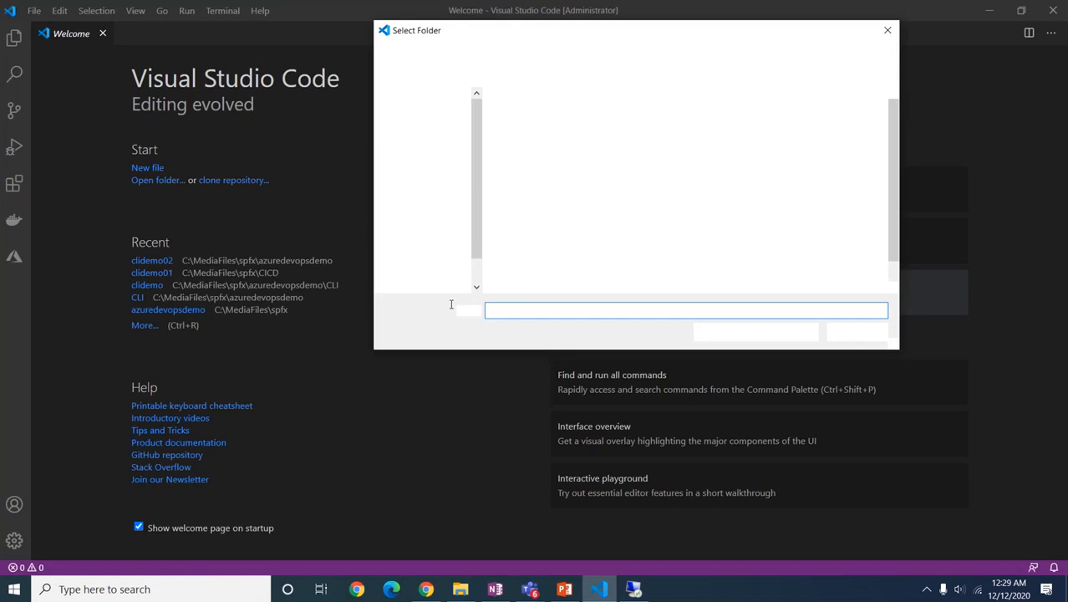
text(C:\MediaFiles\spfx\azuredevopsdemo)
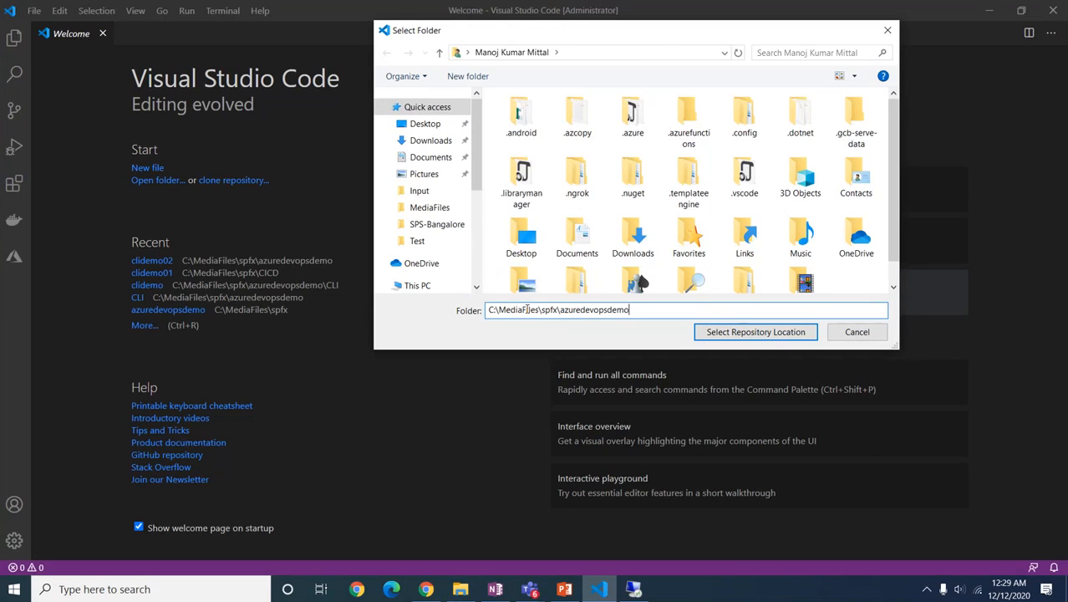
key(Return)
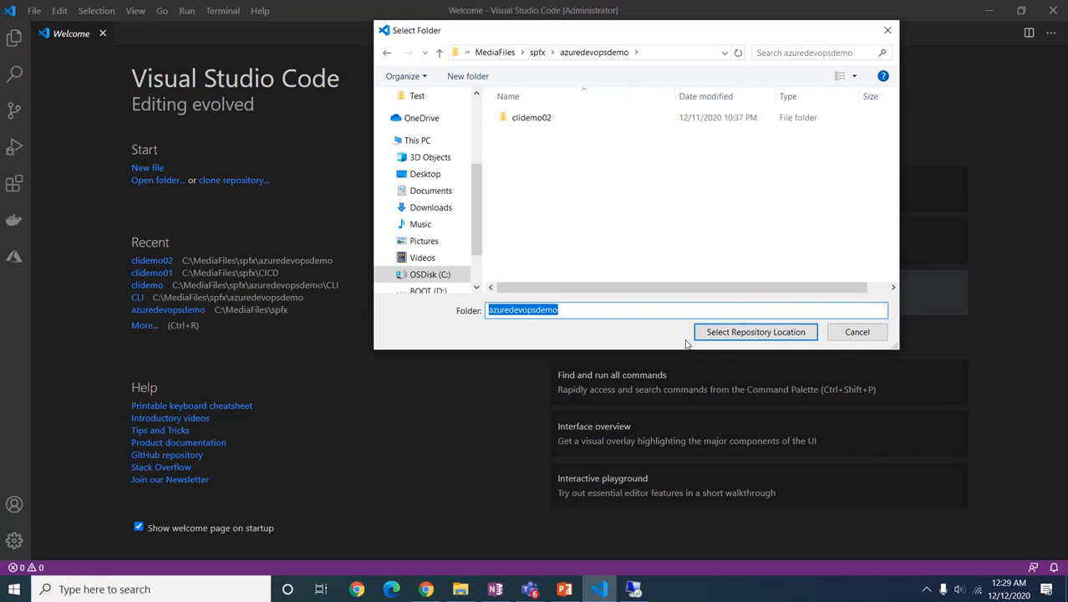
click(745, 332)
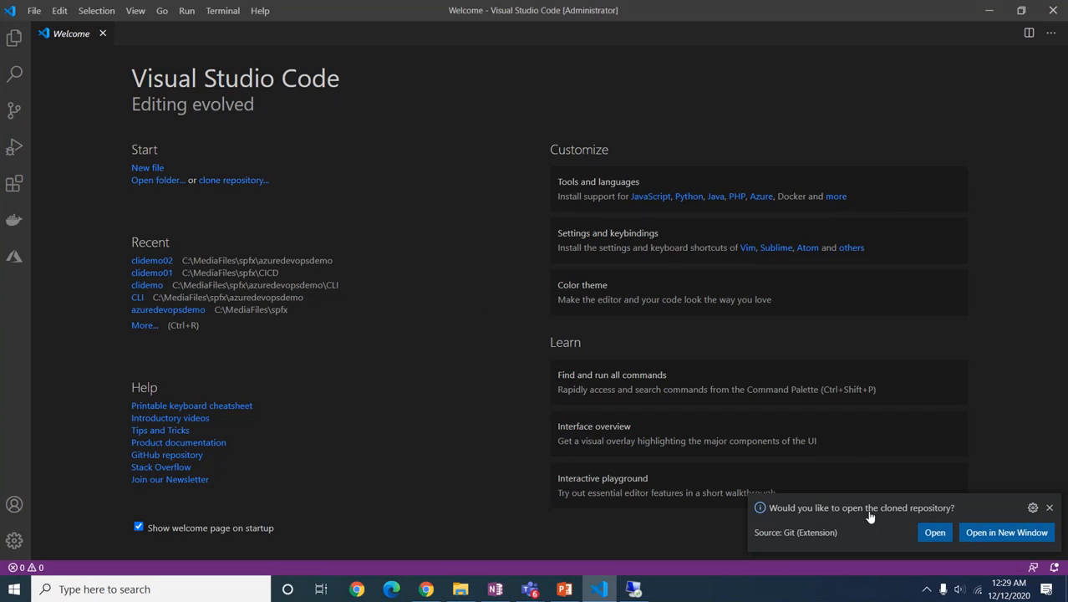
click(934, 533)
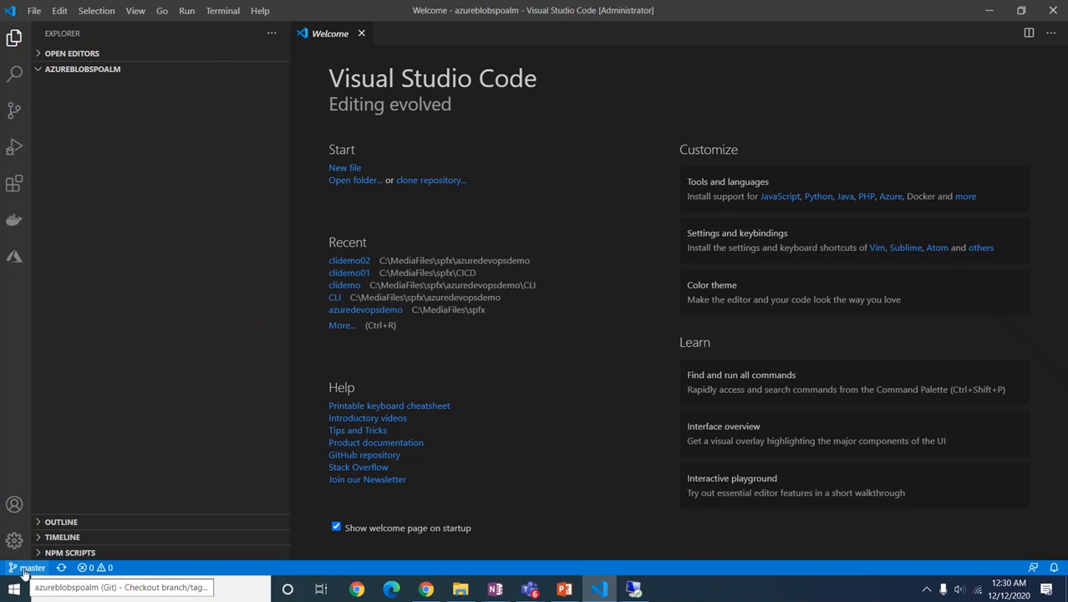
click(26, 567)
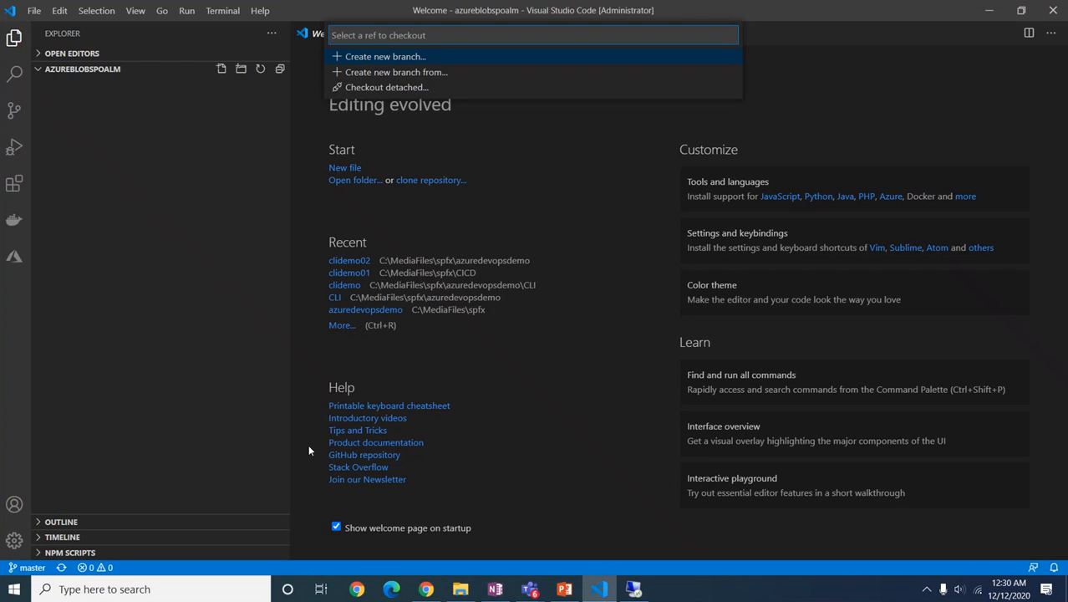
click(204, 265)
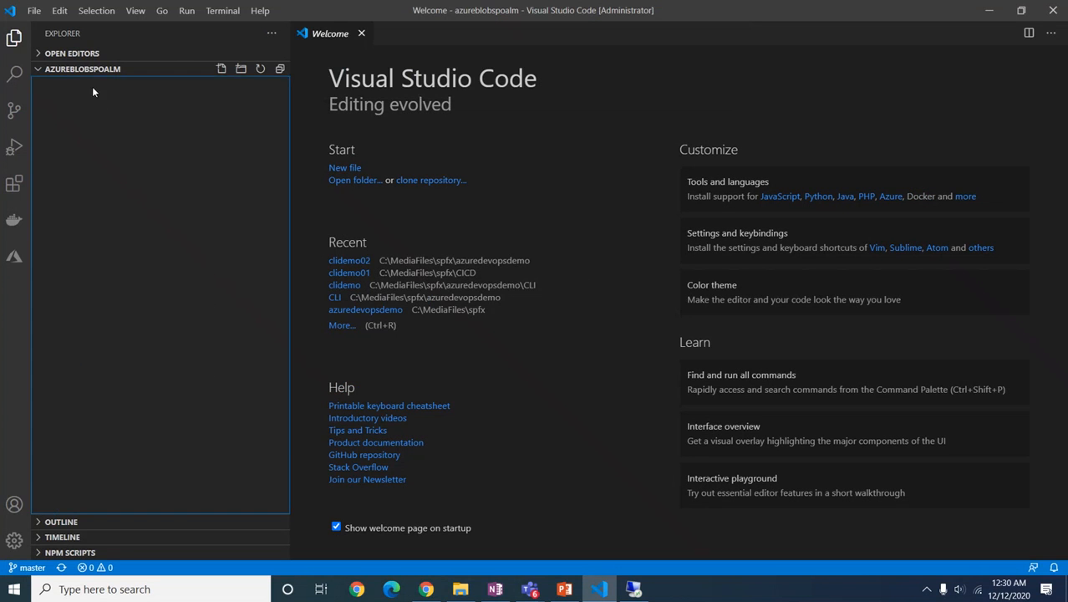
click(153, 15)
mouse_move(141, 10)
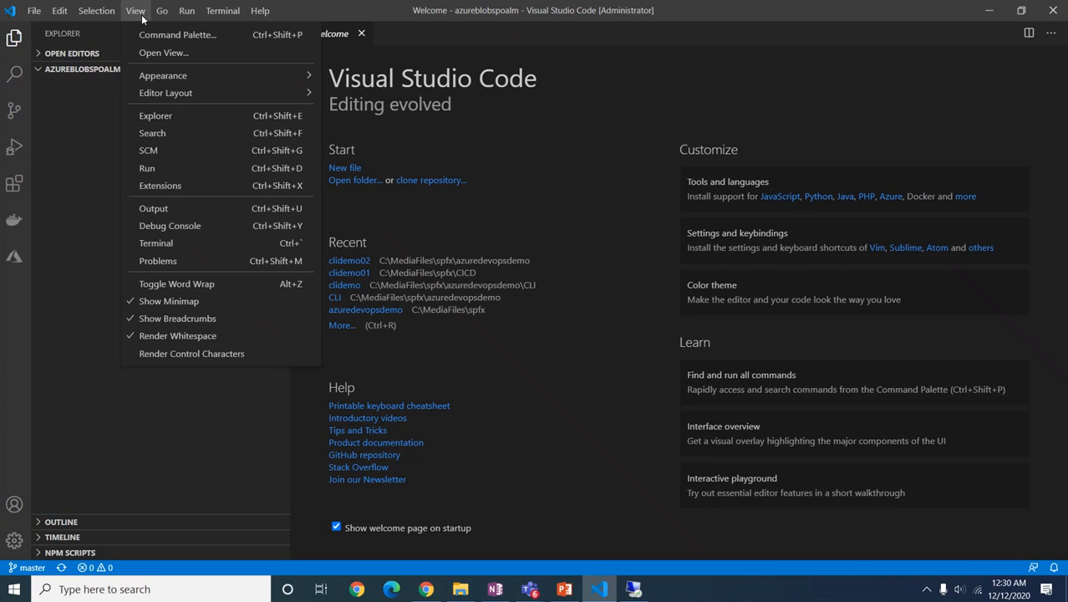
click(157, 251)
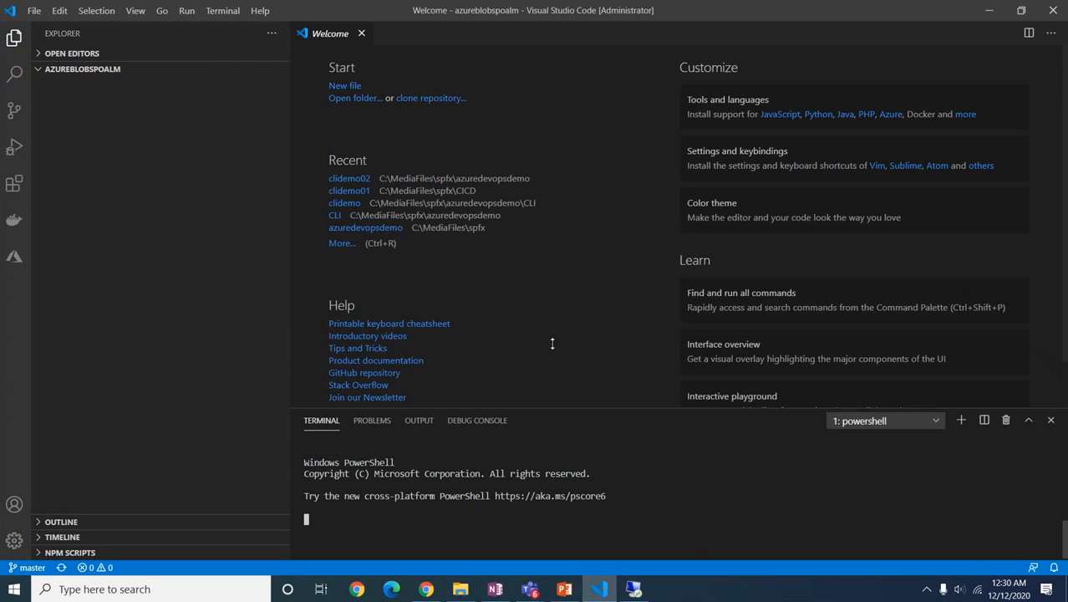
drag(551, 344, 552, 241)
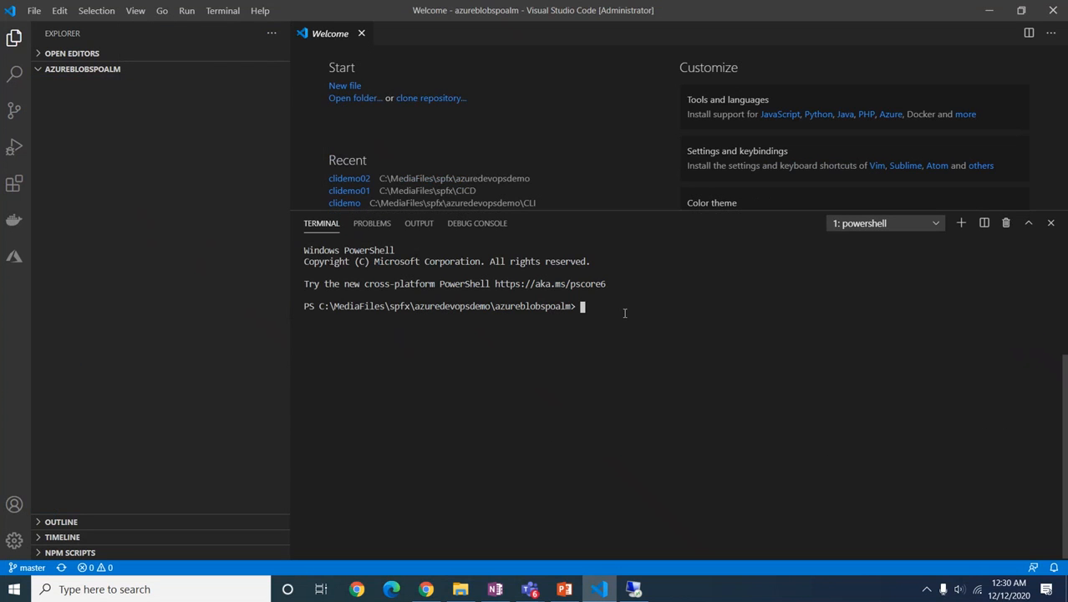
text(yo @microsoft/sharepoint)
key(Return)
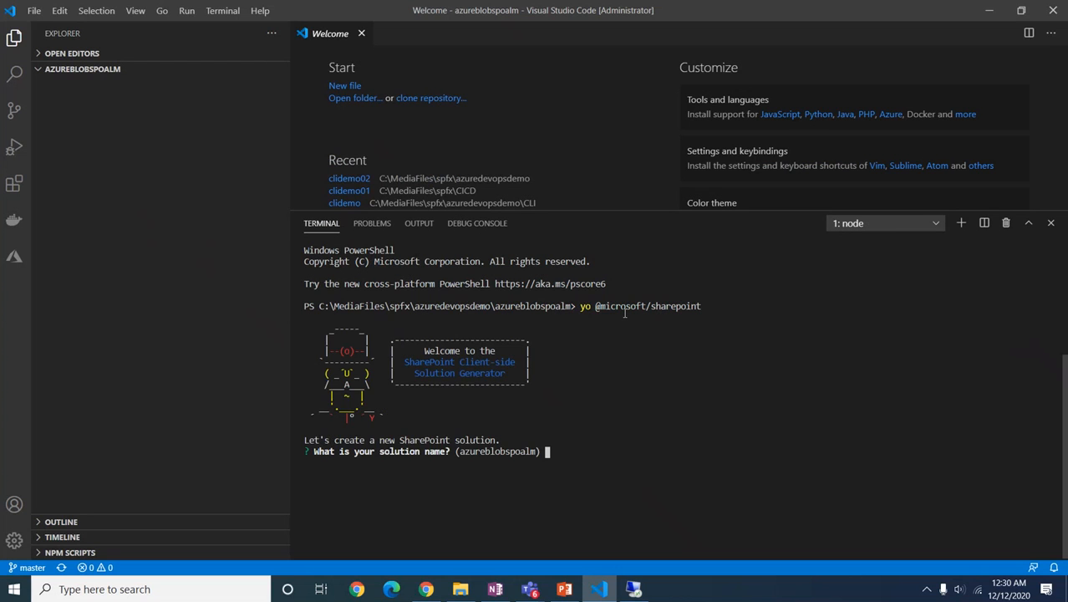
Step: Answer the generator: spoalm solution, SharePoint Online only, current folder, No, No, WebPart spoalm, default description
text(spoalm)
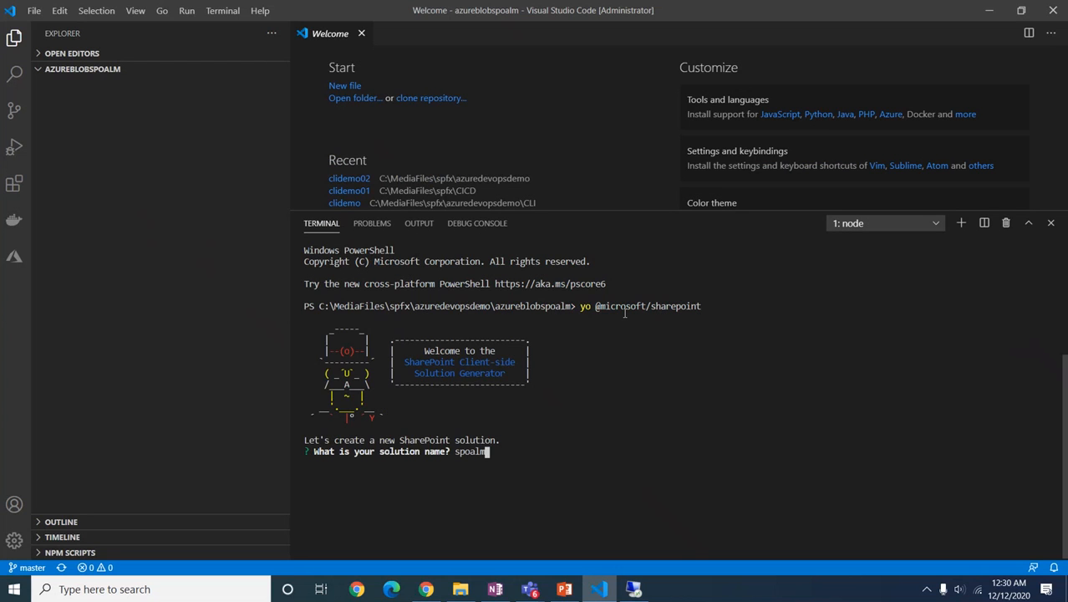
key(Return)
key(Return)
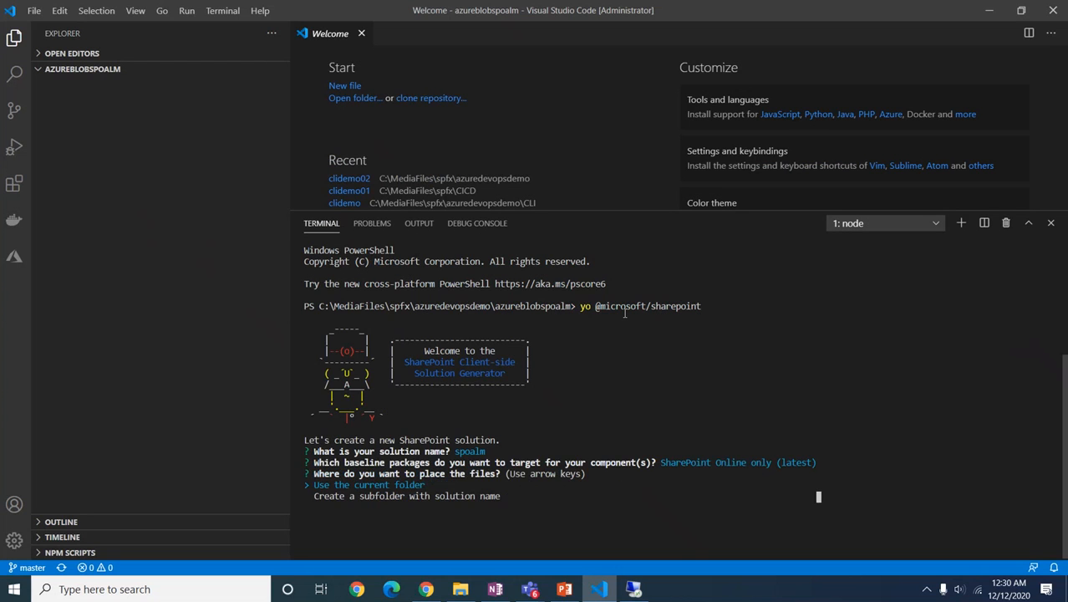
key(Return)
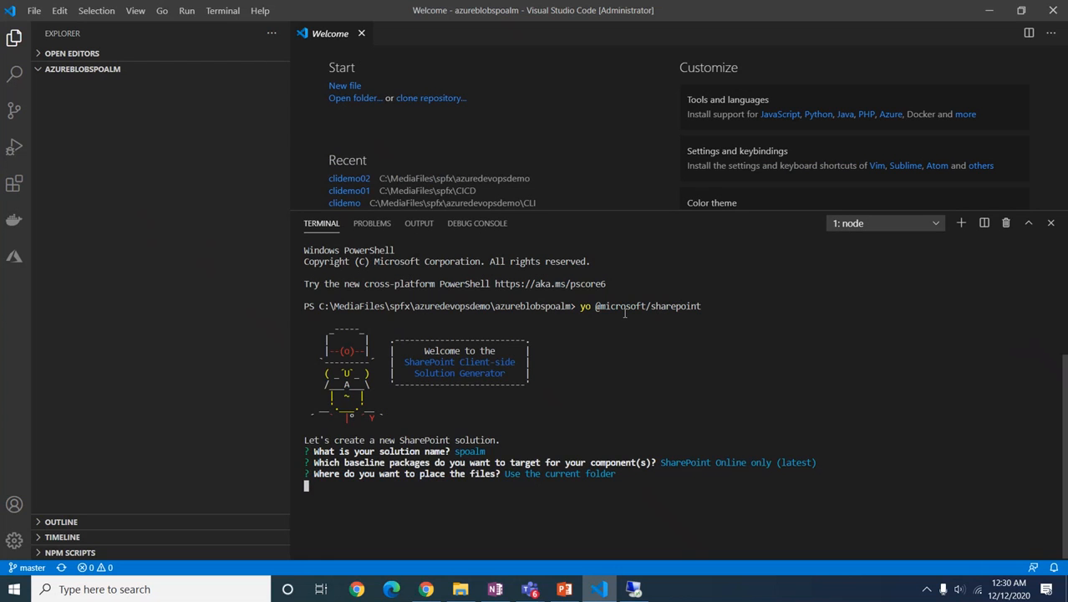
key(Return)
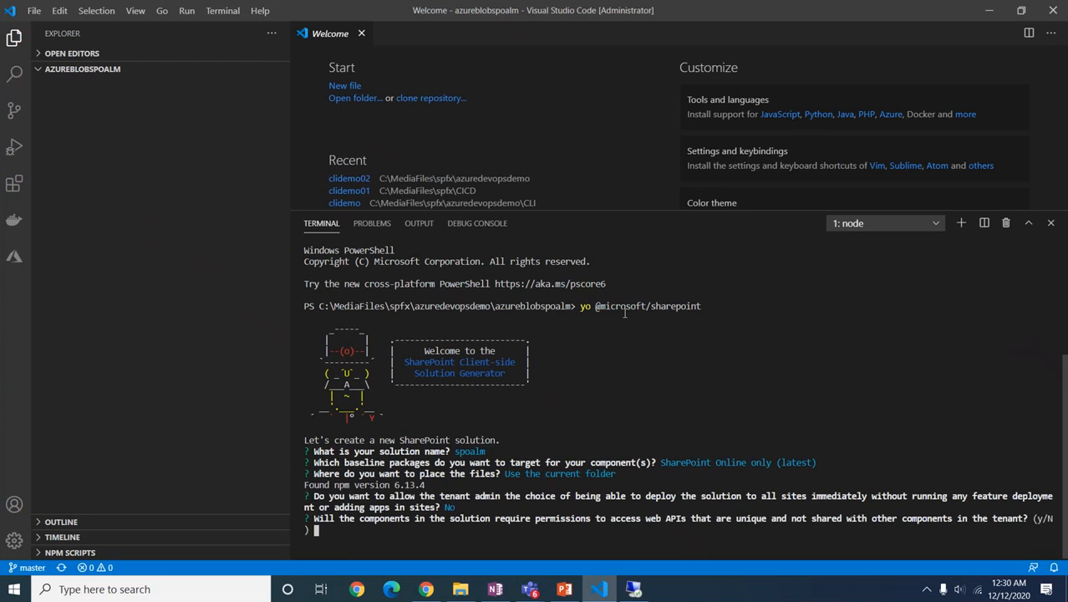
key(Return)
key(Return)
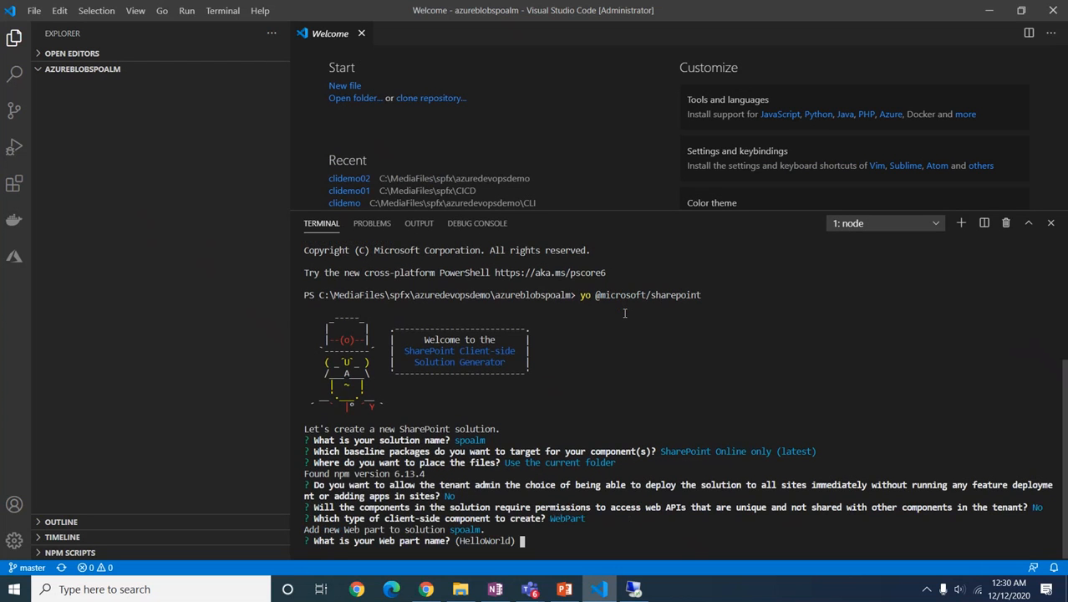
text(spoalm)
key(Return)
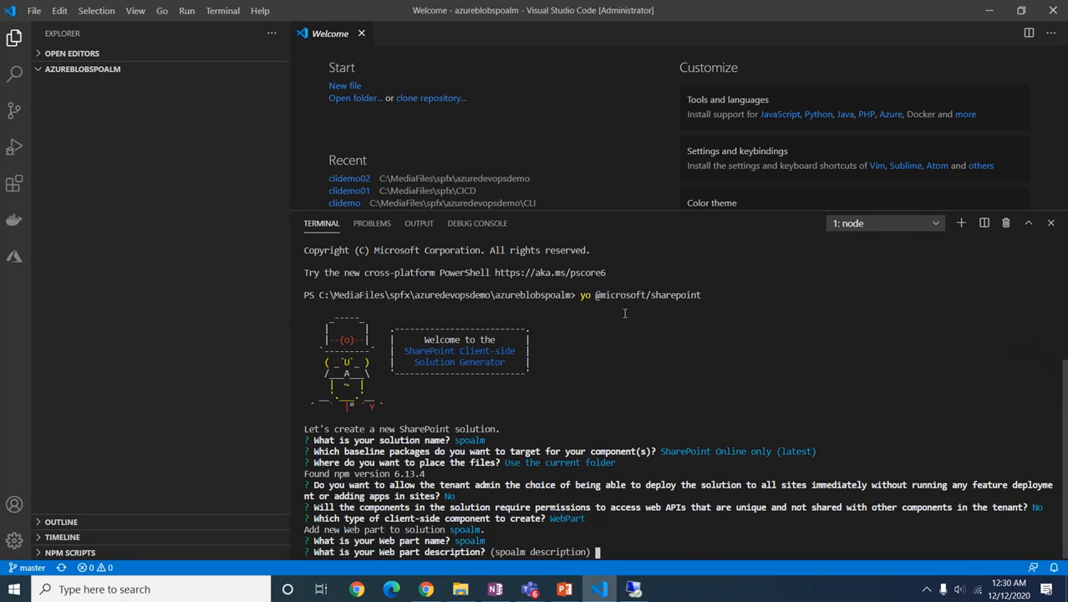
key(Return)
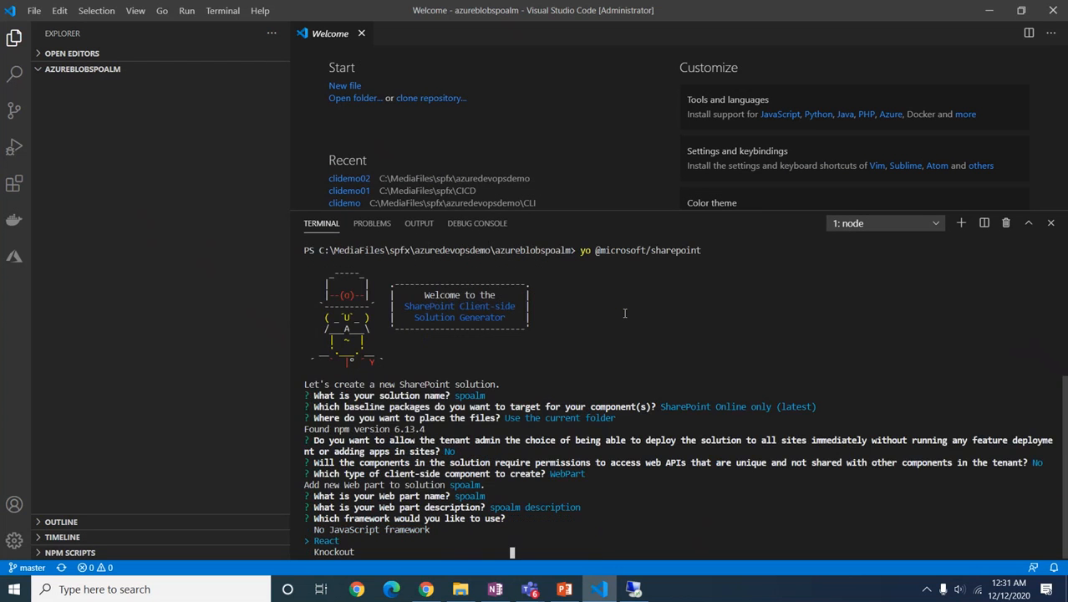
key(Return)
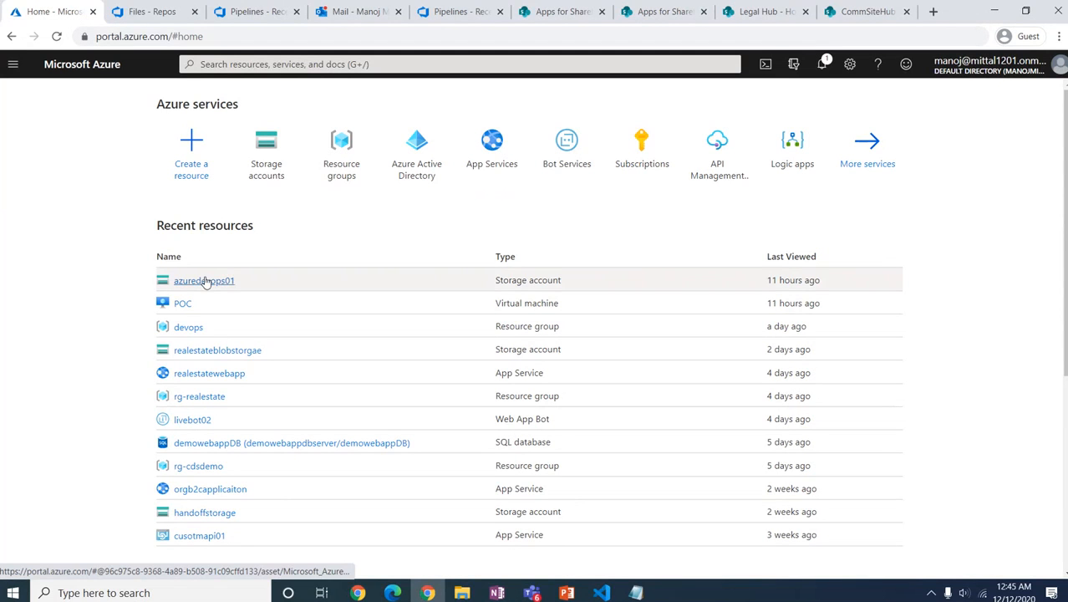
Step: Create a spoalm container in azuredevops01 with anonymous read access for containers and blobs
click(207, 282)
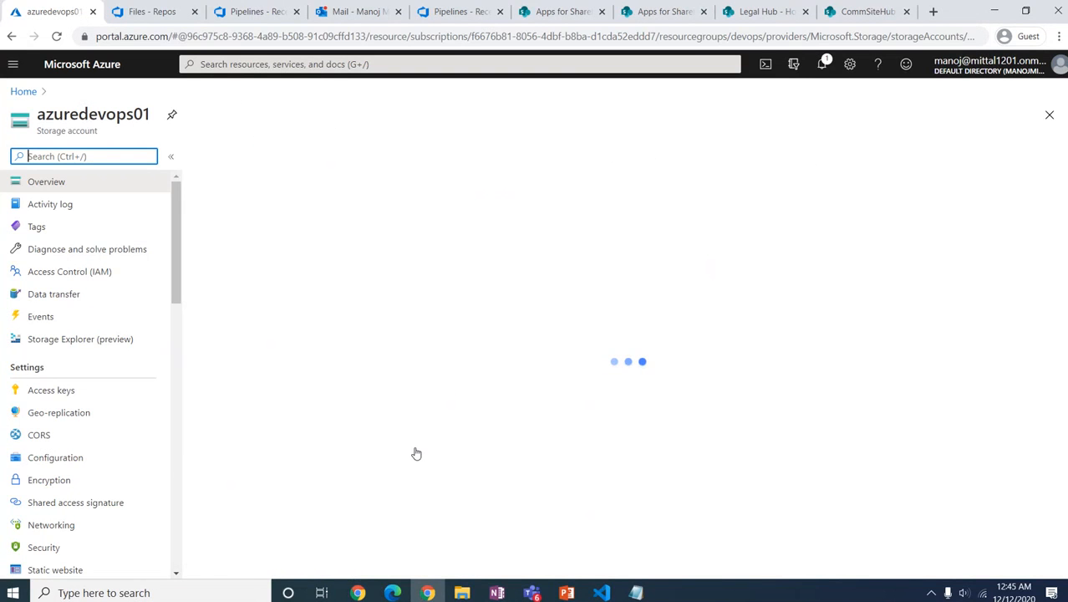
click(281, 409)
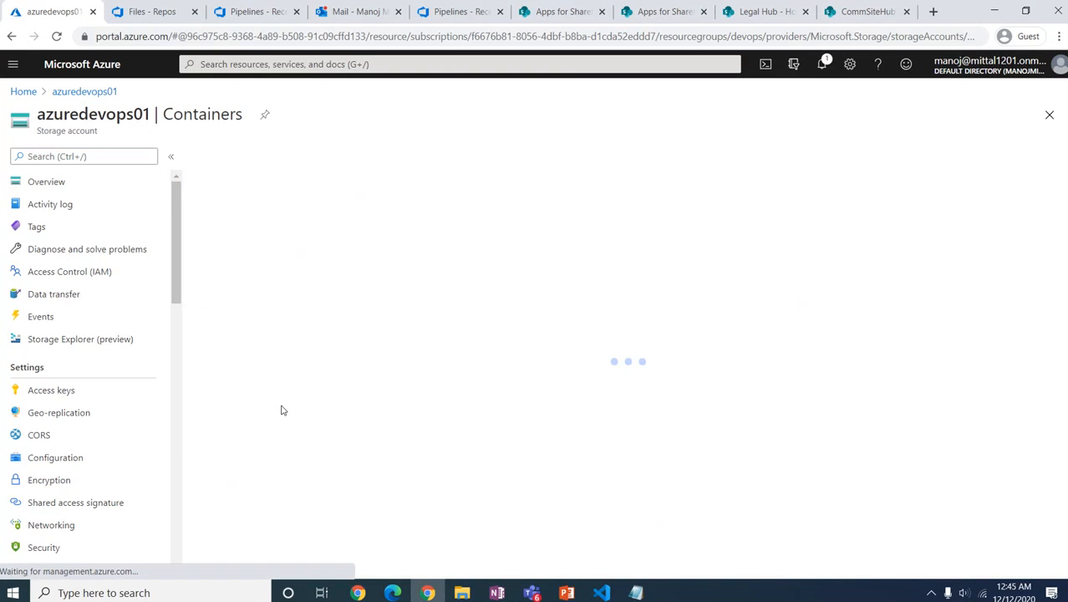
click(232, 156)
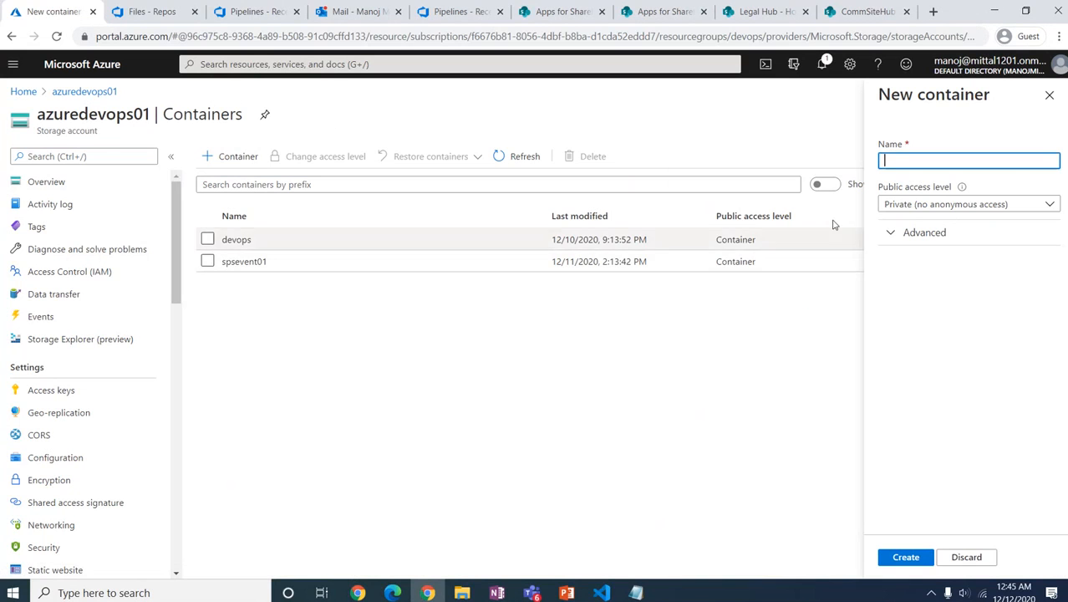
text(spoalm)
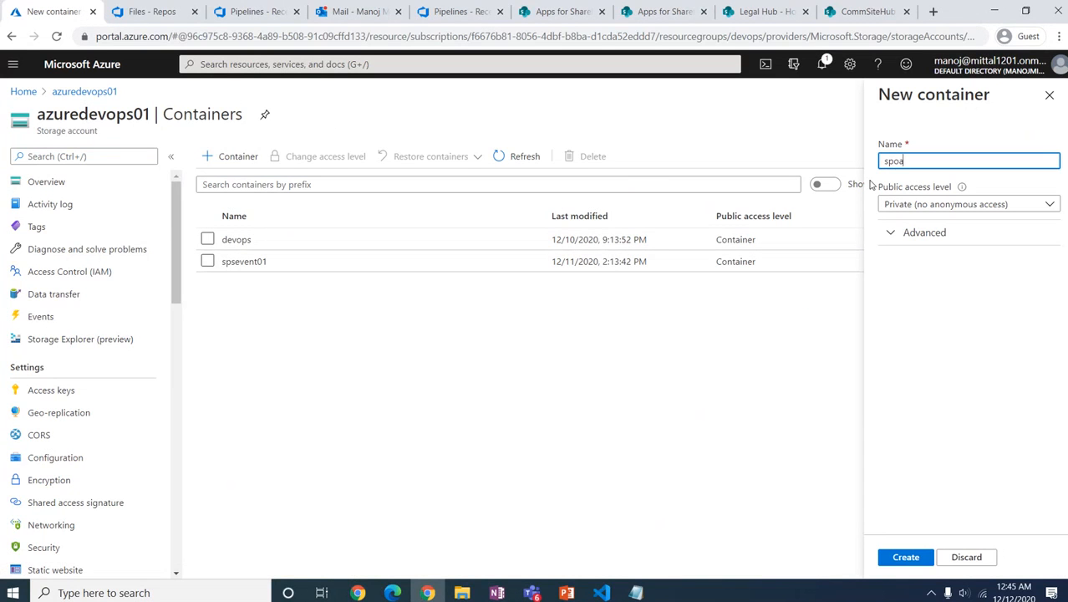
click(947, 207)
click(881, 268)
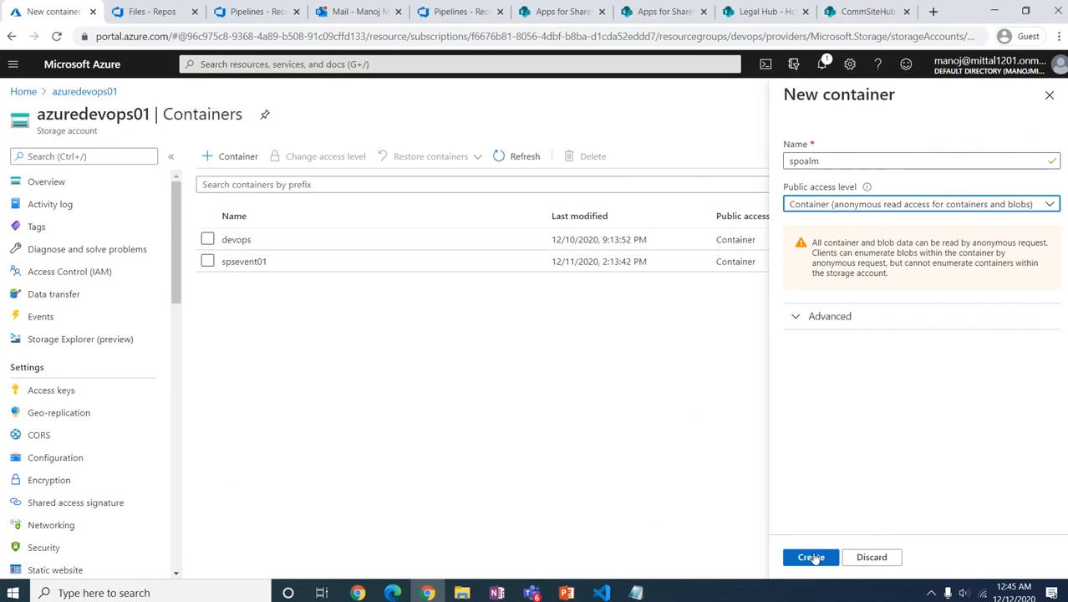
click(815, 555)
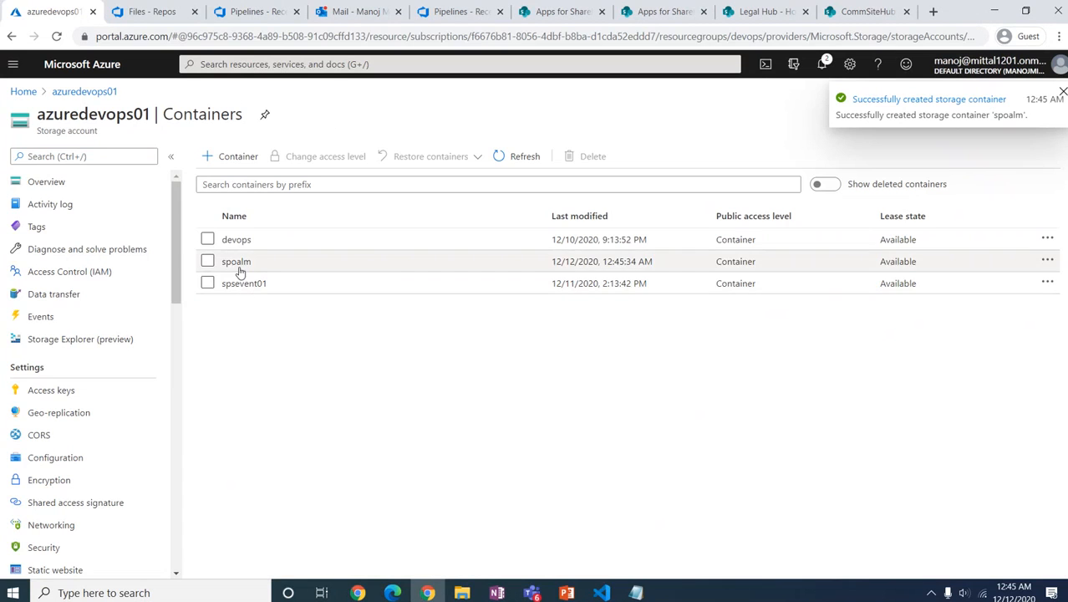
Step: Show the spoalm container's properties and copy its blob URL
click(237, 262)
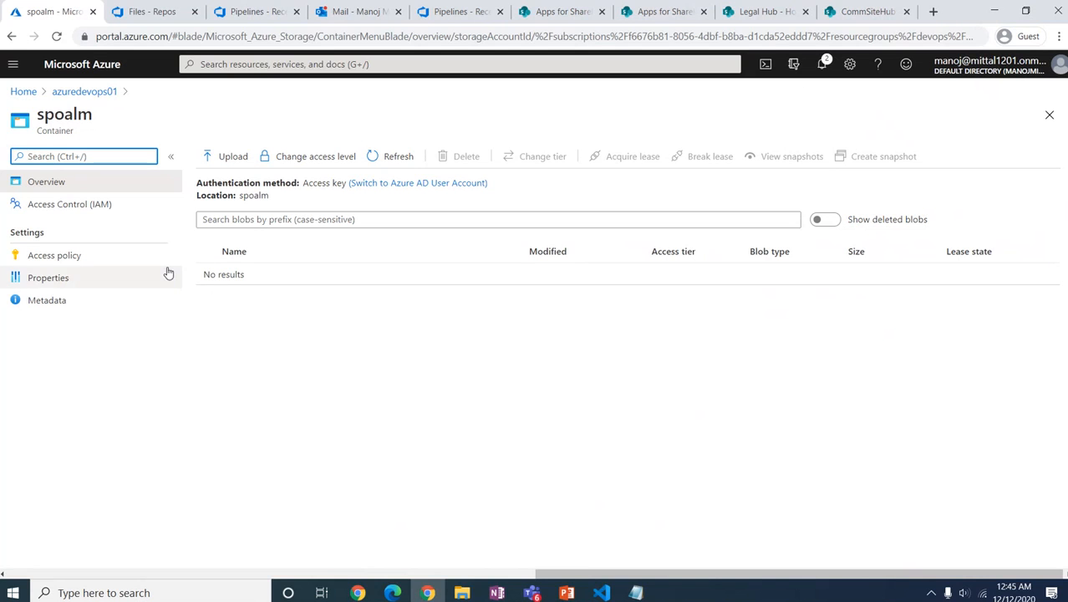
click(52, 277)
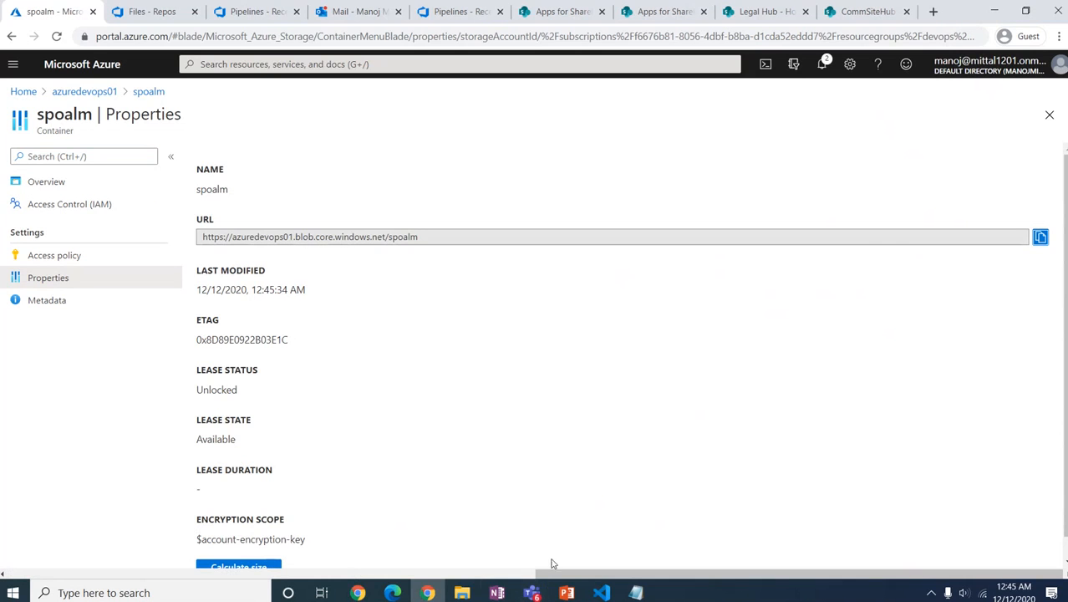
click(602, 591)
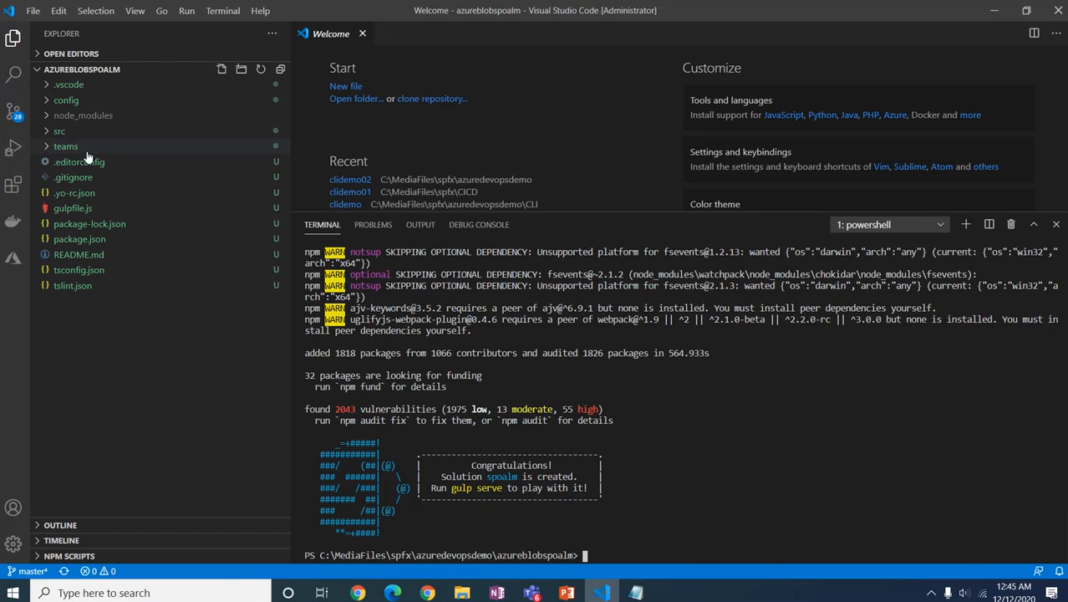
Step: In write-manifests.json, replace cdnBasePath with the spoalm container's blob URL
click(47, 101)
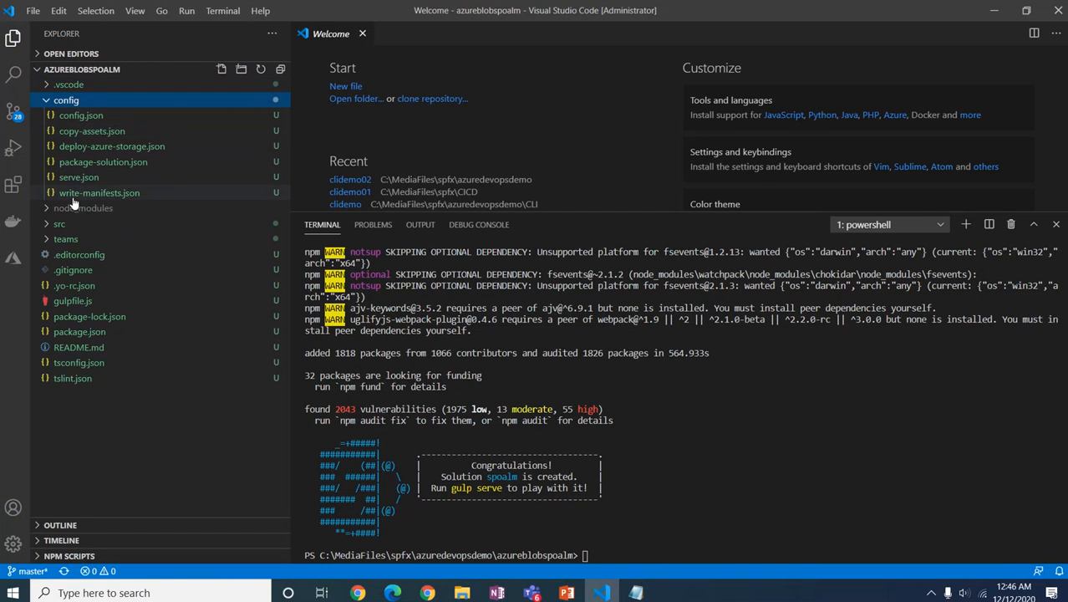
click(72, 199)
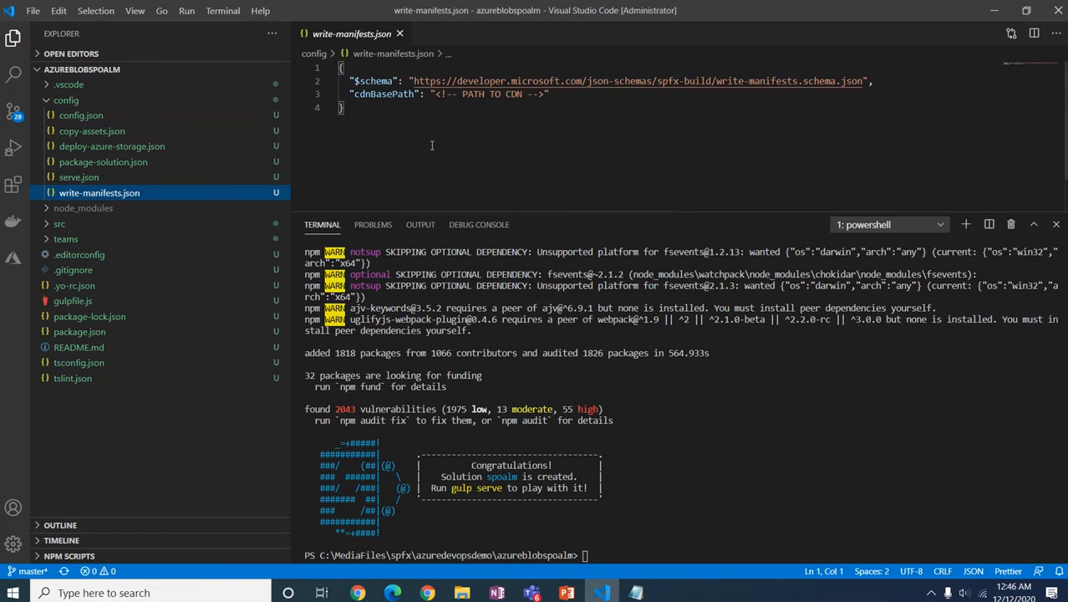
click(435, 94)
drag(436, 95, 544, 94)
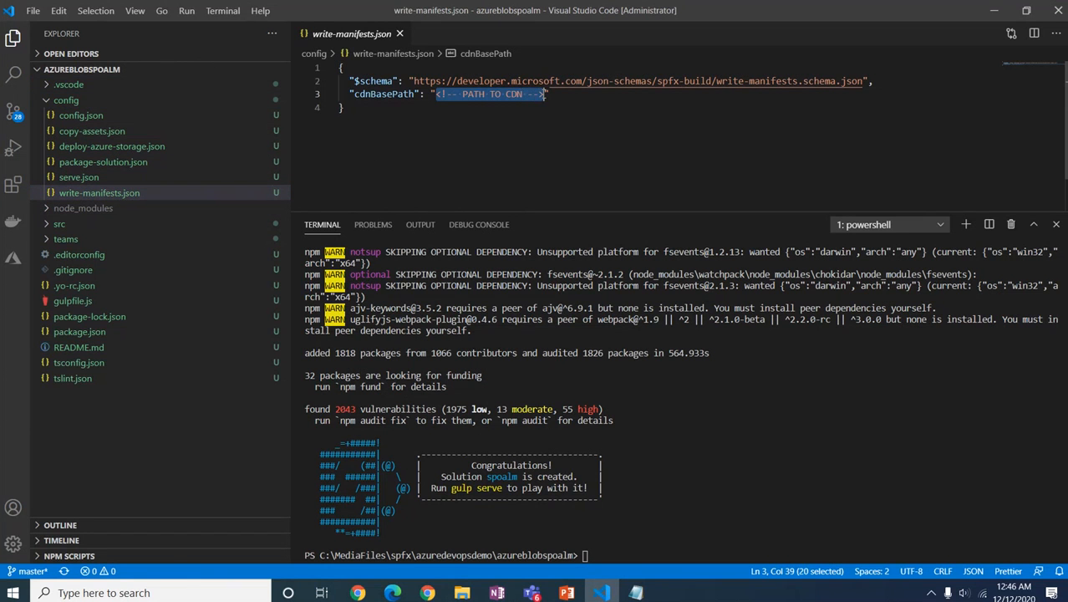
text(https://azuredevops01.blob.core.windows.net/spoalm)
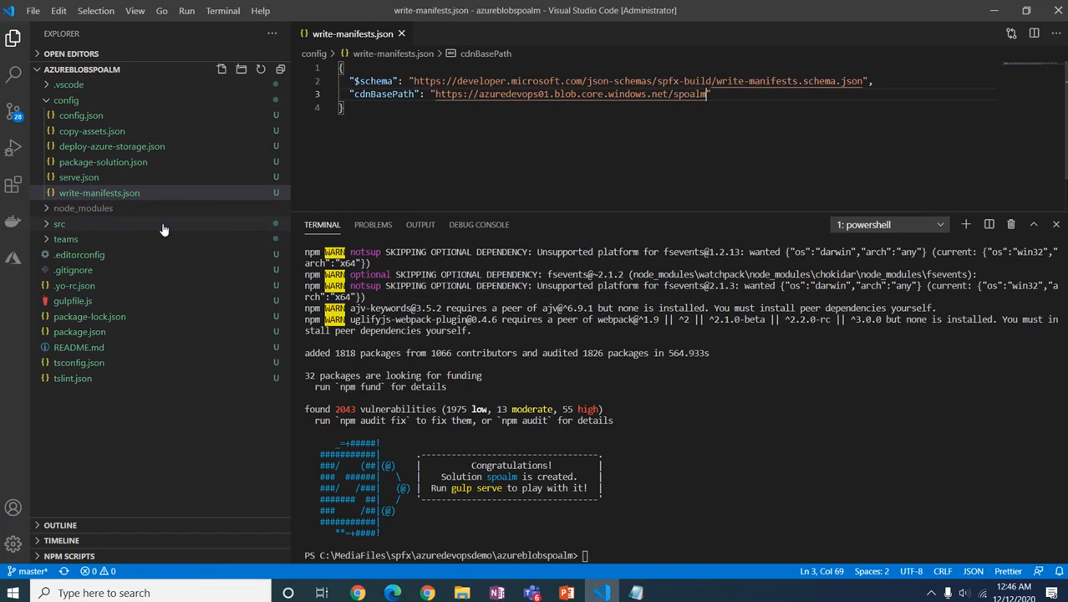
Step: Set includeClientSideAssets to false in package-solution.json
click(103, 163)
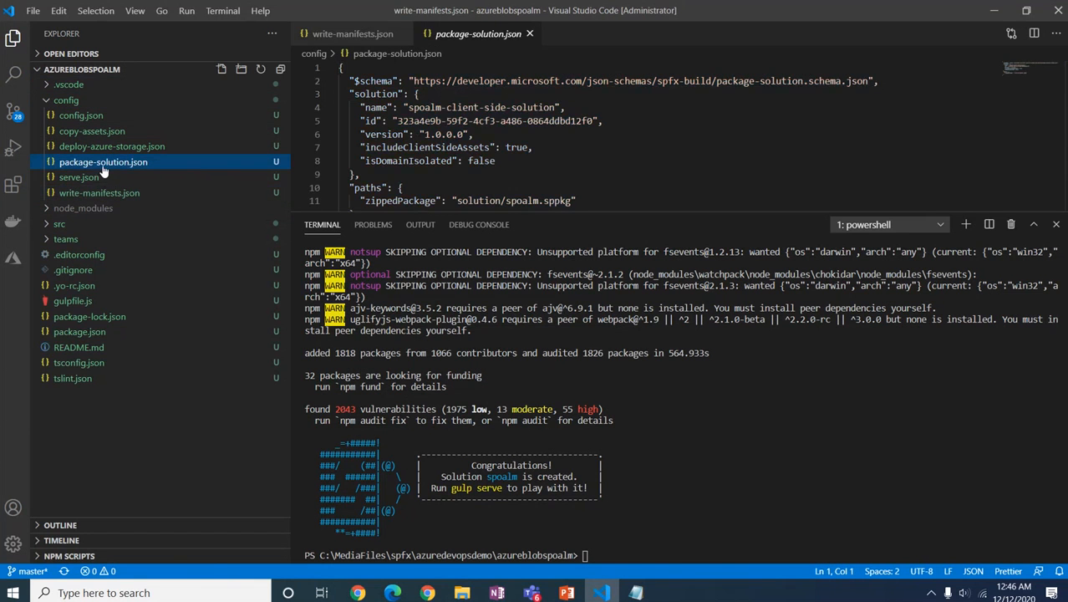
double_click(513, 148)
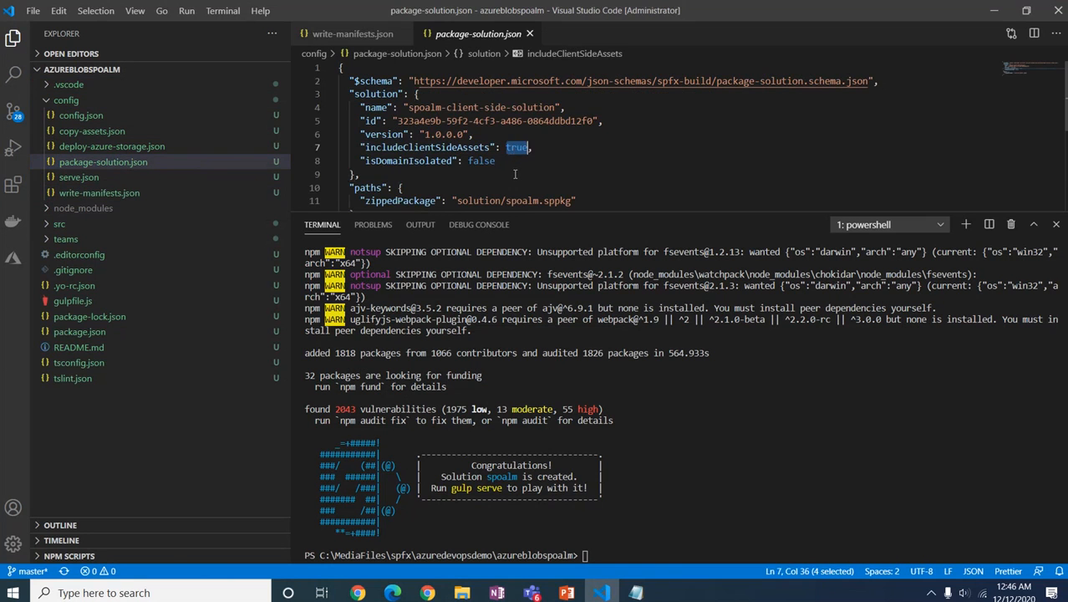
text(false)
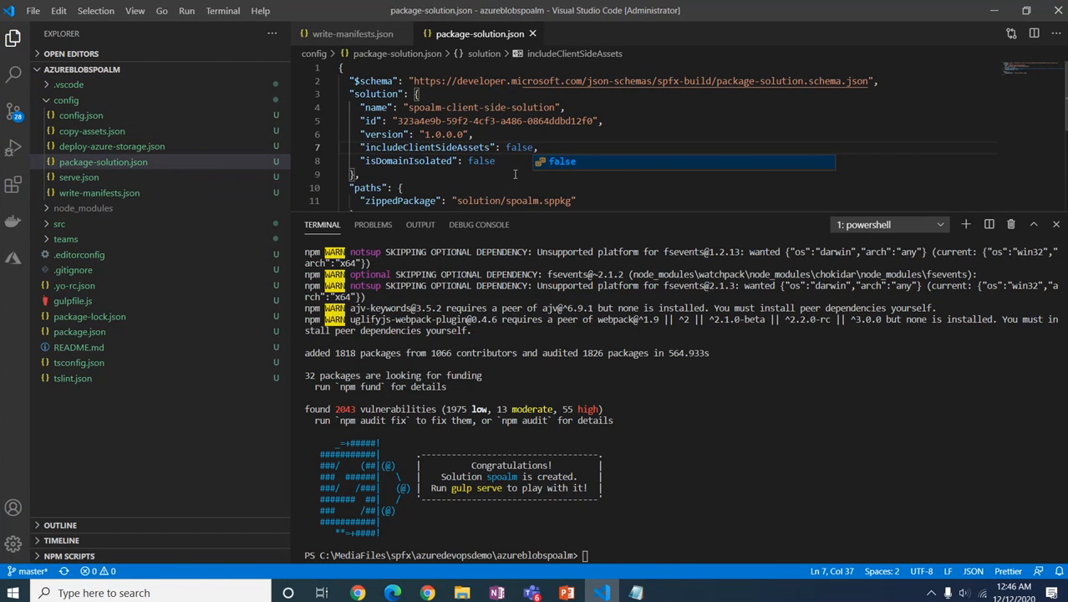
click(506, 165)
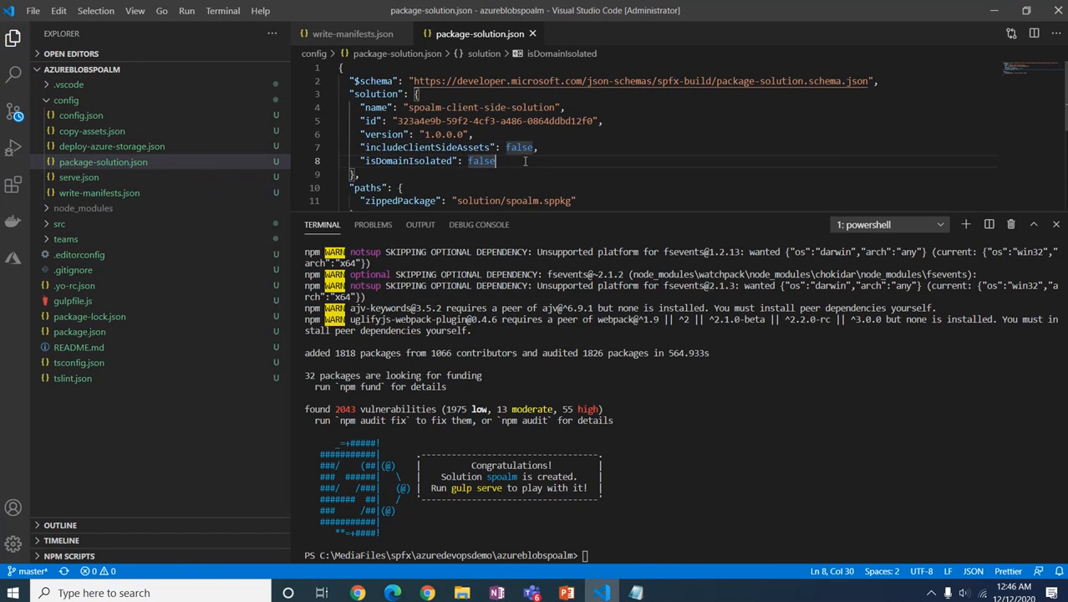
Step: In deploy-azure-storage.json, set account to azuredevops01 and container to spoalm
click(111, 147)
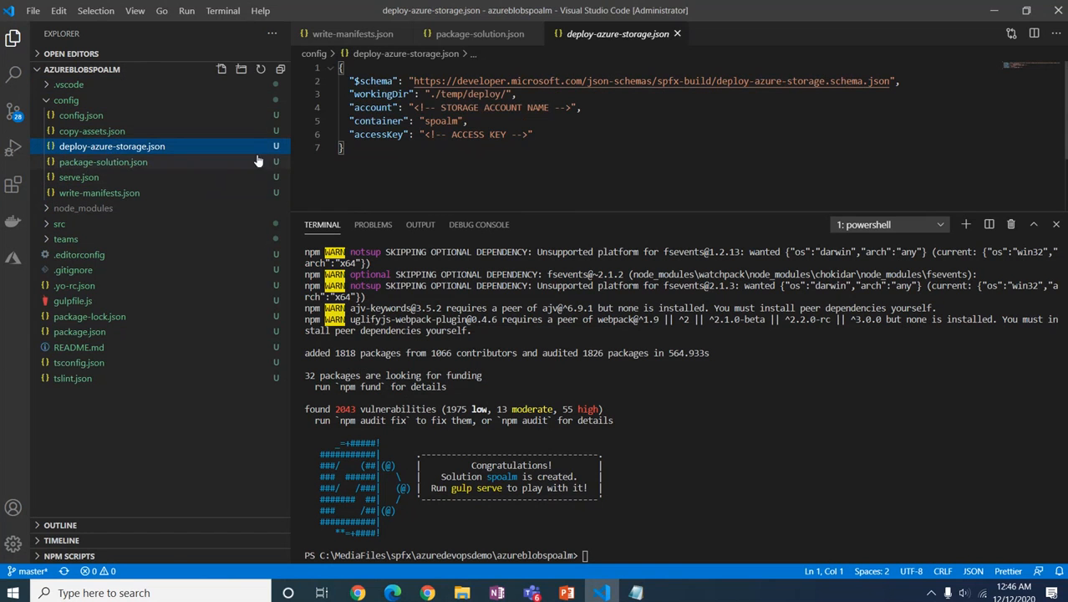
click(427, 123)
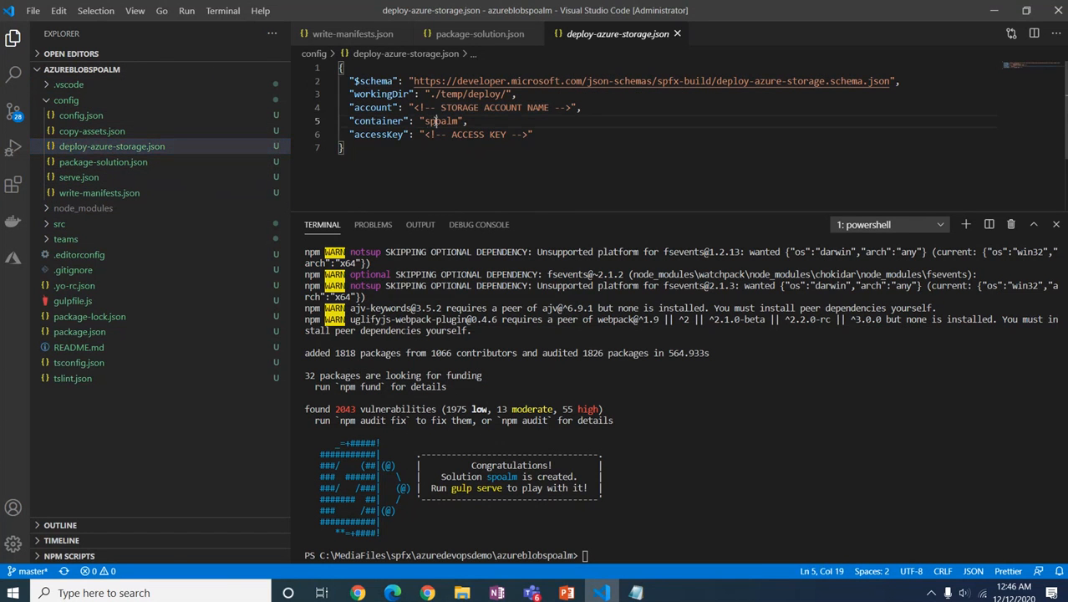
double_click(435, 122)
text(https://azuredevops01.blob.core.windows.net/spoalm)
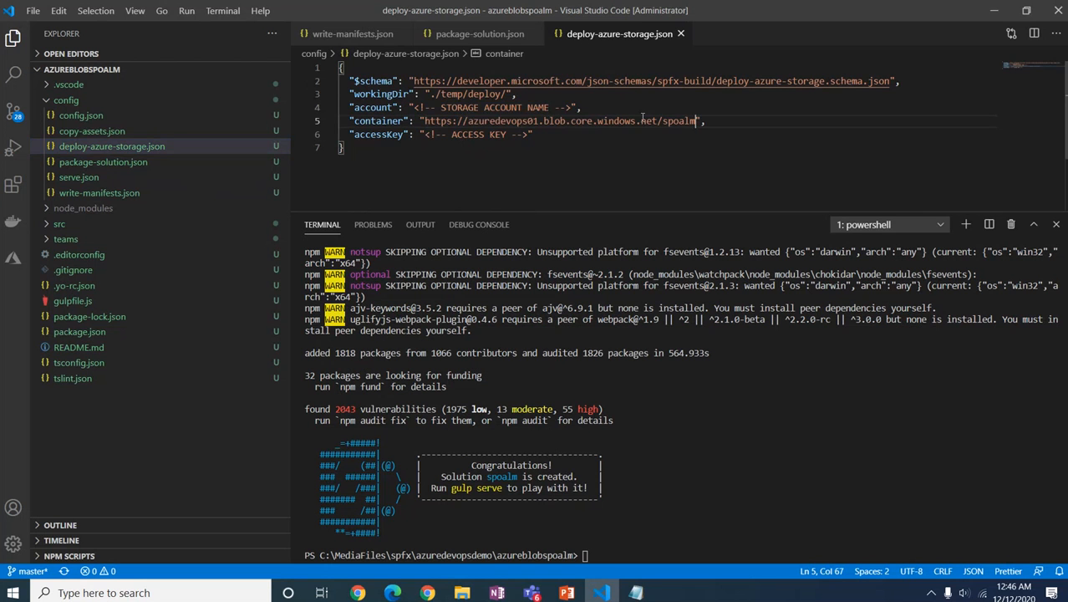
double_click(509, 122)
key(ctrl+c)
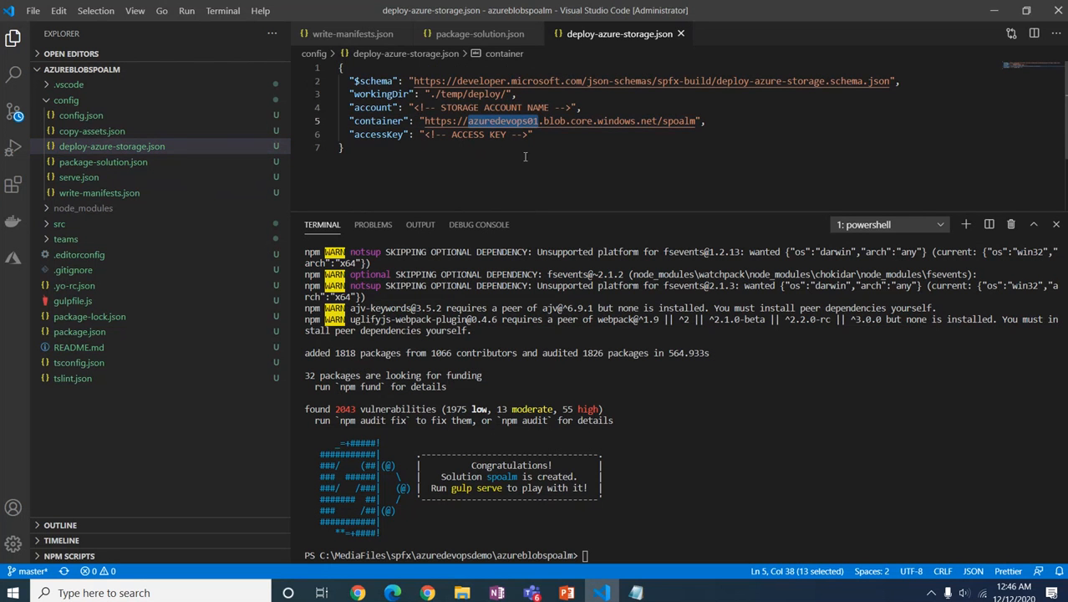
key(BackSpace)
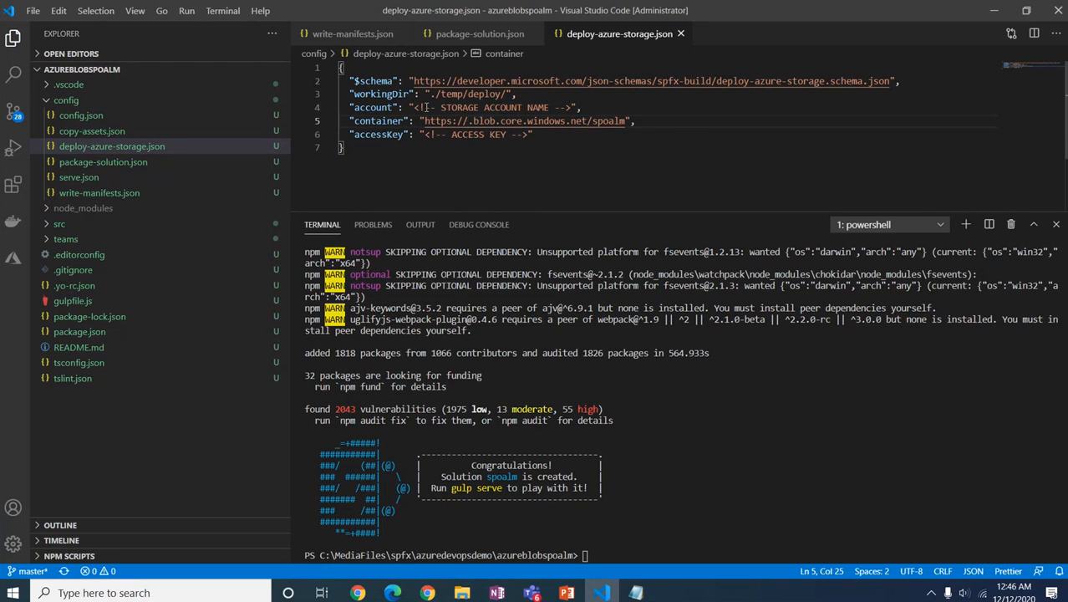
drag(414, 107, 568, 108)
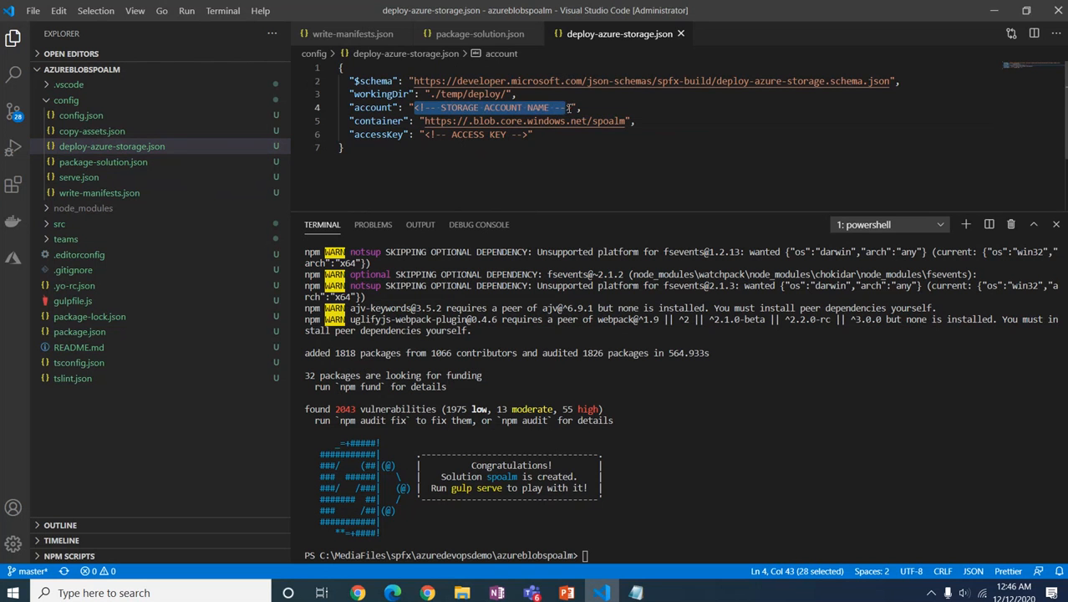
key(ctrl+v)
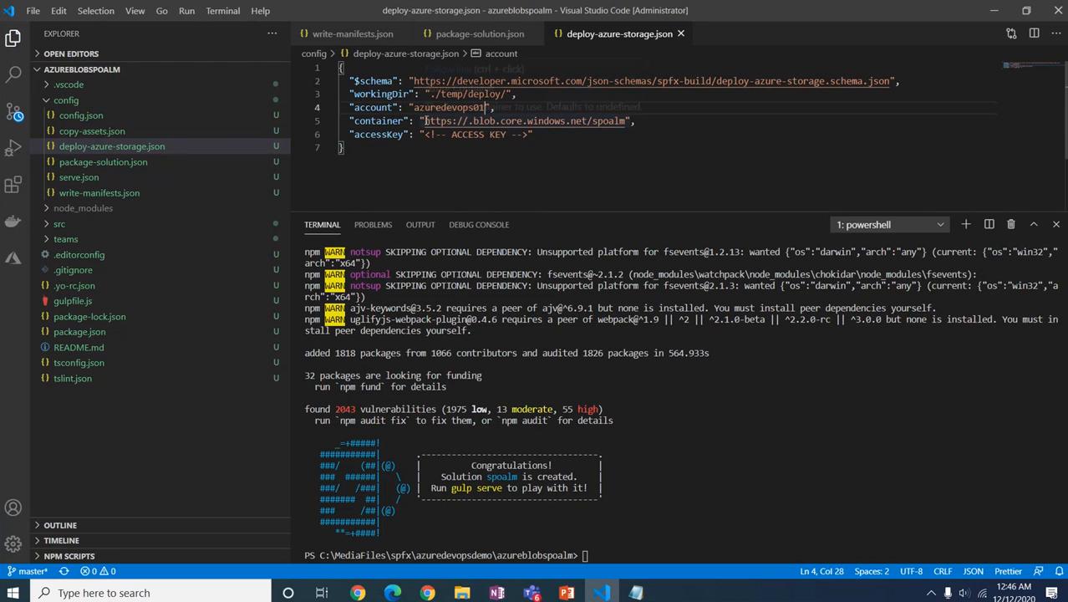
drag(423, 121, 592, 121)
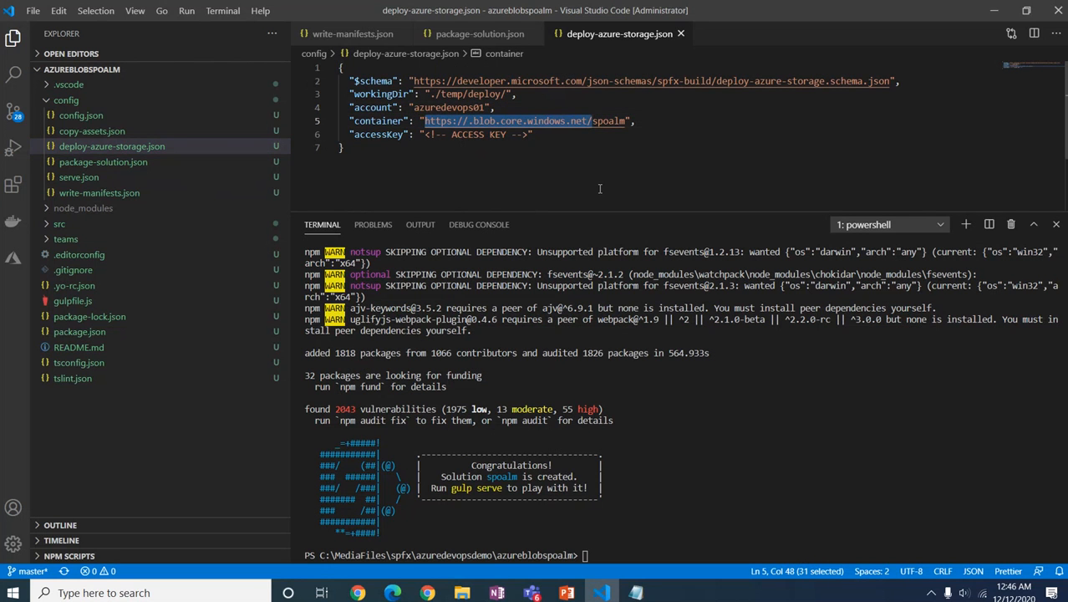
key(BackSpace)
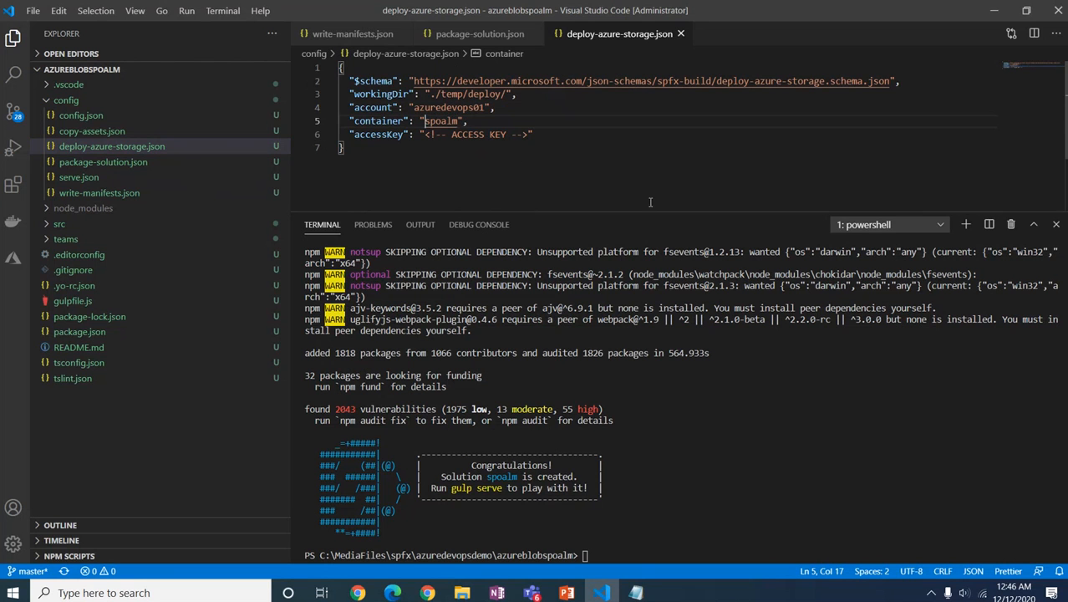
click(512, 168)
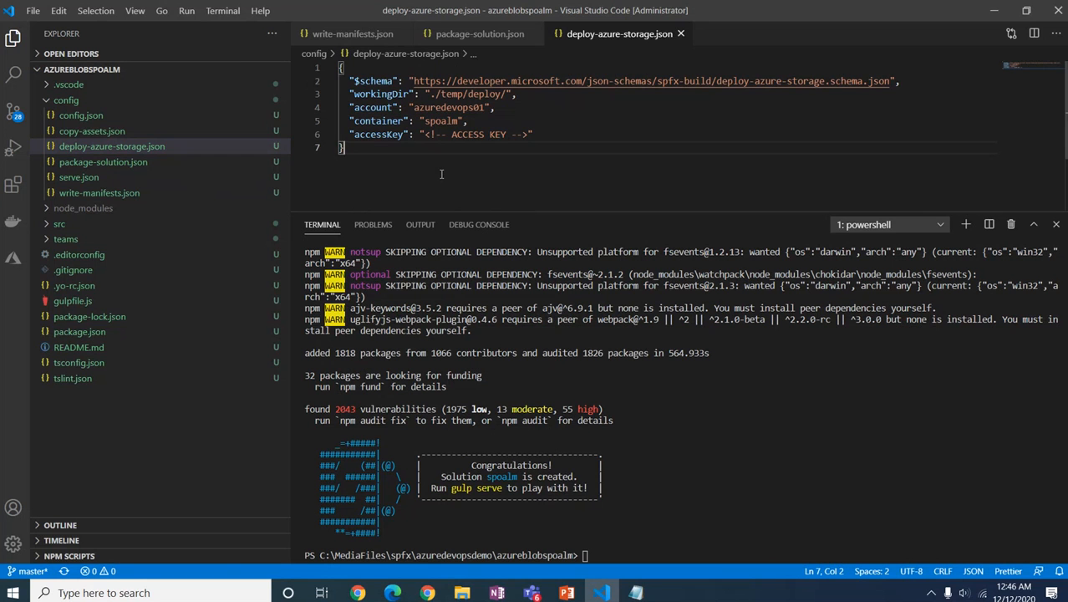
Step: Delete the dist, lib, solution, temp and *.sppkg lines under # Build generated files in .gitignore
click(75, 273)
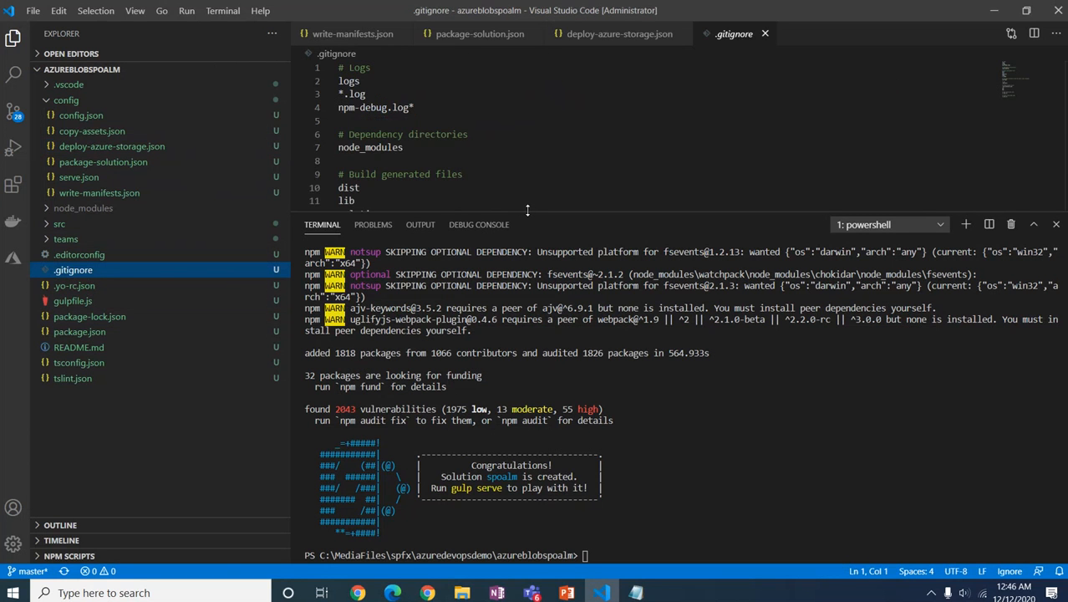
drag(528, 211, 528, 347)
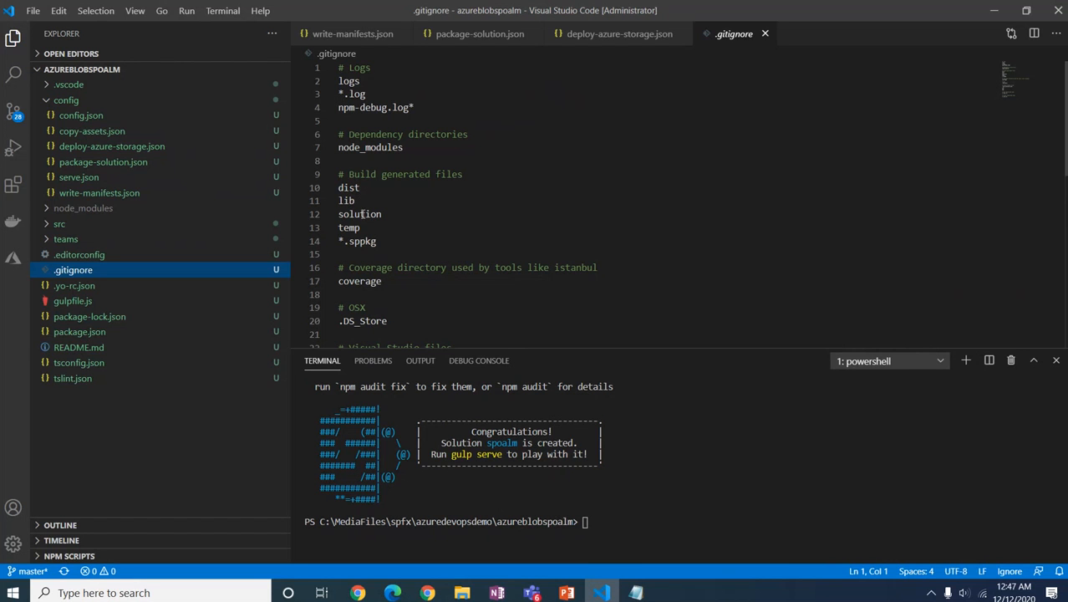
drag(378, 241, 338, 189)
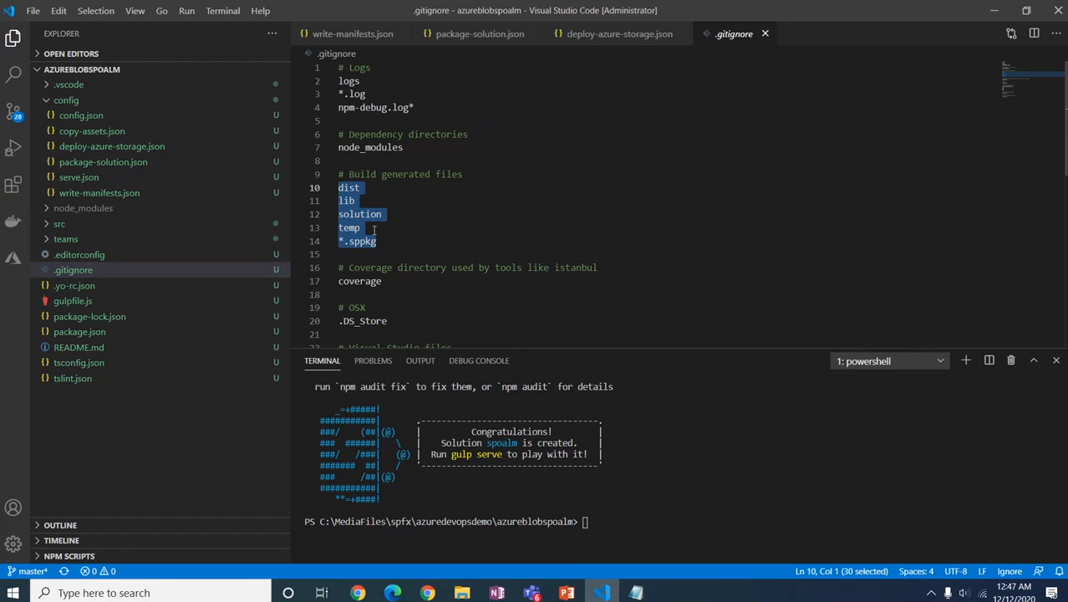
key(Delete)
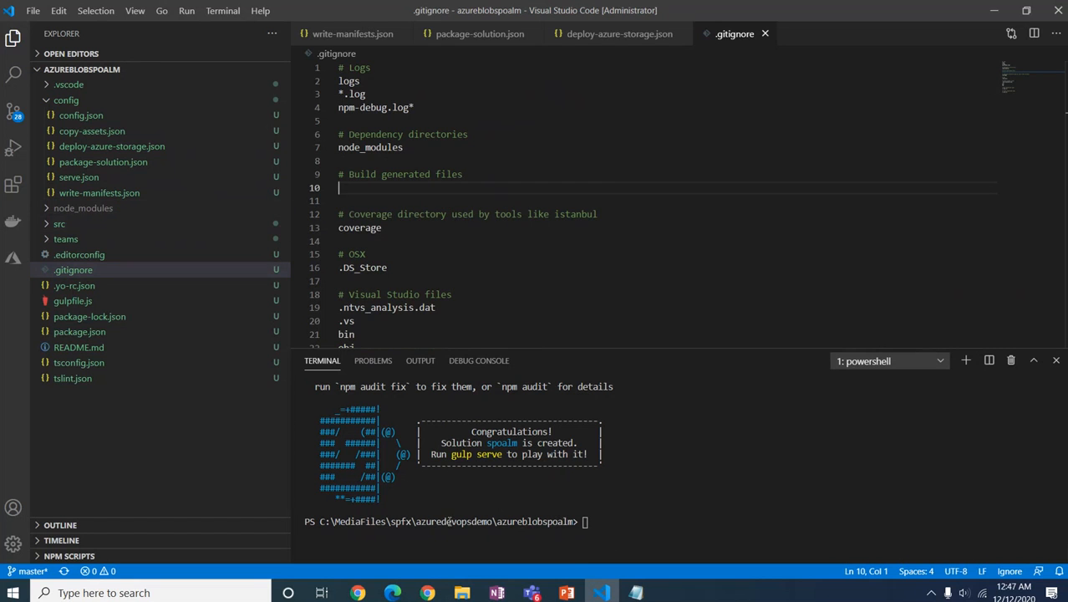
Step: Run gulp build, gulp bundle --ship and gulp package-solution --ship in the terminal
click(587, 522)
text(gulp build)
key(Return)
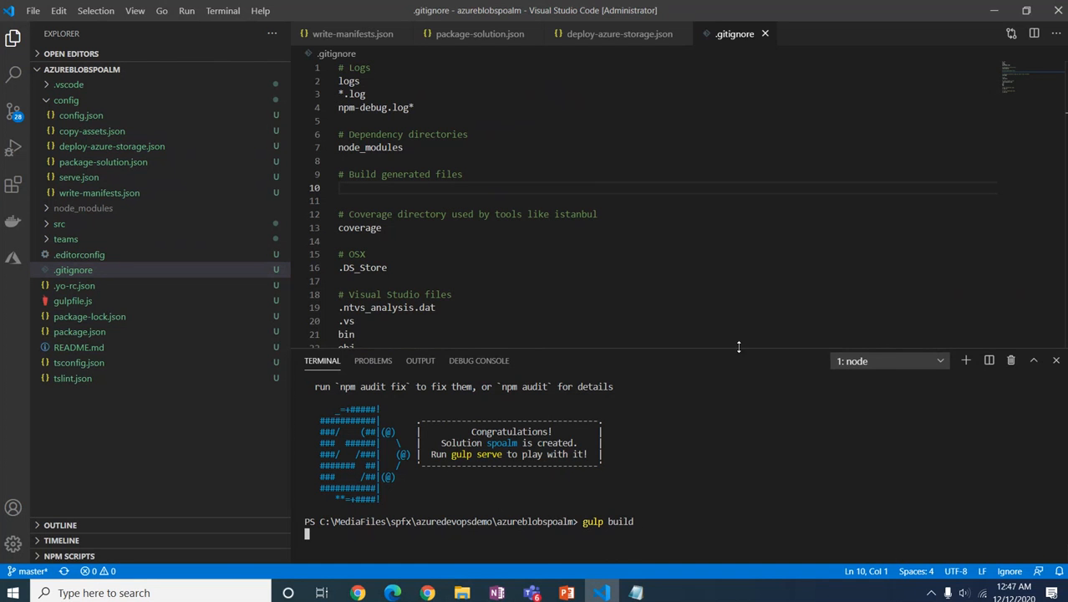
drag(739, 346, 731, 236)
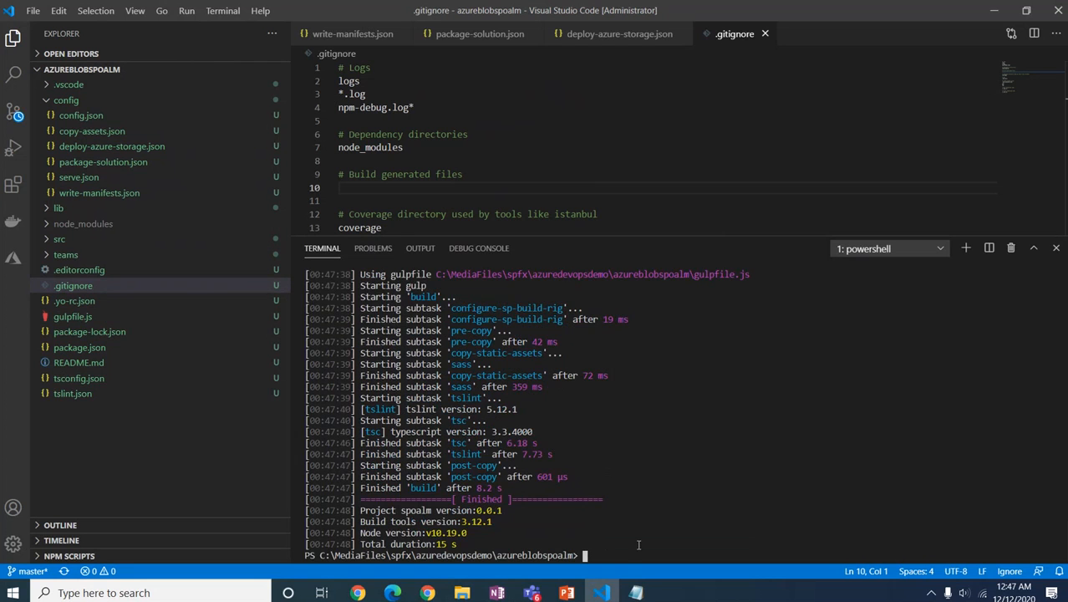
text(gulp bundle --ship)
key(Return)
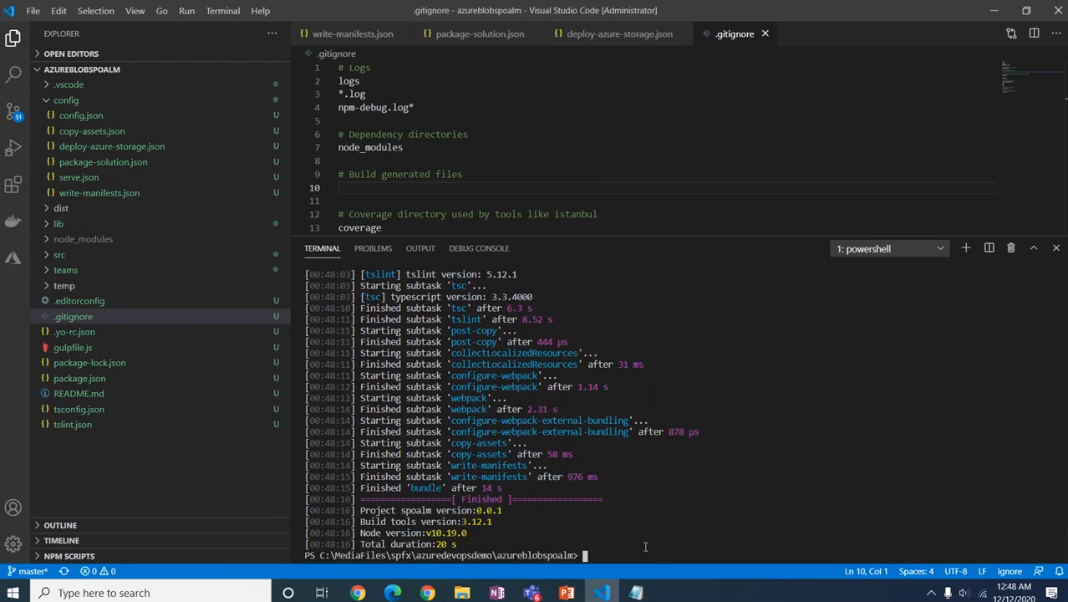
text(gulp package-solution --sh)
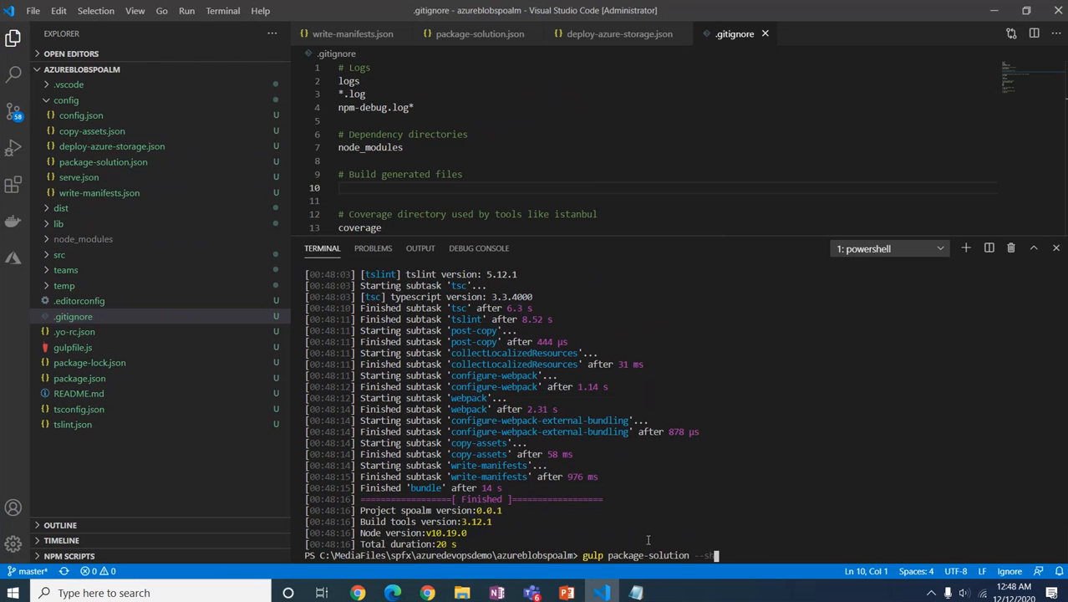
text(ip)
key(Return)
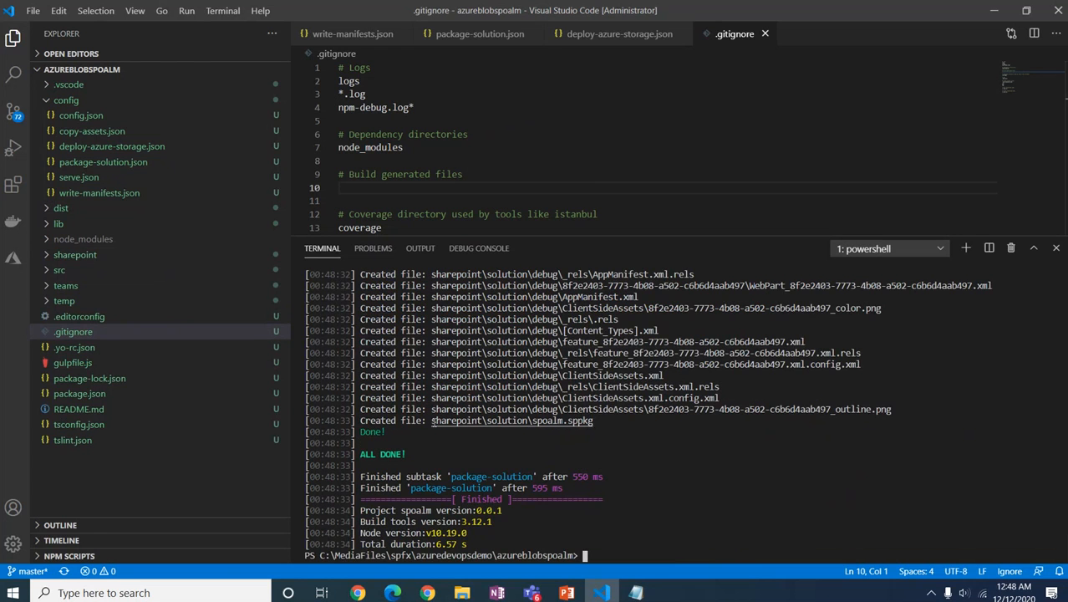
Step: Commit all changes with the message 'Commit' and publish the master branch to the remote
click(15, 114)
scroll(146, 343, down, 2)
scroll(147, 342, up, 3)
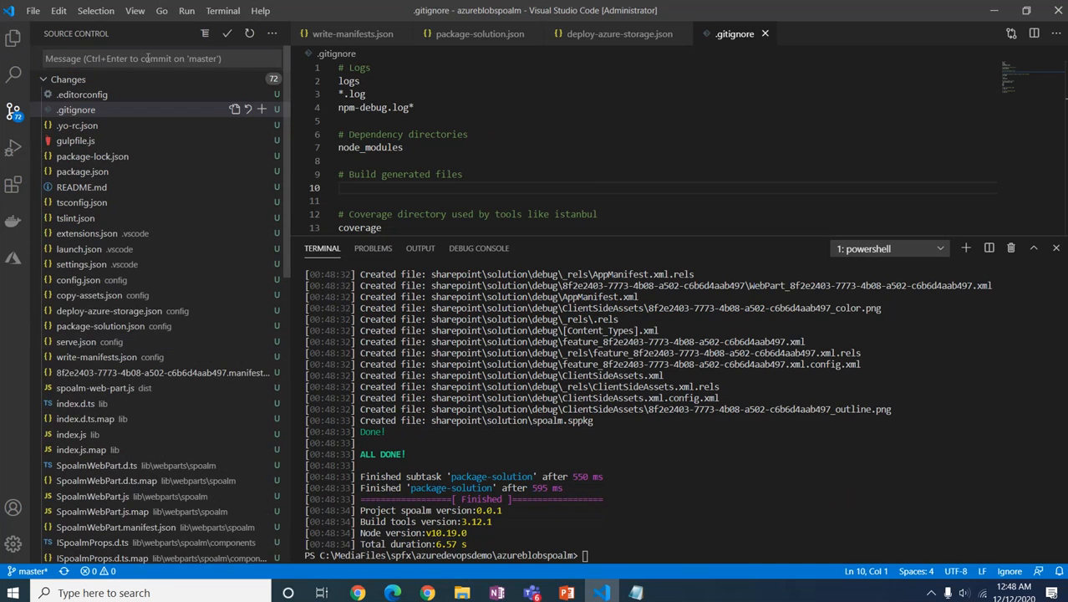
click(226, 35)
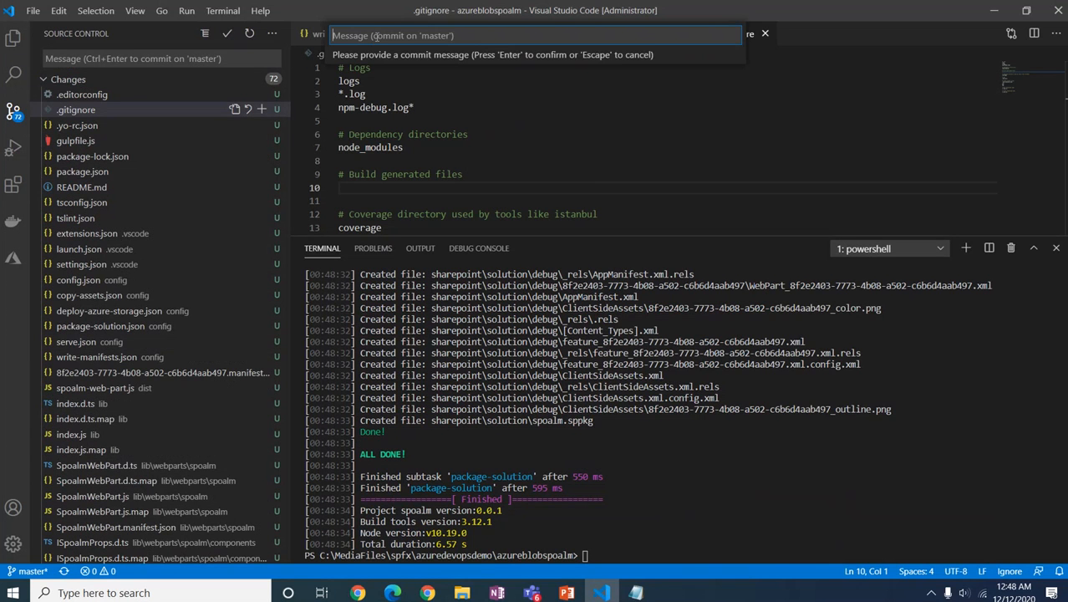
text(init)
key(BackSpace)
key(BackSpace)
key(BackSpace)
text(Commit)
key(Return)
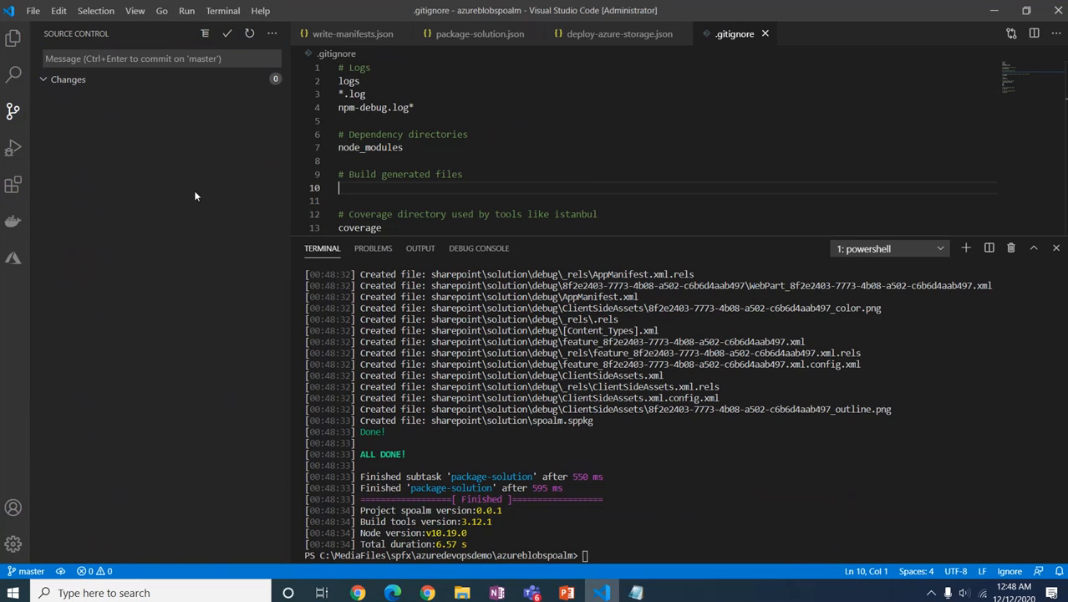
click(60, 572)
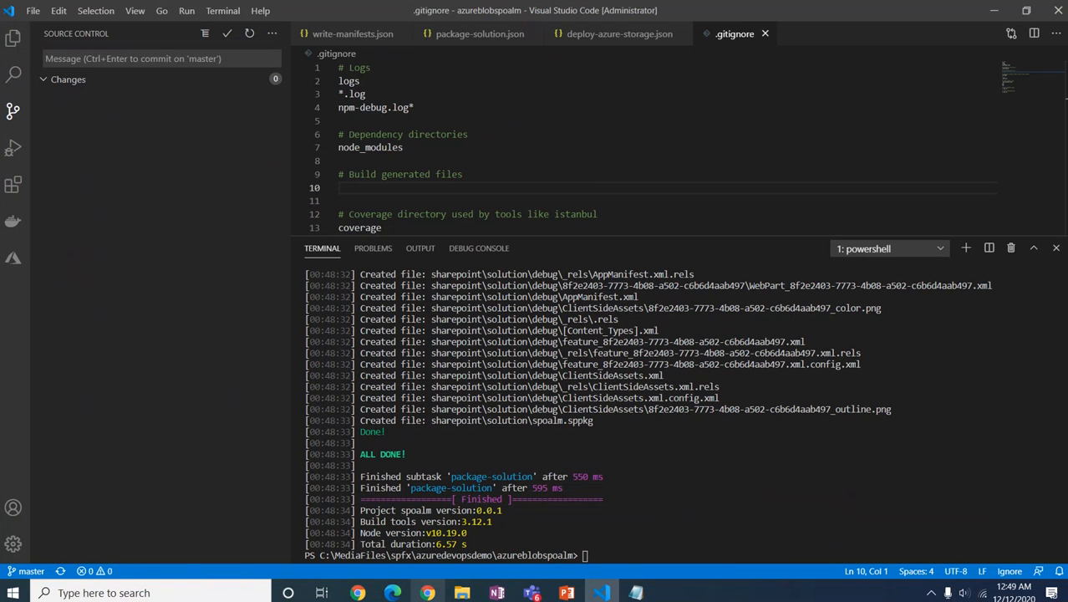
Step: Refresh the azureblobspoalm Files page to confirm the pushed sharepoint folder, then go to Pipelines
mouse_move(428, 591)
click(418, 557)
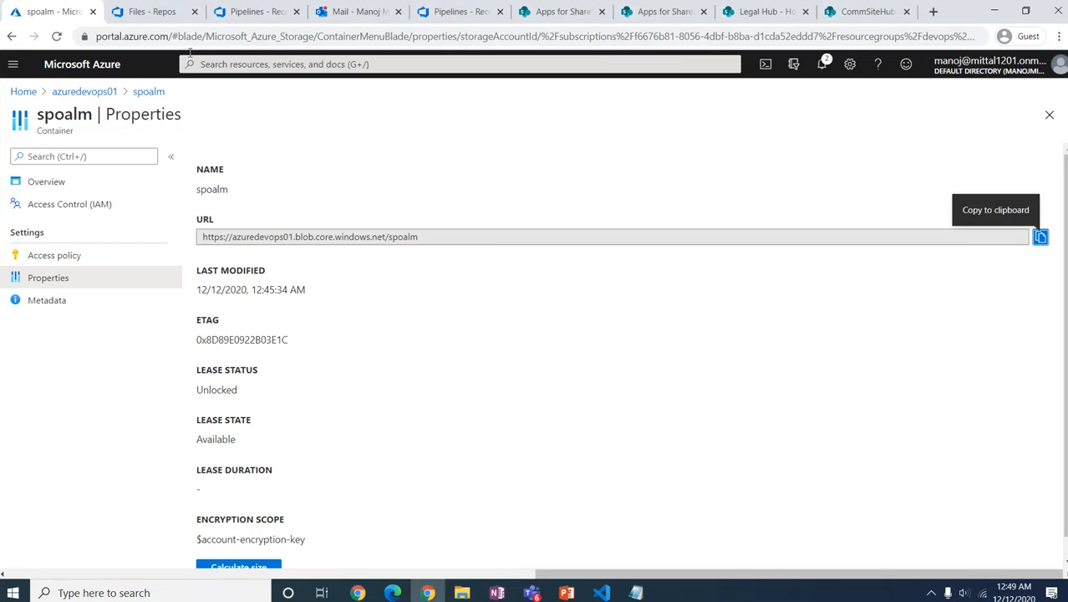
click(151, 12)
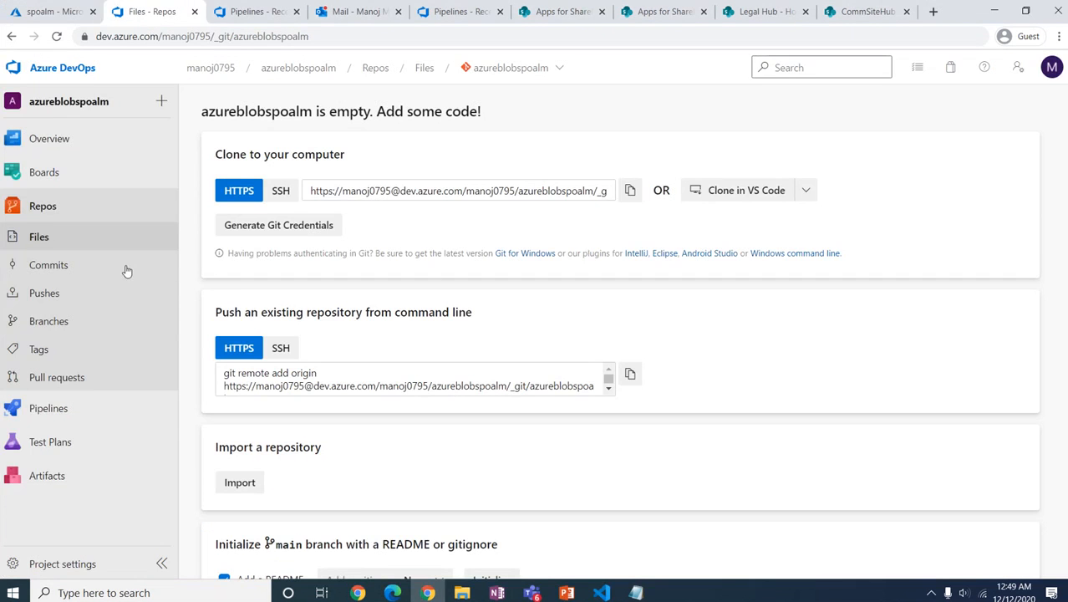
click(177, 270)
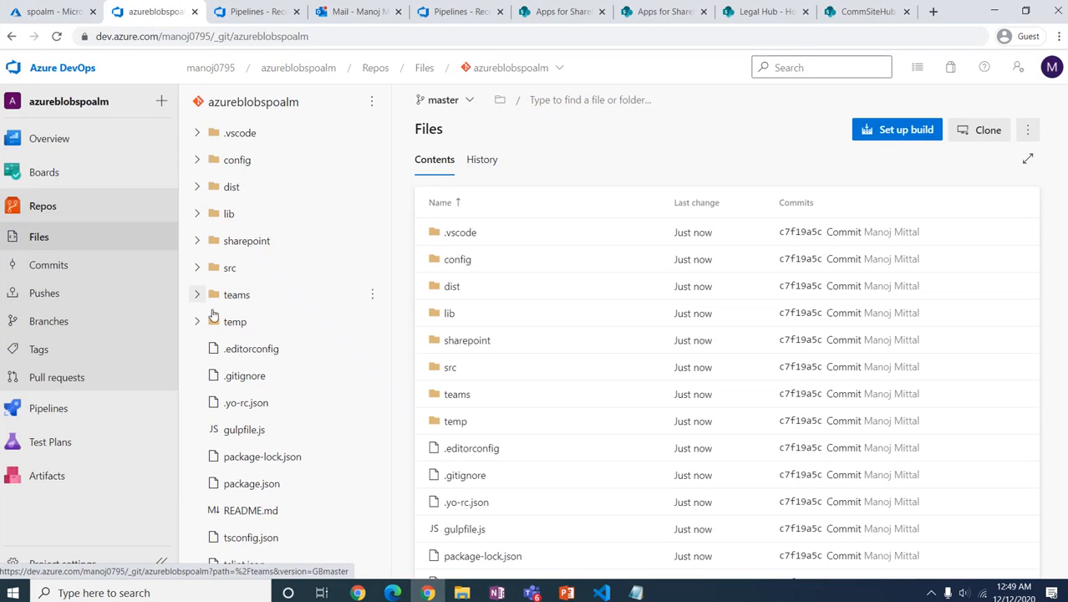
click(198, 242)
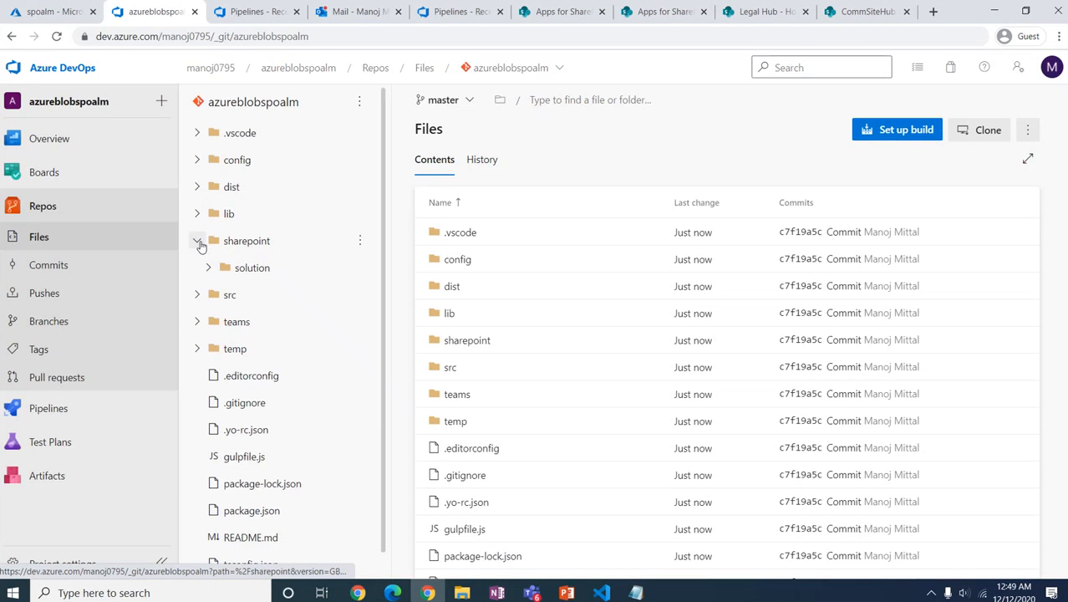
click(198, 242)
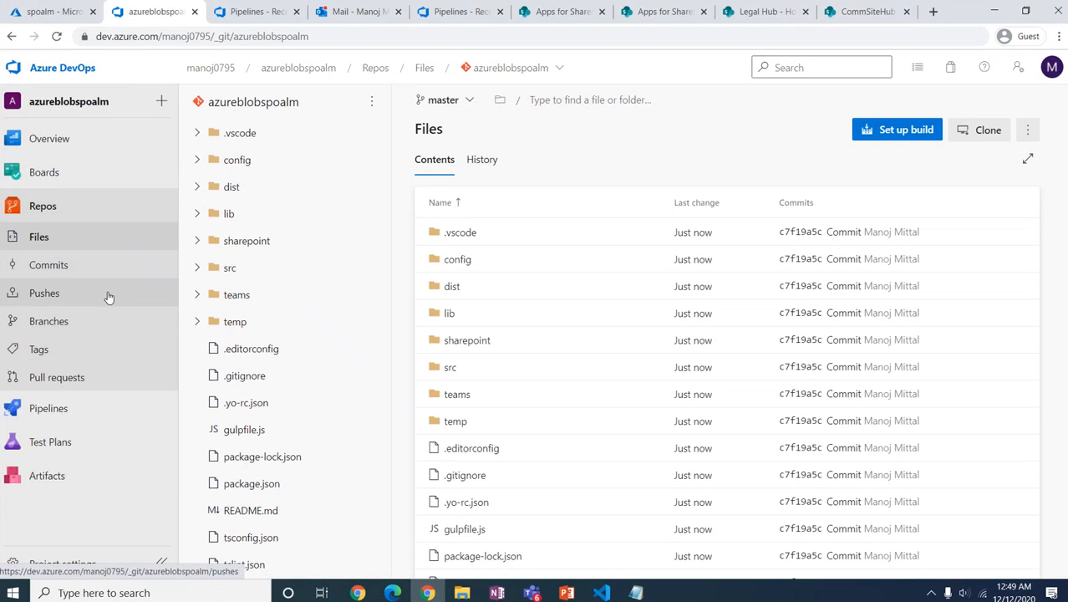
click(84, 415)
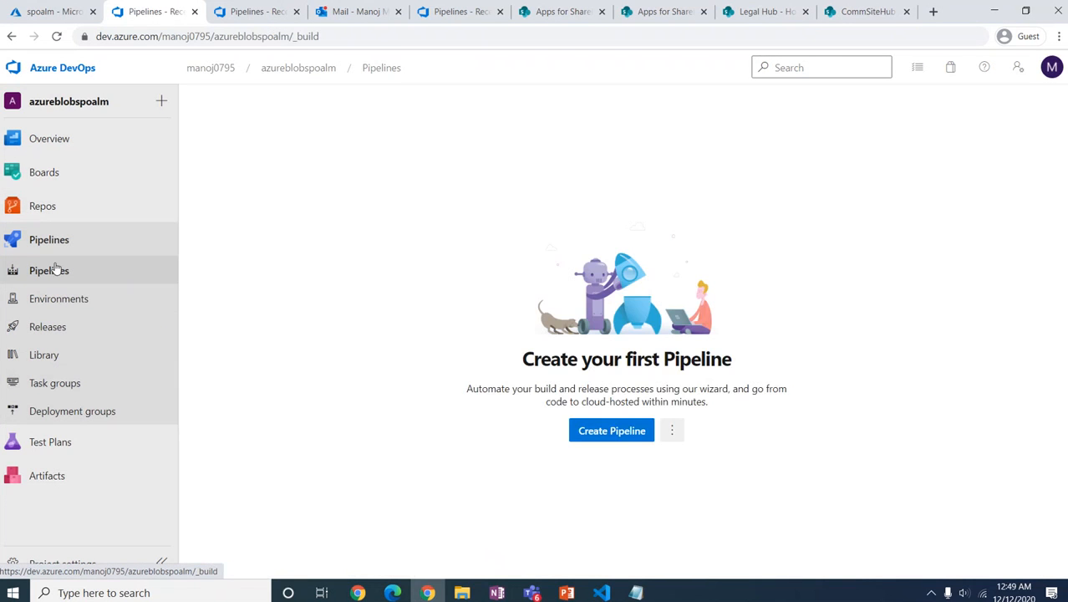
Step: Create a classic build pipeline from the azureblobspoalm repo's master branch, starting with an empty job
click(611, 432)
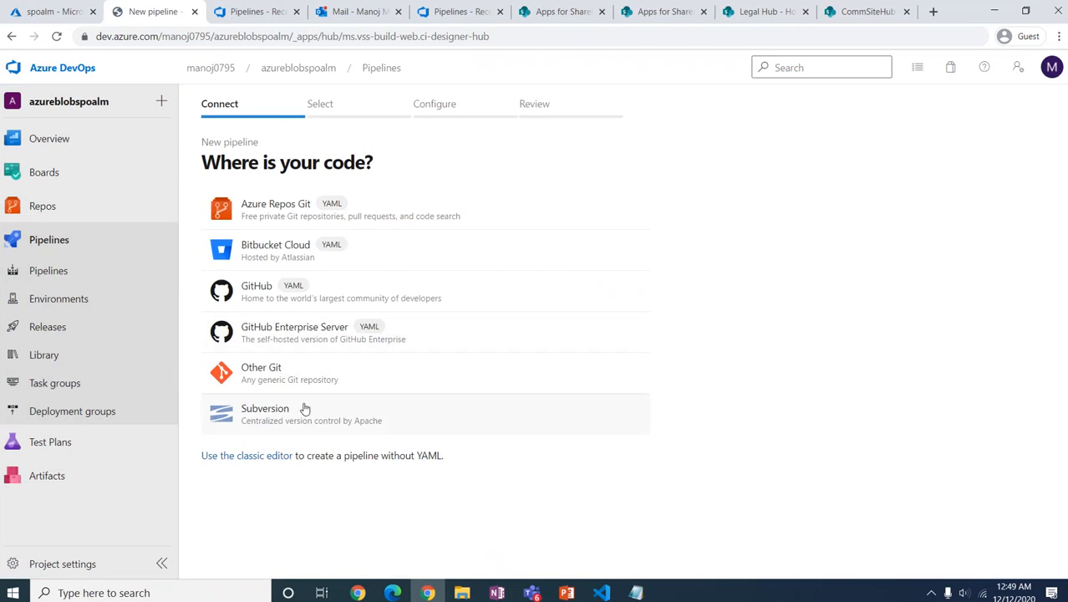
click(319, 373)
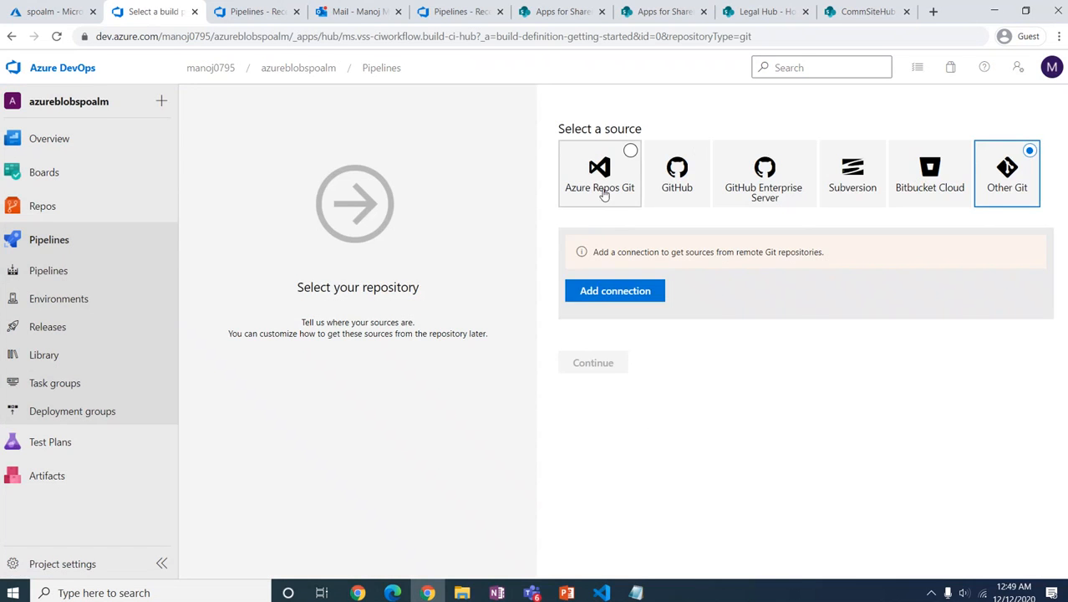
click(598, 193)
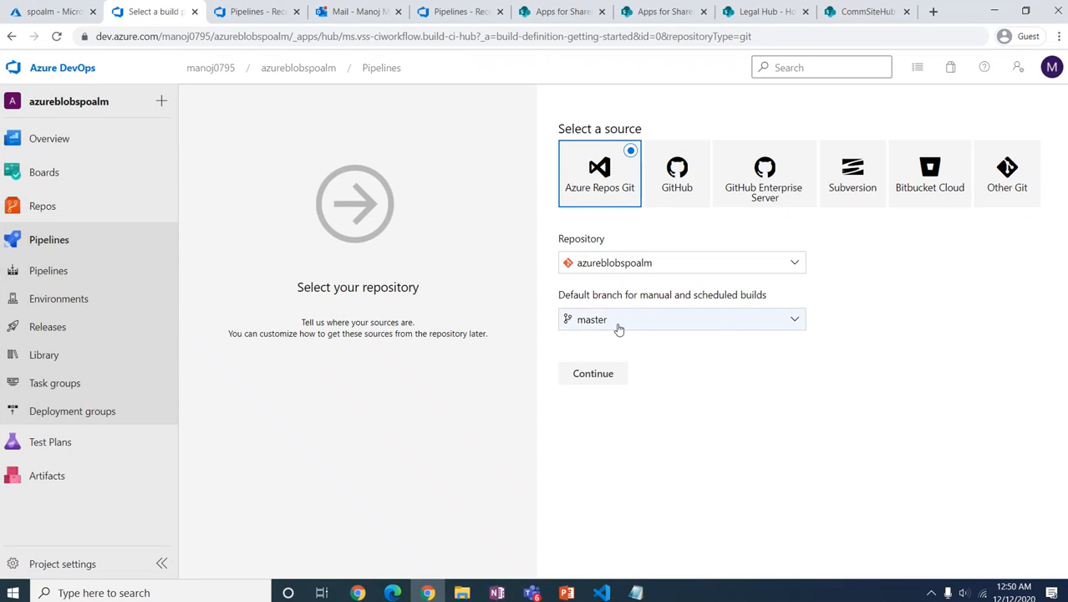
click(595, 376)
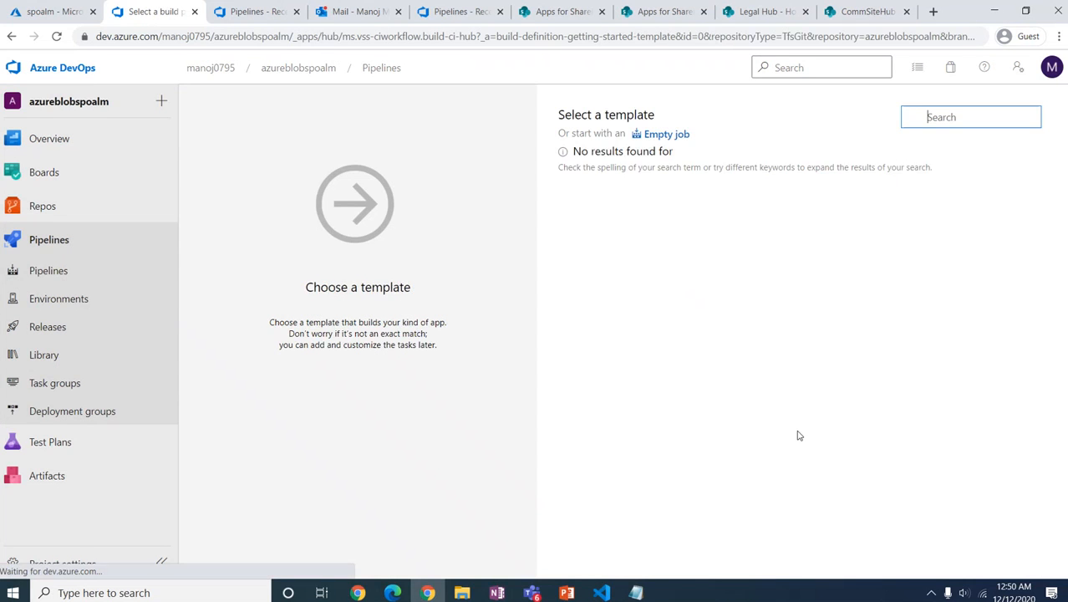
click(657, 136)
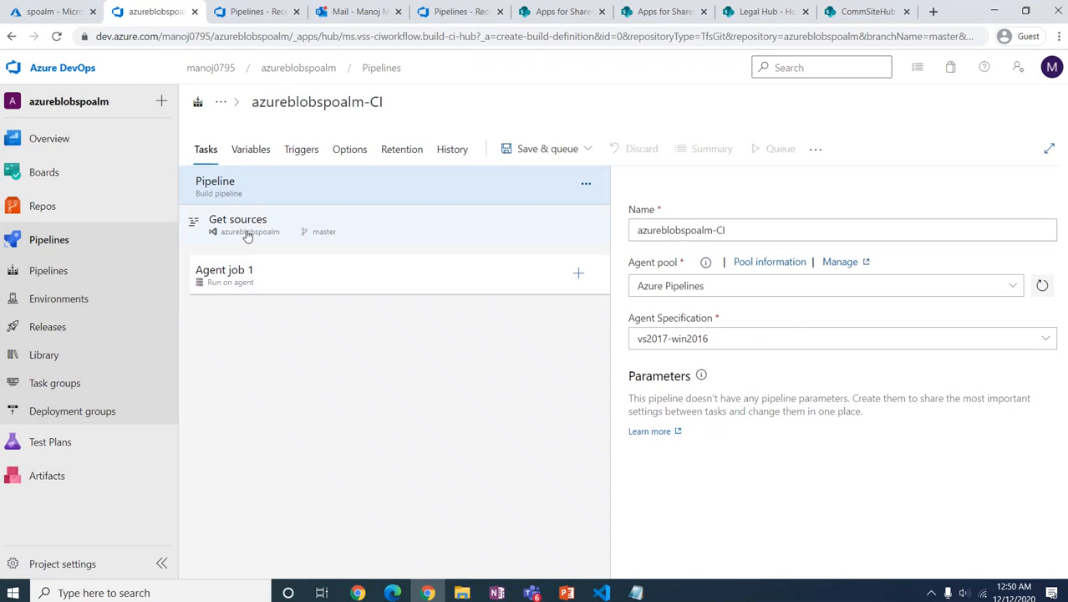
Step: Add a Node.js tool installer task to Agent job 1 with Version Spec 10.x
click(576, 274)
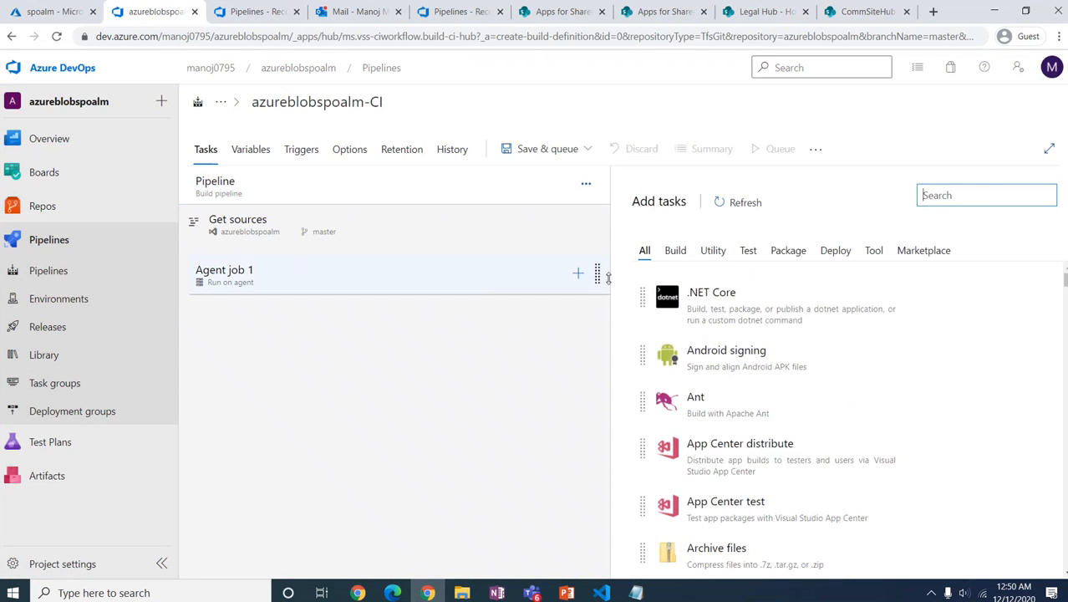
text(node)
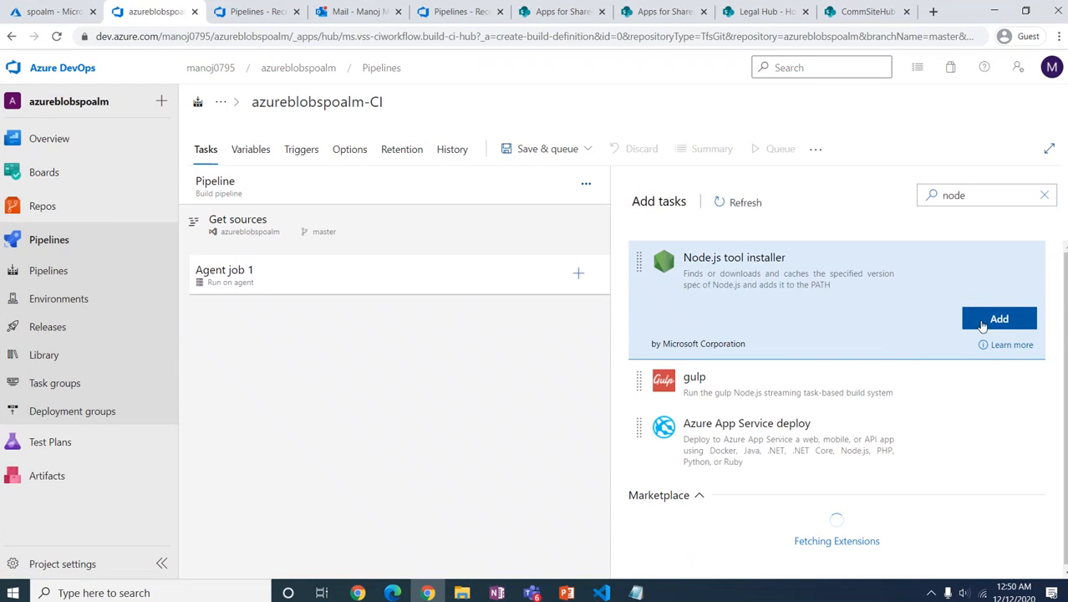
click(998, 318)
click(470, 327)
click(758, 351)
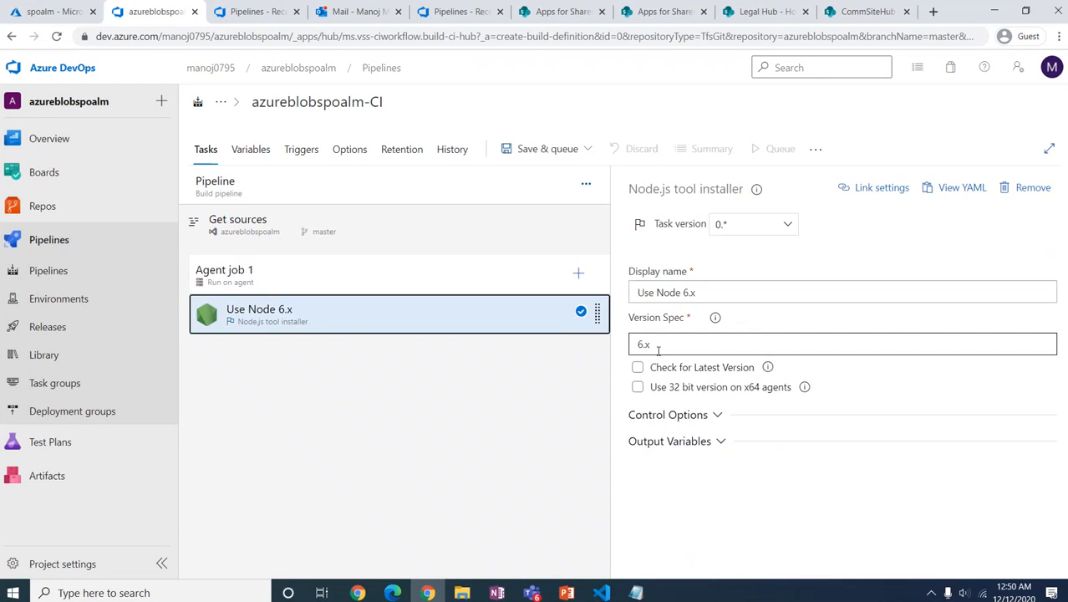
drag(758, 351, 612, 345)
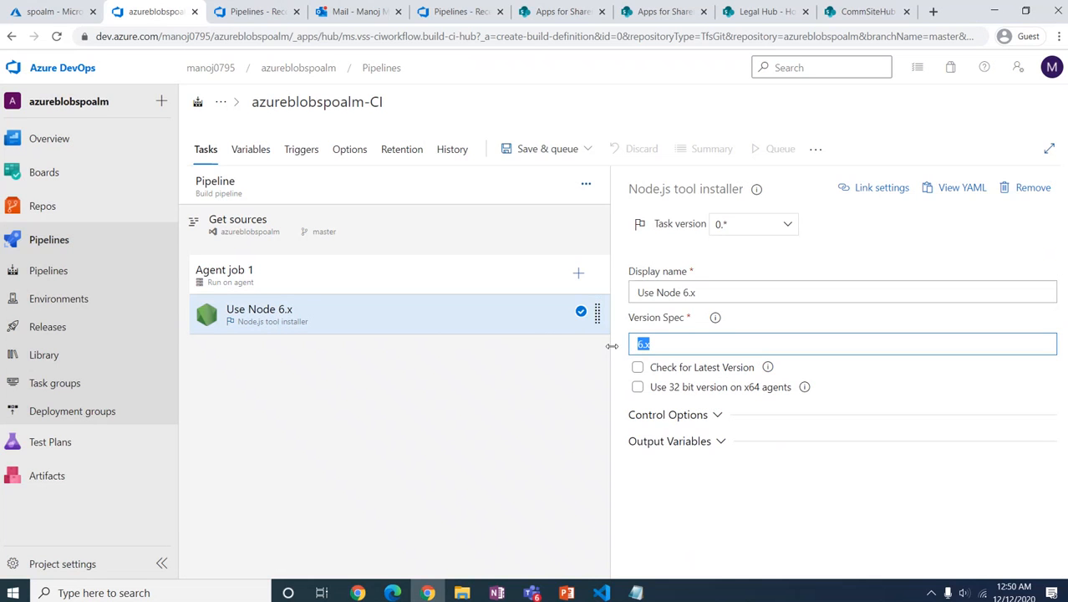
text(10)
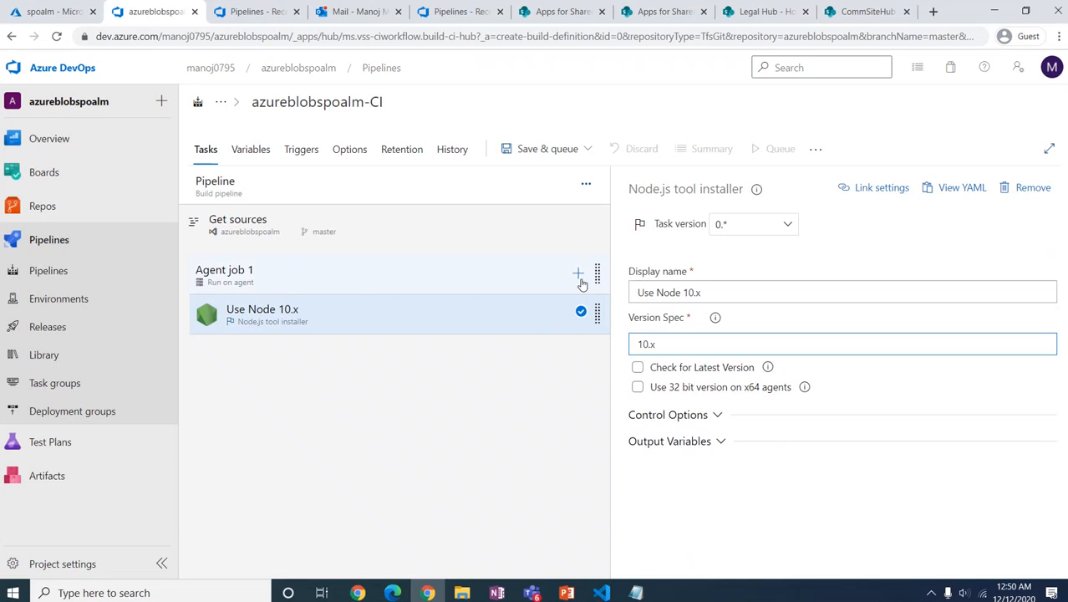
Step: Add an npm install task after it and search the task list for gulp
click(578, 272)
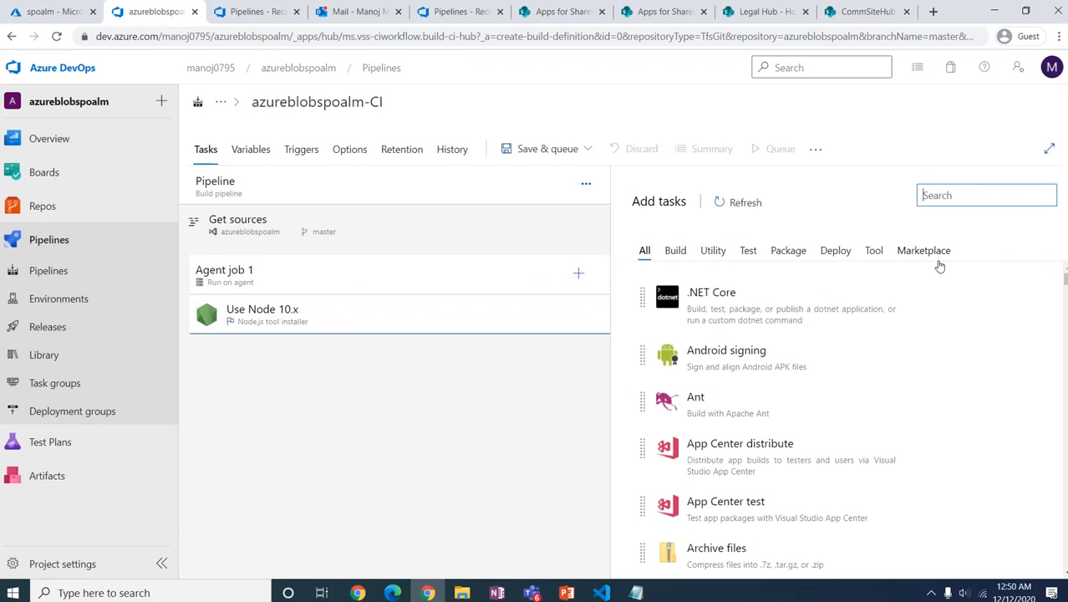
text(npm)
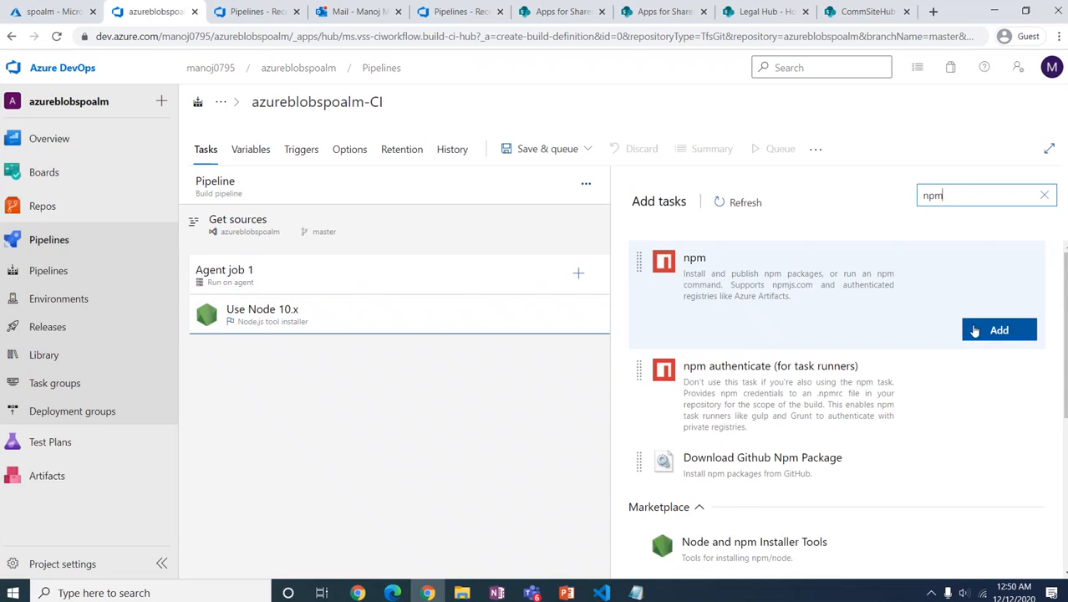
click(997, 327)
click(392, 355)
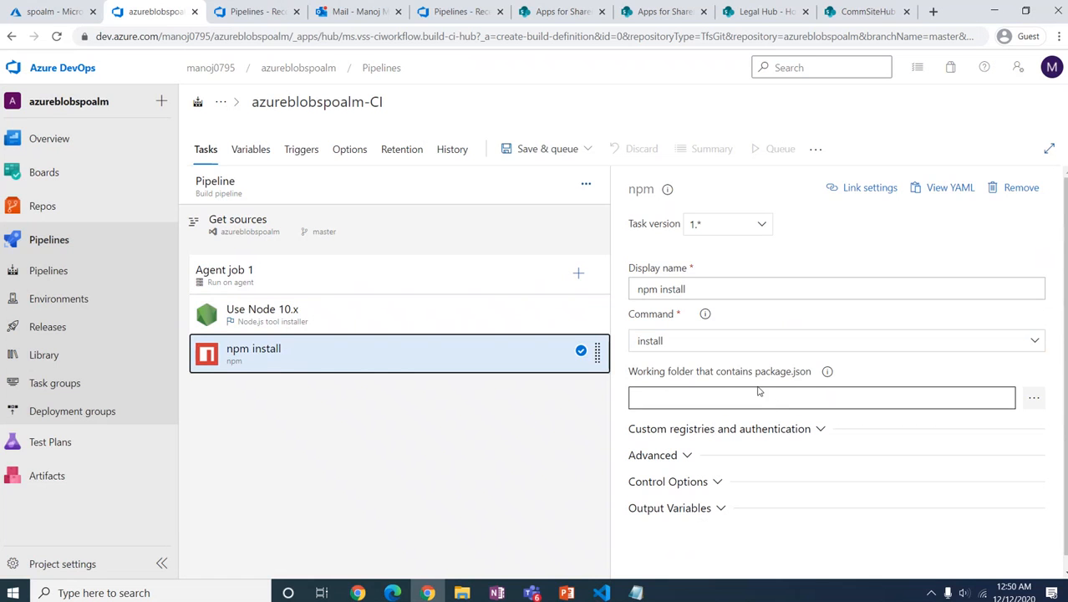
click(578, 275)
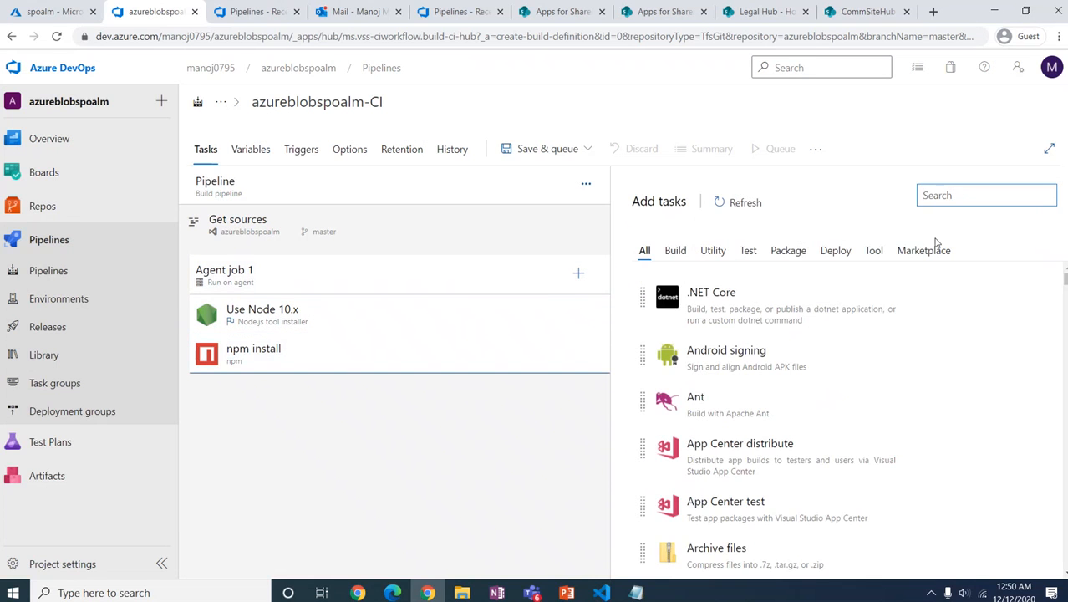
text(gulp)
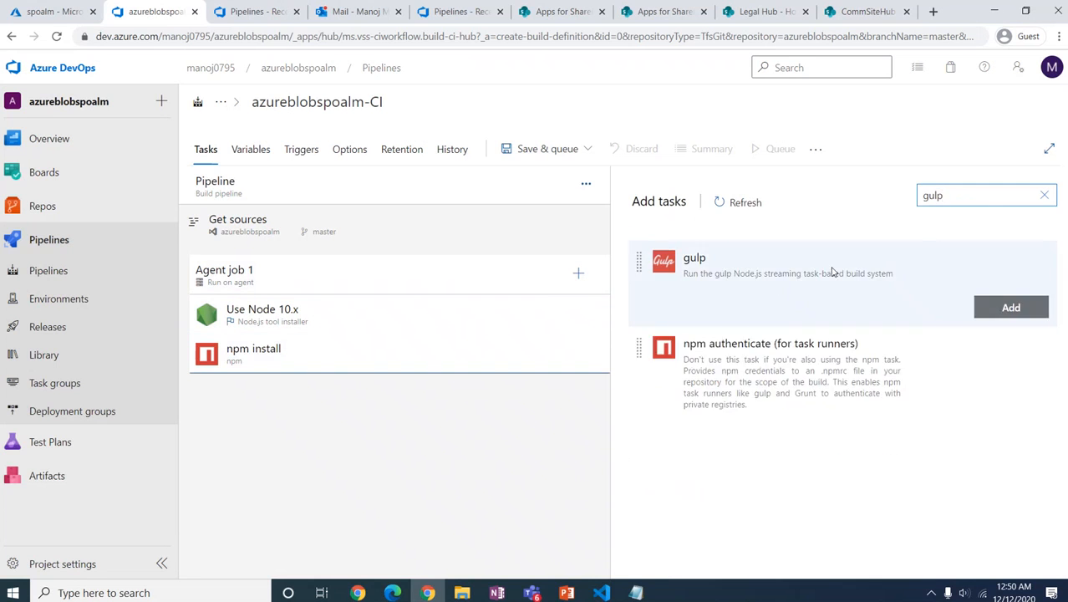
Step: Add a gulp task to Agent job 1 that runs clean
click(1010, 307)
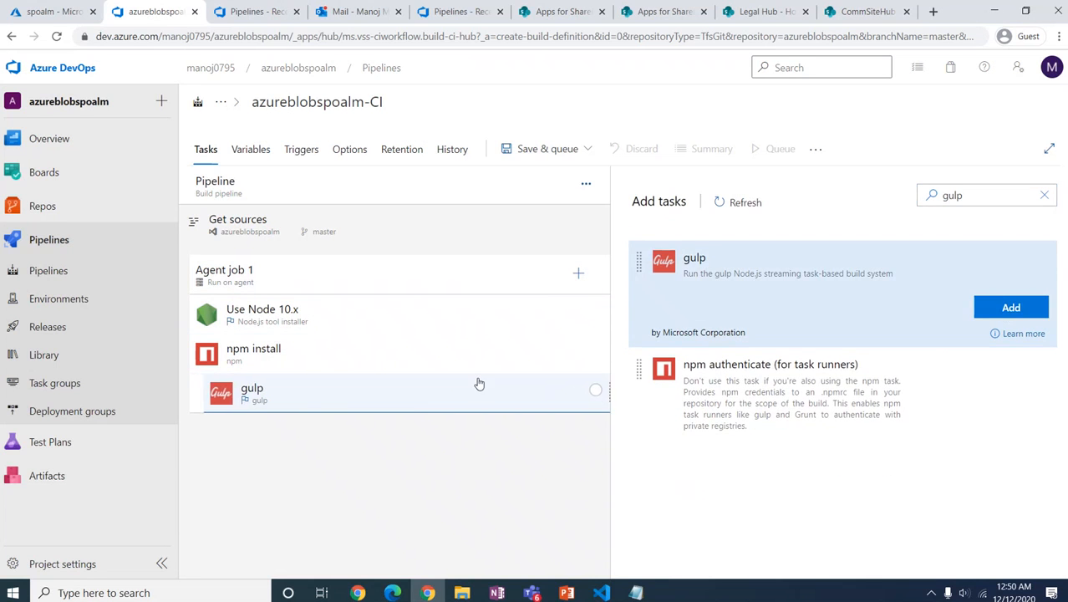
click(422, 389)
click(674, 396)
text(clea)
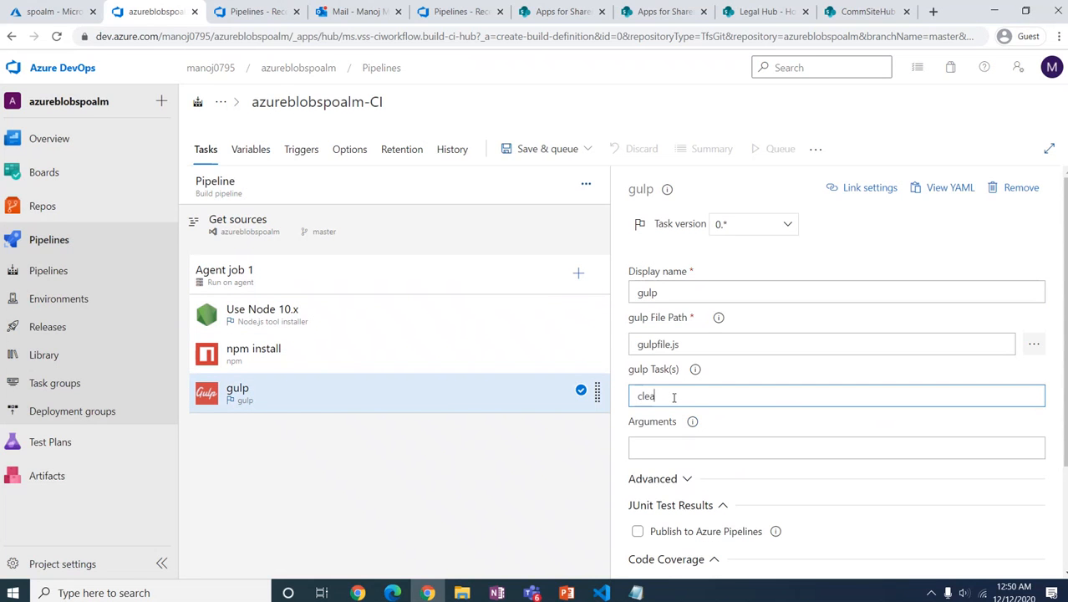
text(n)
click(556, 401)
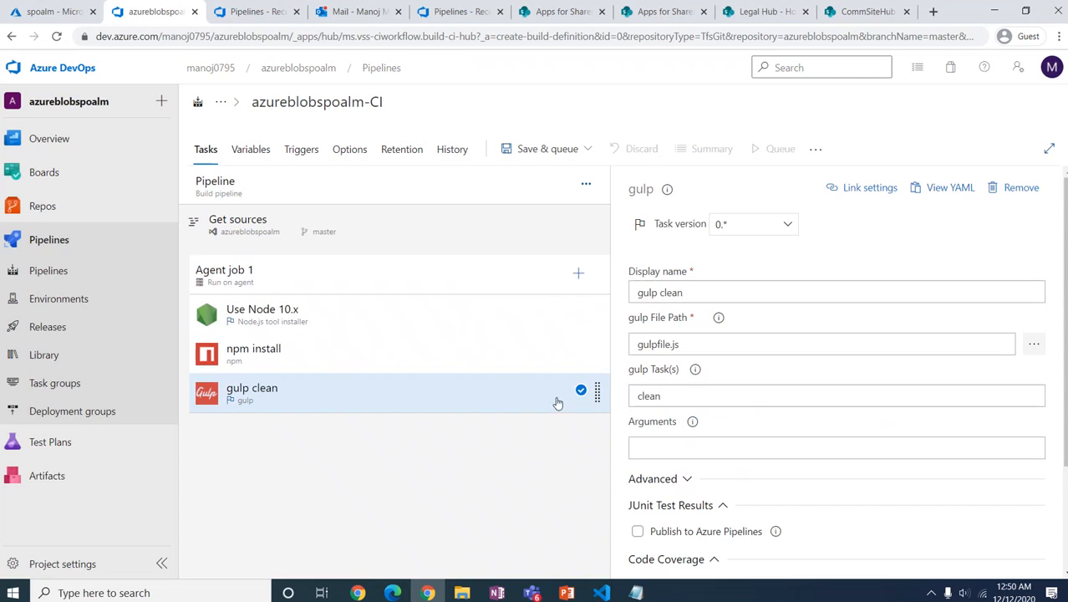
Step: Add three more gulp tasks to Agent job 1
click(579, 273)
text(gulp)
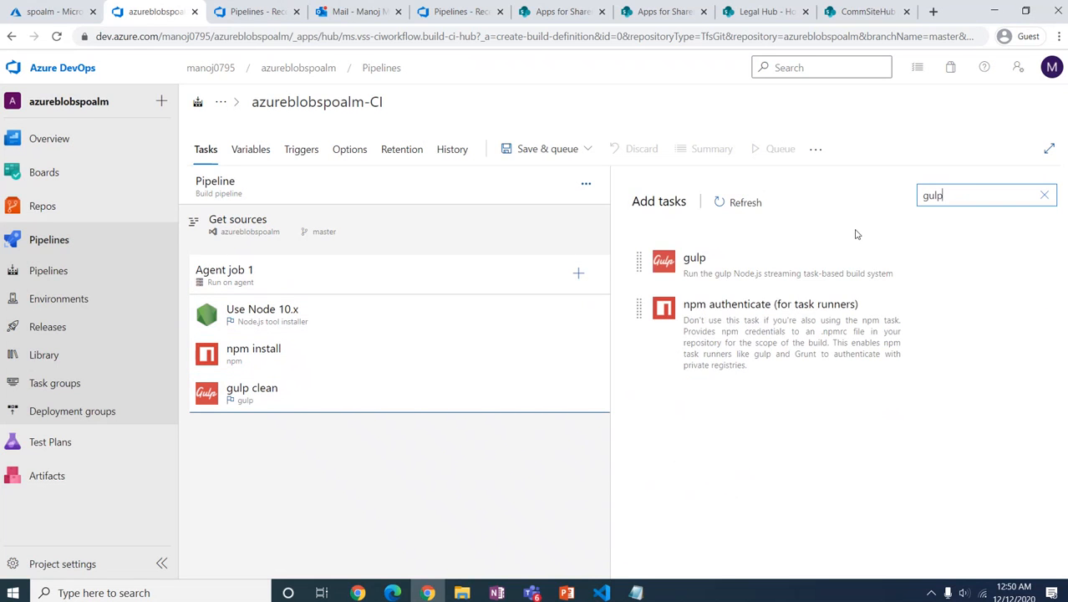
click(752, 259)
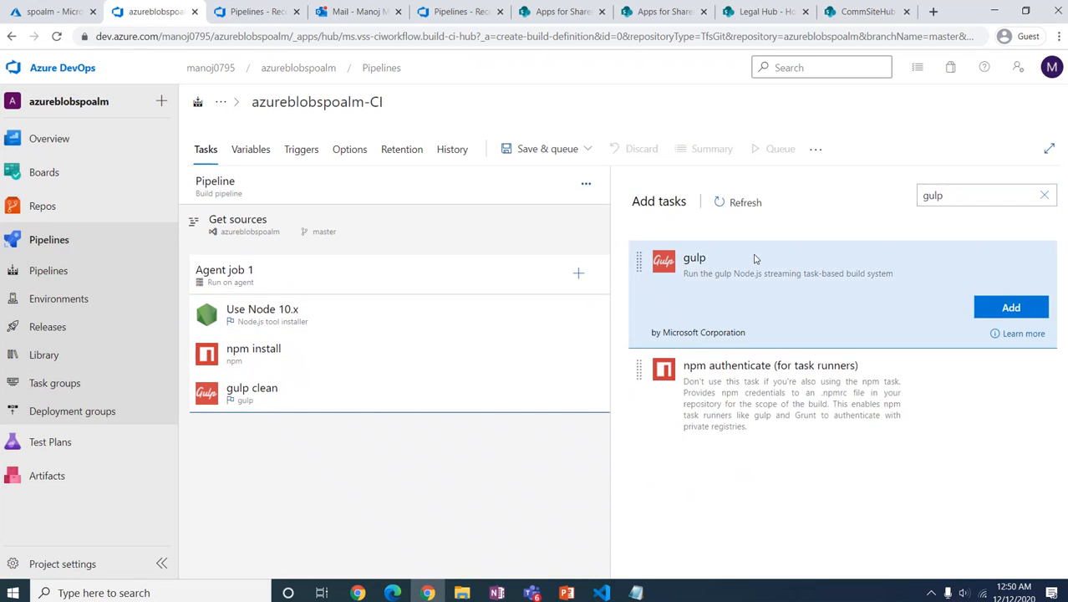
click(1020, 311)
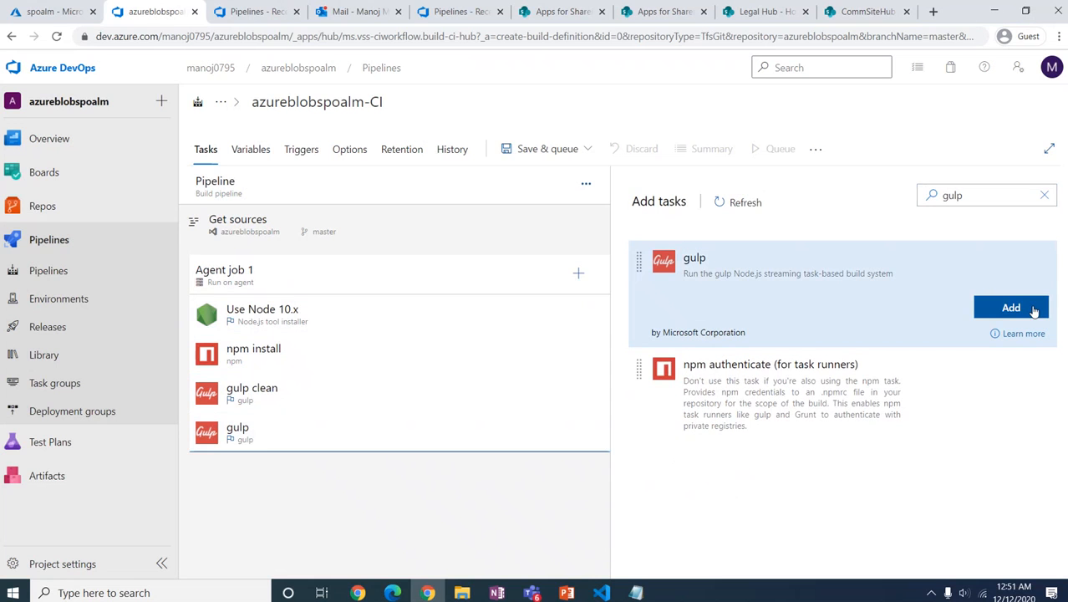
click(1034, 311)
click(1033, 311)
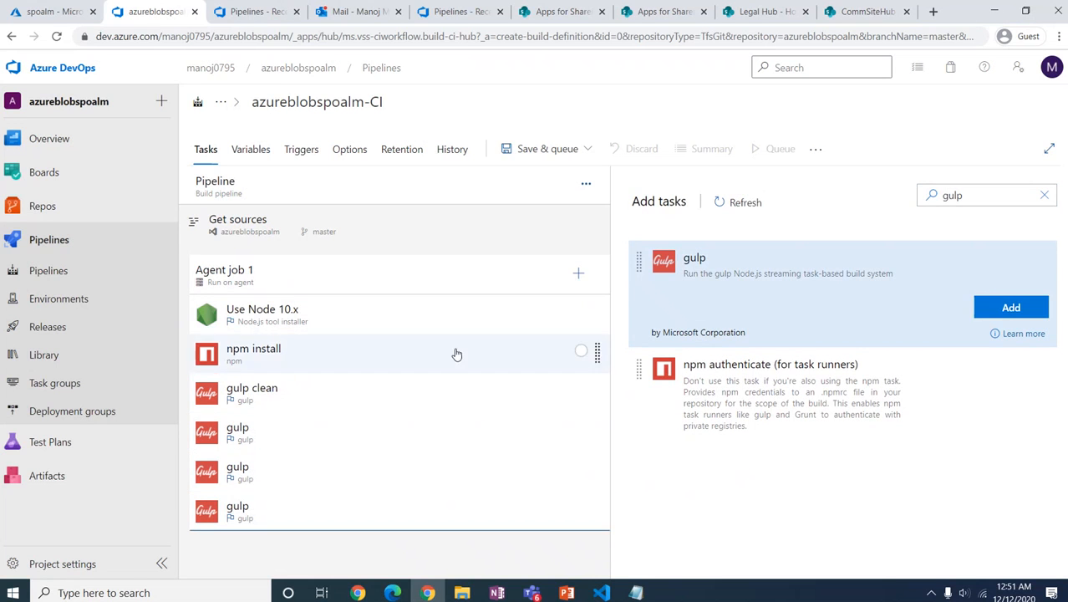
click(287, 431)
click(661, 390)
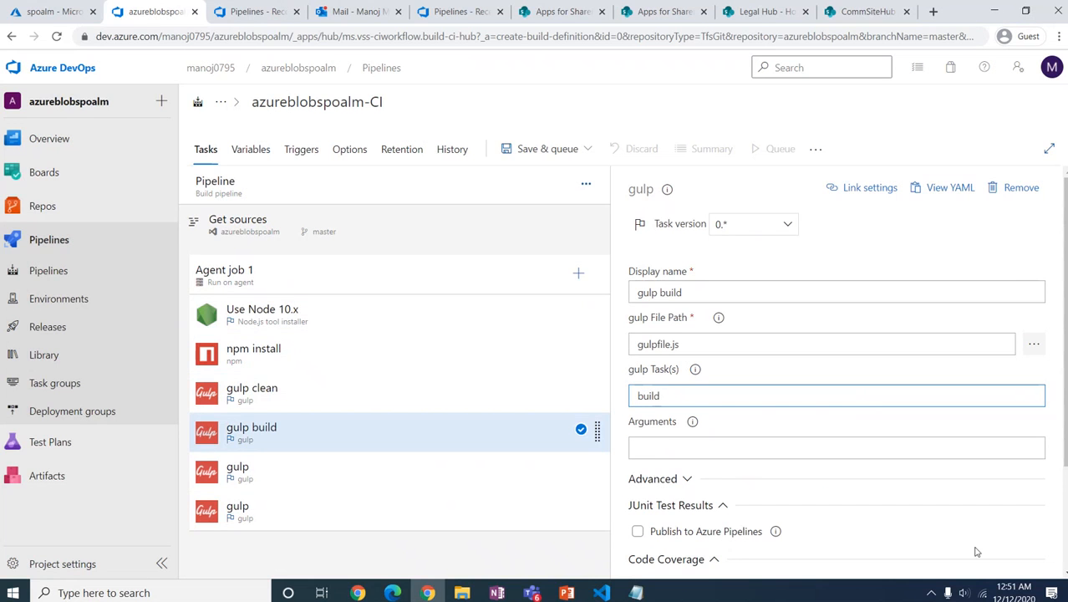
Step: Set the third gulp task to run bundle and fill in its arguments
click(358, 479)
click(659, 390)
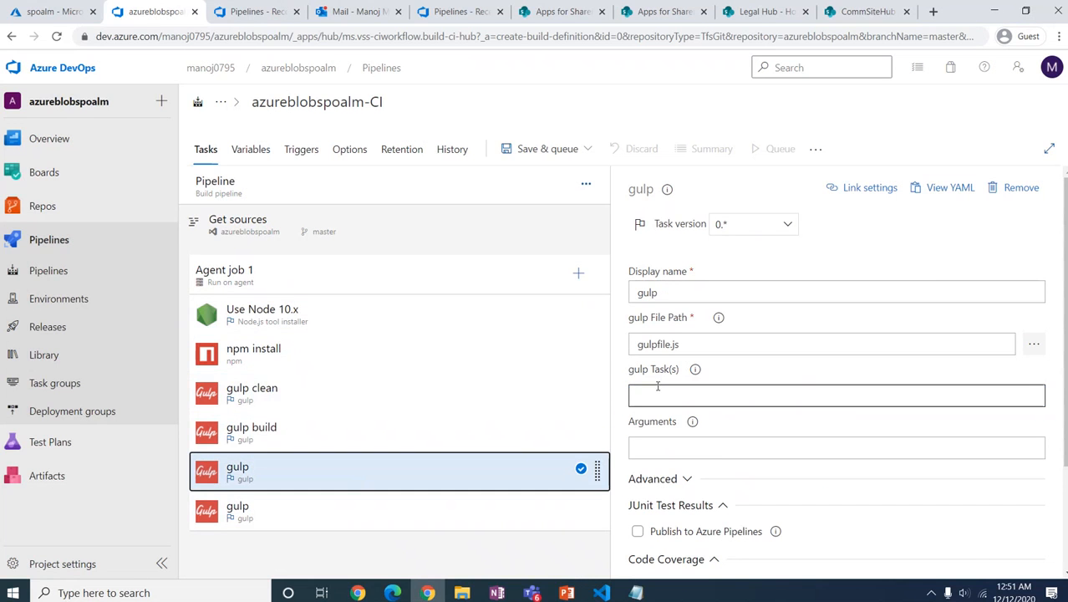
text(b)
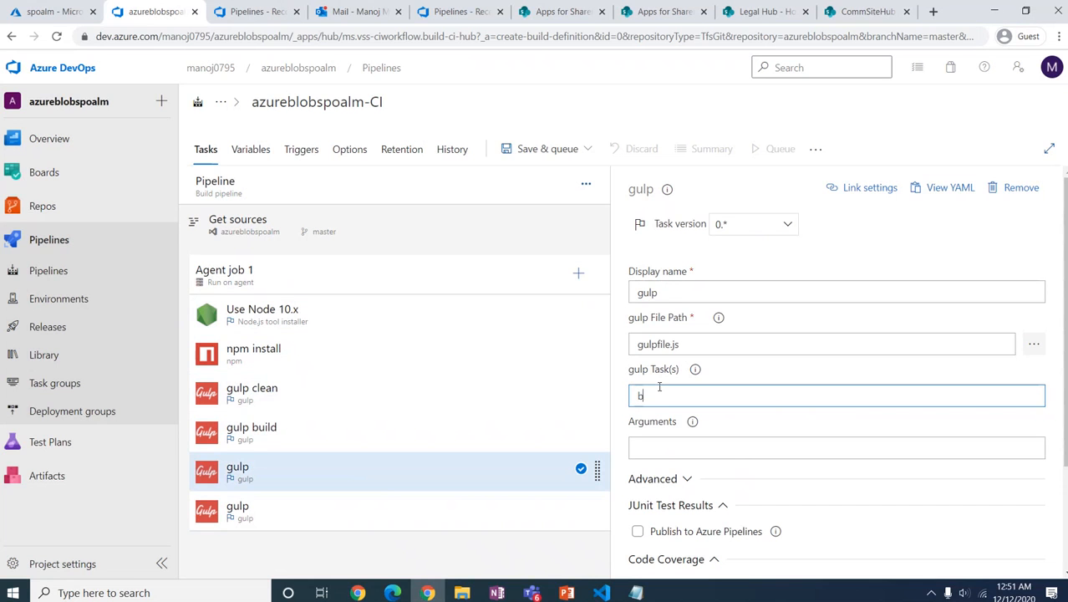
text(undle)
click(650, 445)
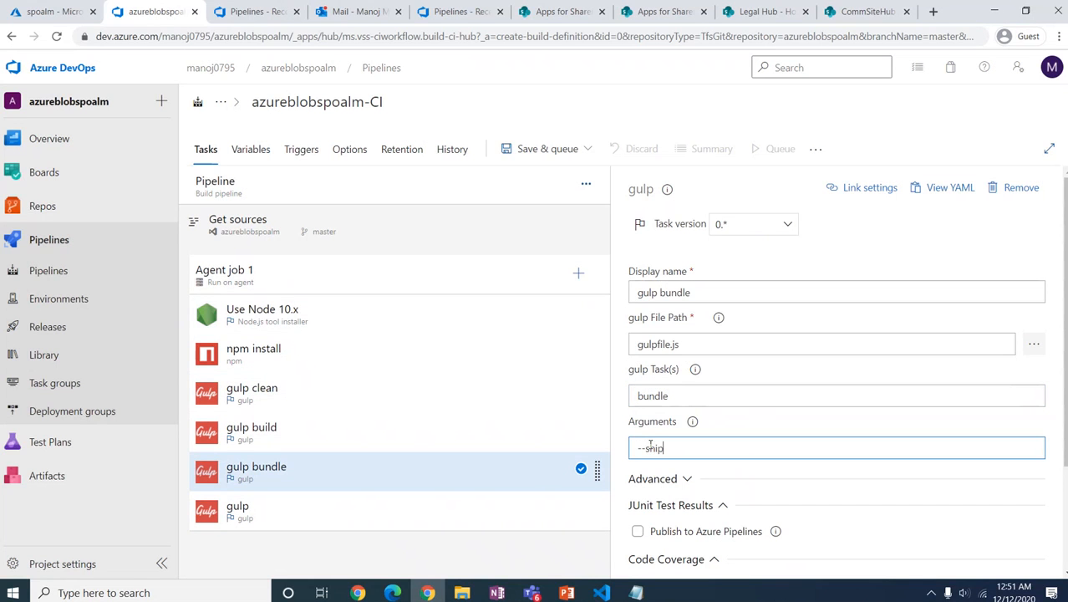
Step: Set the last gulp task to package-solution with the --ship argument
click(366, 523)
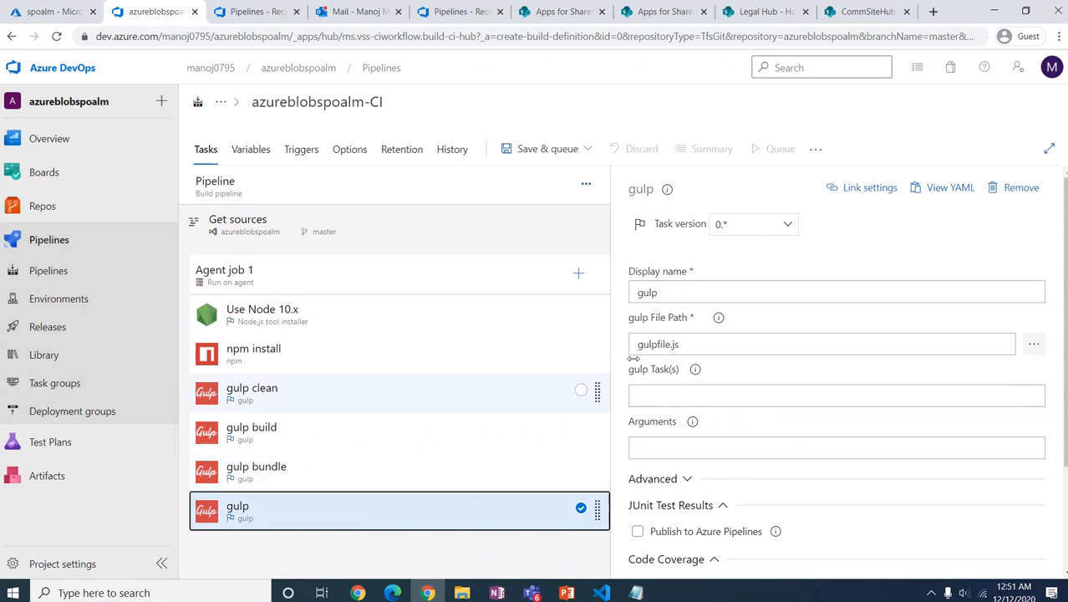
click(661, 394)
text(packa)
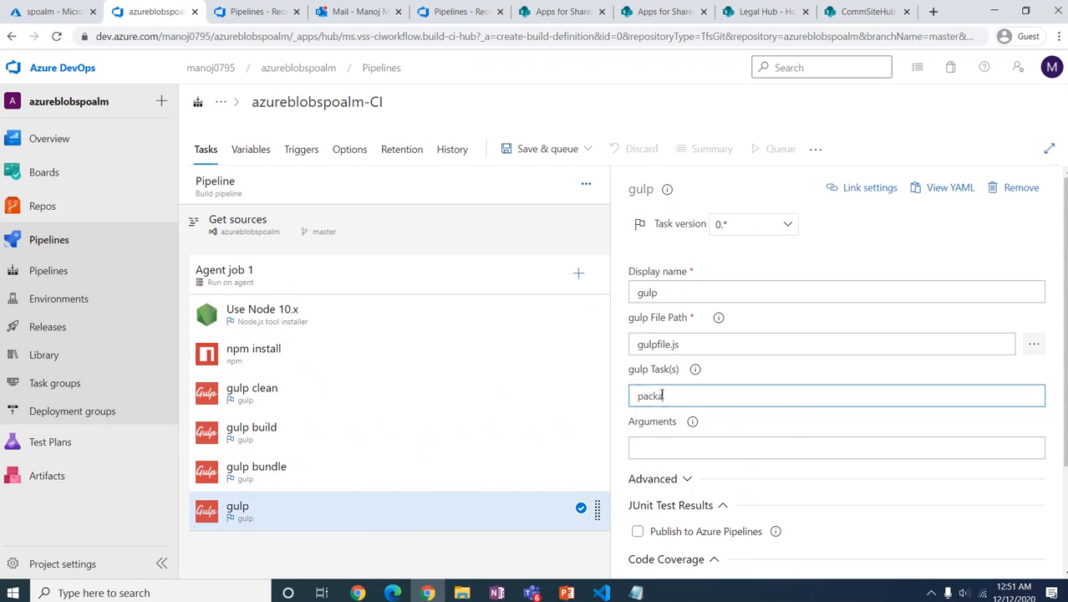
text(ge-s)
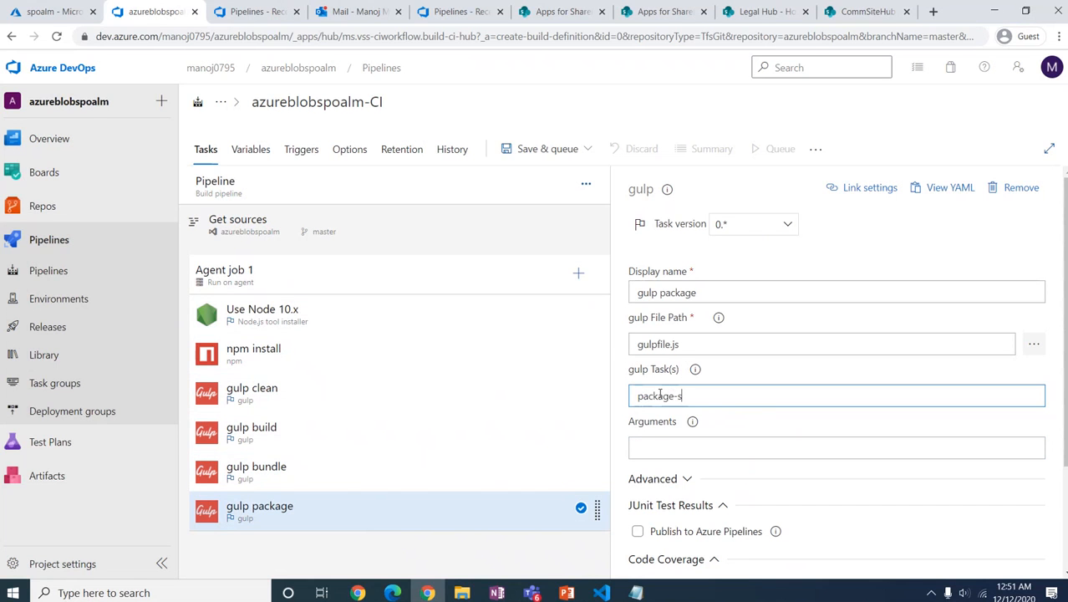
text(olution)
key(Tab)
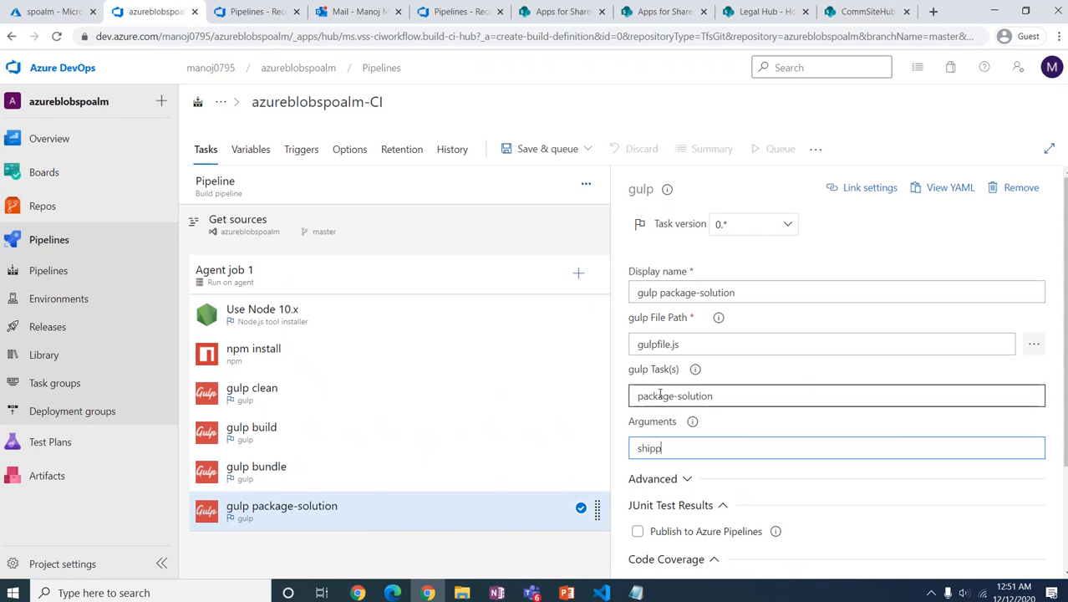
click(423, 473)
click(404, 506)
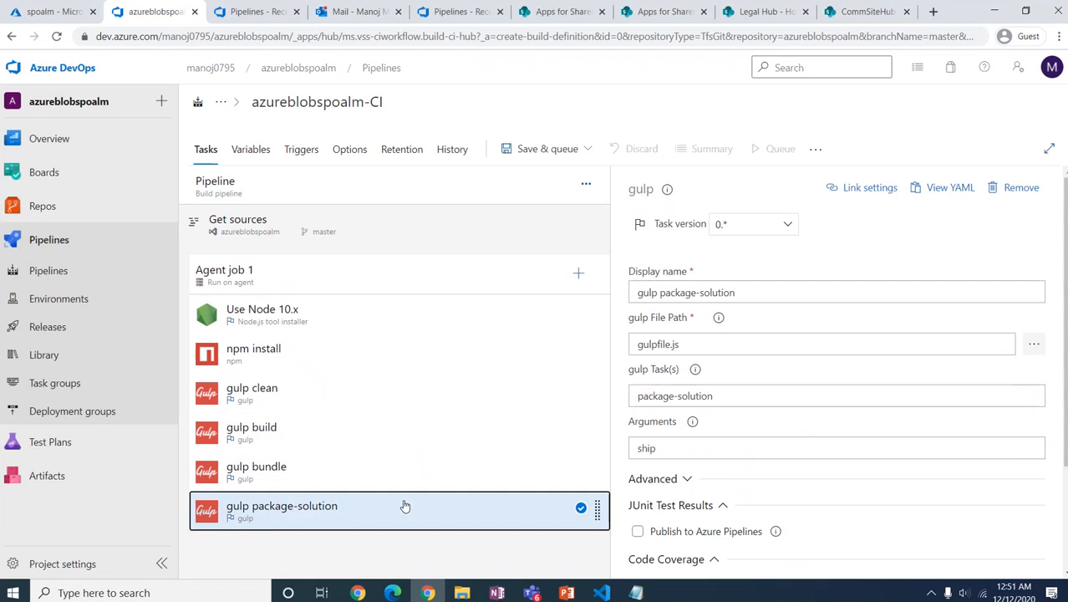
click(637, 449)
text(--)
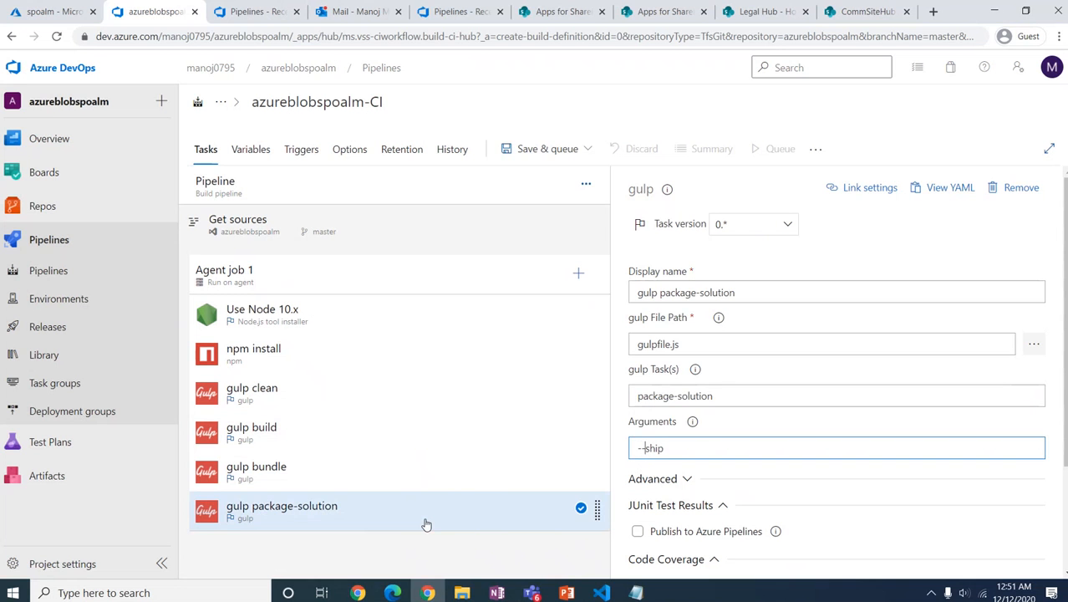
click(378, 554)
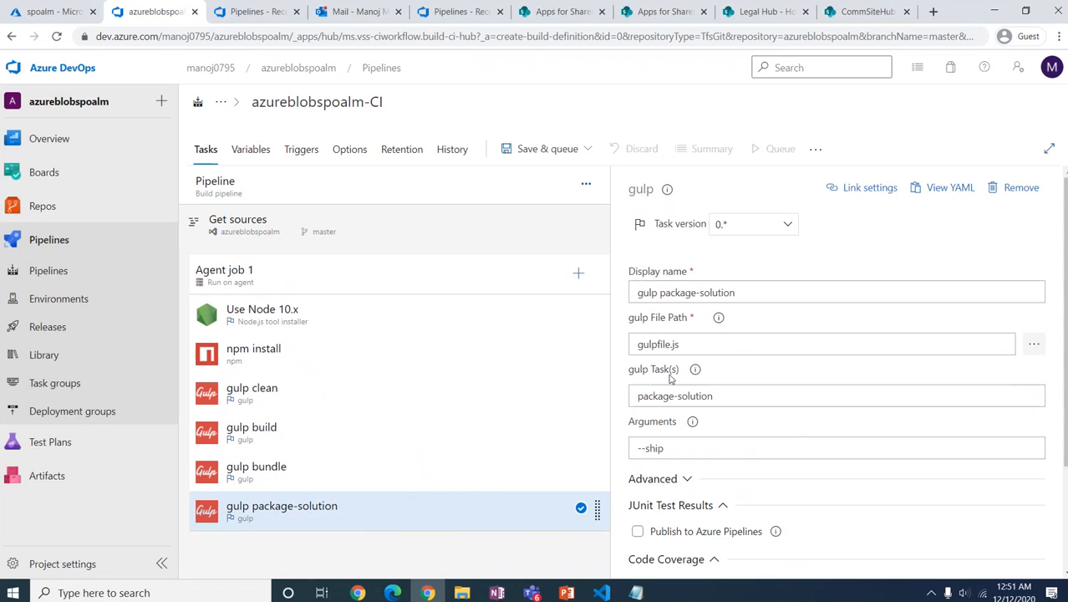
Step: Add two Publish build artifacts tasks to Agent job 1
click(579, 272)
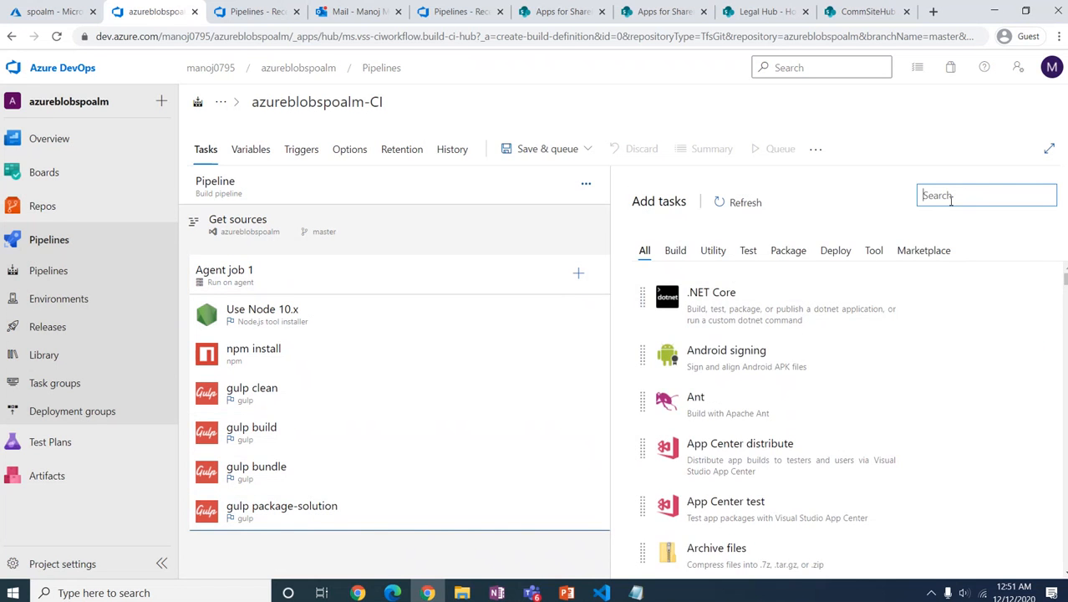
text(publish build)
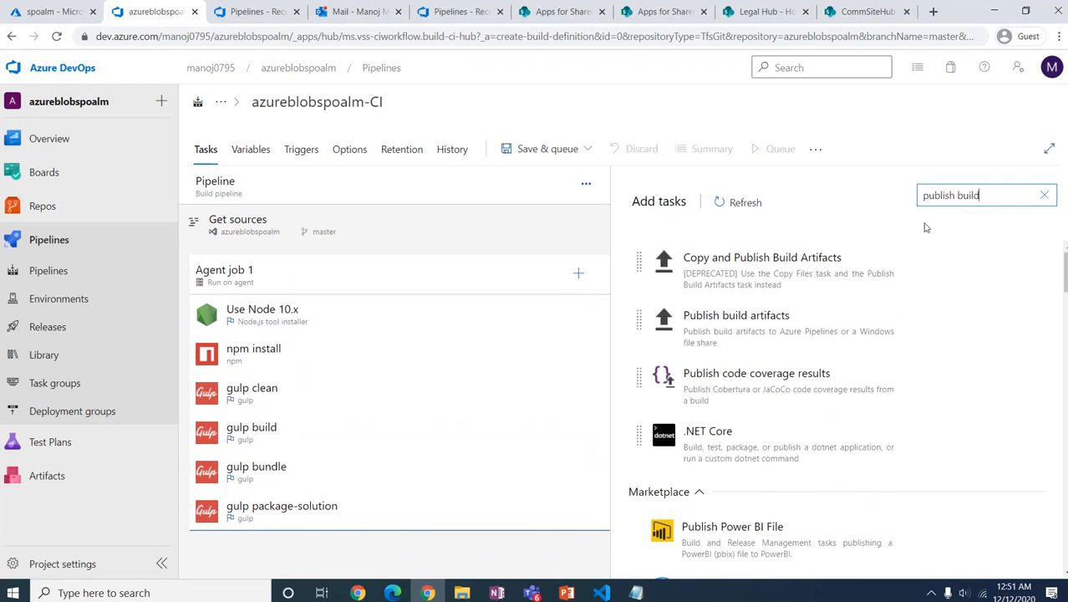
mouse_move(739, 353)
click(989, 381)
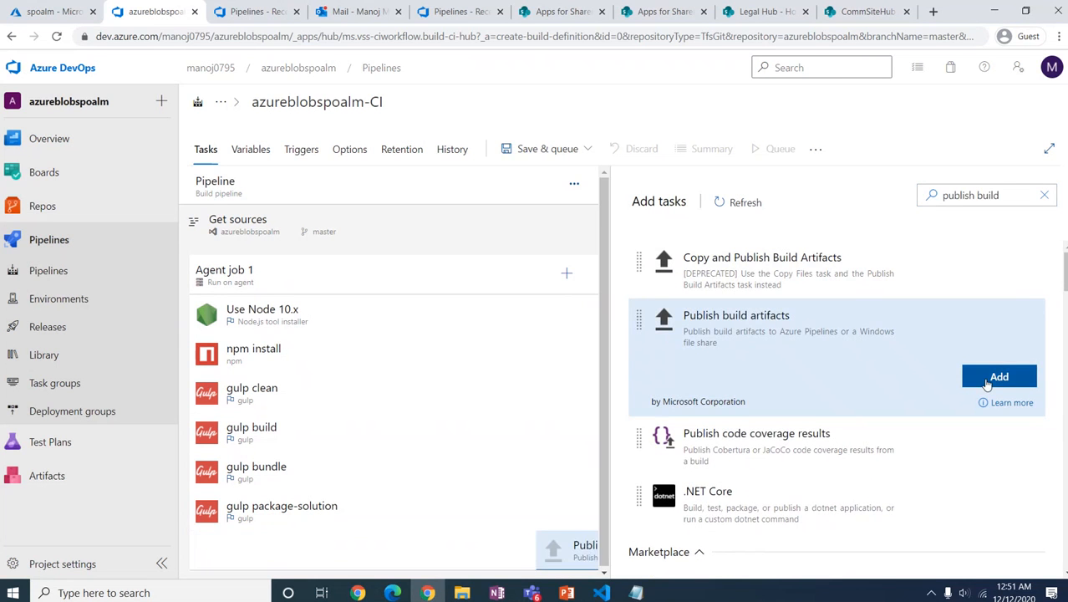
click(989, 381)
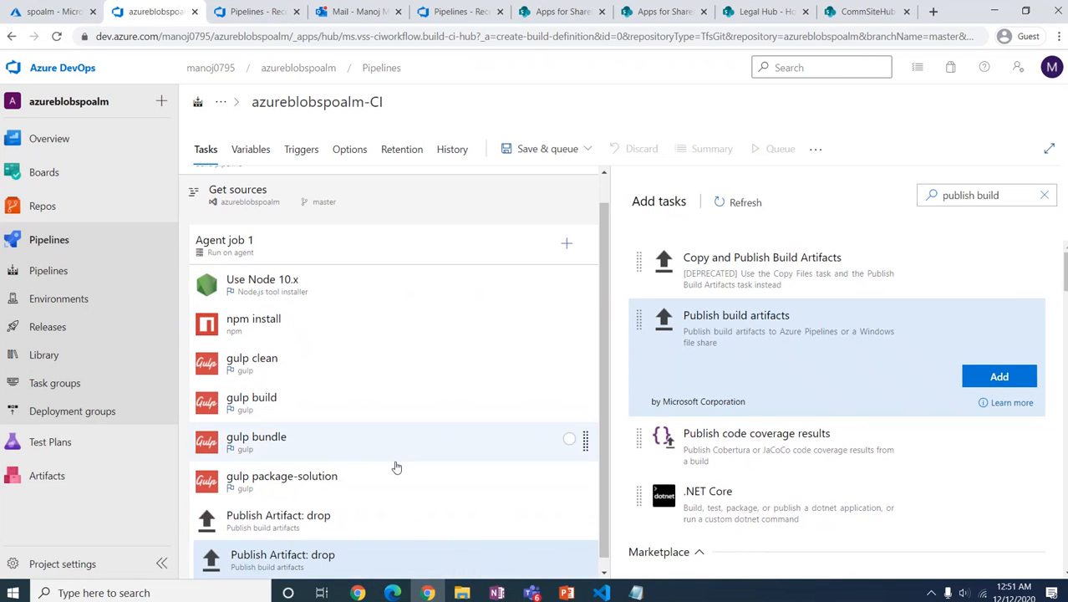
Step: Rename the two publish tasks and their artifact names to CDN and App
click(324, 518)
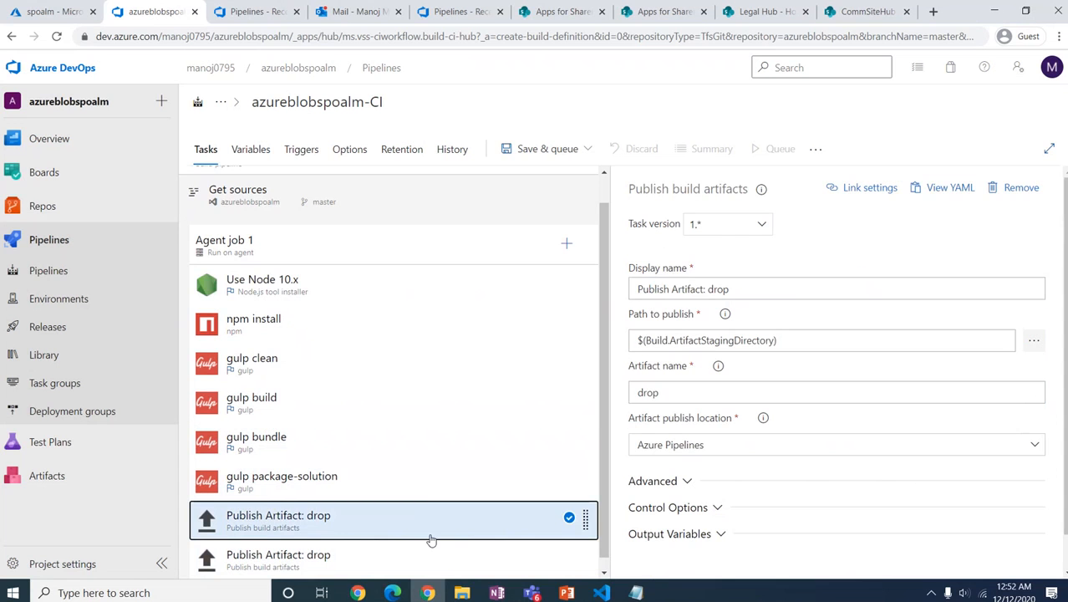
click(710, 289)
key(BackSpace)
key(BackSpace)
key(BackSpace)
key(BackSpace)
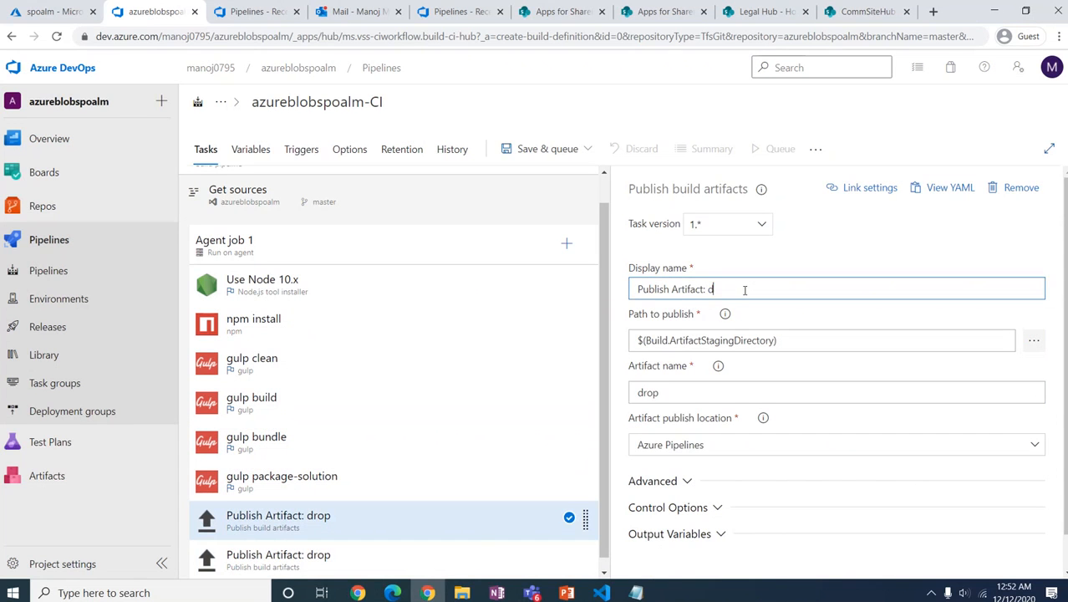
text(CDN)
drag(699, 391, 603, 400)
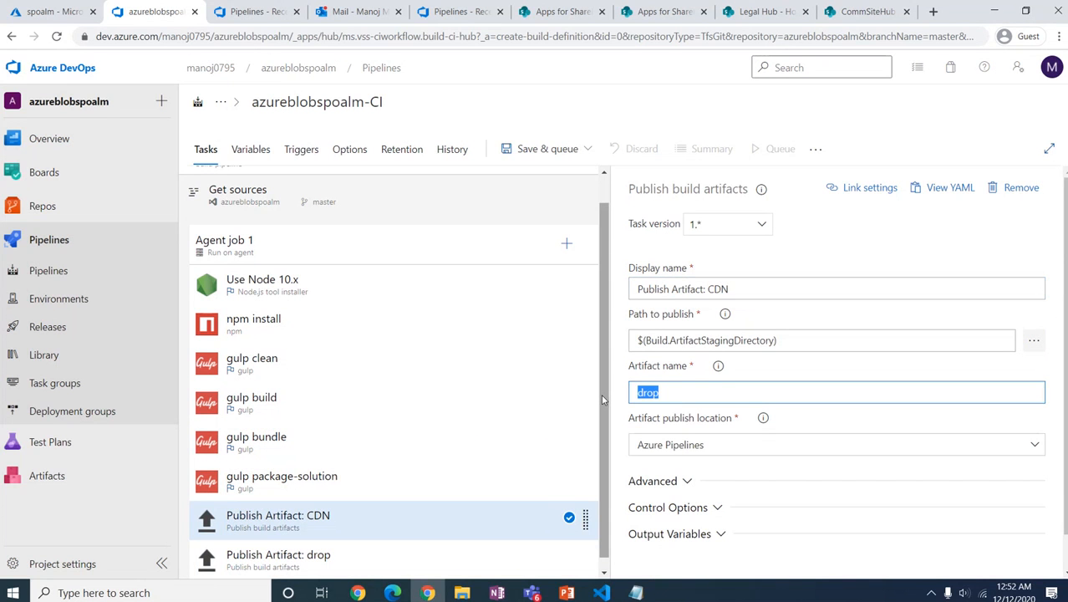
text(CDN)
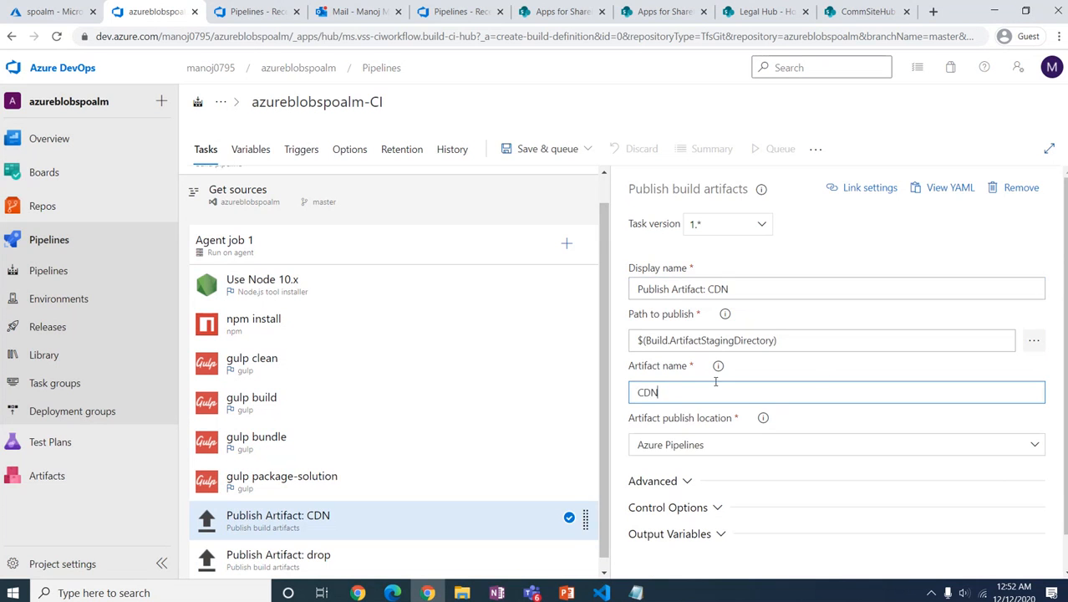
click(450, 562)
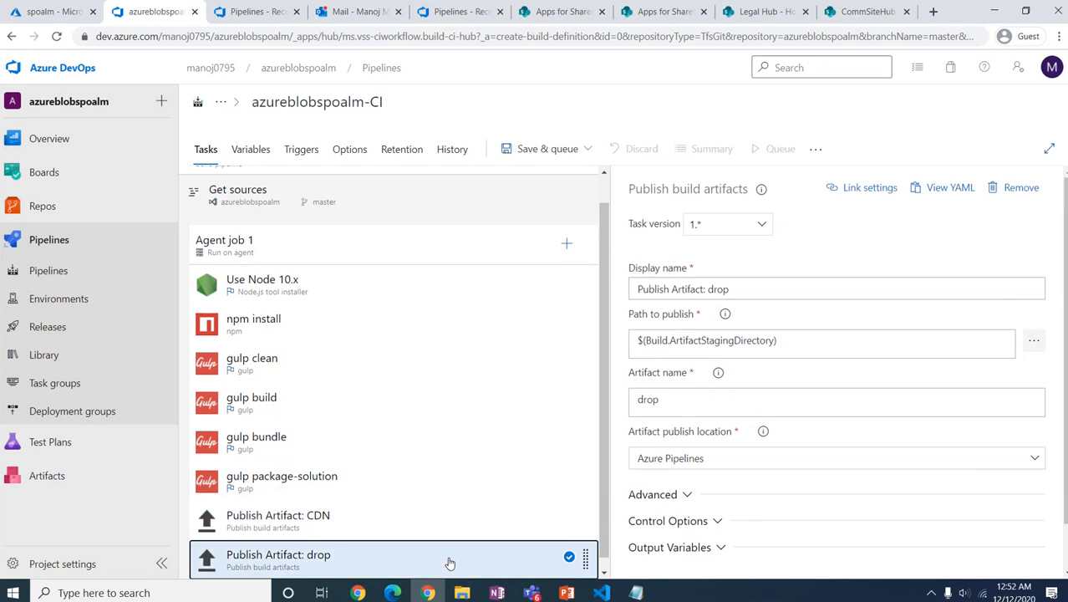
double_click(712, 289)
text(App)
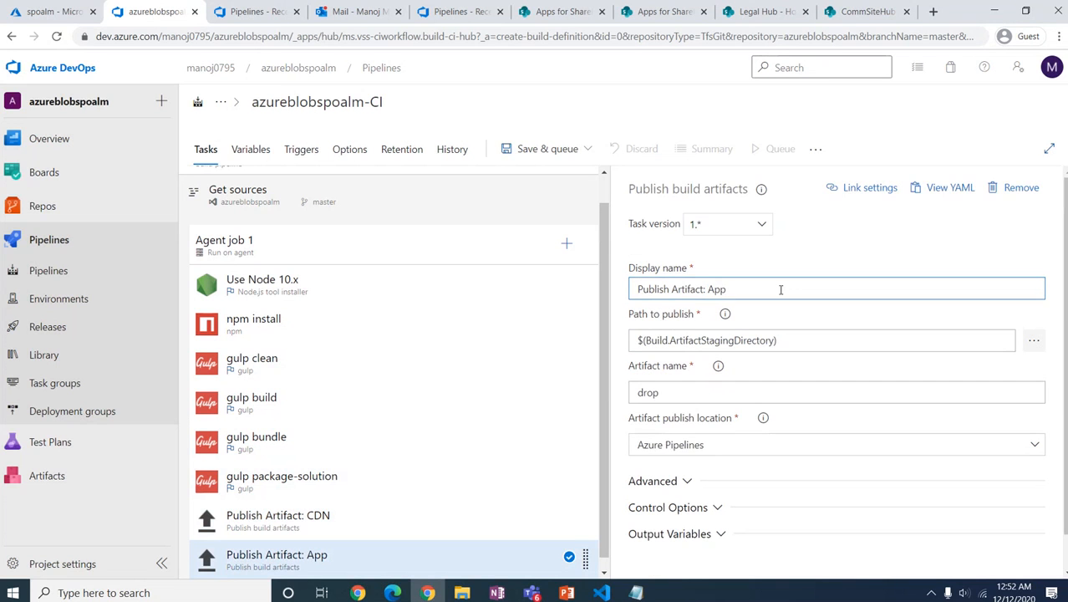
drag(735, 392, 606, 399)
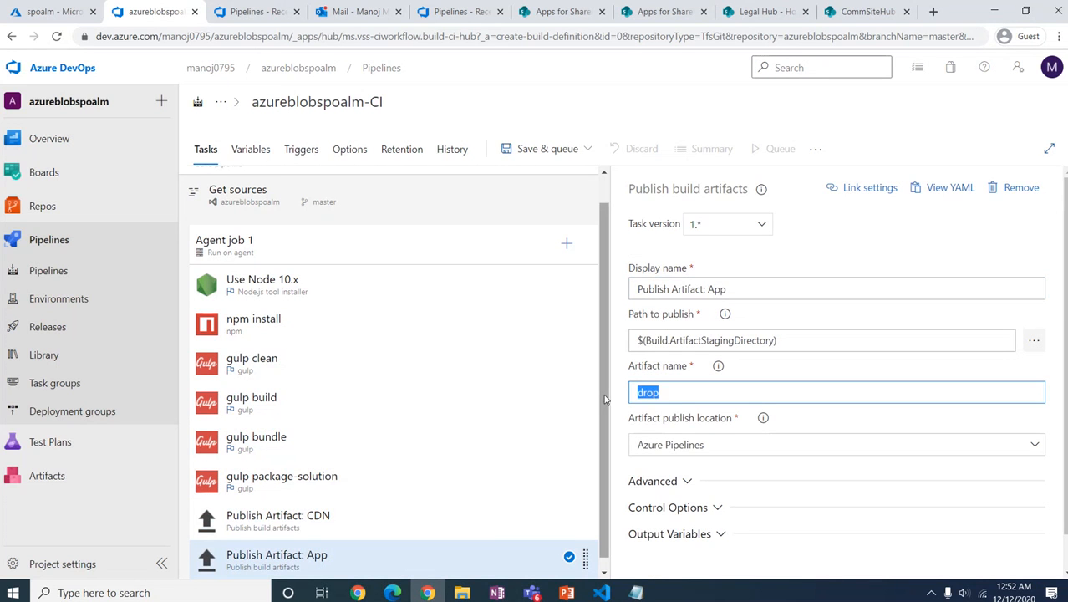
text(App)
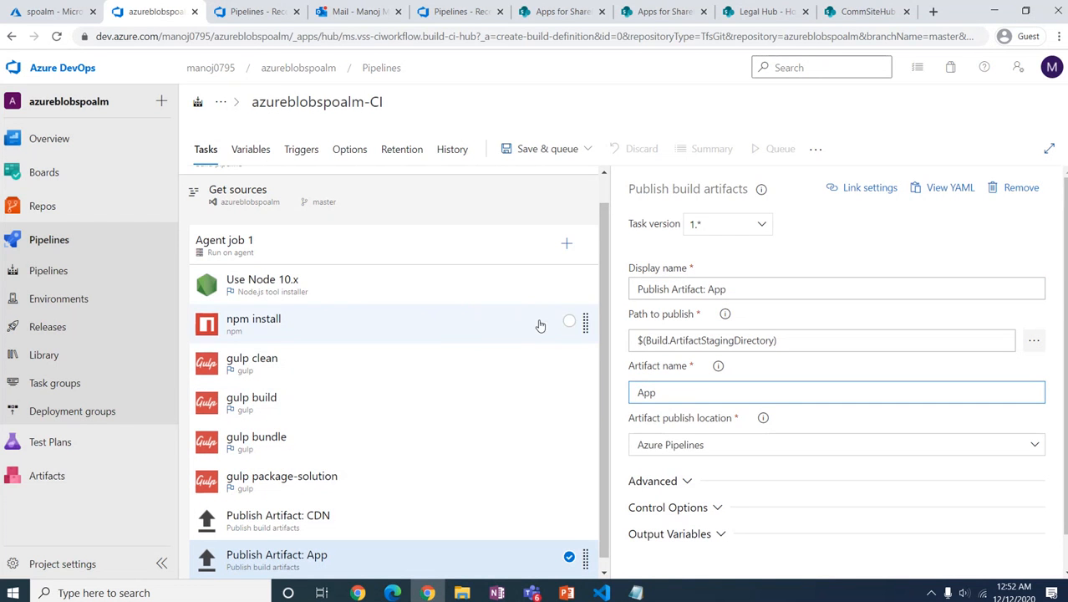
Step: Save the azureblobspoalm-CI pipeline without queuing, with the comment 'build pipeline creation'
click(535, 148)
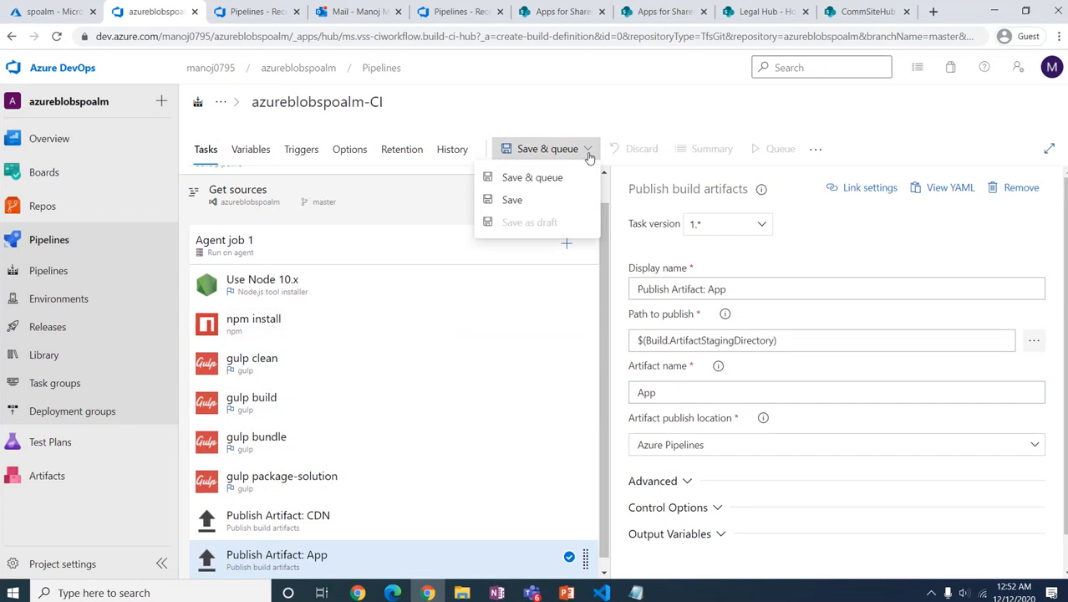
click(526, 199)
click(508, 348)
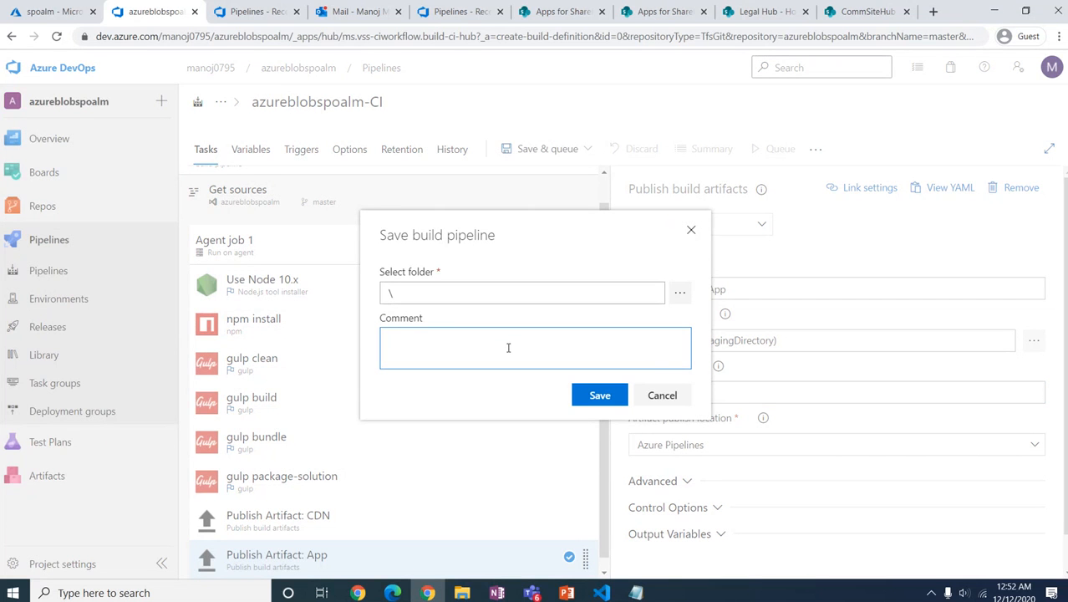
text(build pipeline creation)
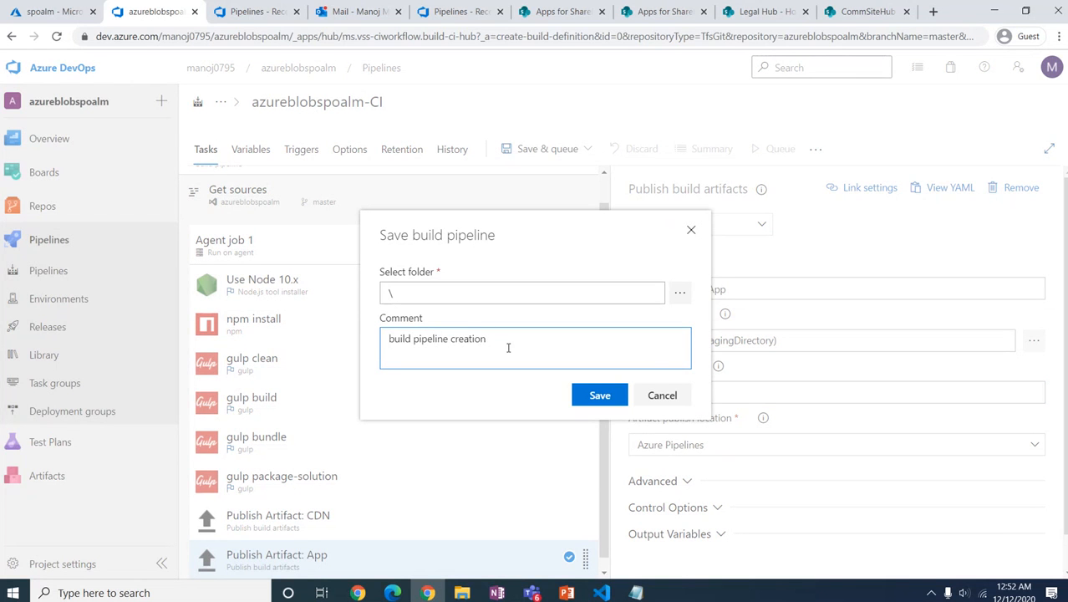
click(590, 395)
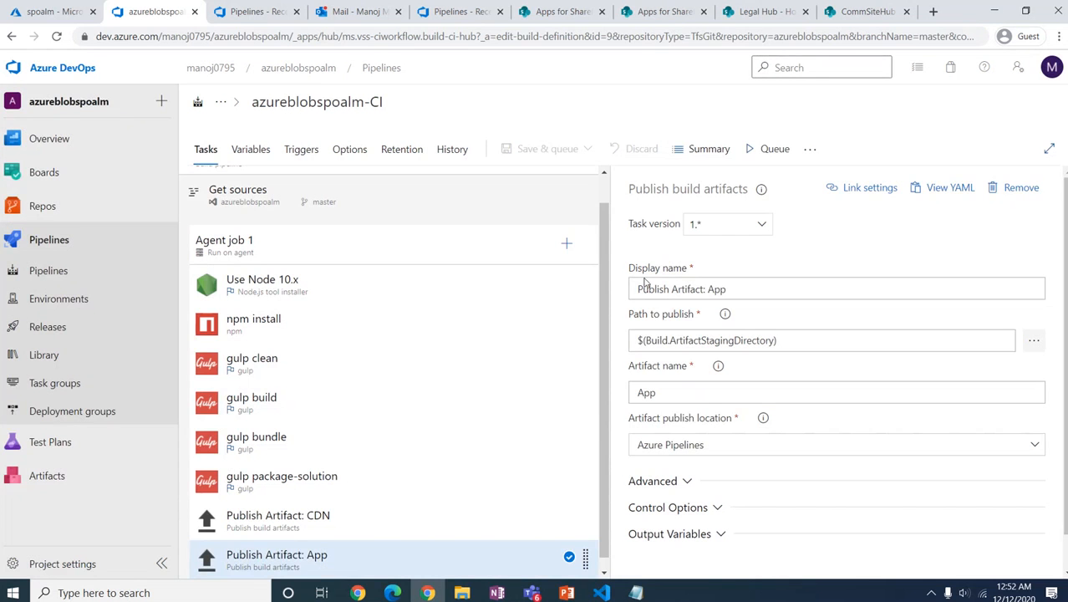
scroll(417, 482, down, 1)
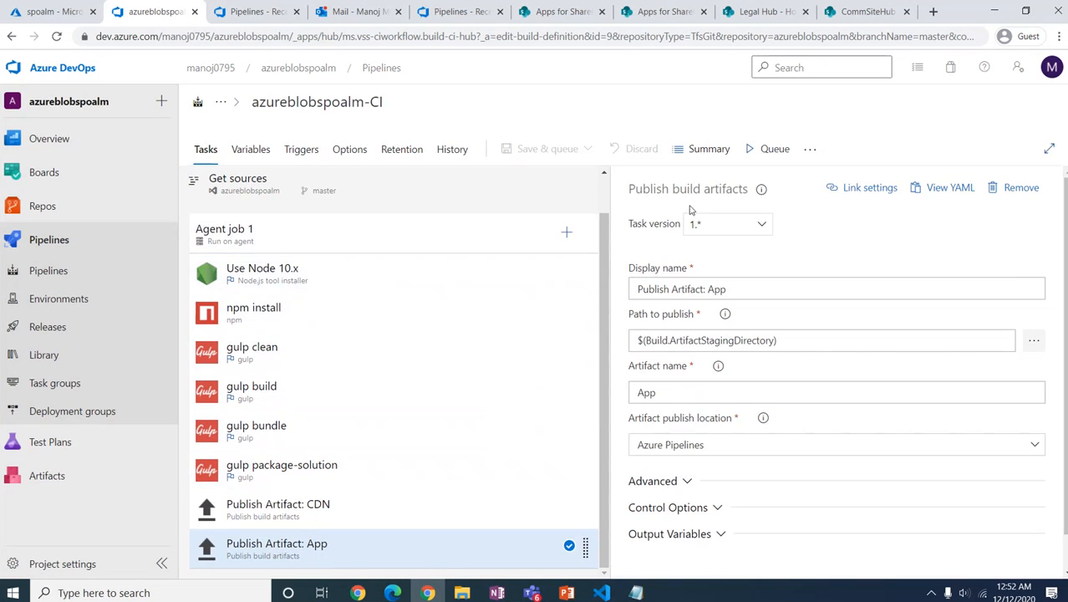
Step: Queue run #92 of the azureblobspoalm-CI build and watch Agent job 1's log
click(769, 150)
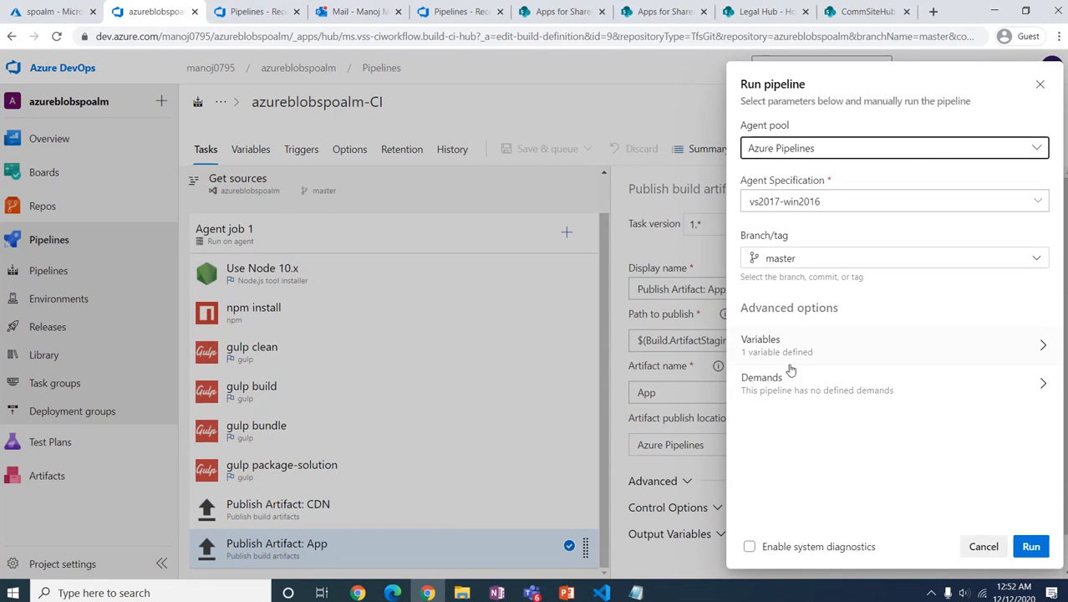
click(1032, 548)
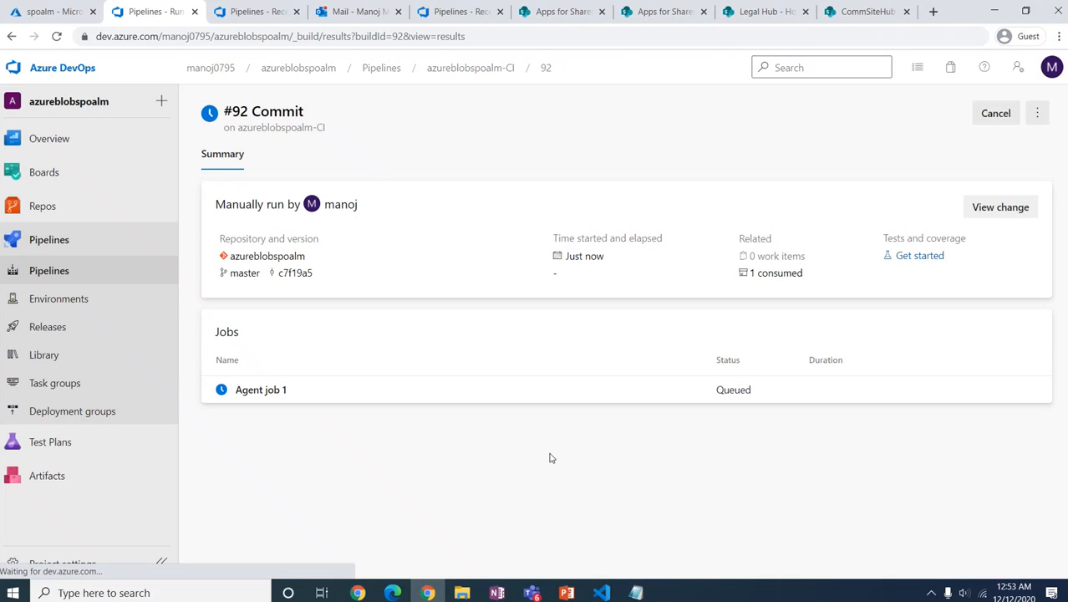
click(256, 395)
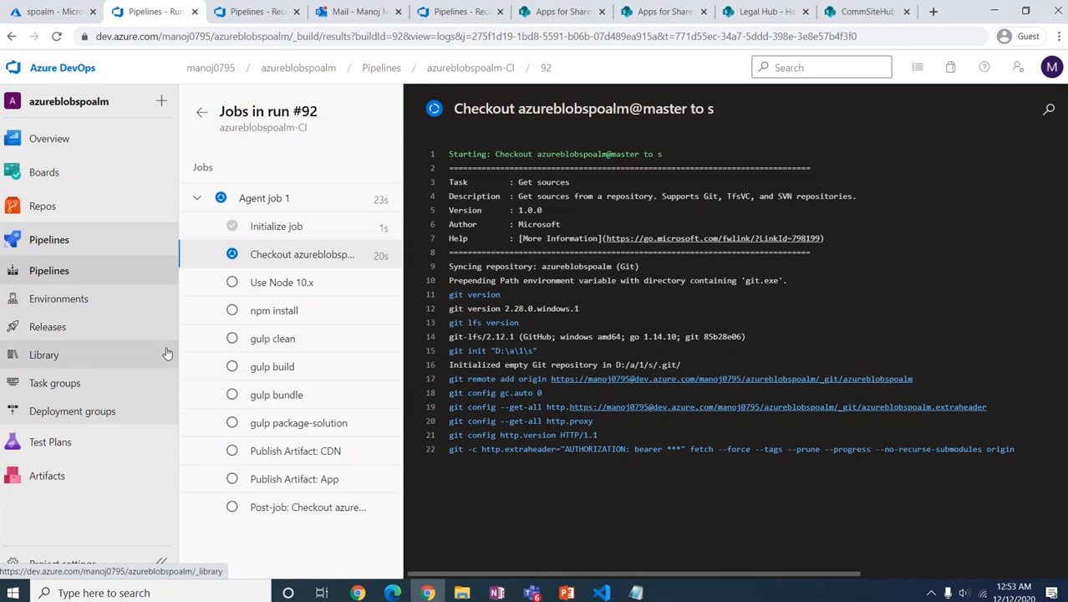
Step: Start a new release pipeline without choosing a stage template
click(63, 329)
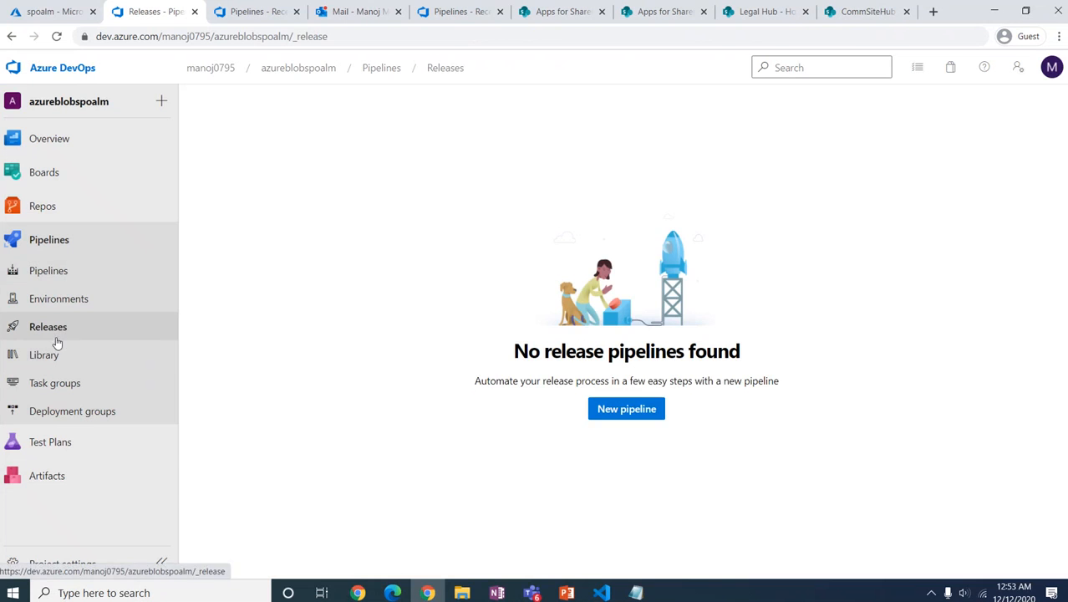
click(606, 408)
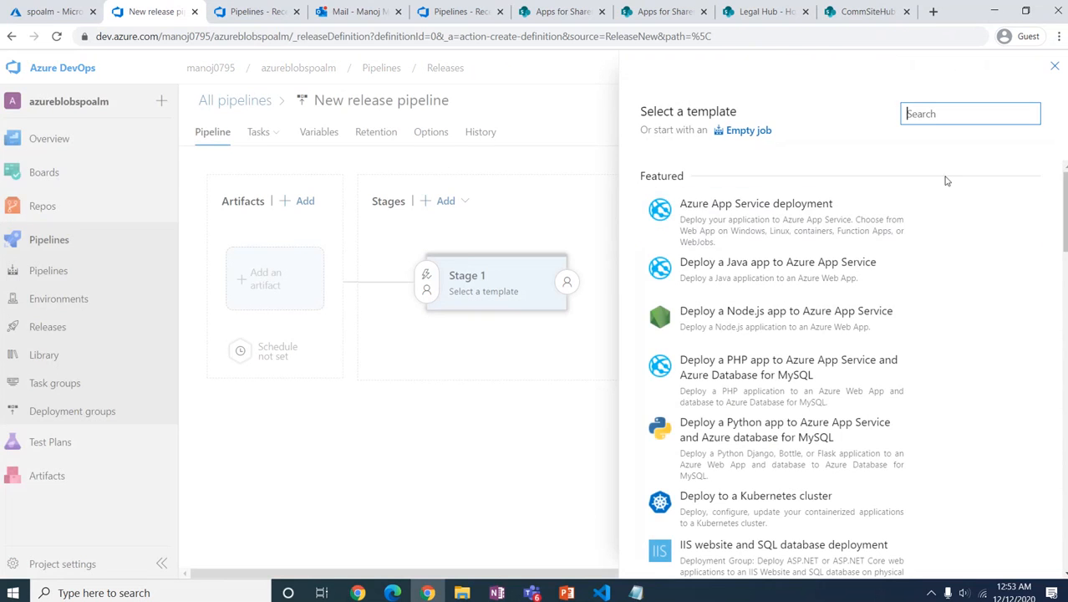
click(1054, 66)
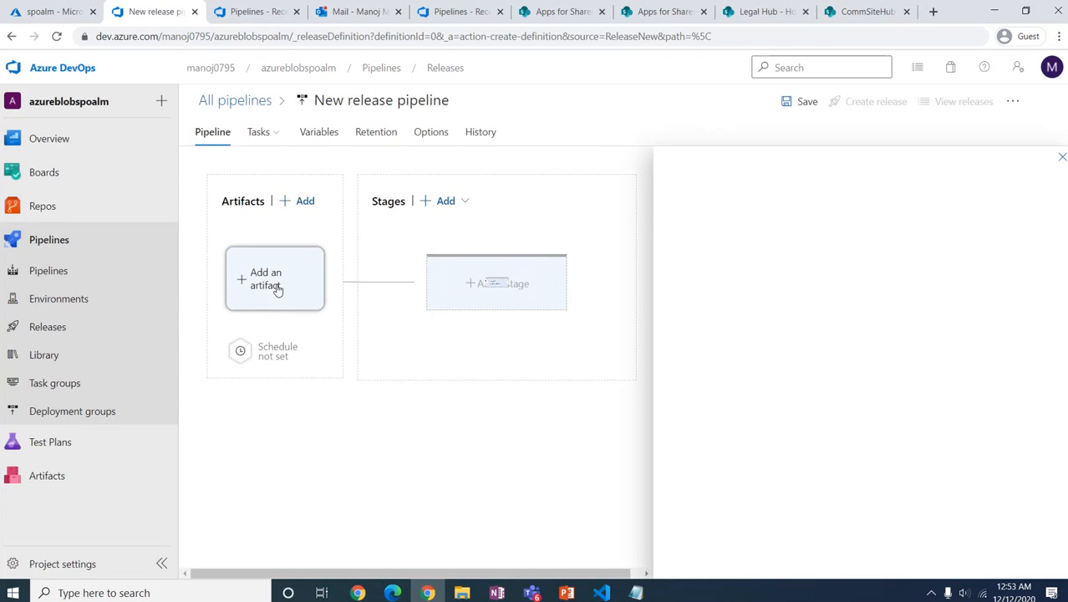
Step: Add the azureblobspoalm-CI build as the release artifact, keeping the _azureblobspoalm-CI alias and Latest version
click(267, 314)
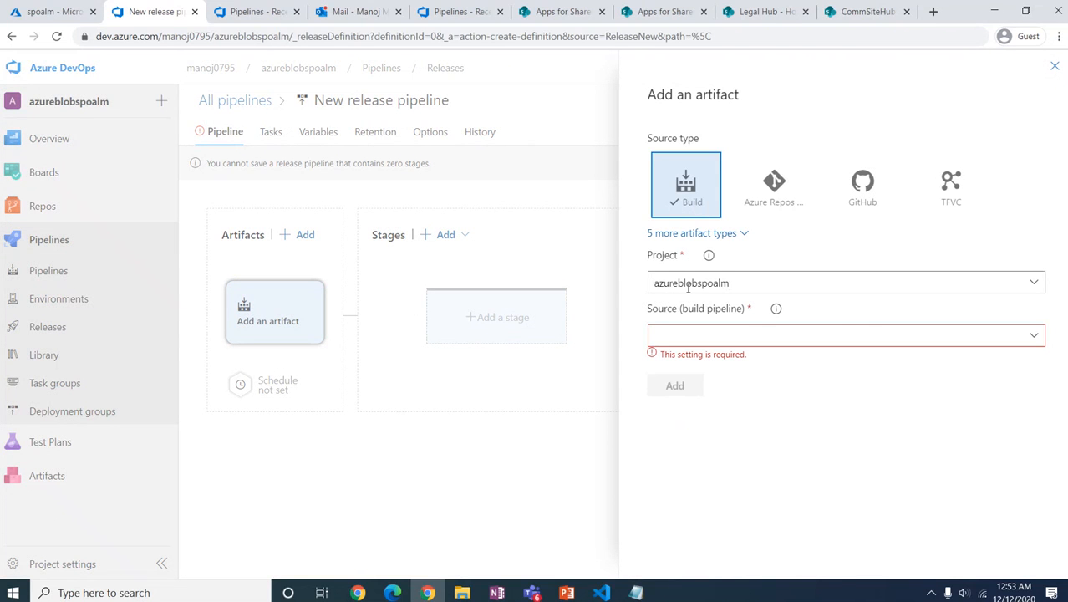
click(1033, 337)
click(710, 358)
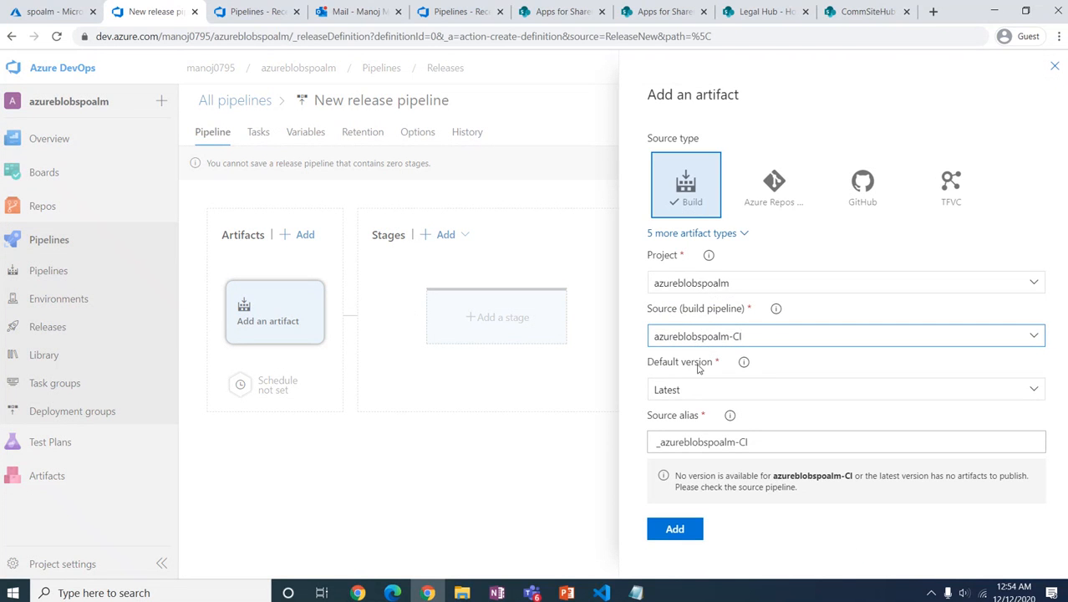
drag(757, 441, 648, 445)
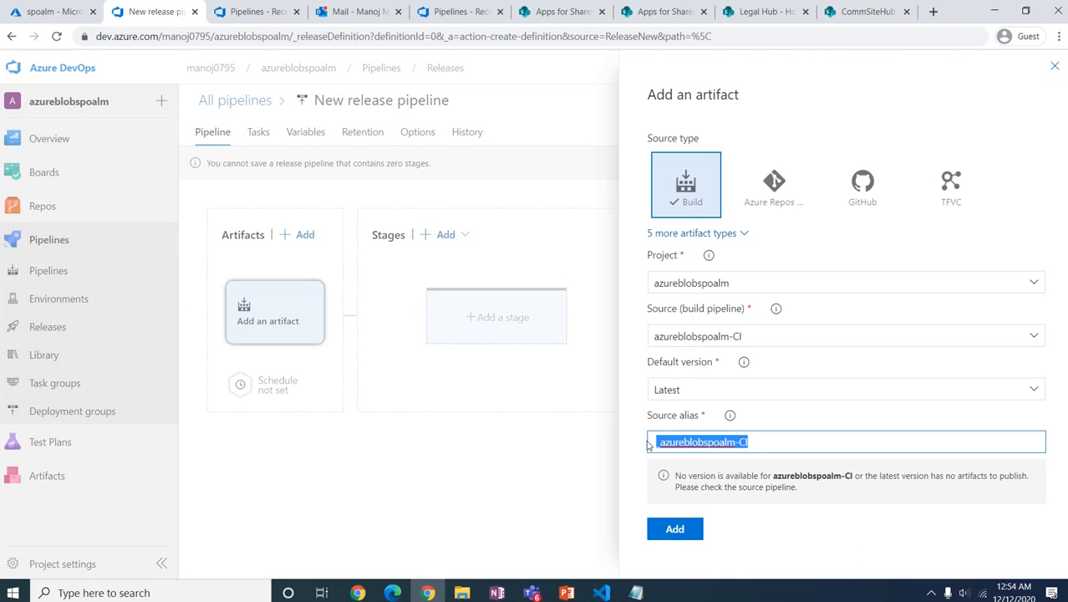
click(748, 539)
click(675, 529)
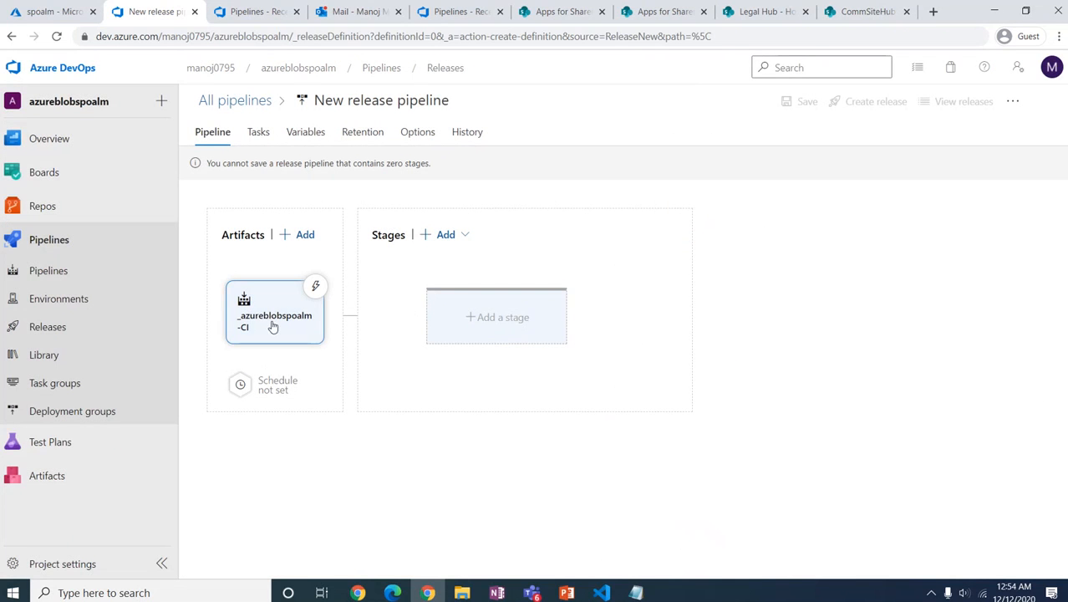
Step: Add an empty-job stage named DevEnv and open its agent job tasks
click(464, 237)
click(459, 266)
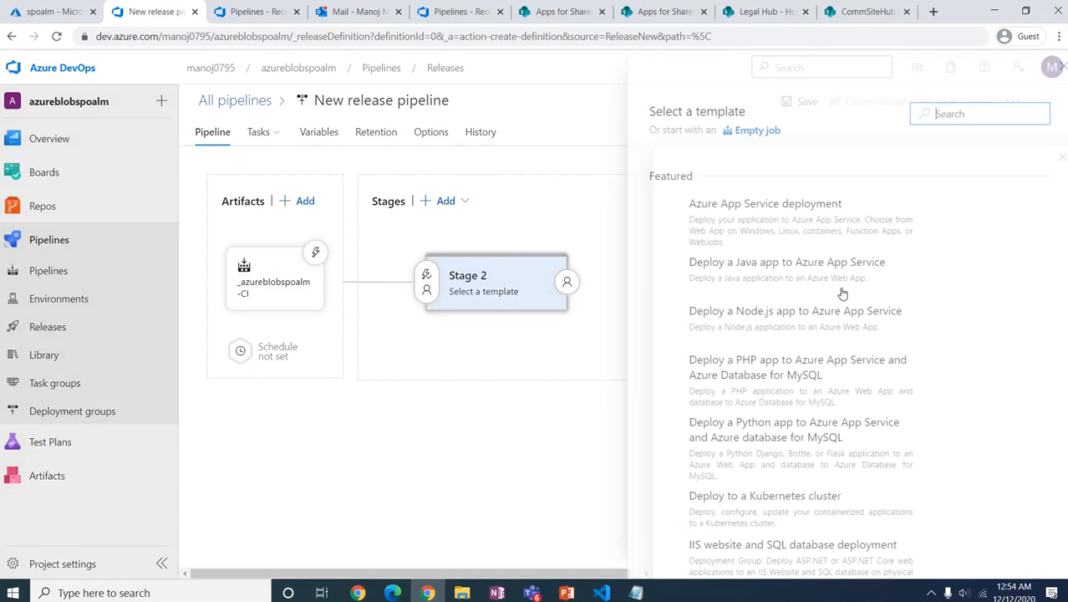
click(741, 133)
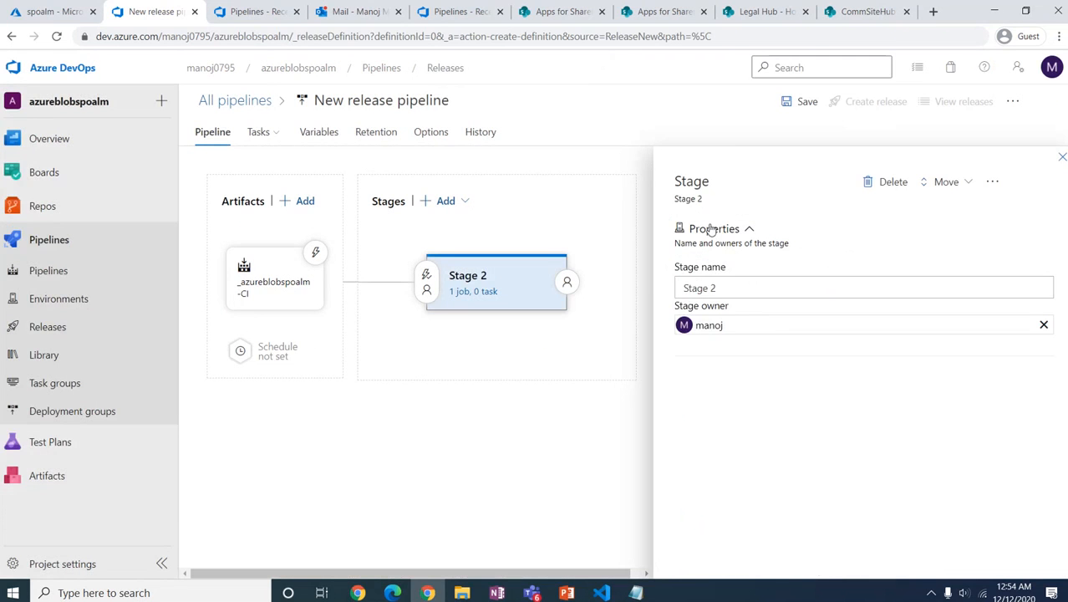
drag(718, 288, 660, 298)
text(De)
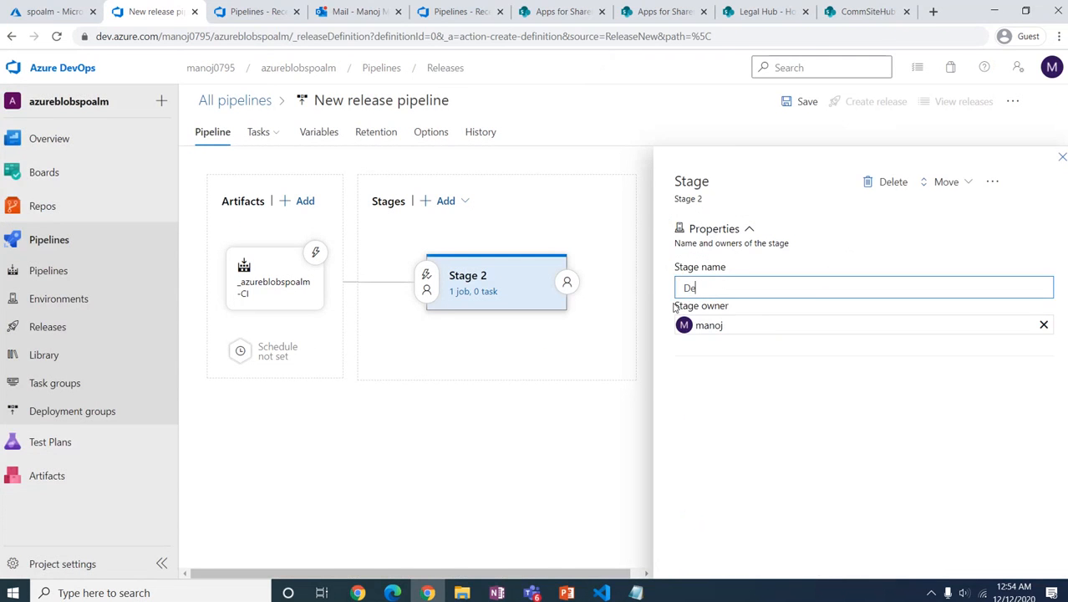
text(vEnv)
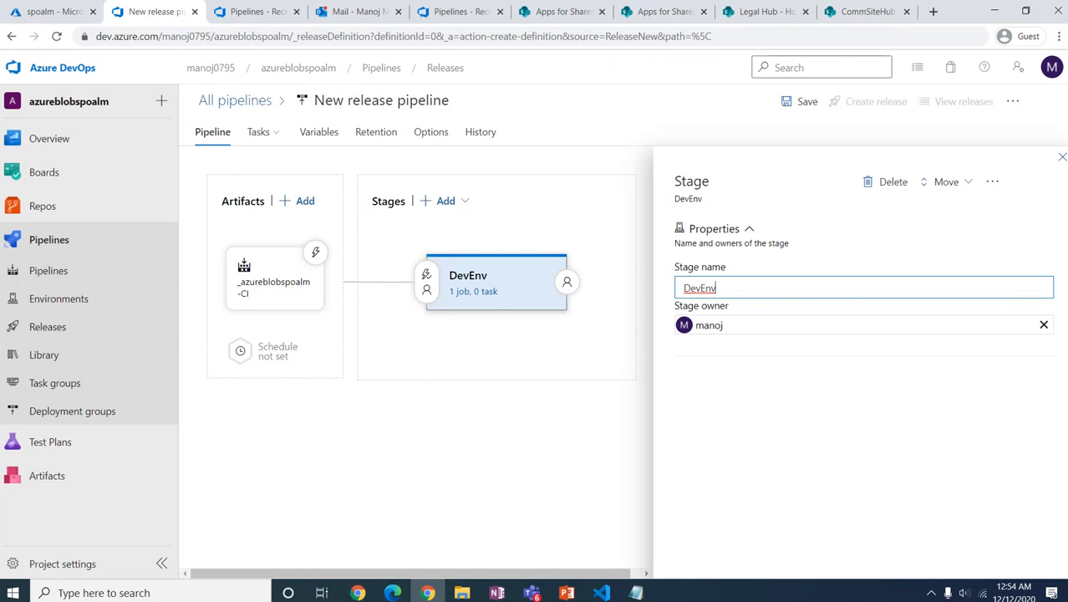
click(1062, 158)
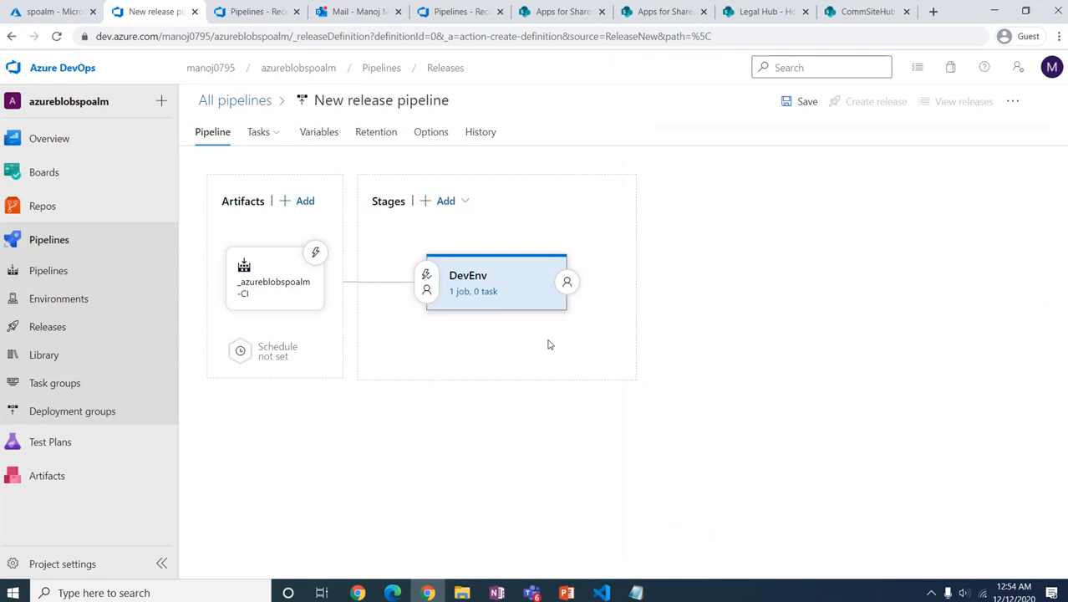
click(473, 291)
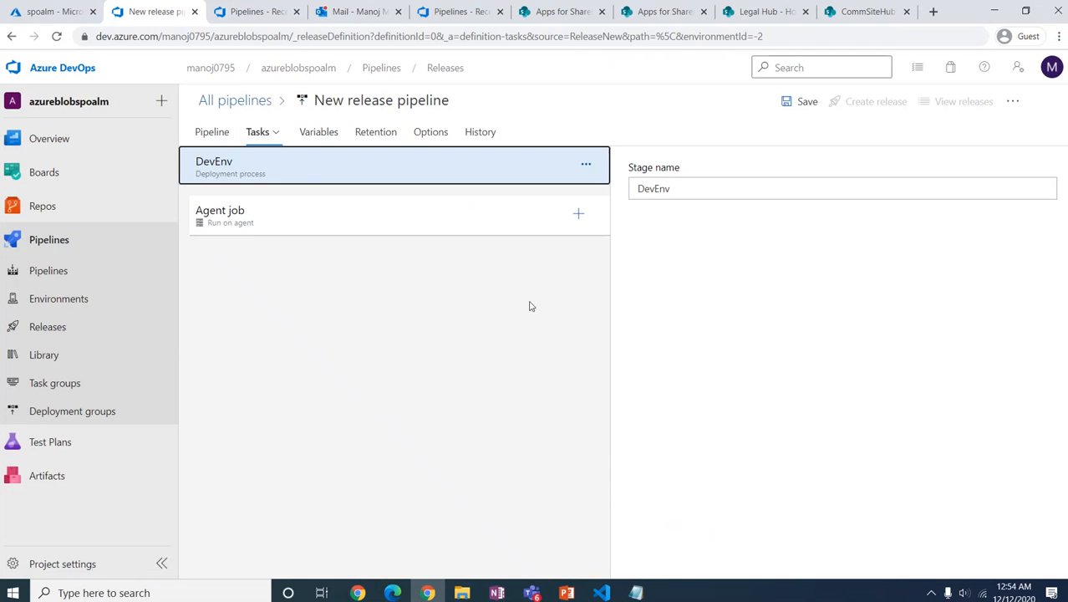
Step: Add an Azure file copy task to the DevEnv agent job with display name AzureBlobFileCopy
click(577, 216)
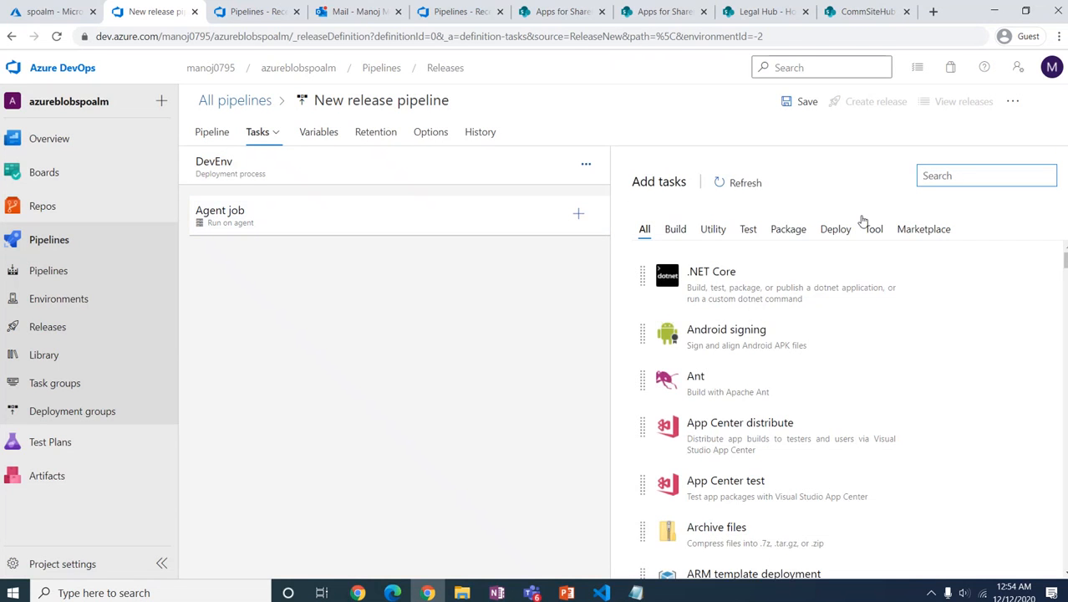
click(935, 177)
text(azure file)
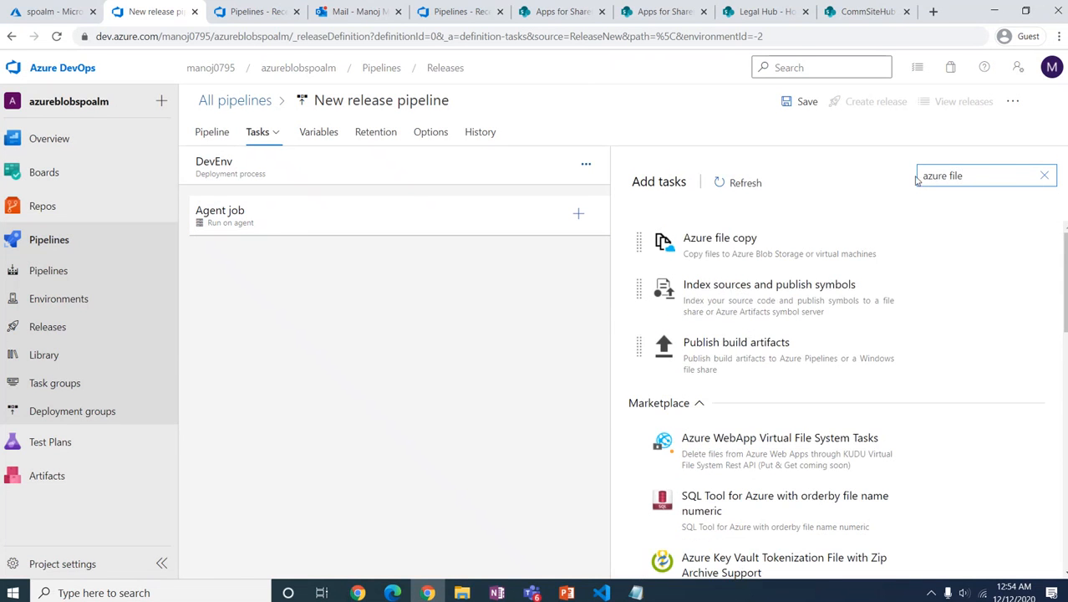
mouse_move(723, 248)
click(971, 288)
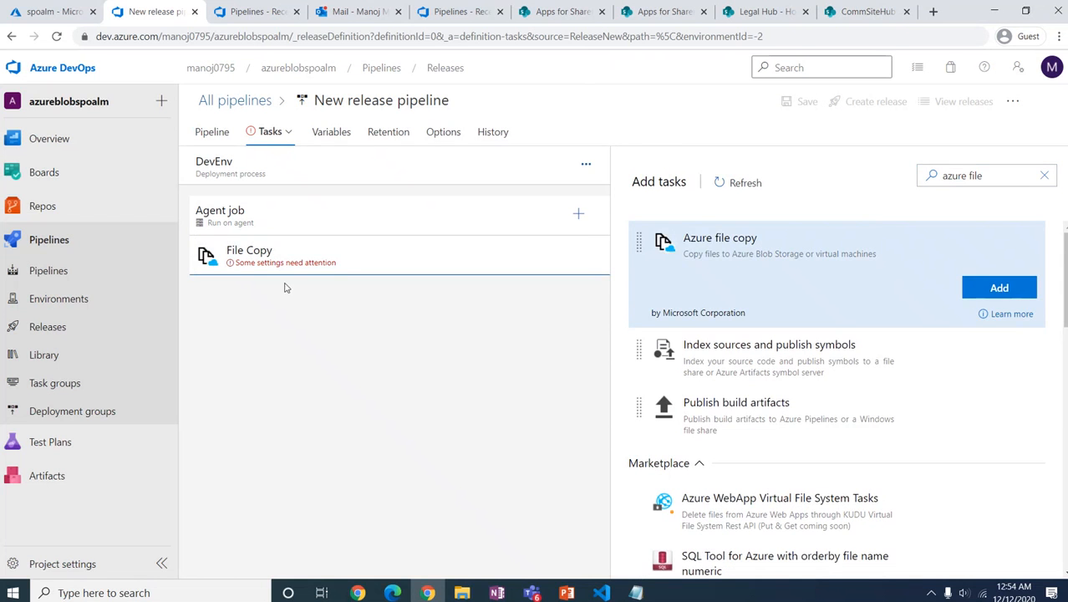
click(348, 266)
drag(702, 271, 610, 273)
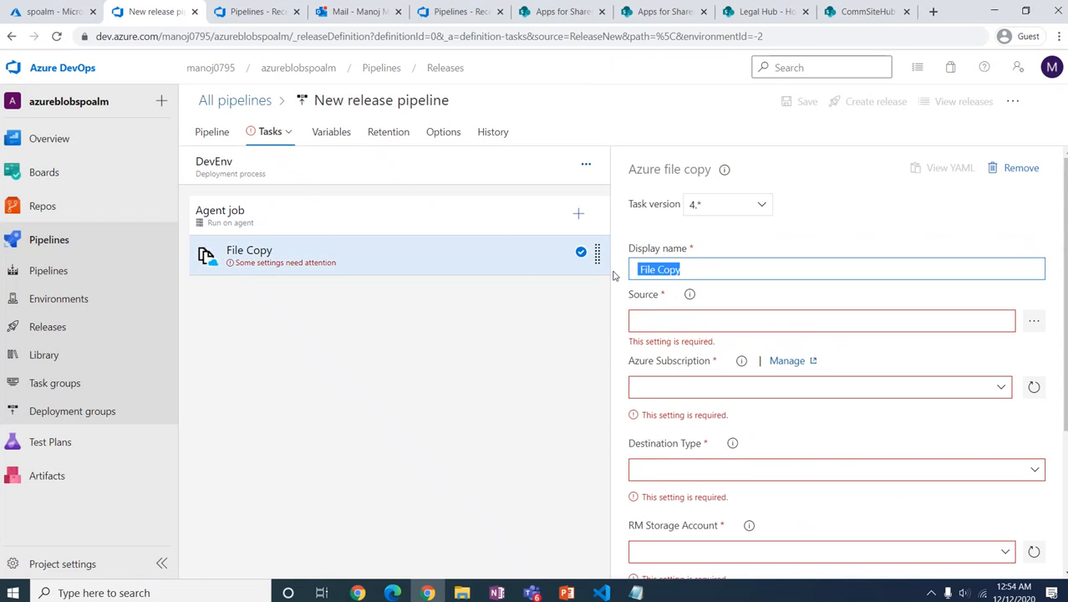
text(AzureB)
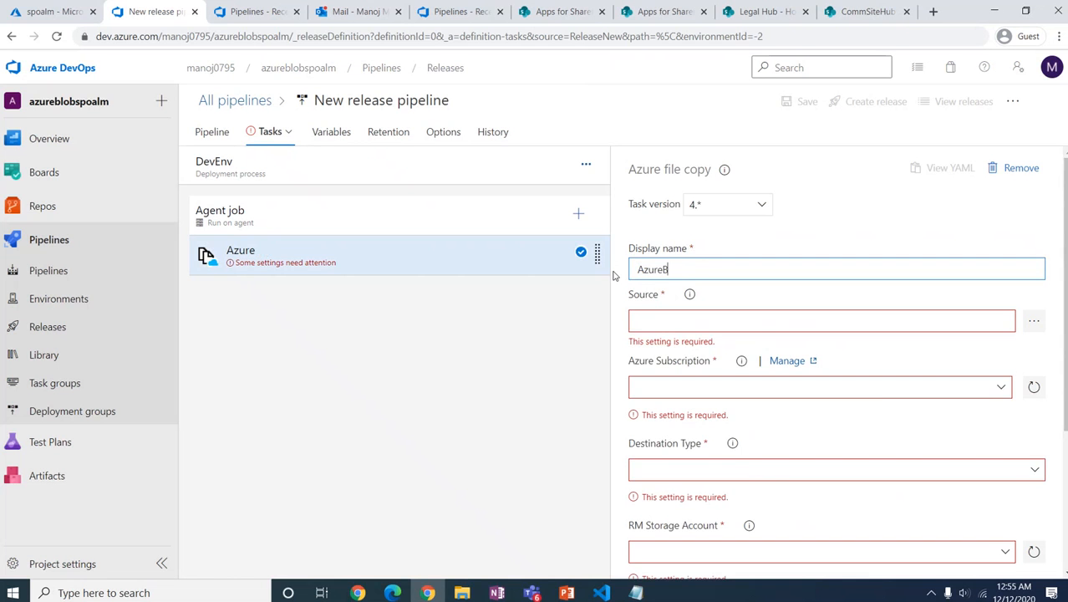
text(lobFileCopy)
key(ctrl+a)
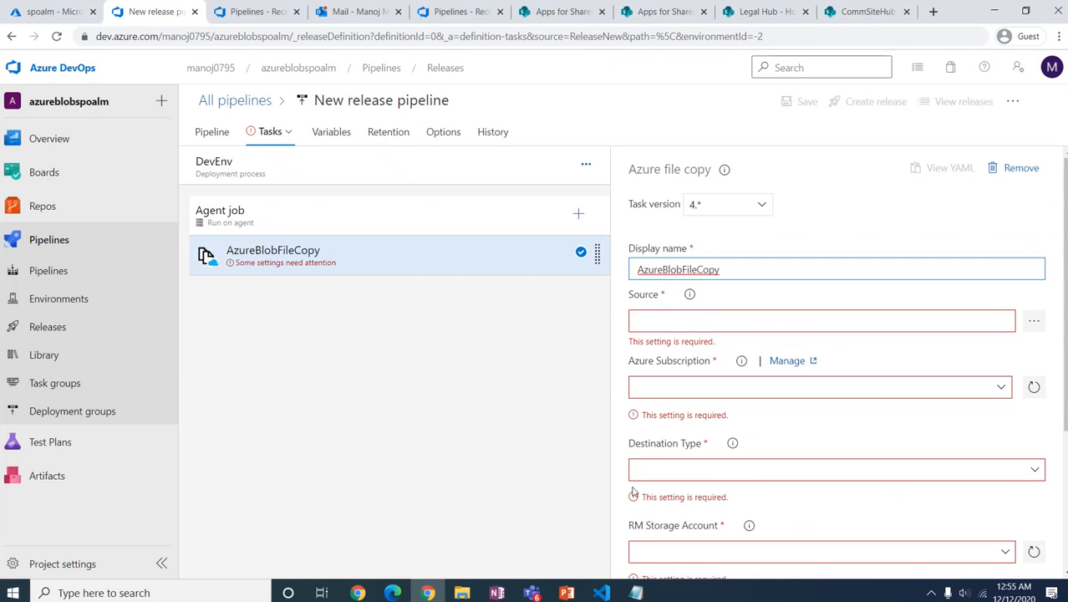
Step: Set AzureBlobFileCopy's Source to the linked _azureblobspoalm-CI build artifact folder
click(723, 319)
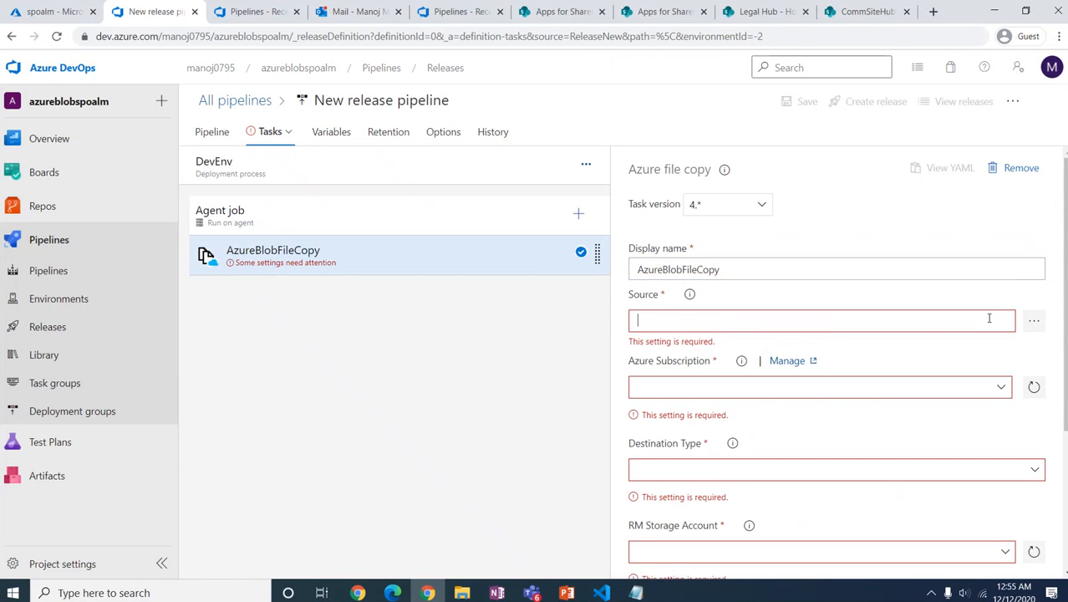
click(1033, 325)
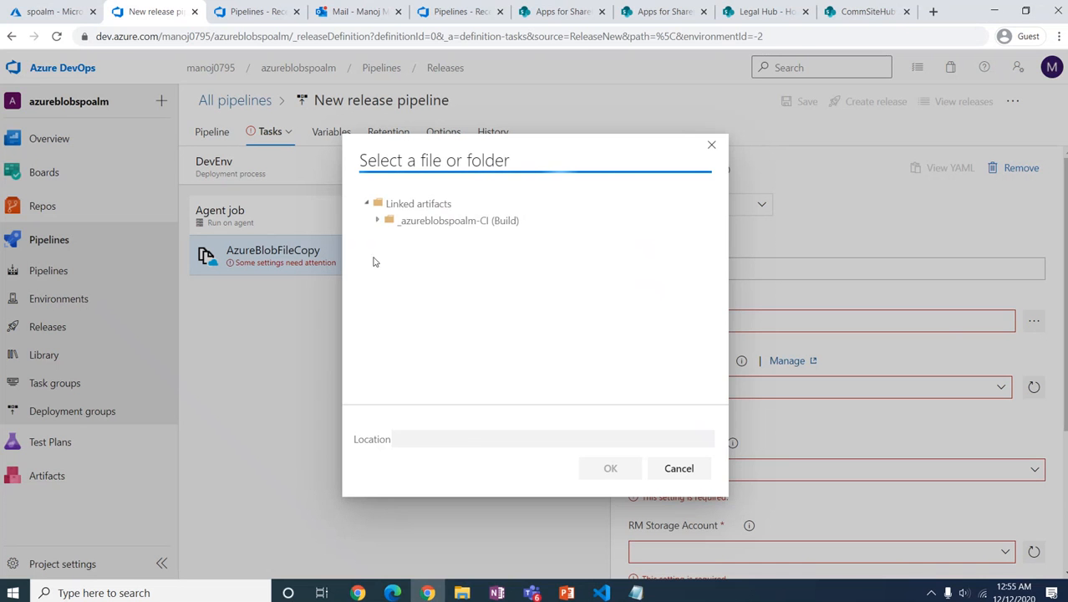
click(381, 222)
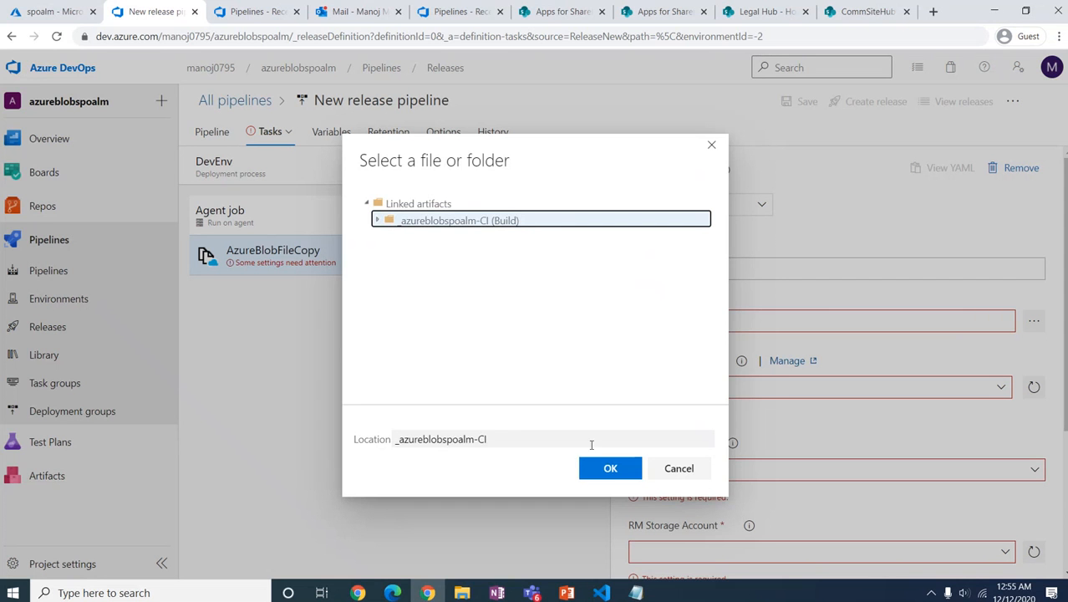
click(610, 469)
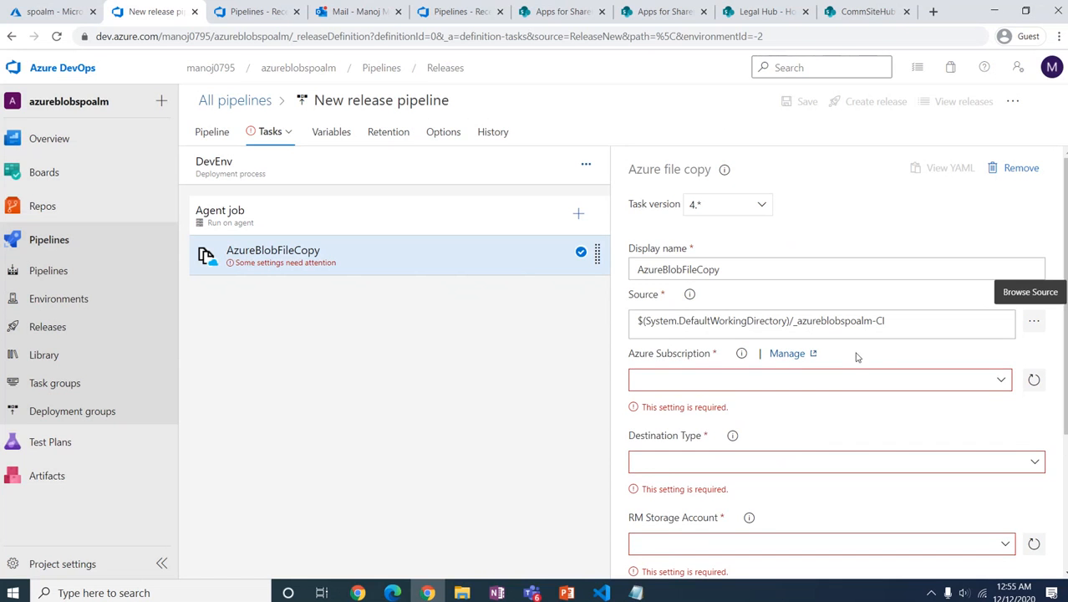
Step: Authorize the Visual Studio Enterprise subscription and set the destination type to Azure Blob
click(1001, 380)
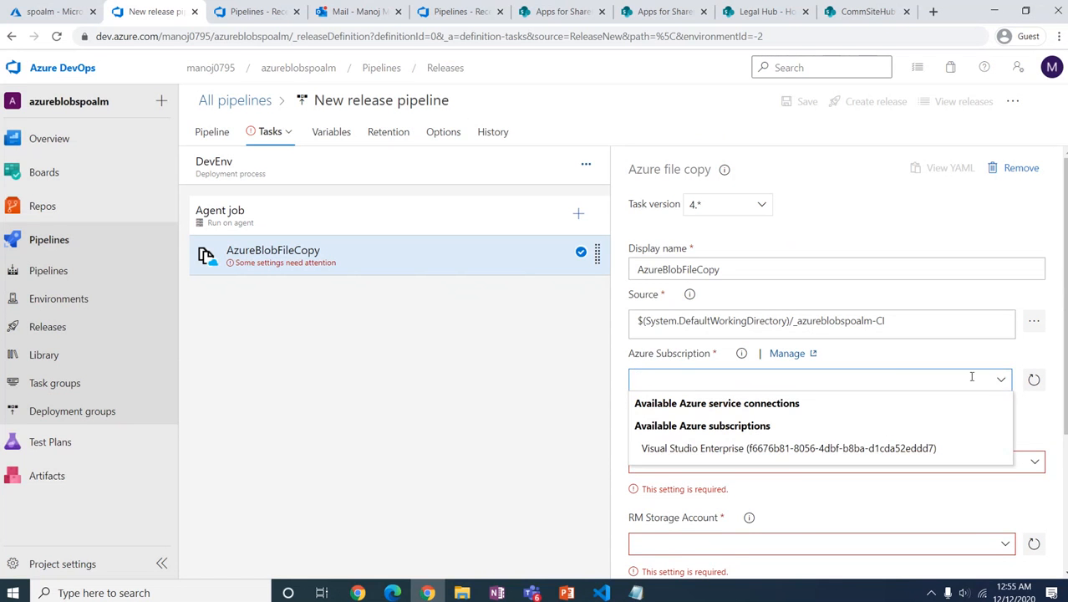
click(777, 452)
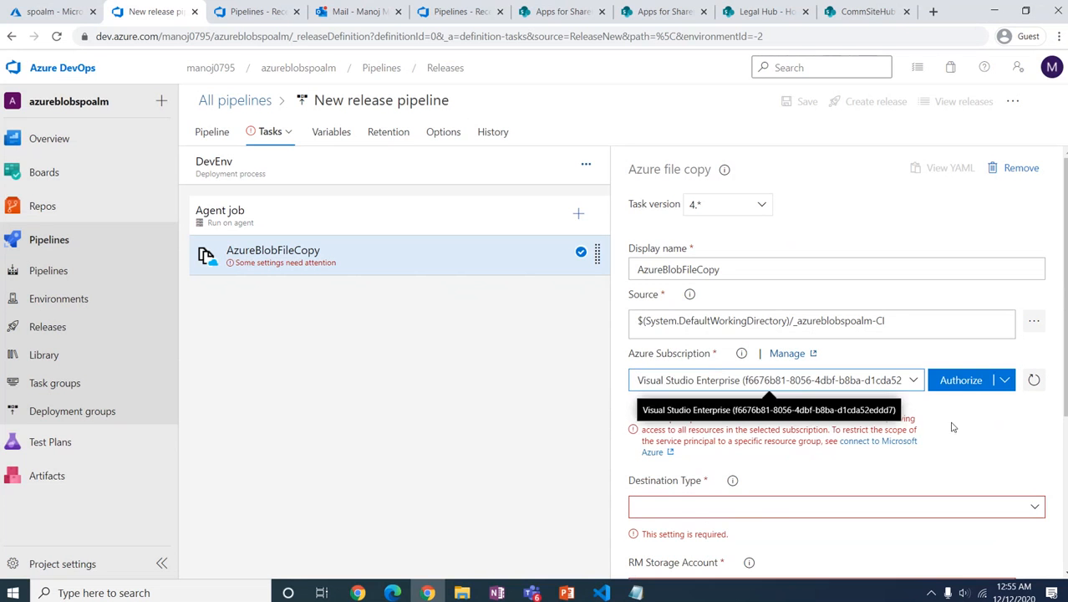
click(957, 382)
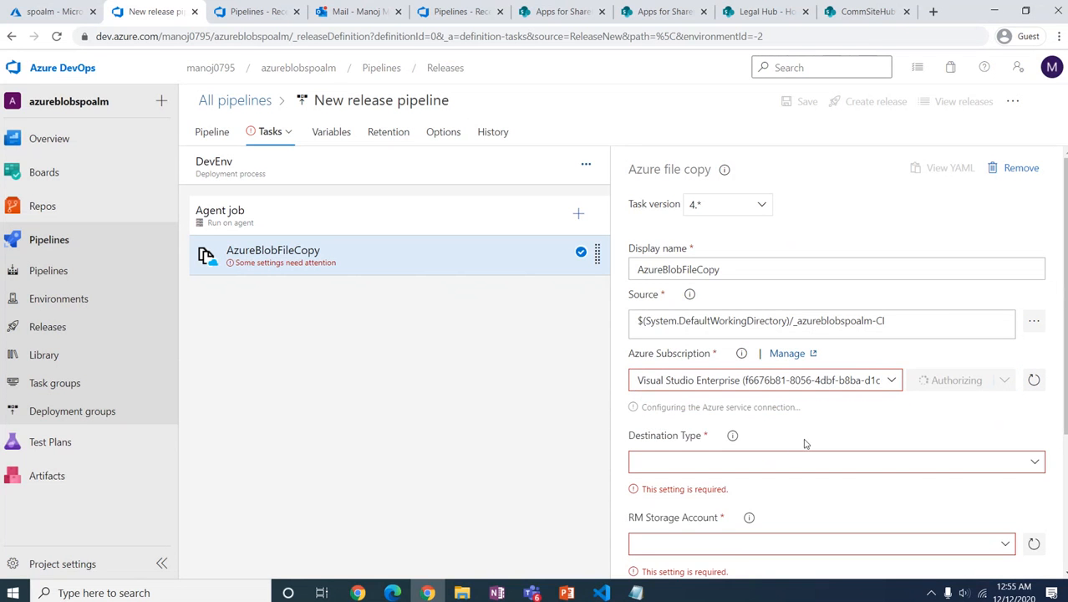
click(1030, 462)
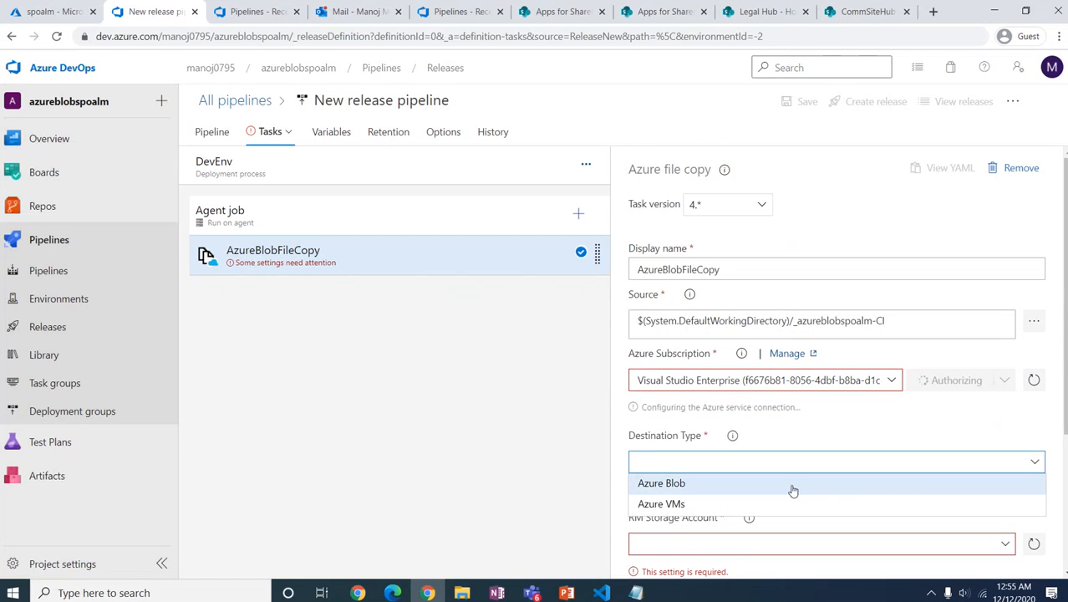
click(791, 483)
scroll(815, 455, down, 2)
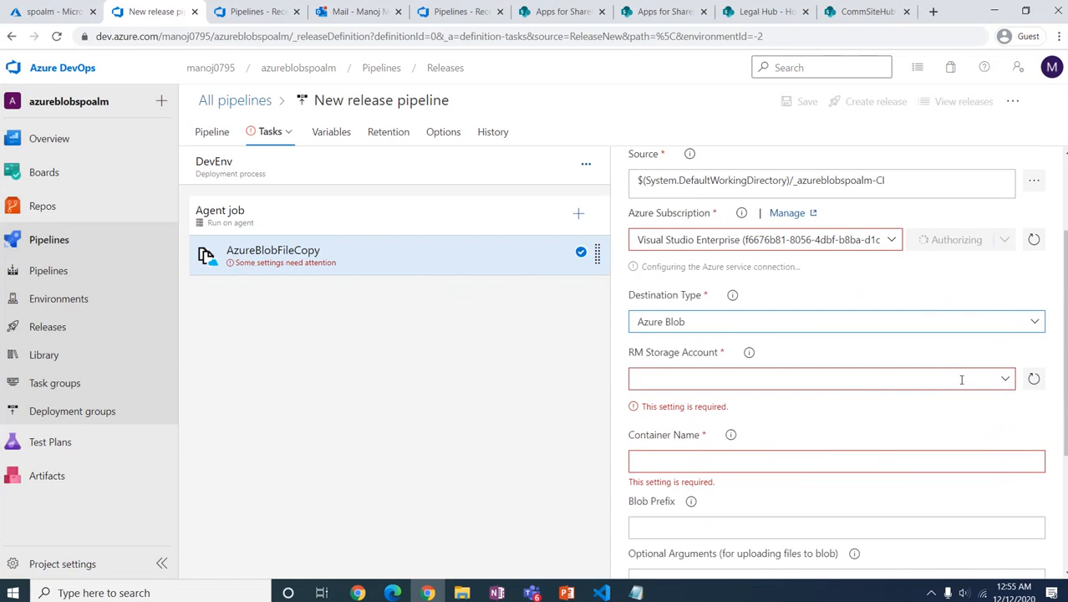
Step: Choose the azuredevops01 storage account and copy the container name spoalm from the Azure portal
click(1005, 381)
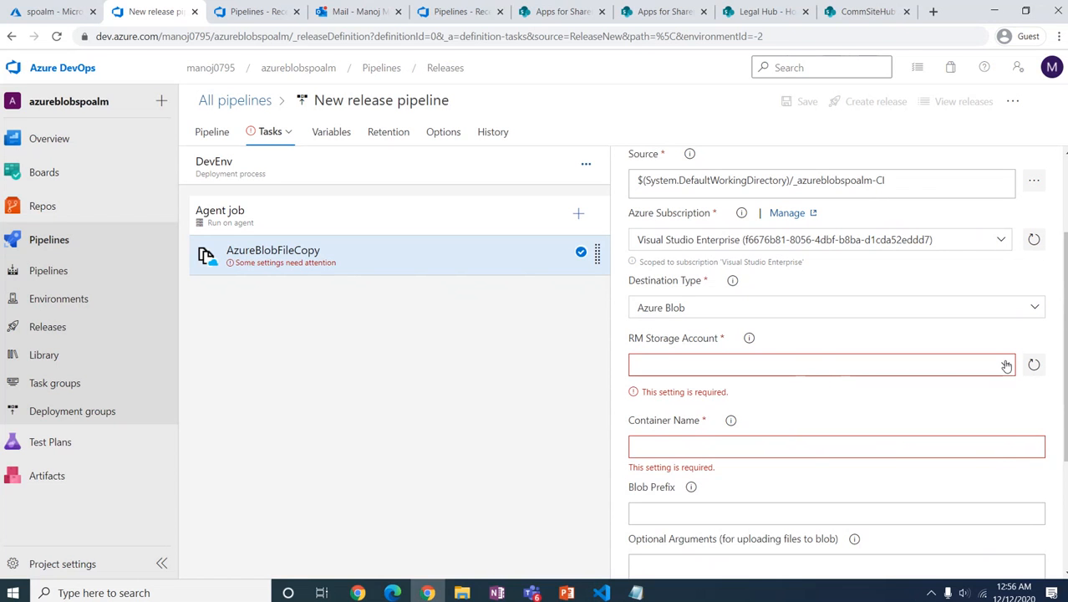
click(1006, 365)
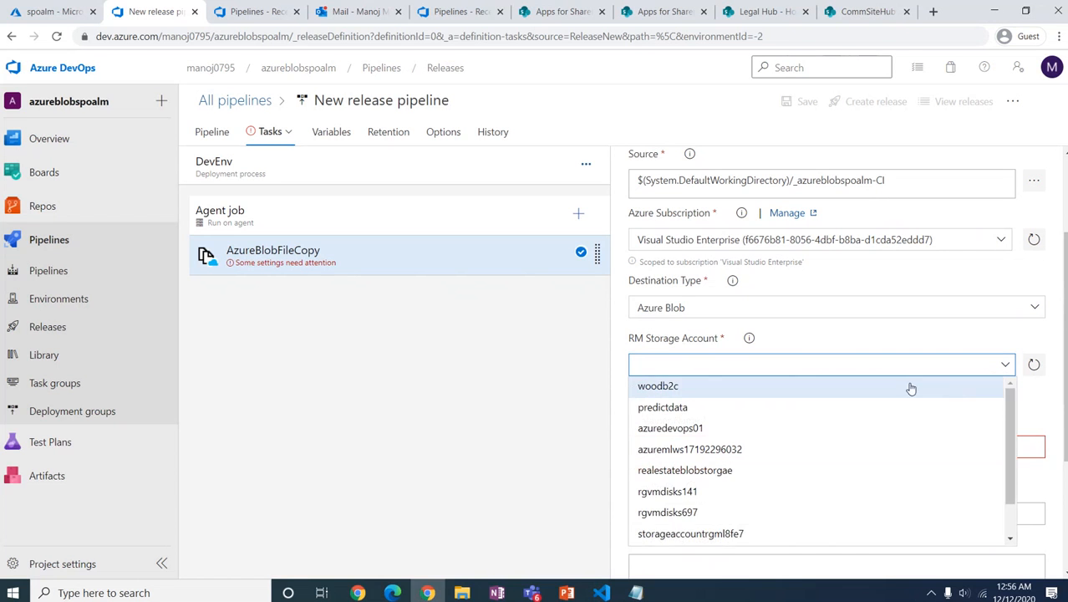
click(1005, 368)
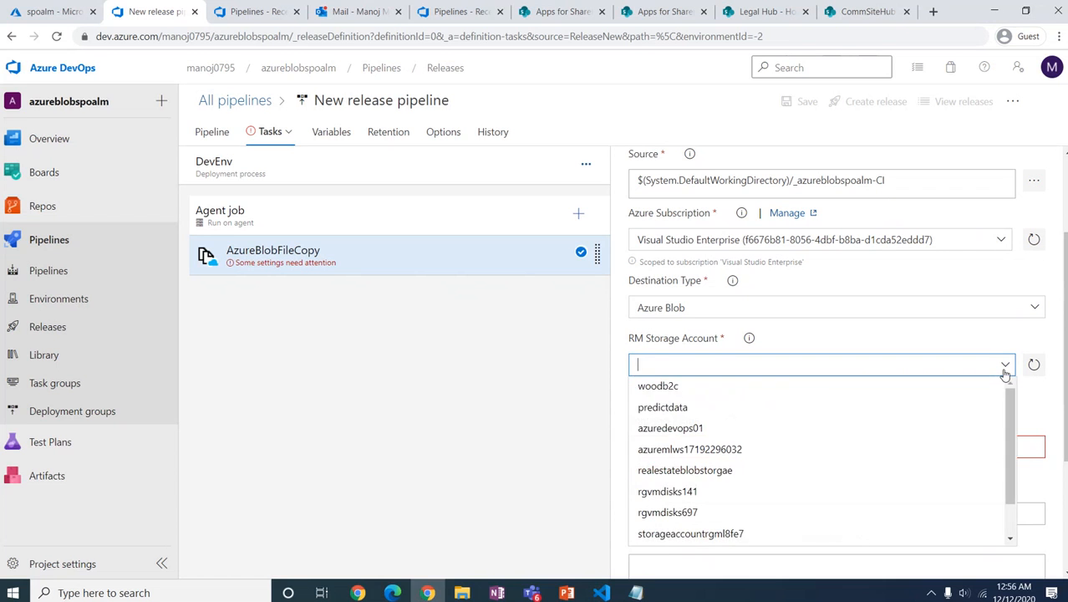
click(768, 433)
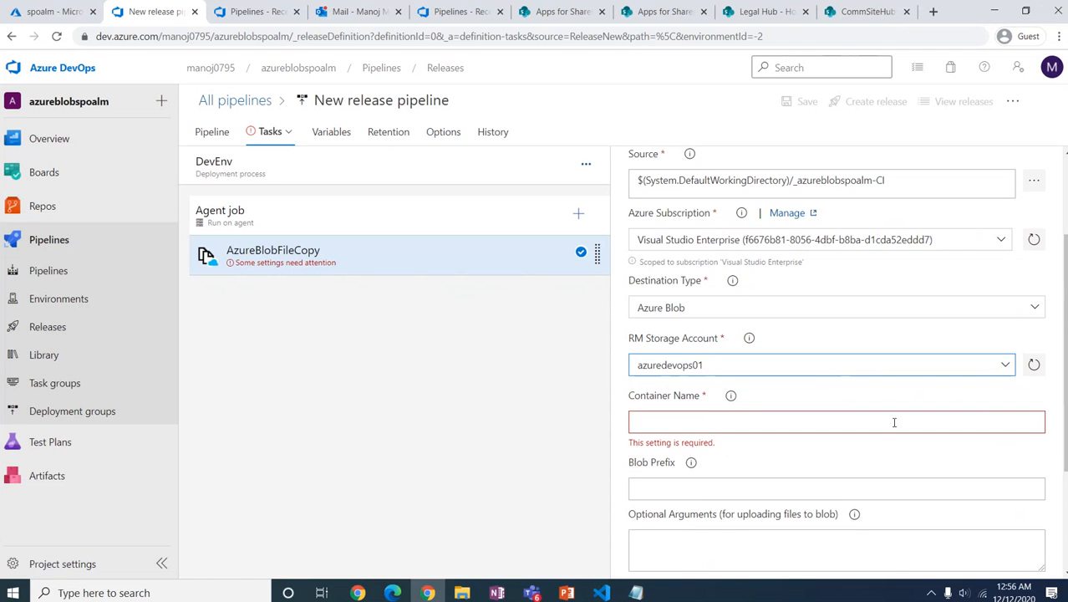
click(928, 423)
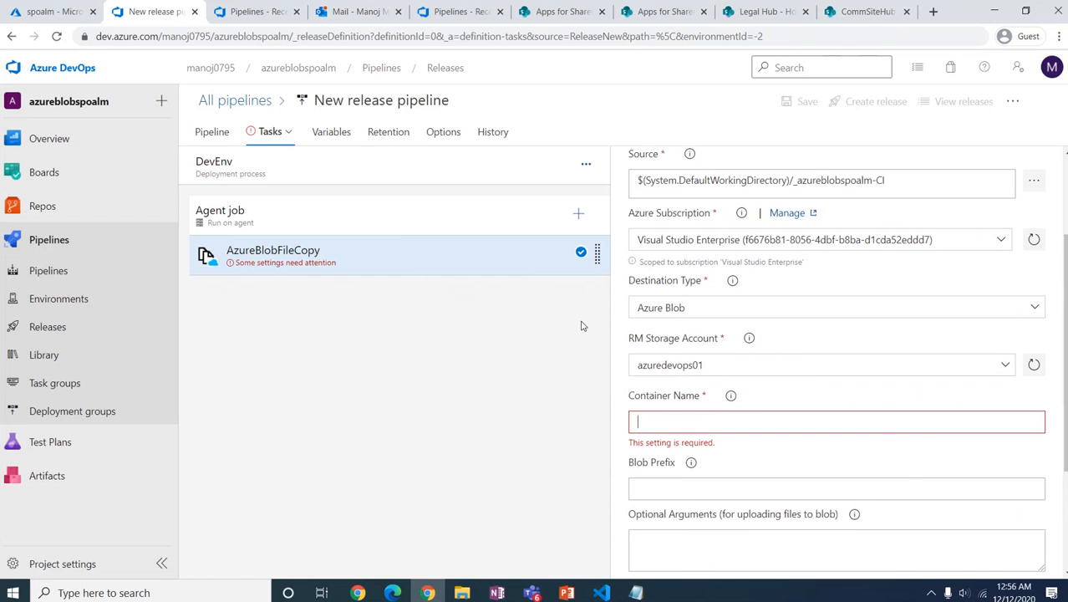
click(50, 10)
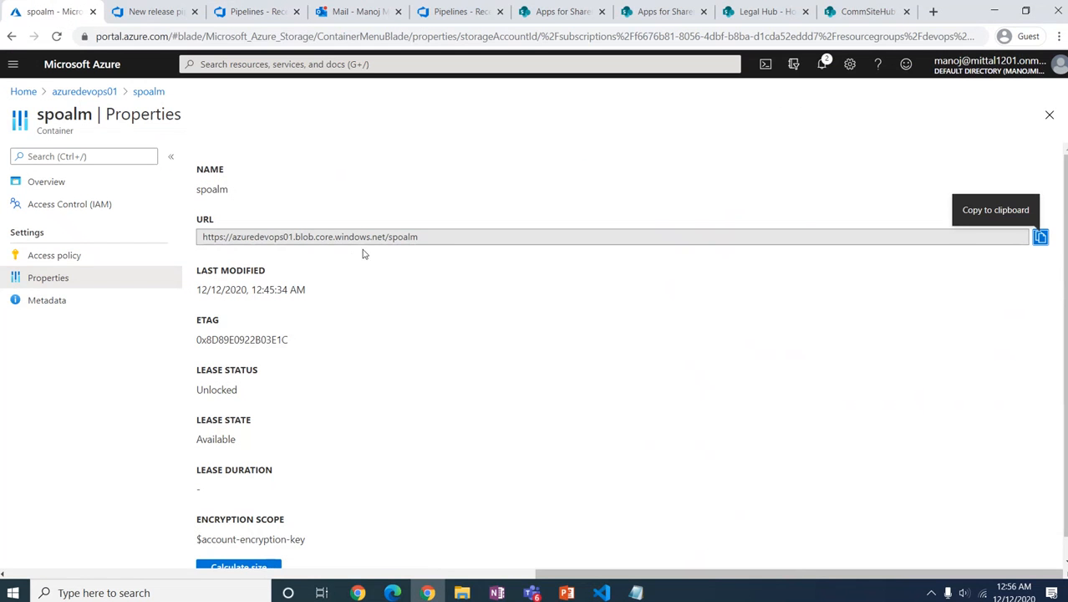
double_click(391, 238)
key(ctrl+c)
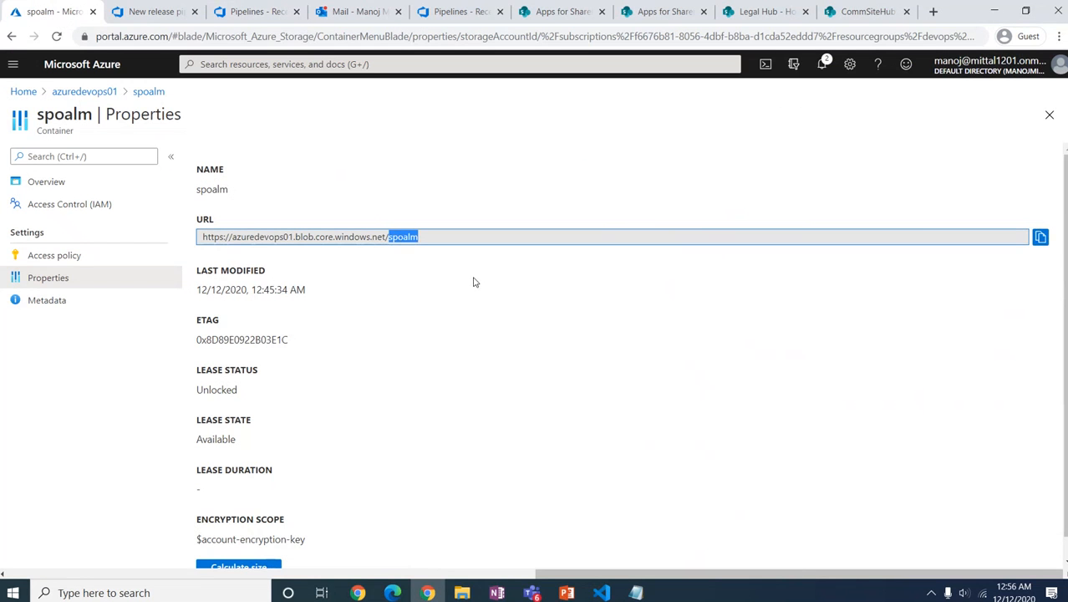
click(142, 11)
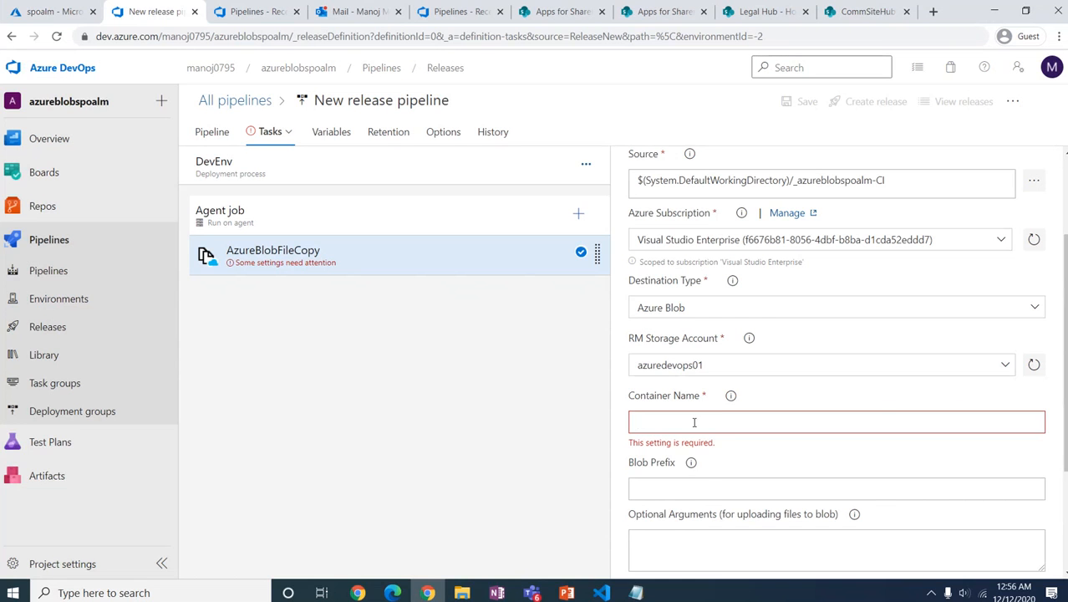
Step: Paste spoalm as the blob copy task's container name
click(694, 422)
key(ctrl+v)
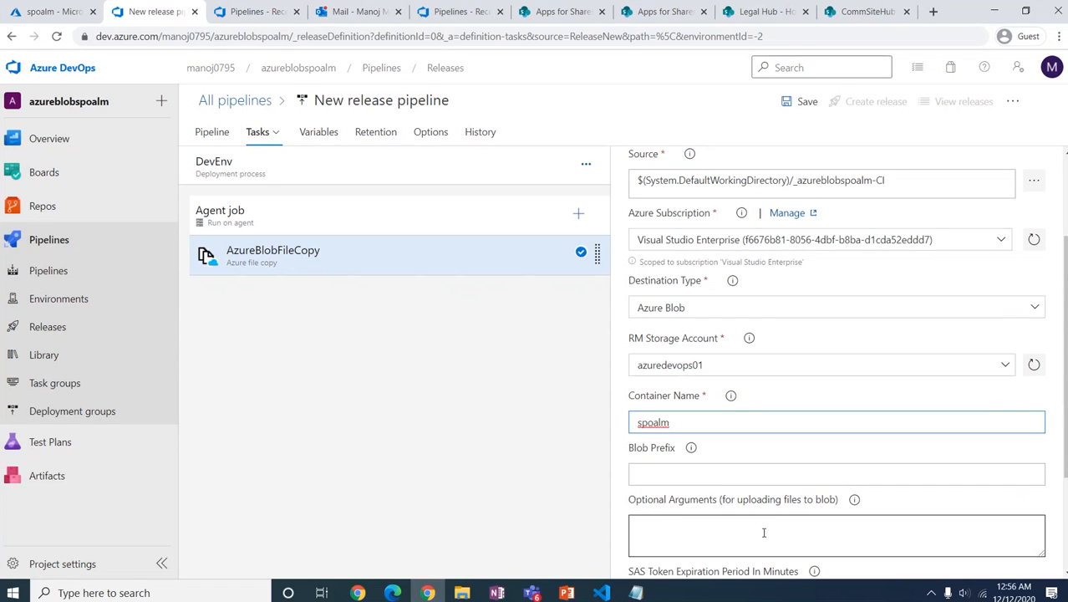
scroll(763, 532, down, 3)
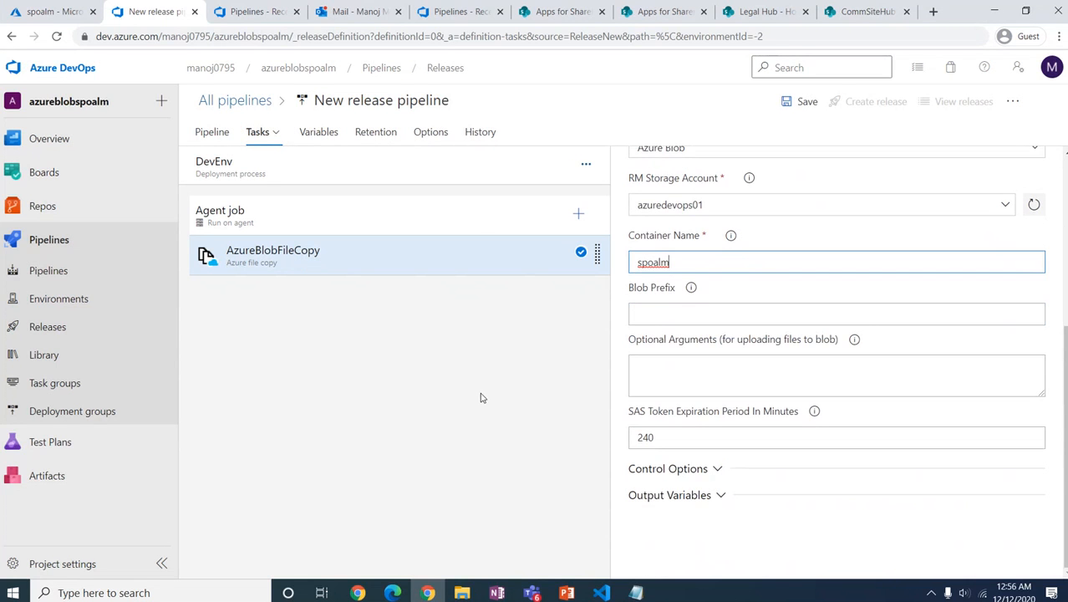
Step: Add two SharePoint ALM: Catalog Scoped Actions tasks to the agent job and select the first
click(579, 216)
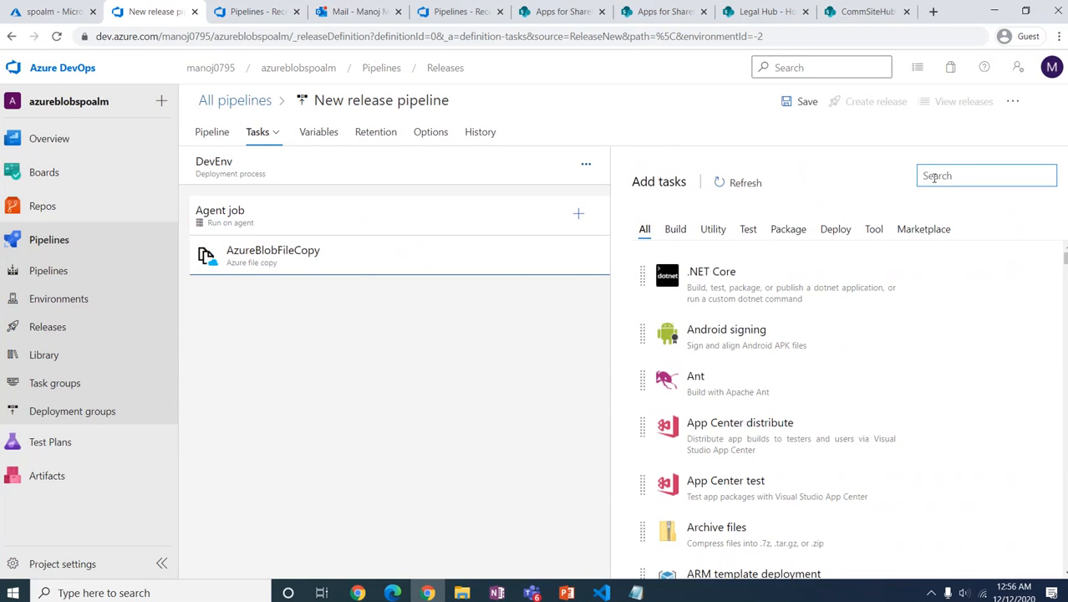
text(sharepoint)
mouse_move(891, 281)
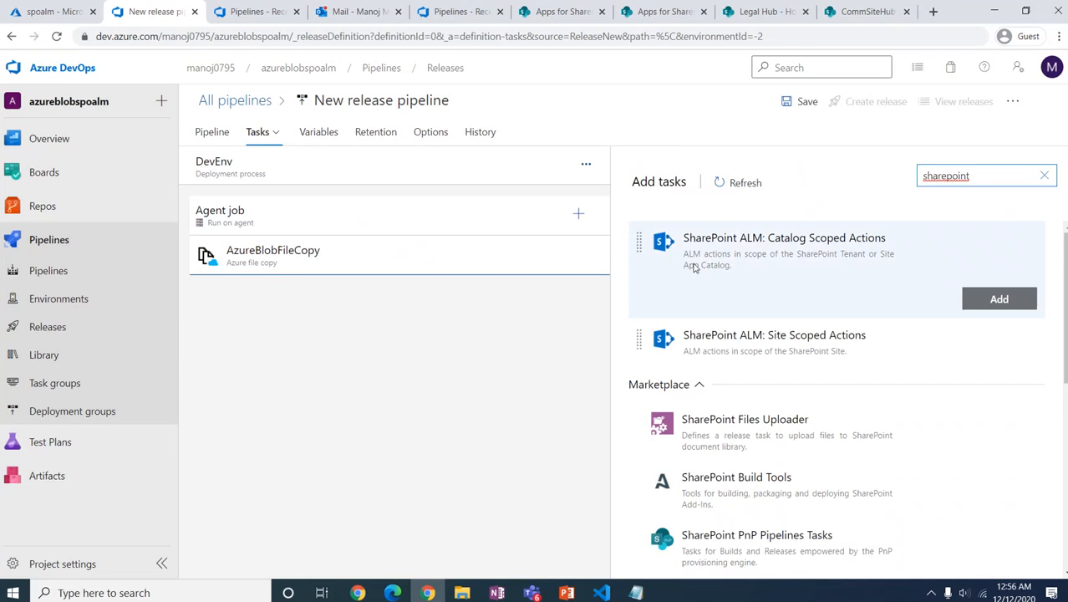
click(733, 271)
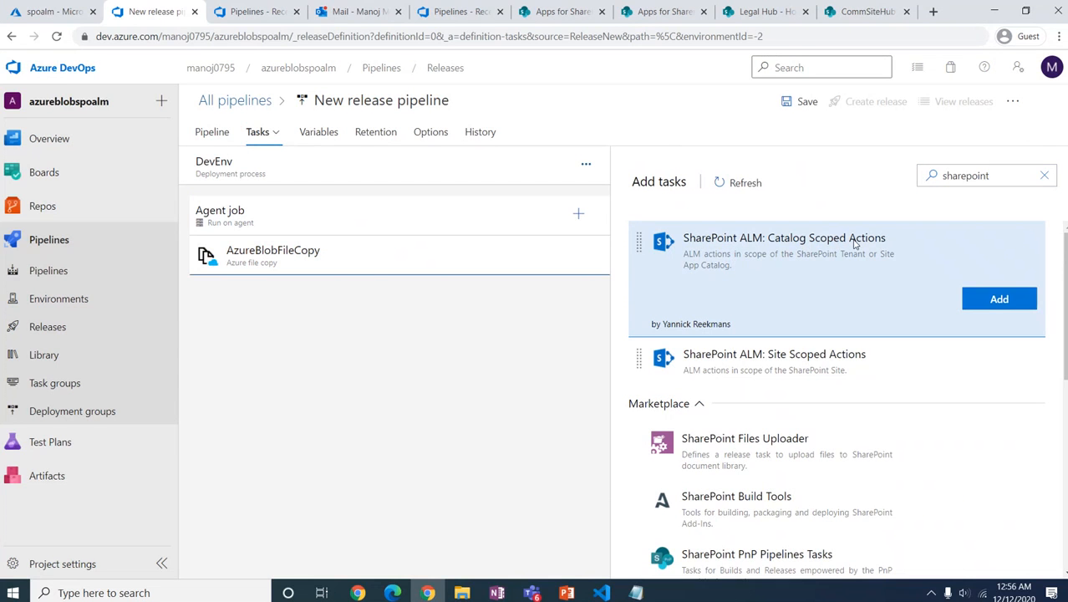
click(993, 307)
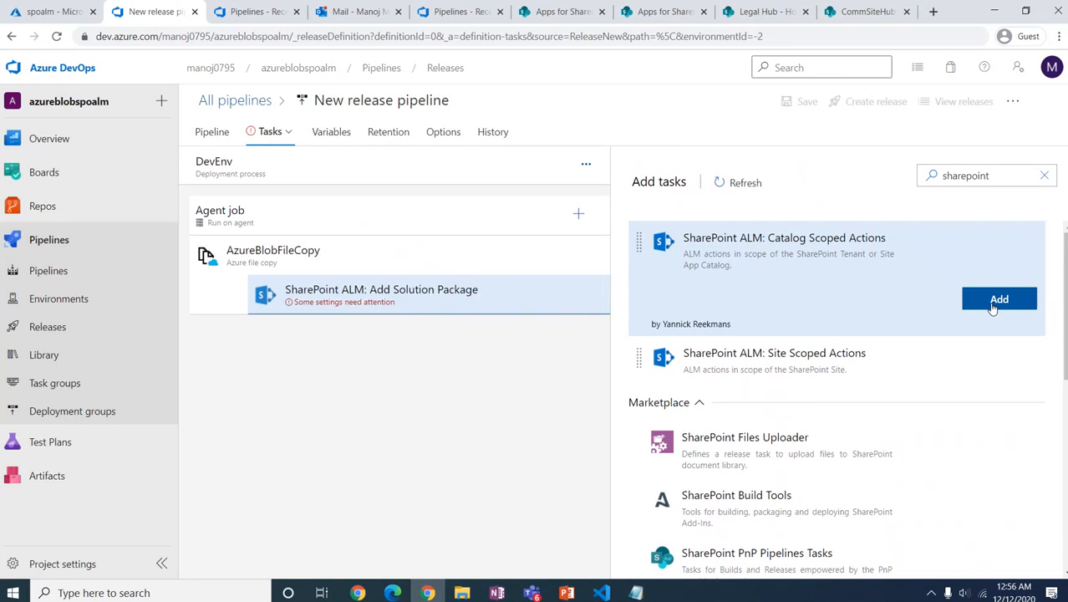
click(993, 306)
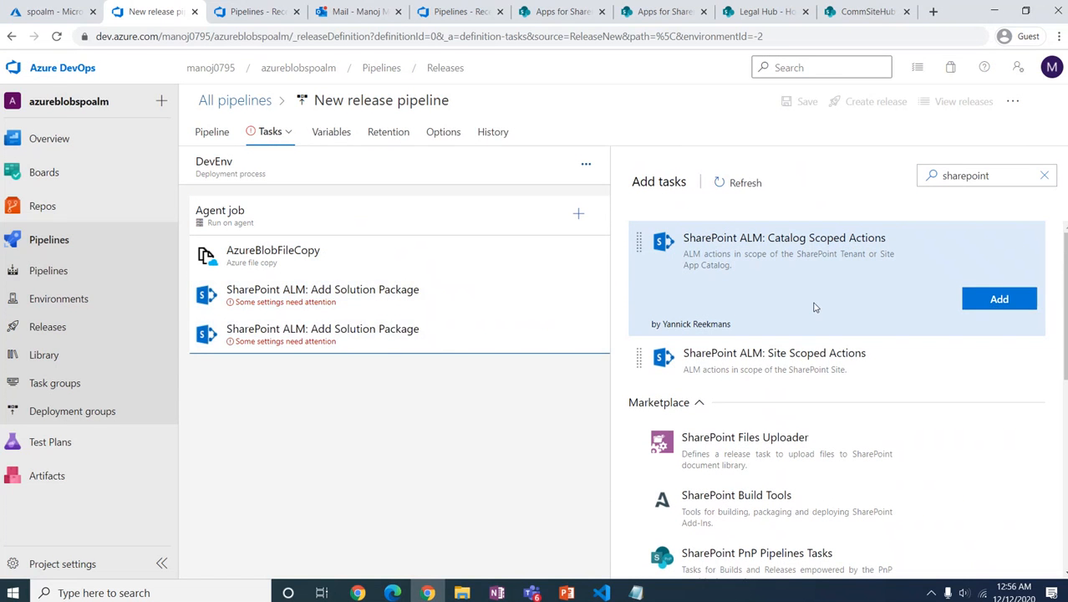
click(330, 300)
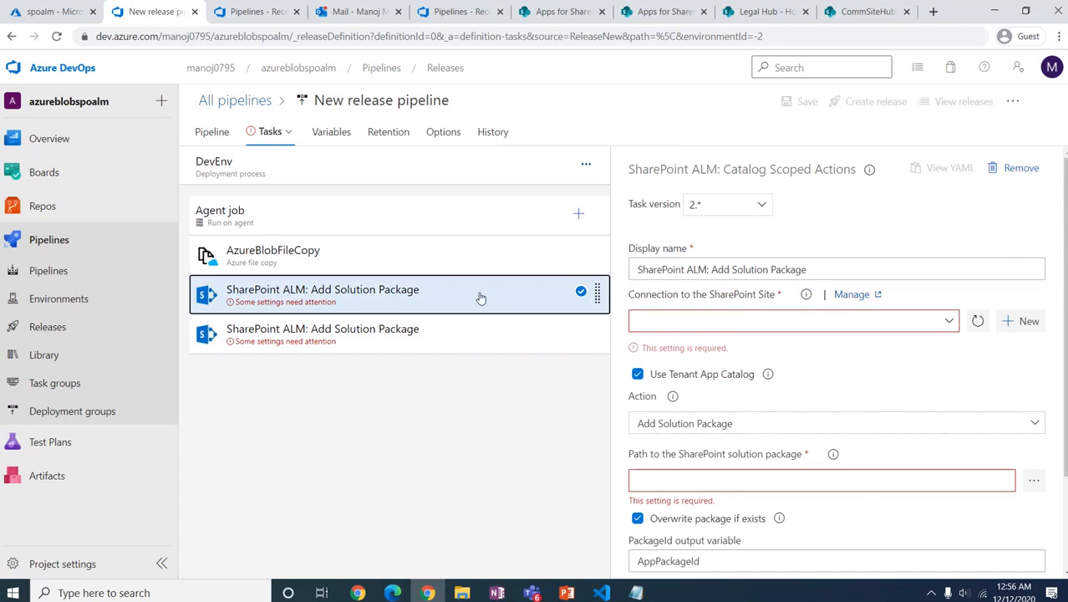
Step: Start a new SharePoint service connection and copy the CommSite01 app catalog site URL
click(949, 329)
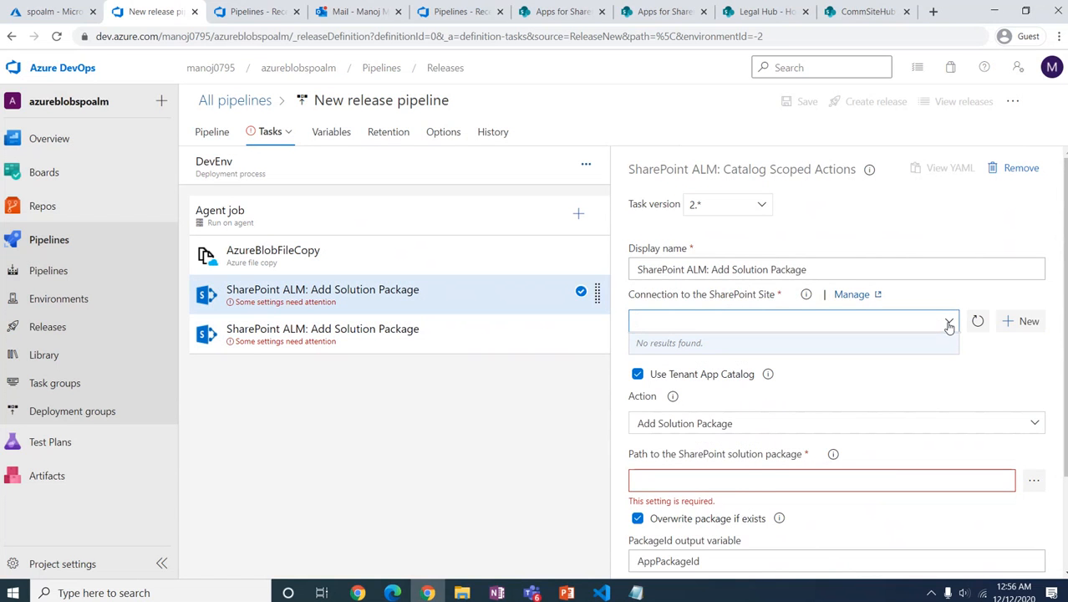
click(947, 325)
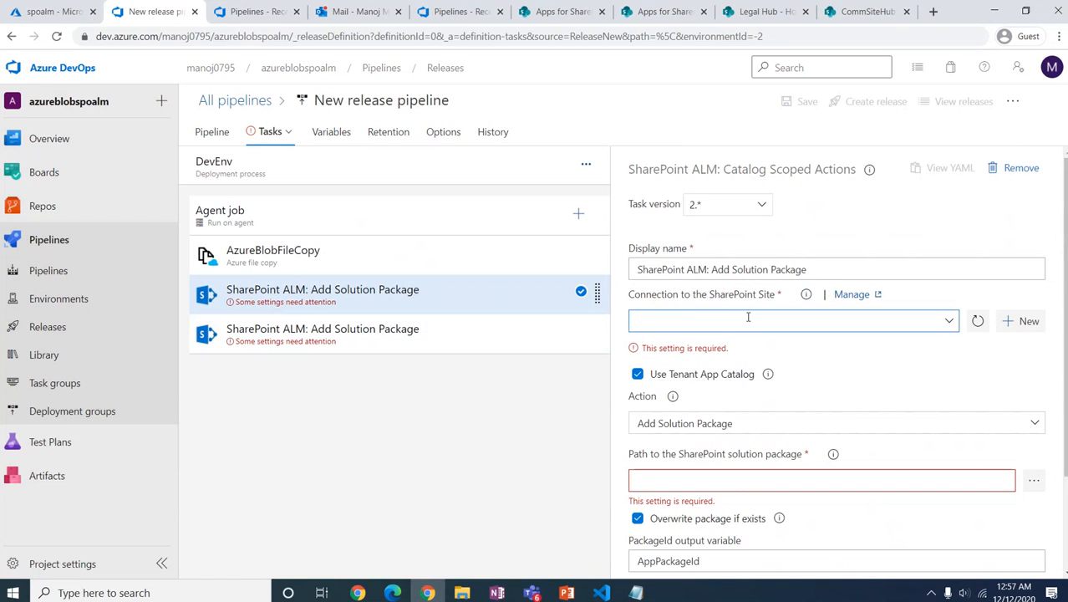
click(1028, 321)
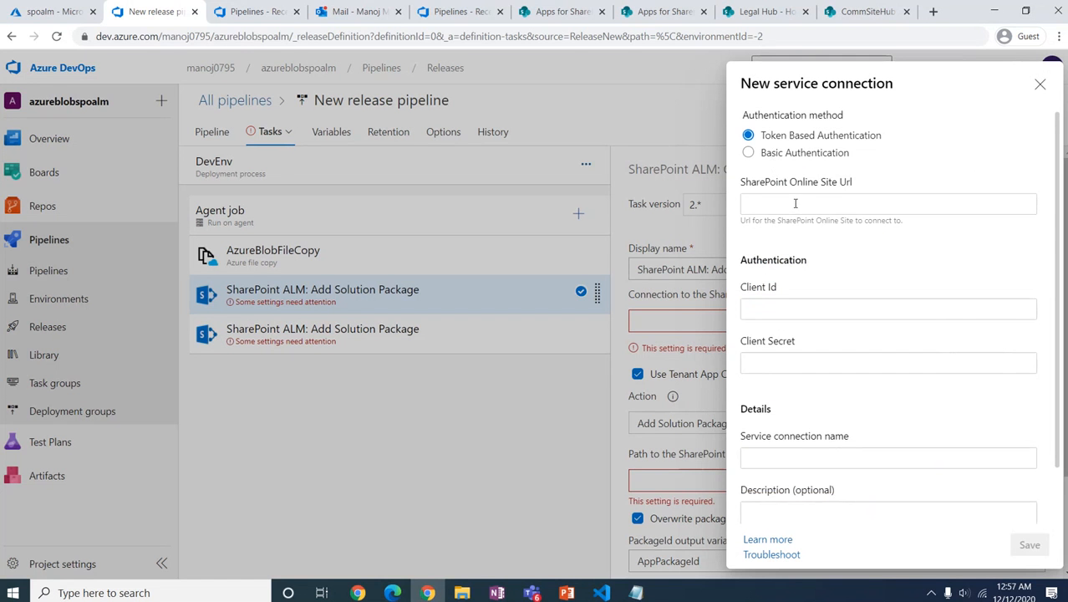
click(794, 207)
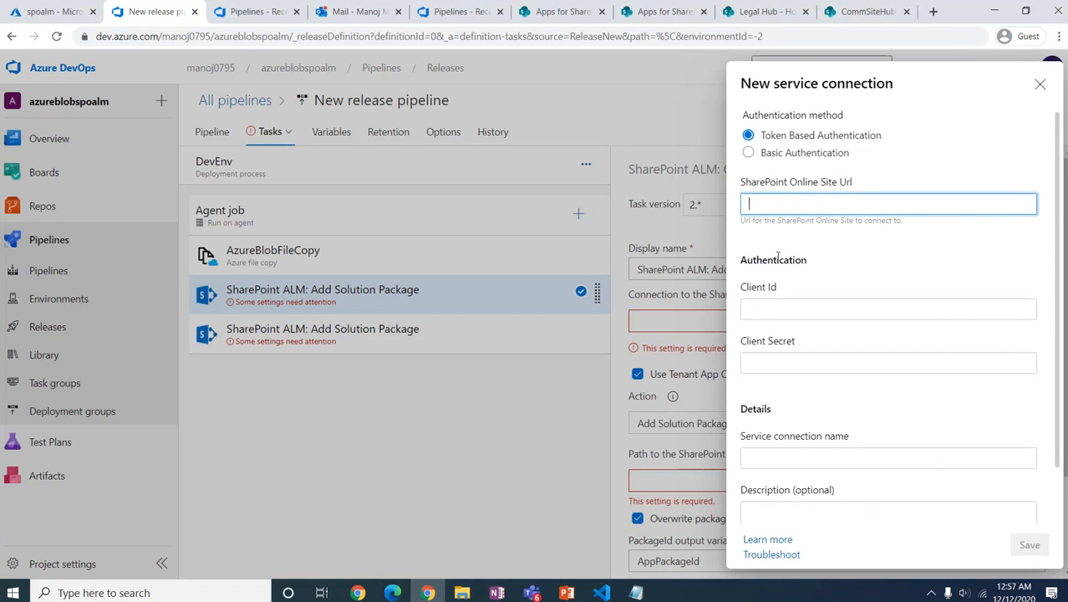
click(544, 10)
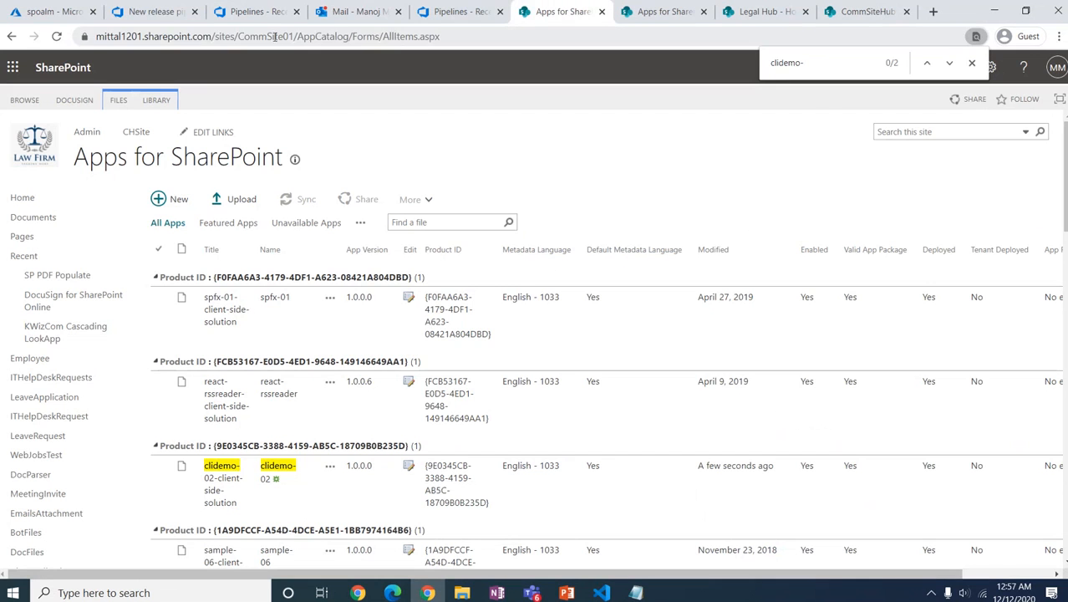
drag(296, 36, 83, 36)
key(ctrl+c)
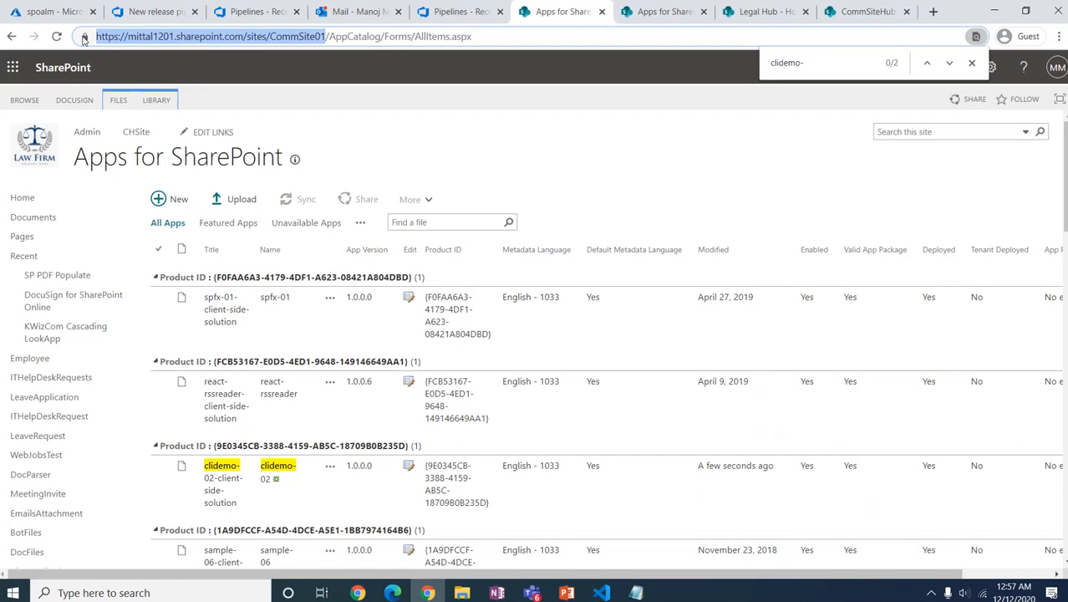
click(151, 11)
Step: Fill in the connection's site URL, the app's Client Id and its Client Secret
key(ctrl+v)
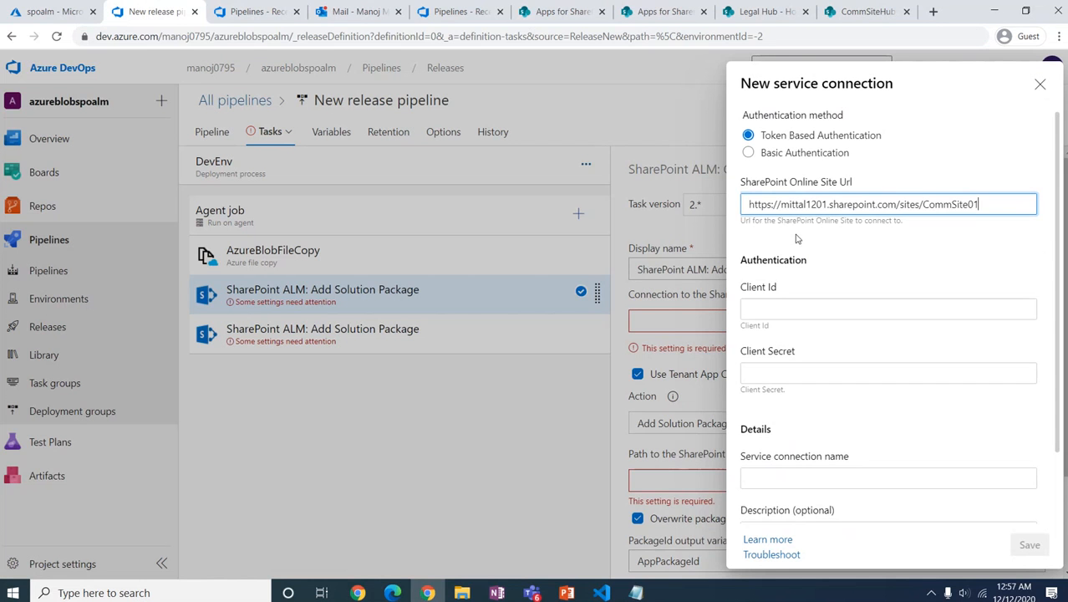
click(874, 262)
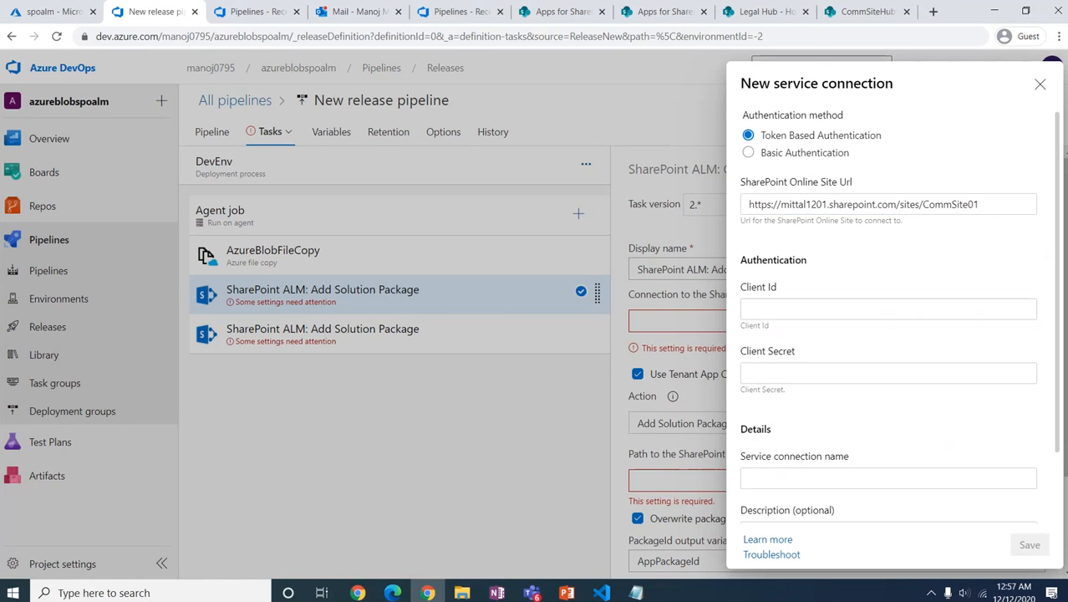
key(alt+Tab)
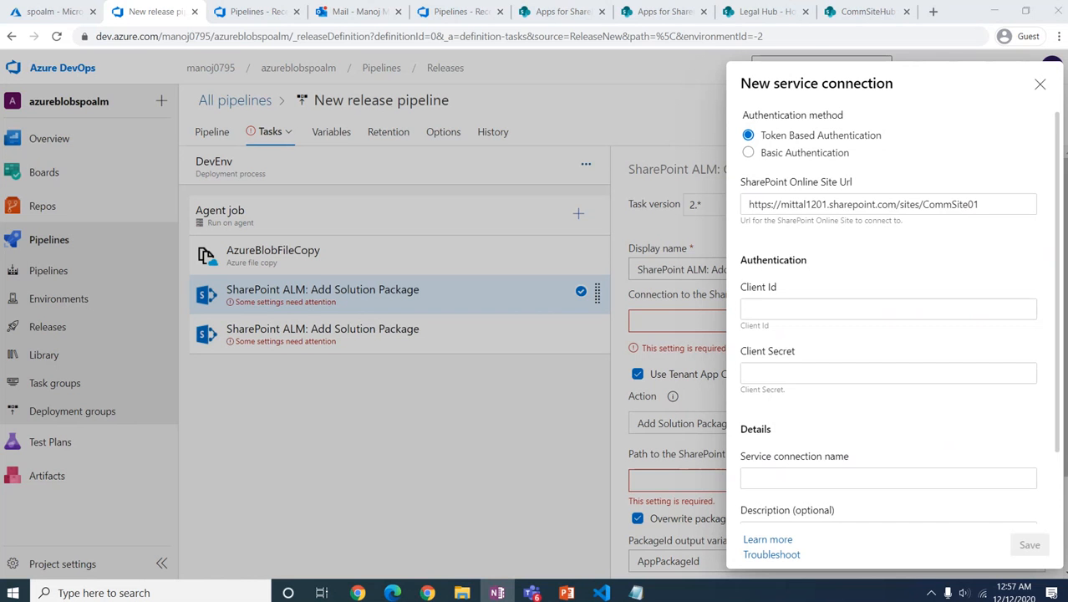
click(827, 308)
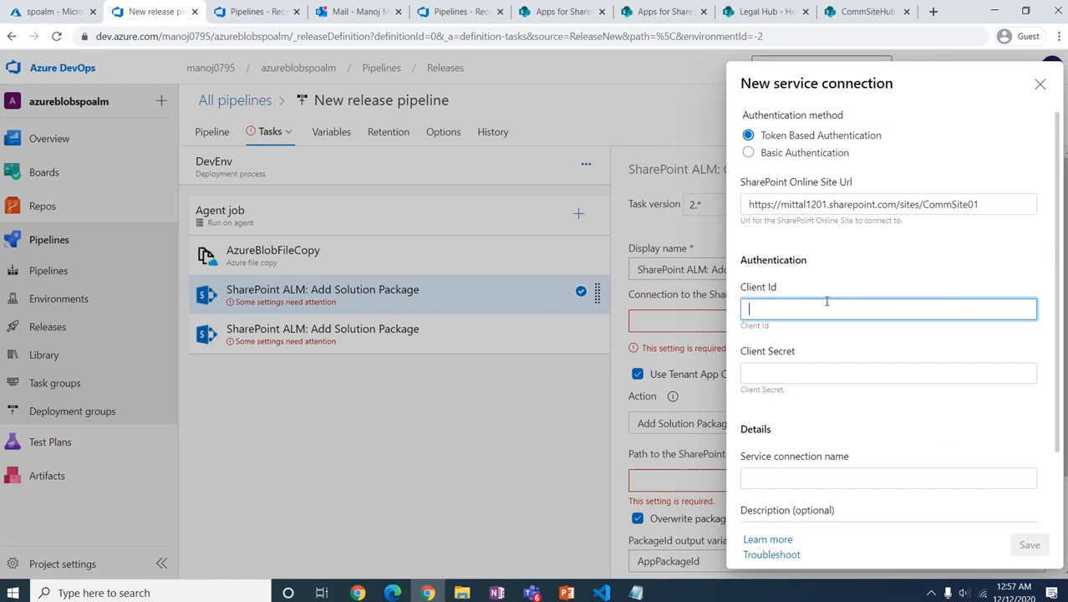
text(0f2664fc-a77f-49a3-996d-65982051b4b3)
click(791, 372)
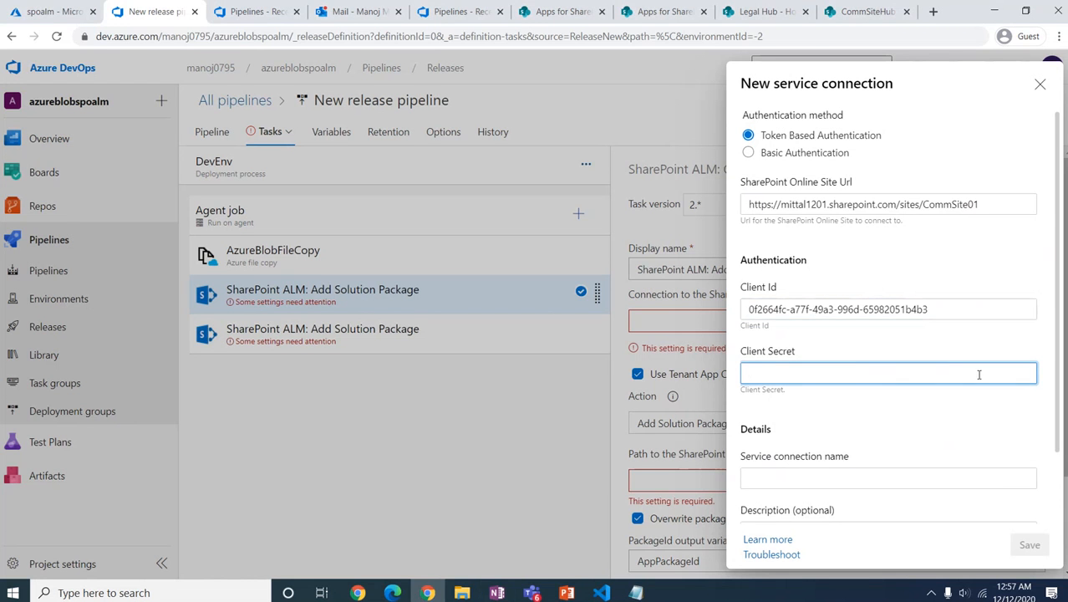
key(alt+Tab)
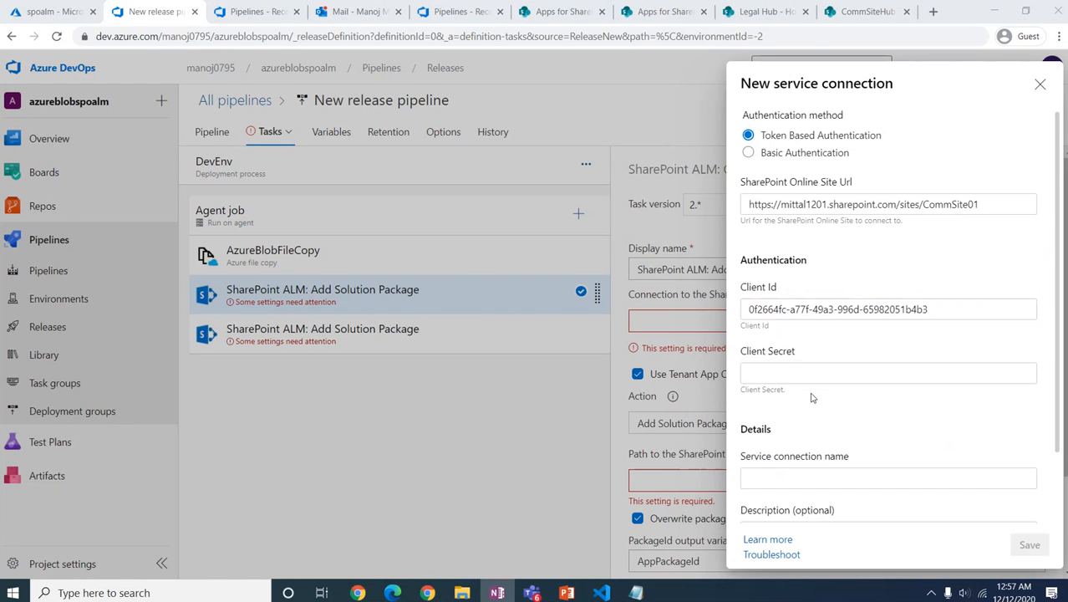
click(790, 372)
key(ctrl+v)
click(856, 420)
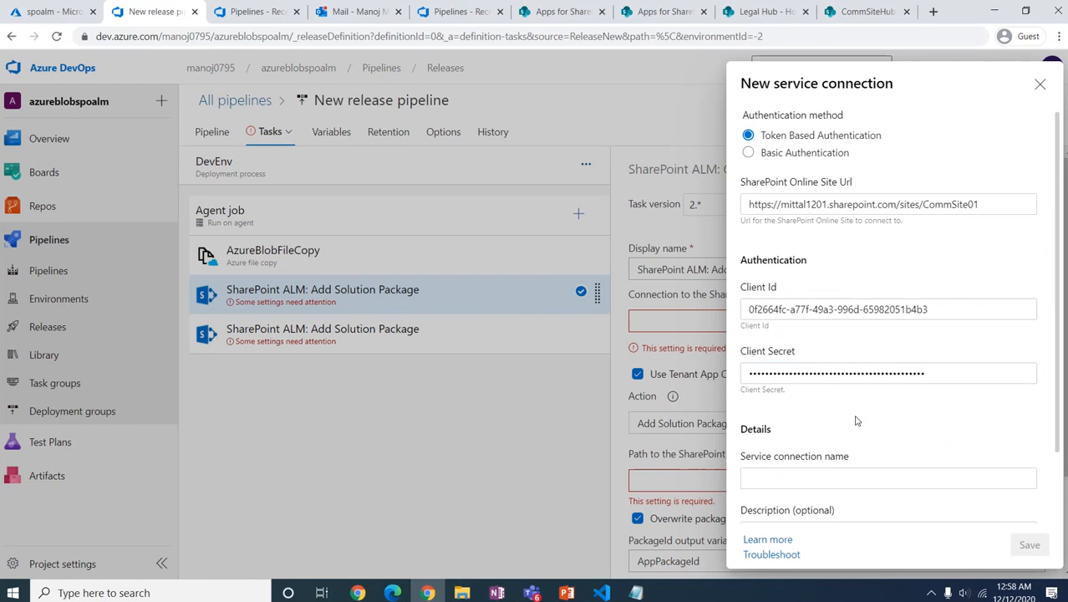
Step: Name the service connection DevSiteConnection and save it
scroll(856, 420, down, 1)
click(844, 408)
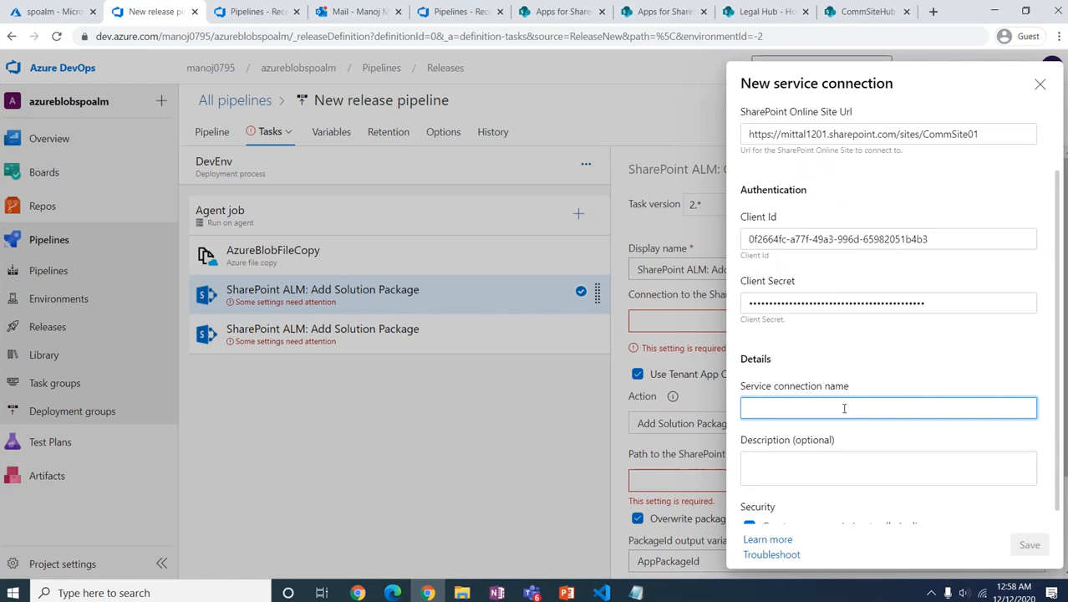
text(Dev)
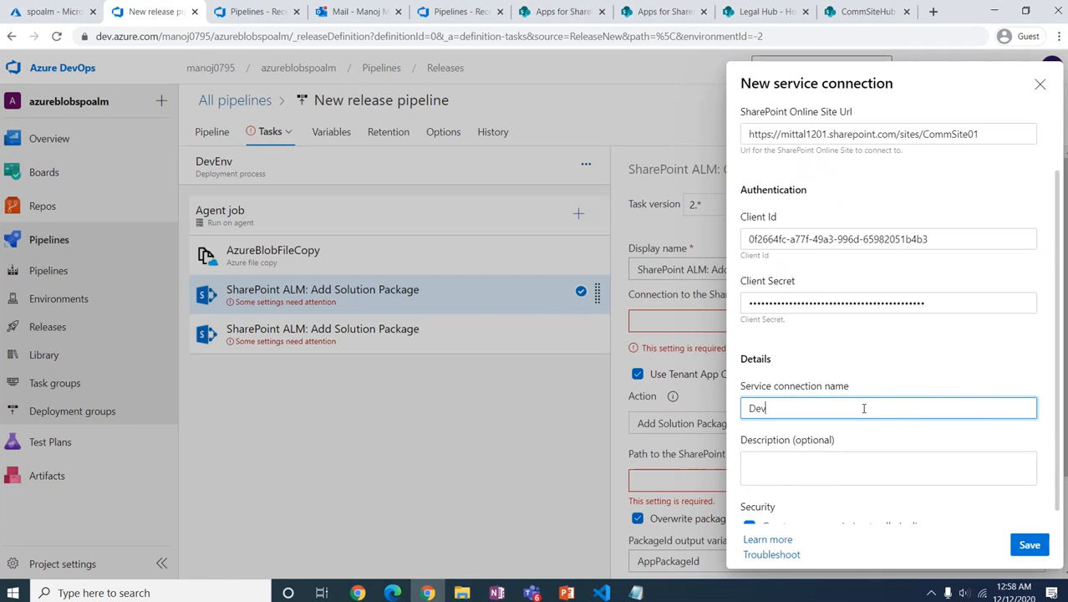
text(SiteConnection)
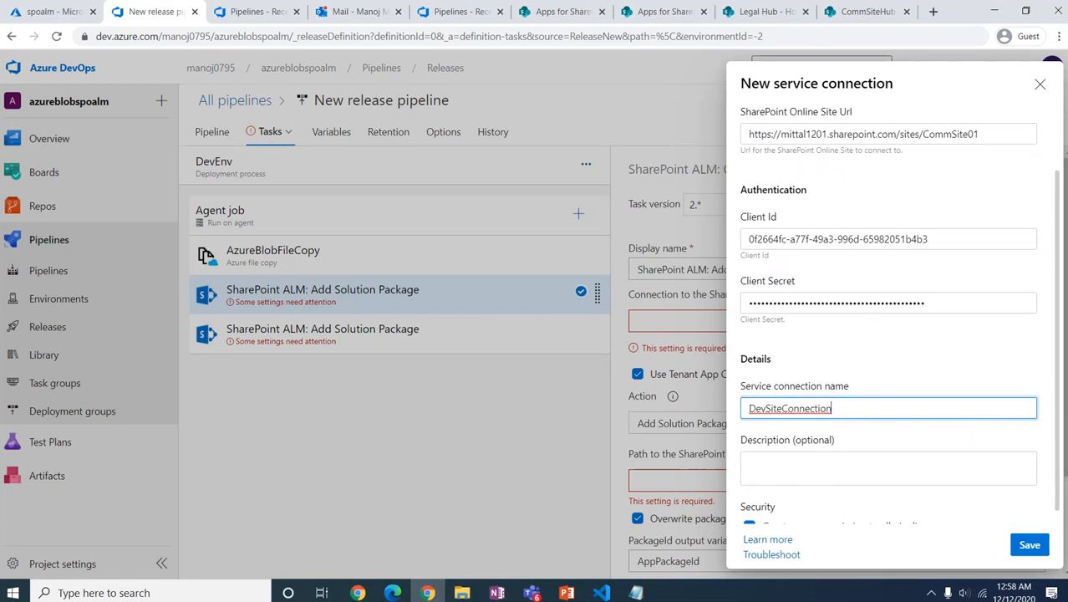
click(915, 438)
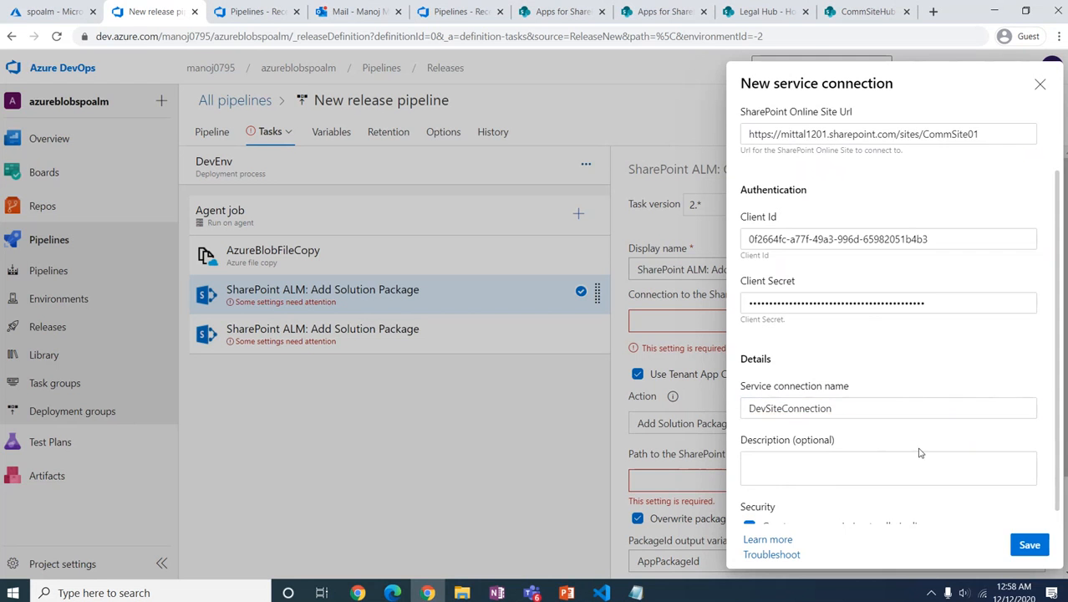
scroll(919, 451, down, 1)
click(1041, 552)
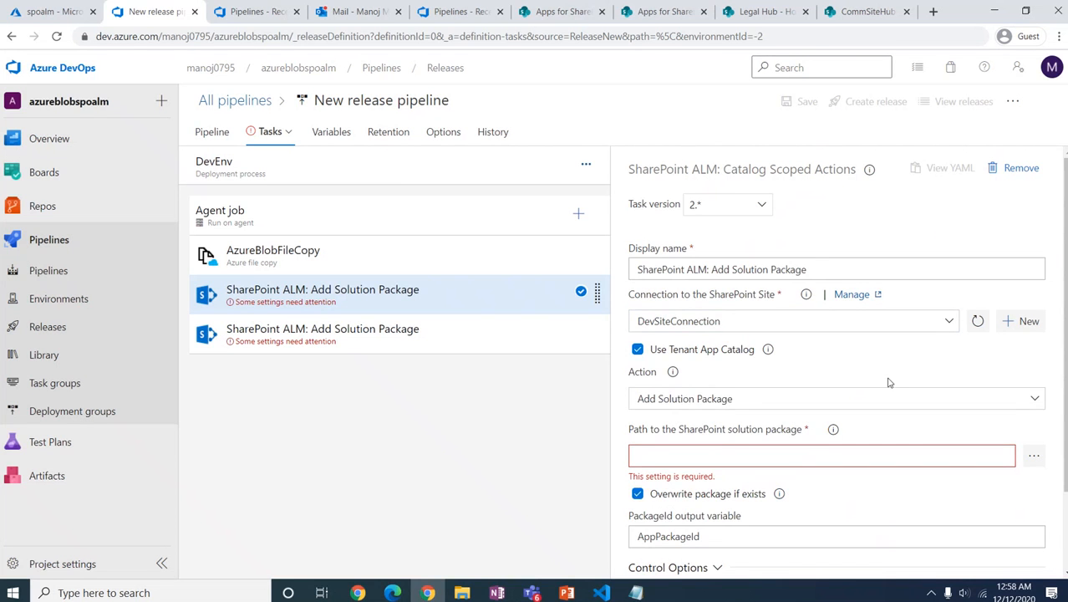
Step: Turn off Use Tenant App Catalog and set the package path to the _azureblobspoalm-CI build artifact
scroll(890, 381, down, 2)
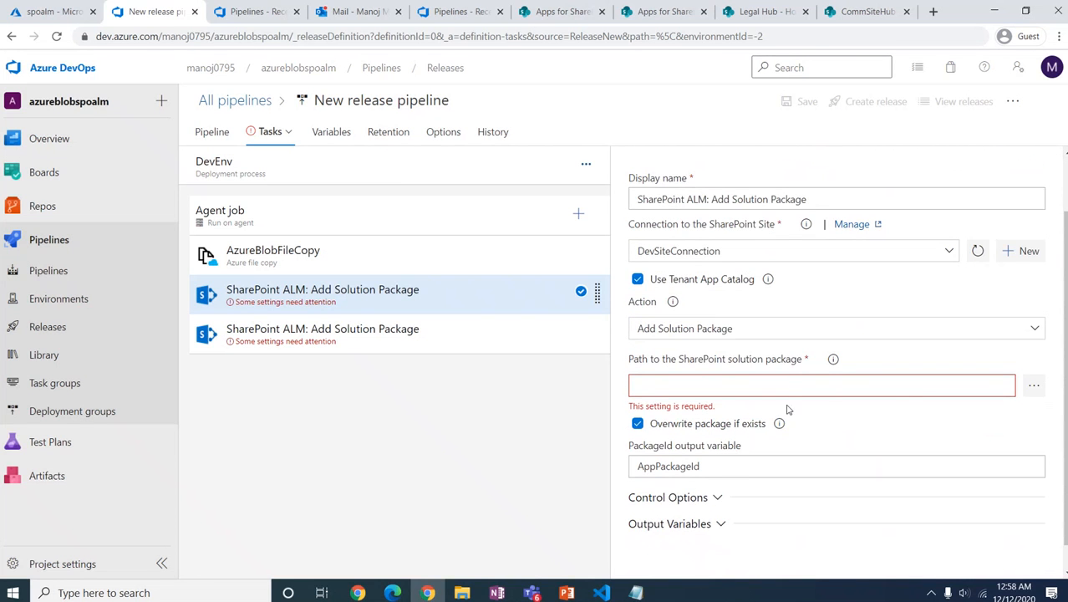
click(638, 279)
click(1034, 386)
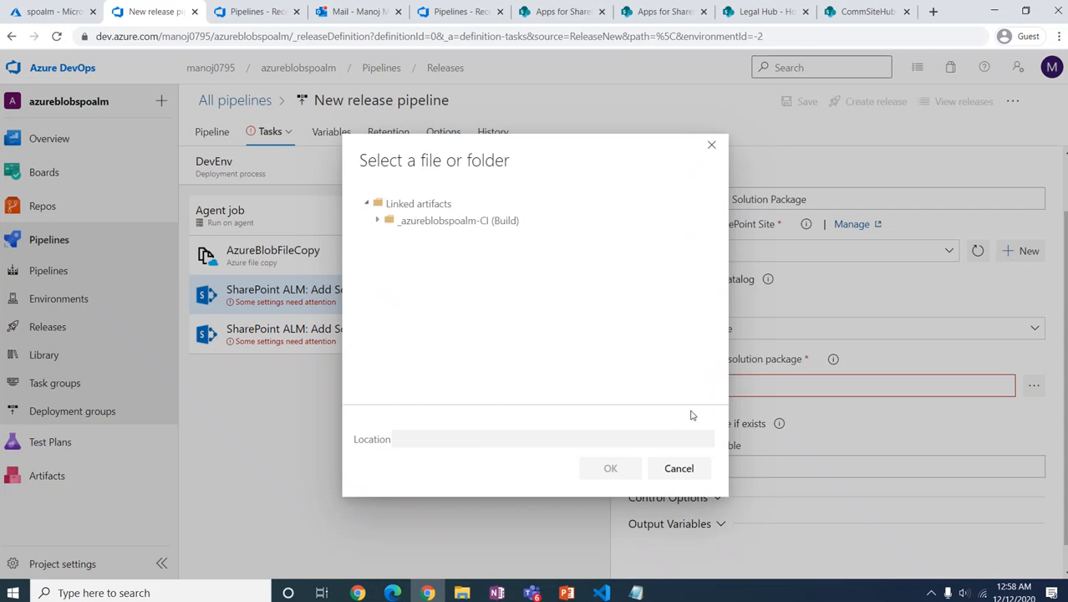
click(378, 222)
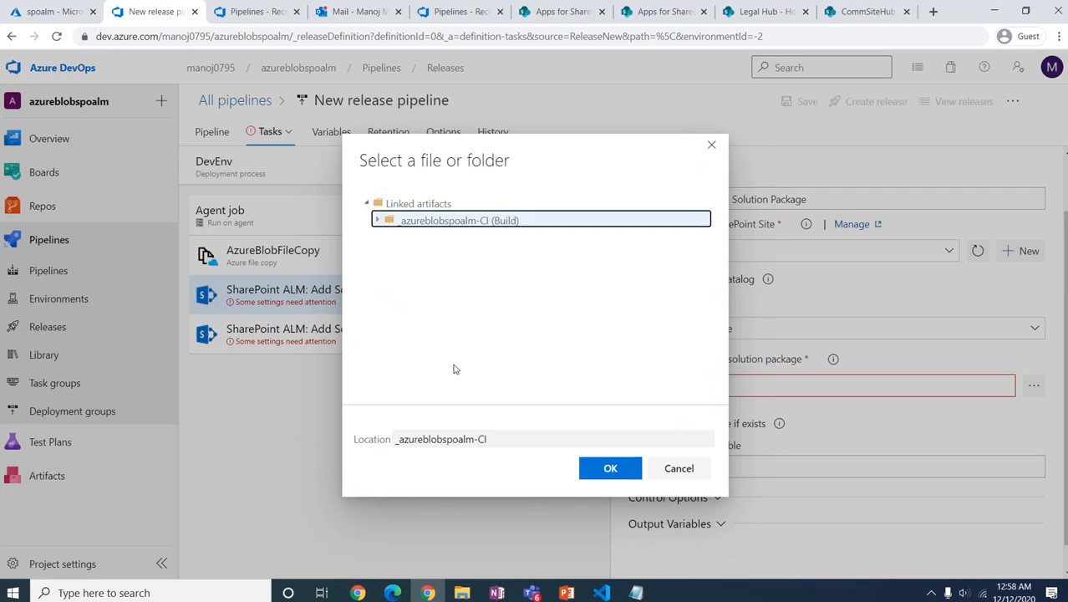
click(609, 469)
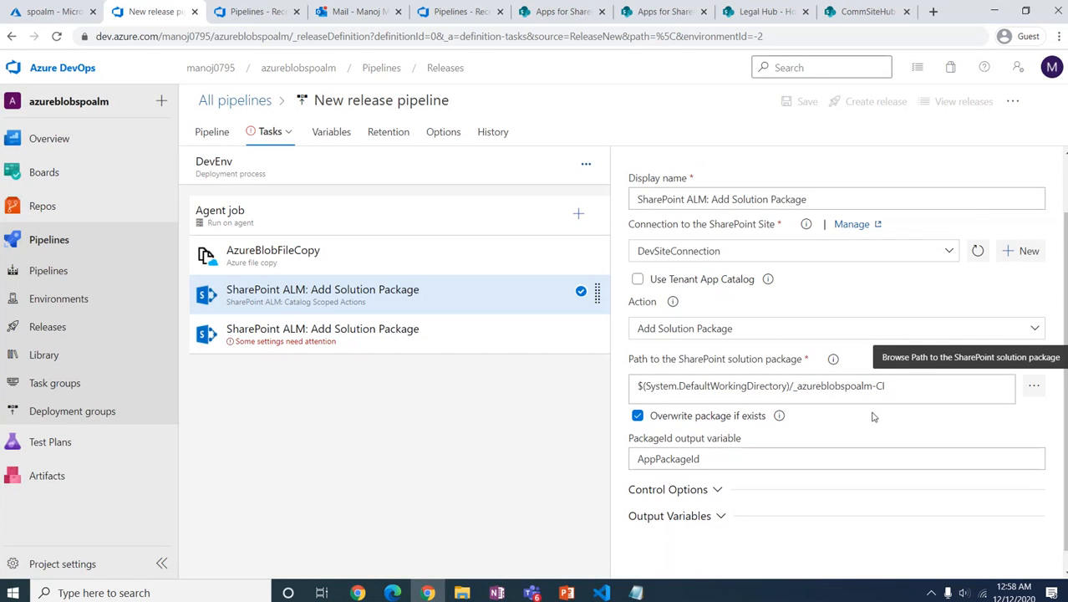
scroll(872, 418, down, 1)
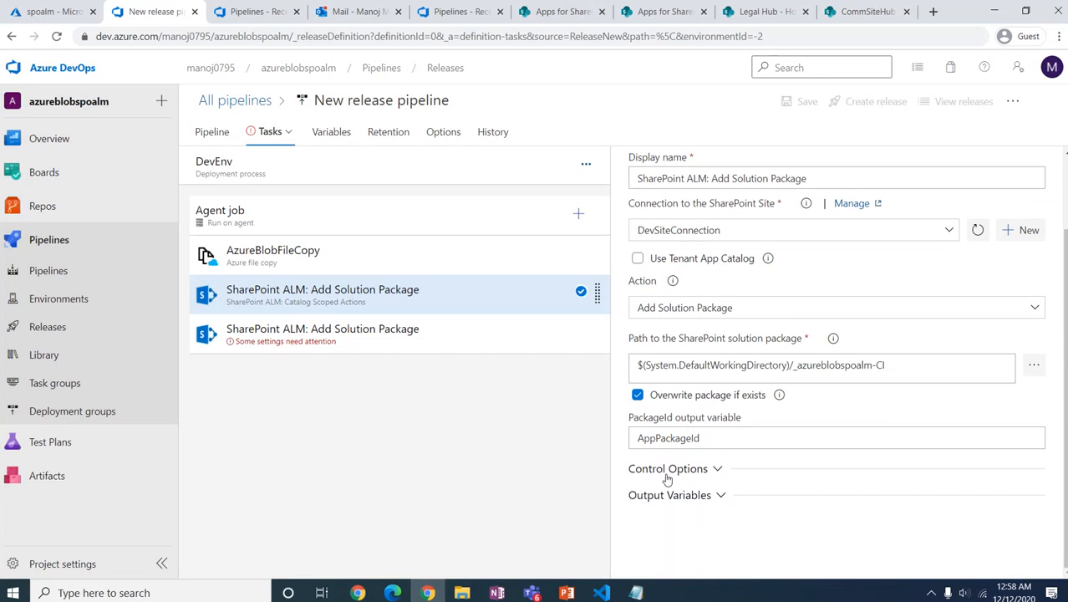
click(448, 337)
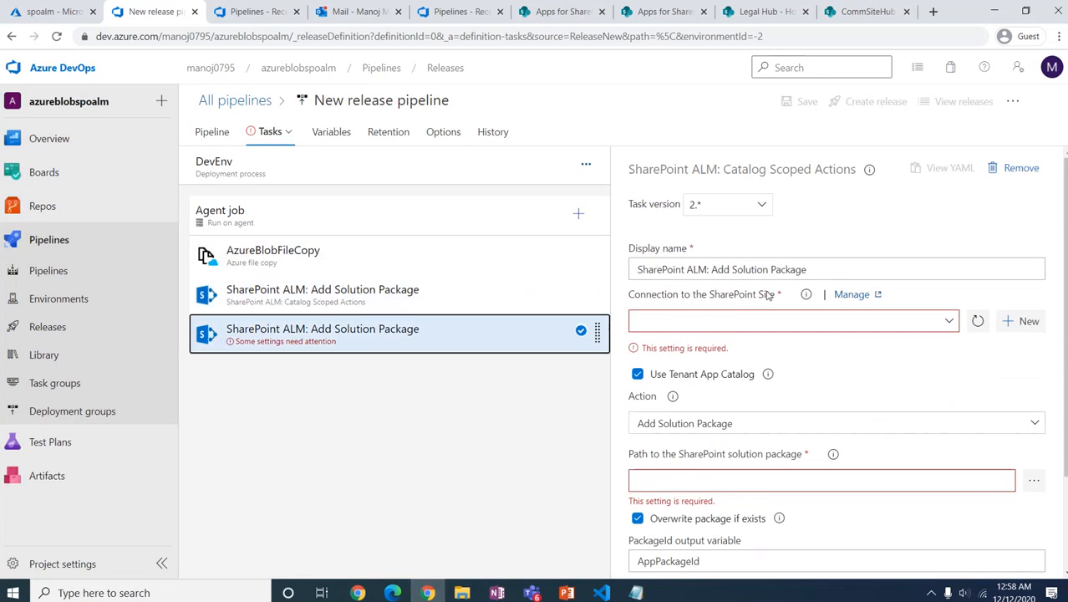
Step: Rename the task 'SharePoint ALM: Deploy Solution' using DevSiteConnection, no tenant catalog, Deploy Solution Package action
click(712, 269)
drag(711, 270, 856, 268)
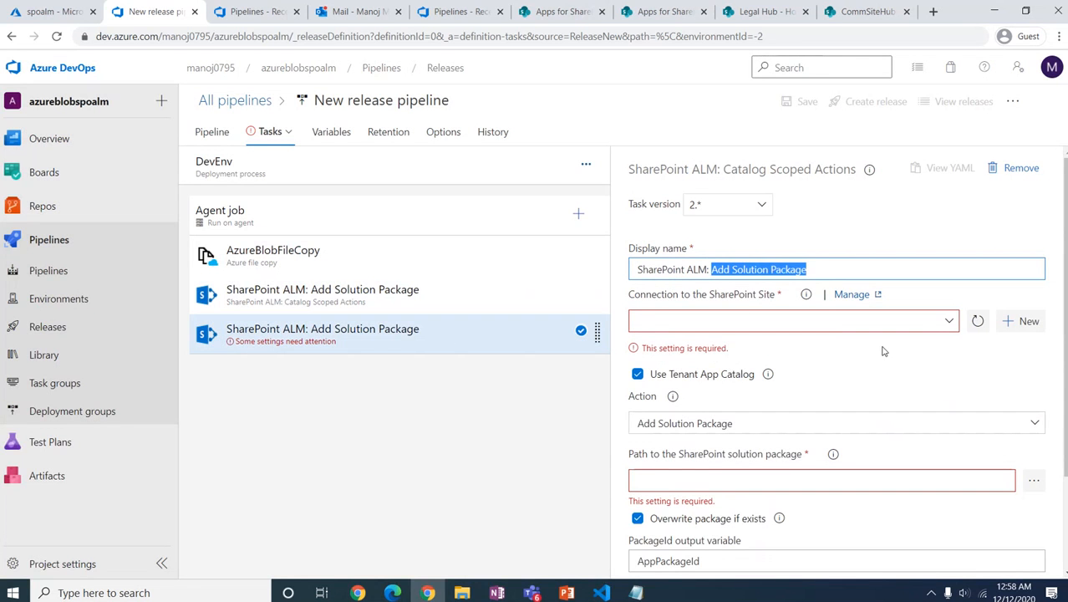
text(DEploy)
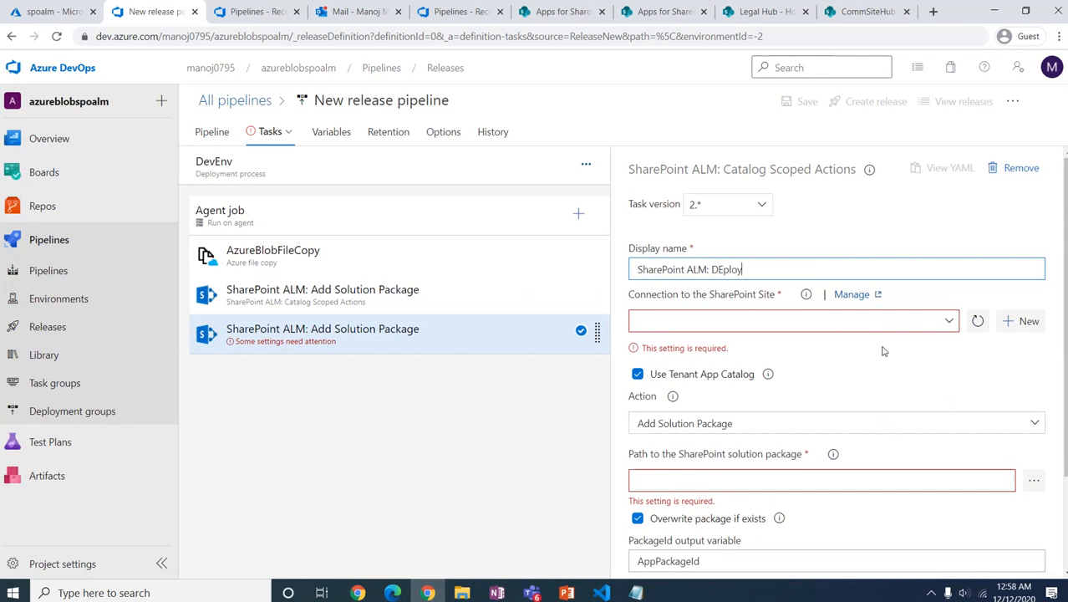
key(BackSpace)
key(BackSpace)
text(ep)
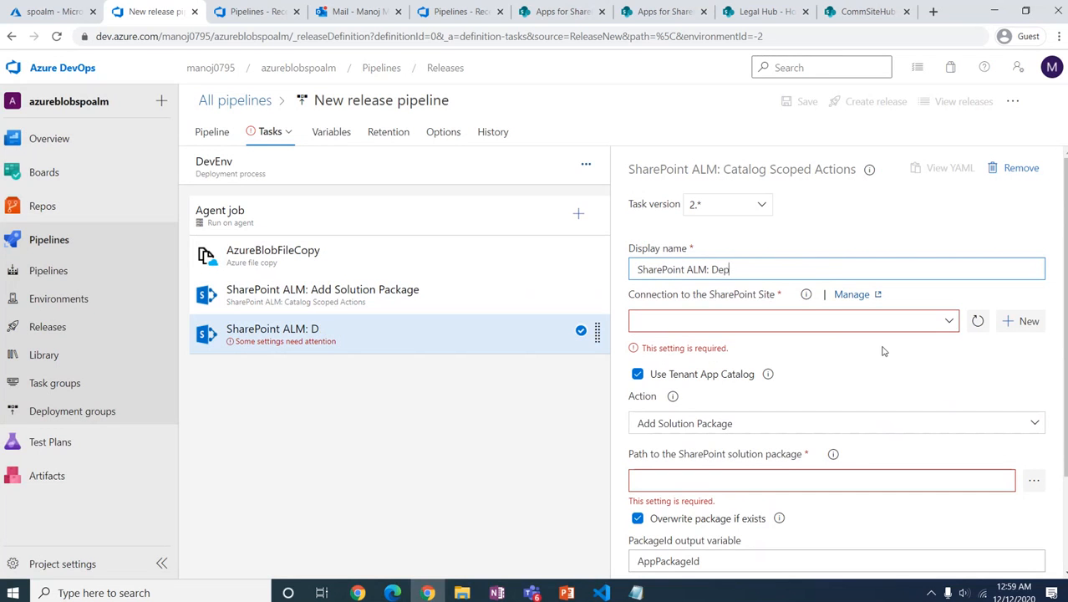
text(loy Solution)
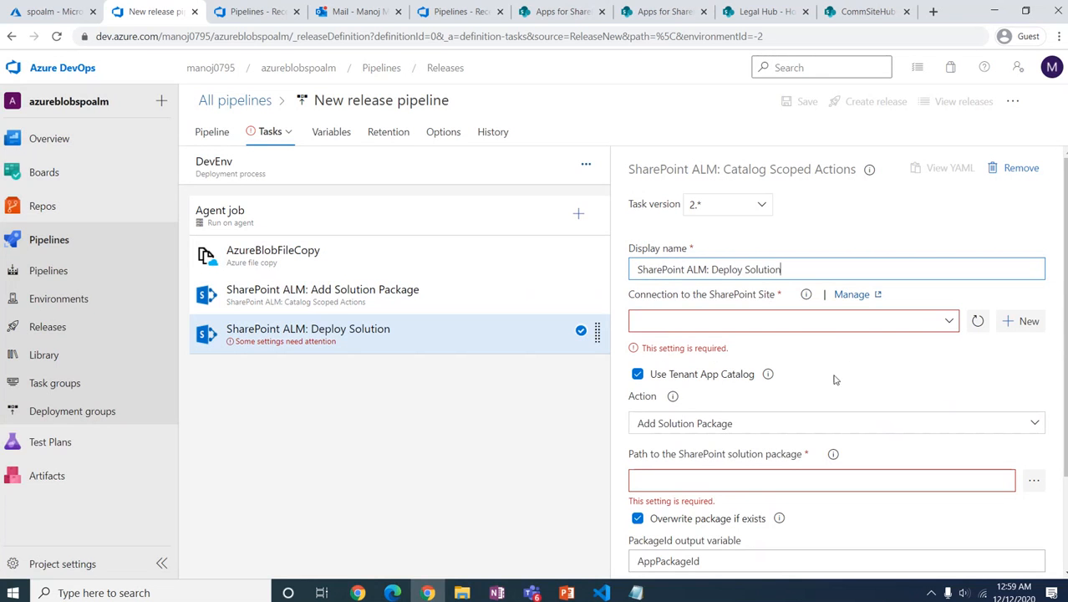
click(921, 324)
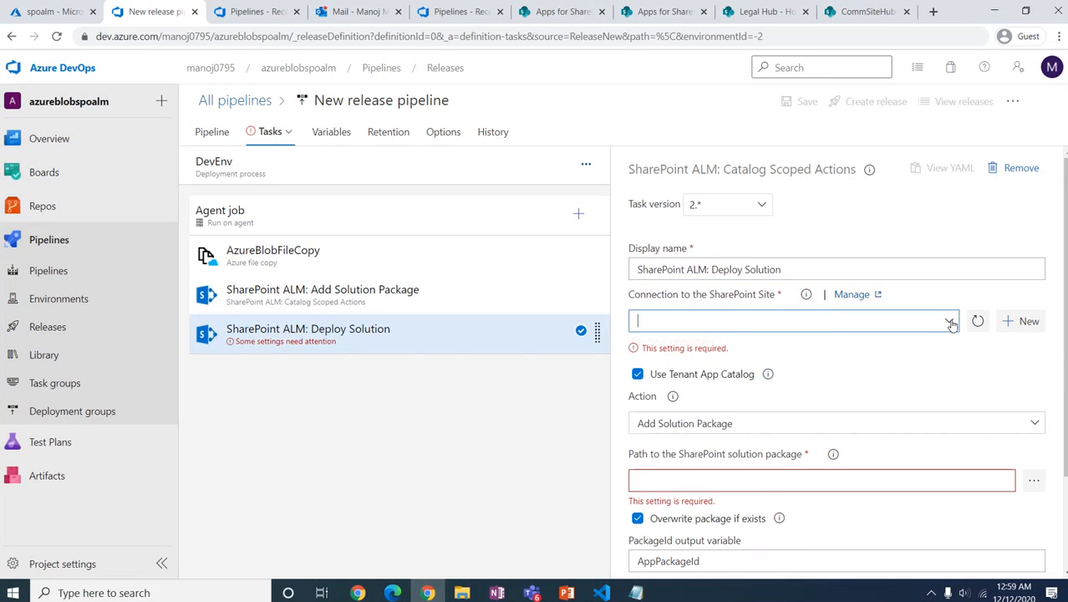
click(827, 342)
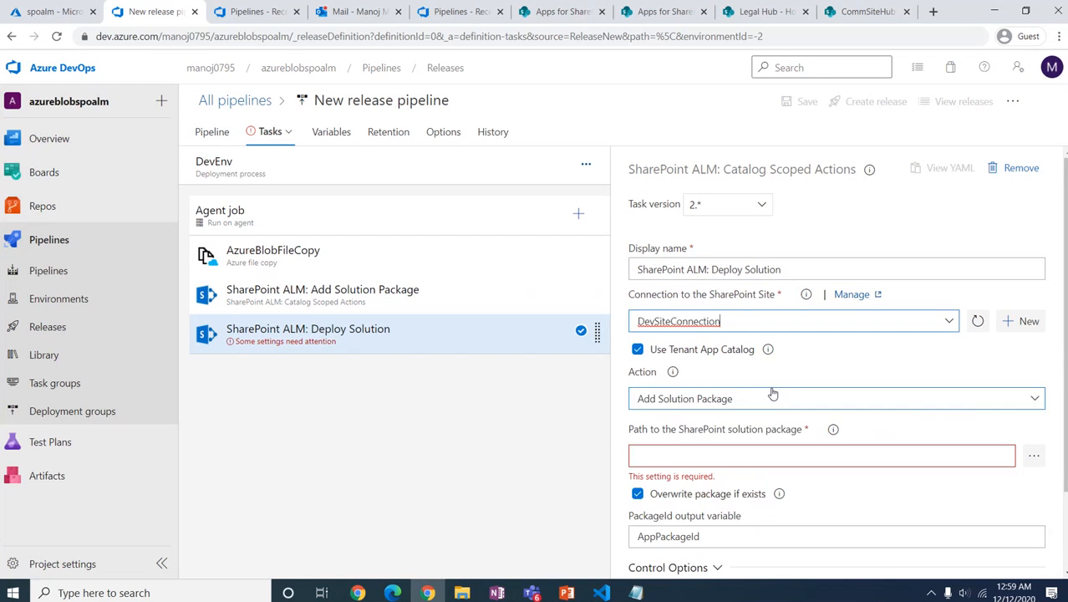
click(638, 349)
scroll(842, 410, down, 2)
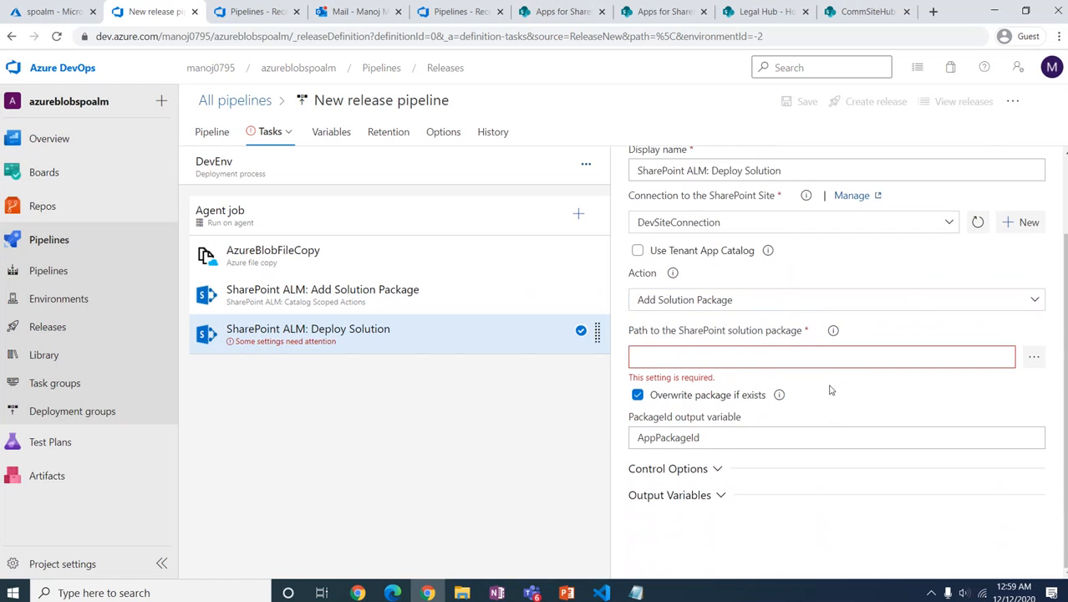
click(1037, 301)
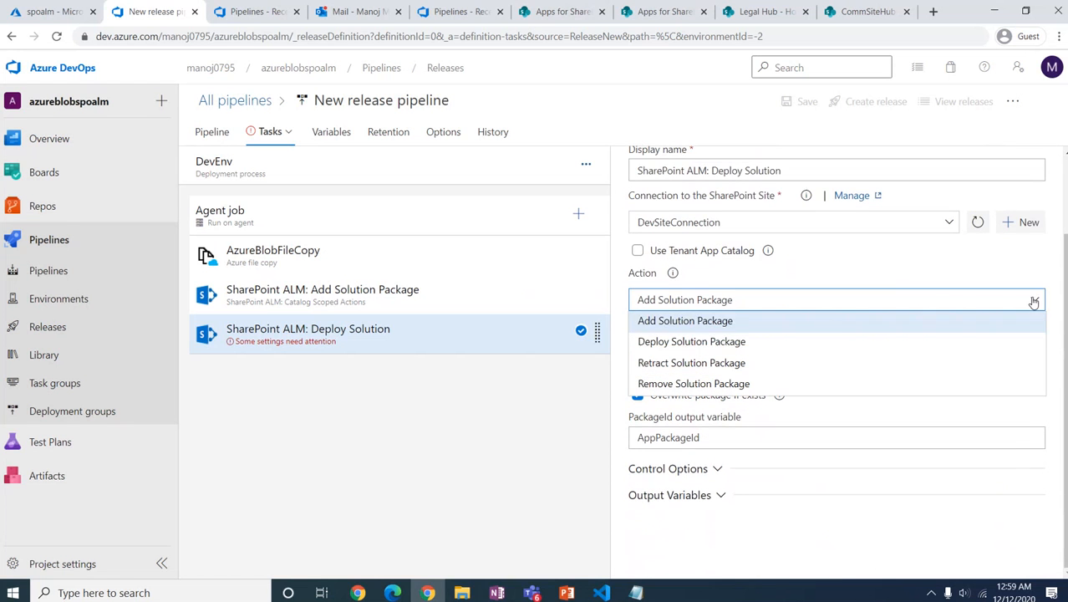
click(758, 345)
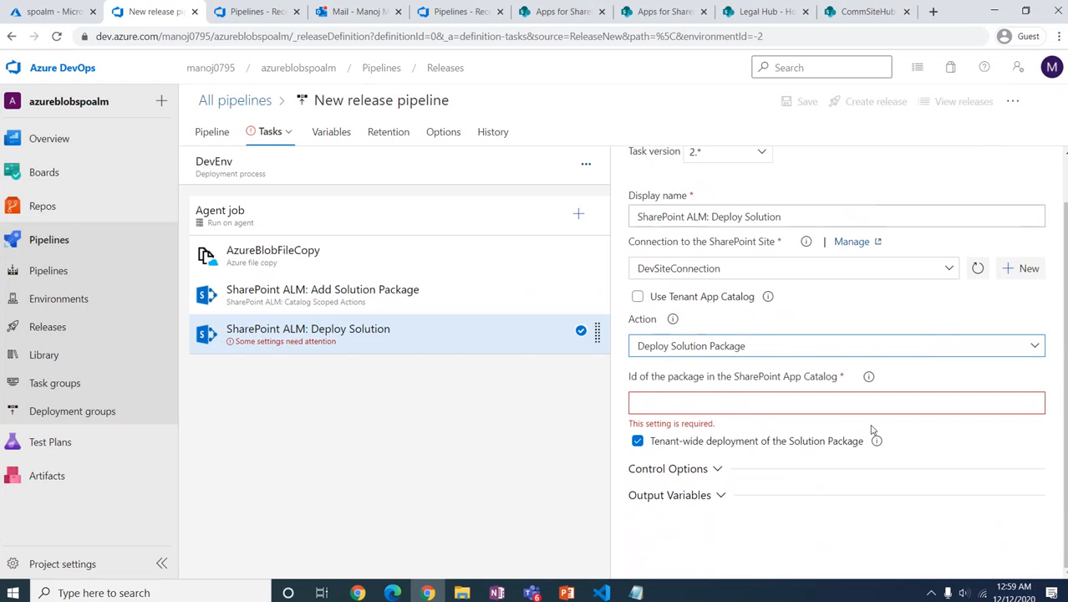
Step: Set the package Id to $(AppPackageId) from the first task's output variable and disable tenant-wide deployment
click(760, 404)
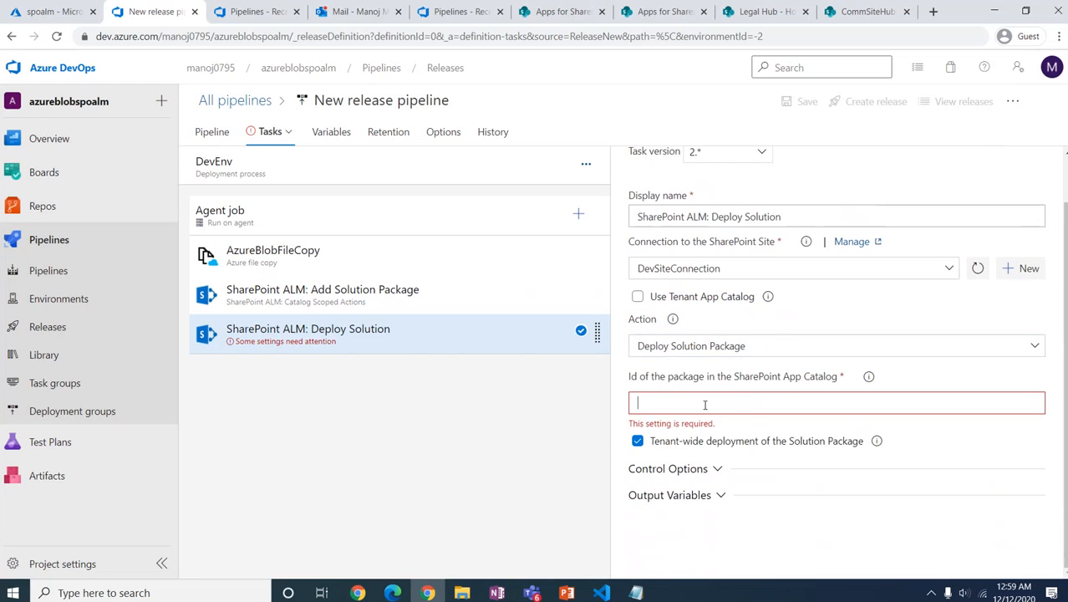
click(401, 308)
click(702, 521)
drag(702, 522, 633, 524)
key(ctrl+c)
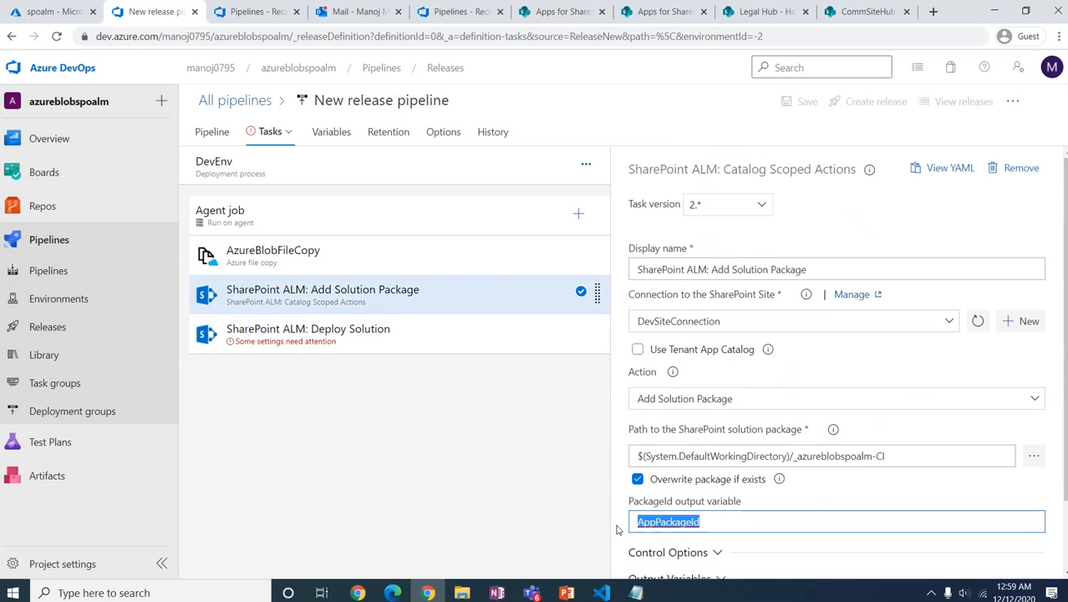
click(396, 337)
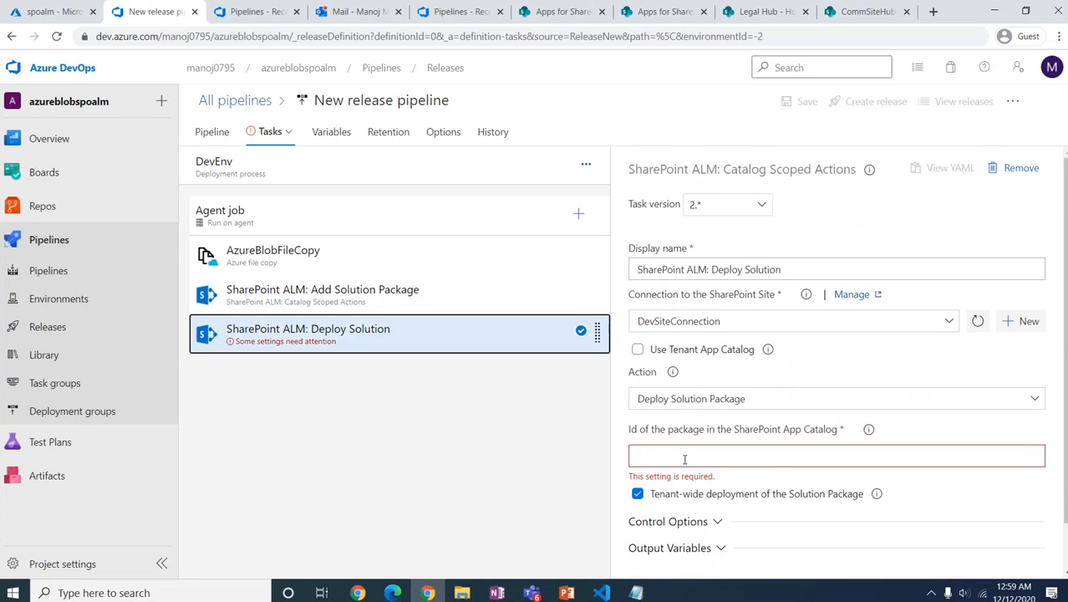
click(685, 459)
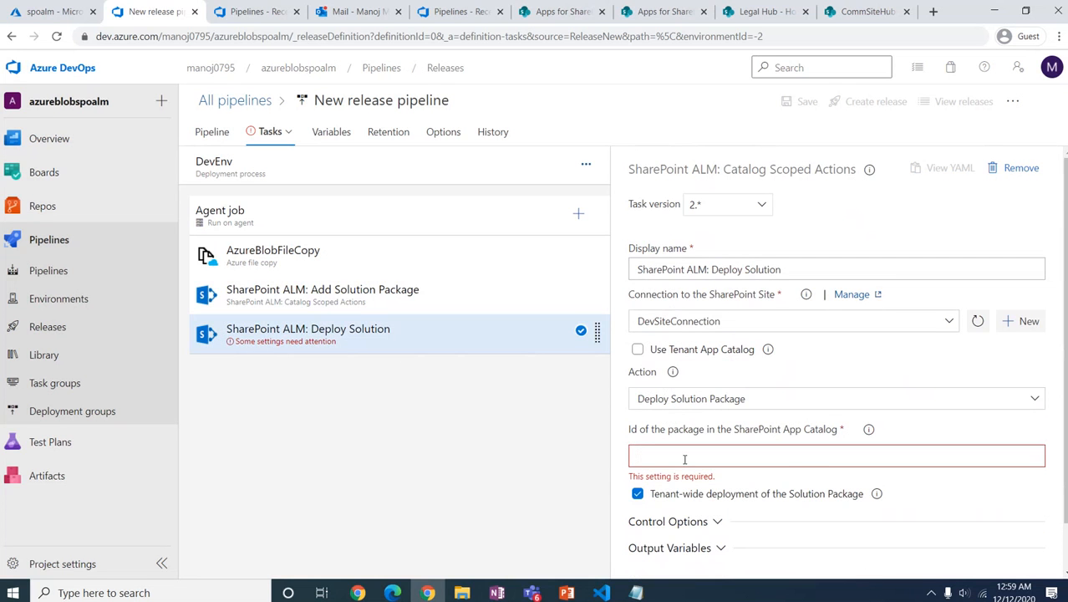
text($()
key(ctrl+v)
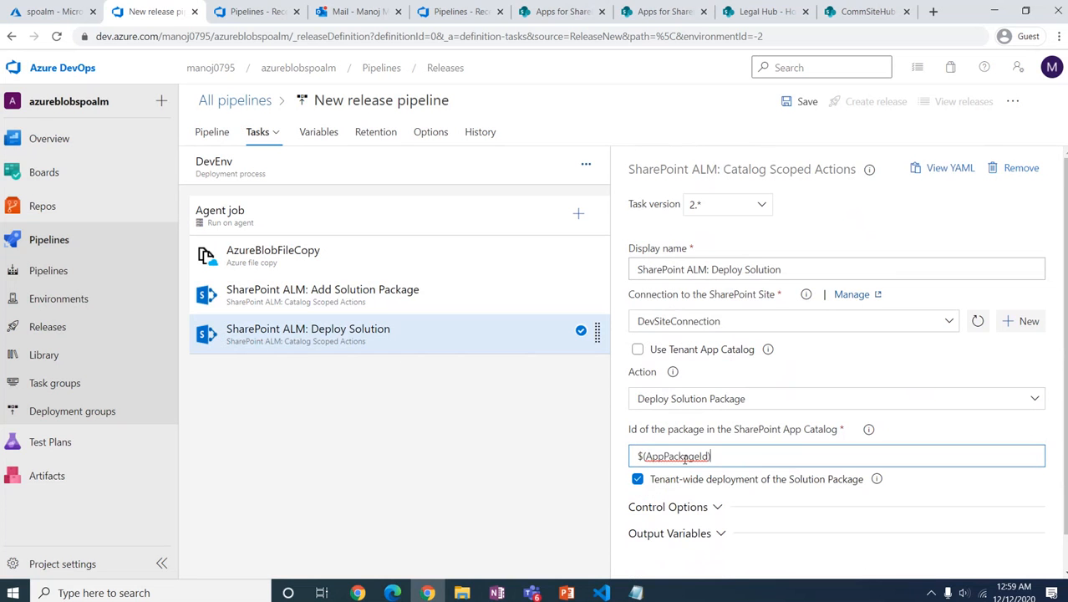
text())
scroll(770, 508, down, 1)
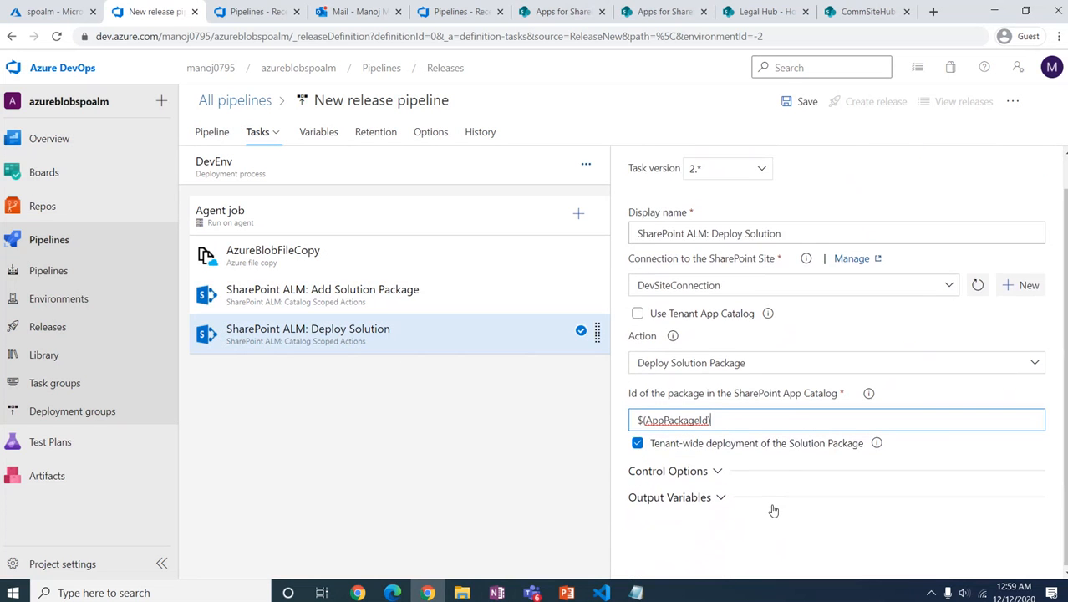
click(638, 441)
scroll(714, 512, up, 1)
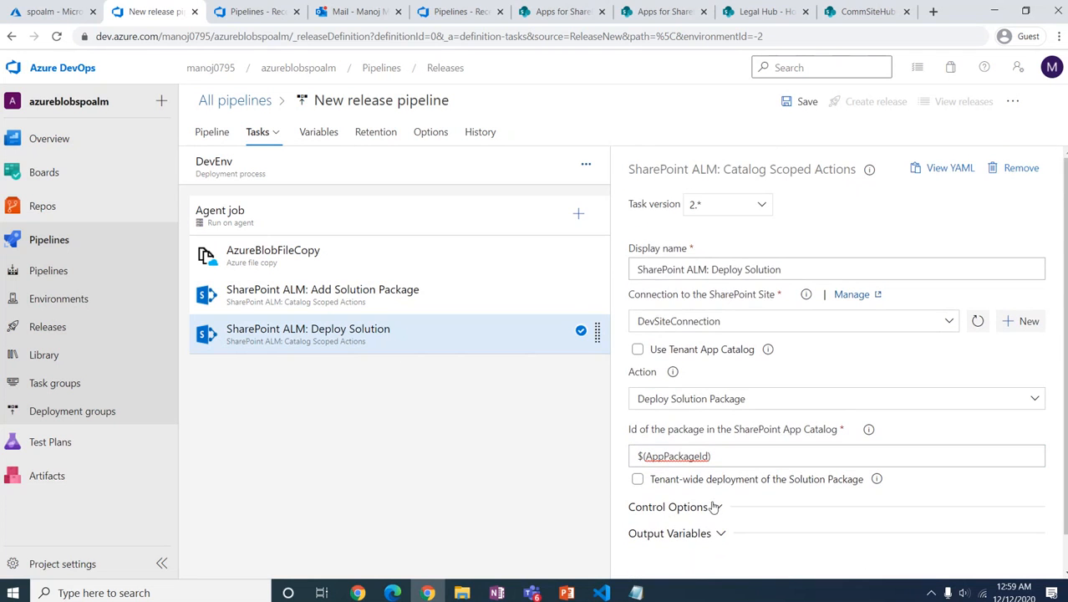
Step: Save the release pipeline in the root folder with the comment 'Release pipeline created'
click(801, 102)
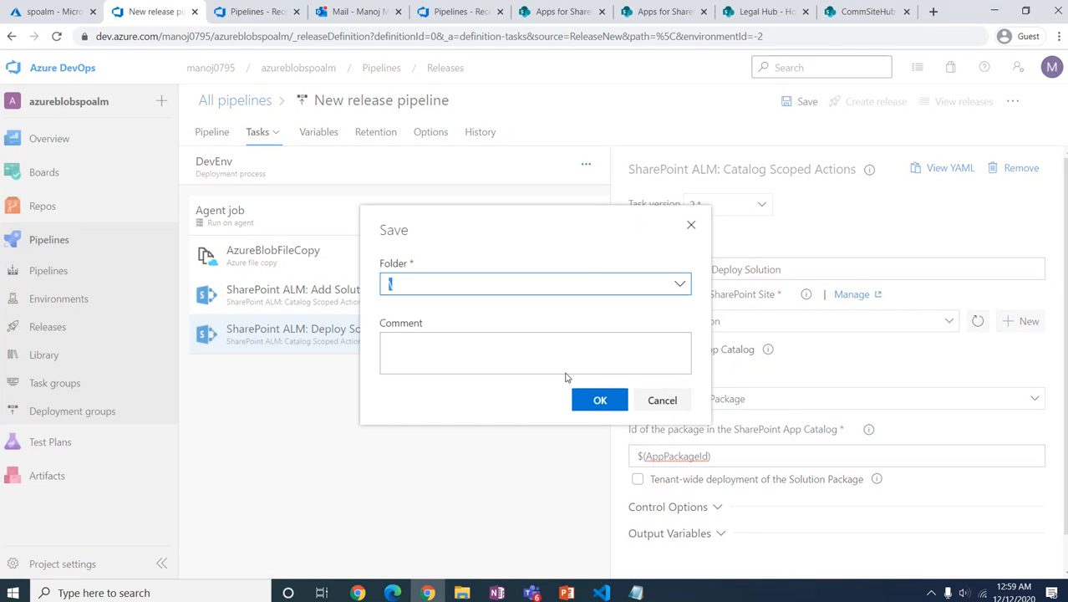
text(R)
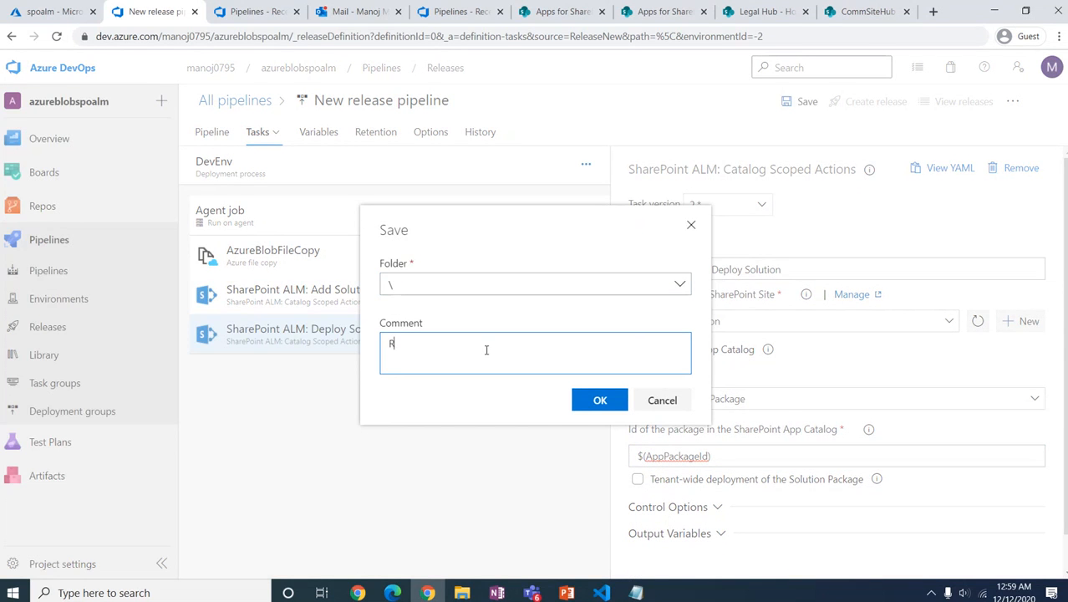
text(elease pipeloine created)
click(618, 400)
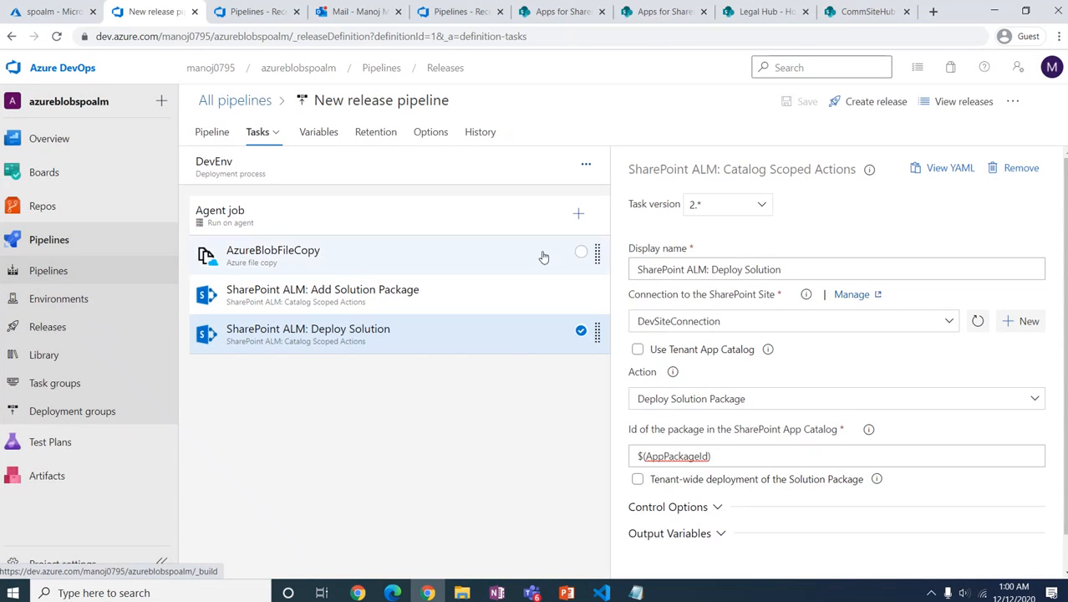
Step: Review azureblobspoalm-CI run #92 and the log behind its empty CDN artifact directory warning
click(47, 270)
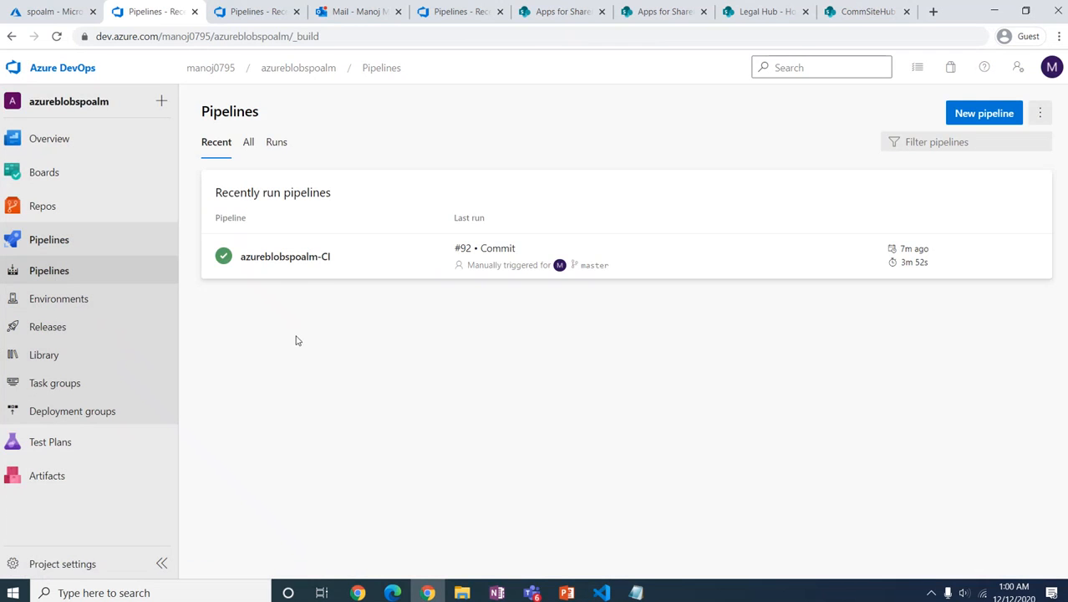
click(288, 260)
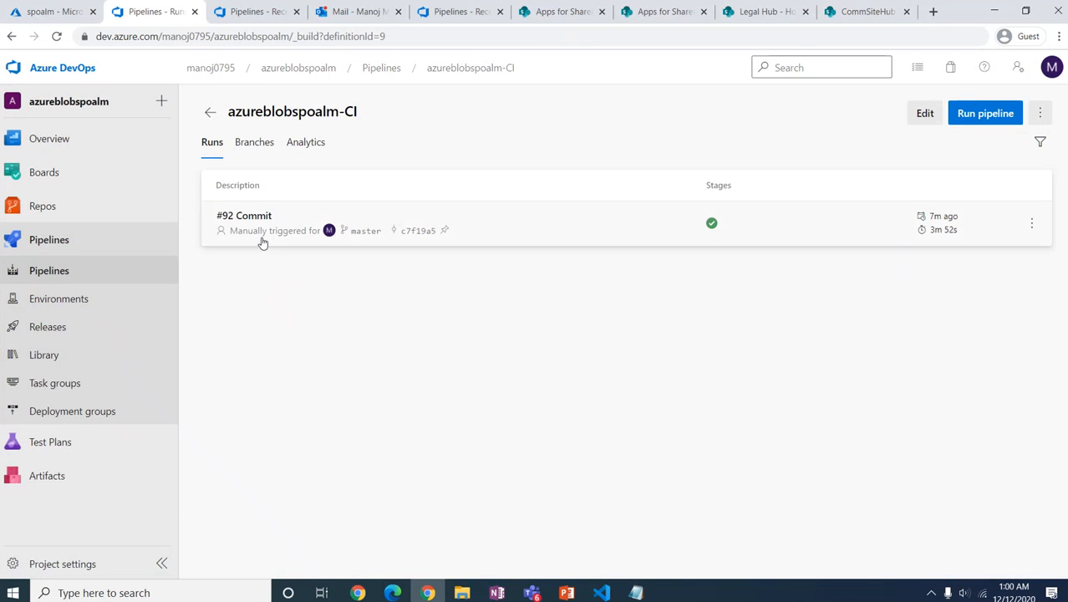
click(258, 243)
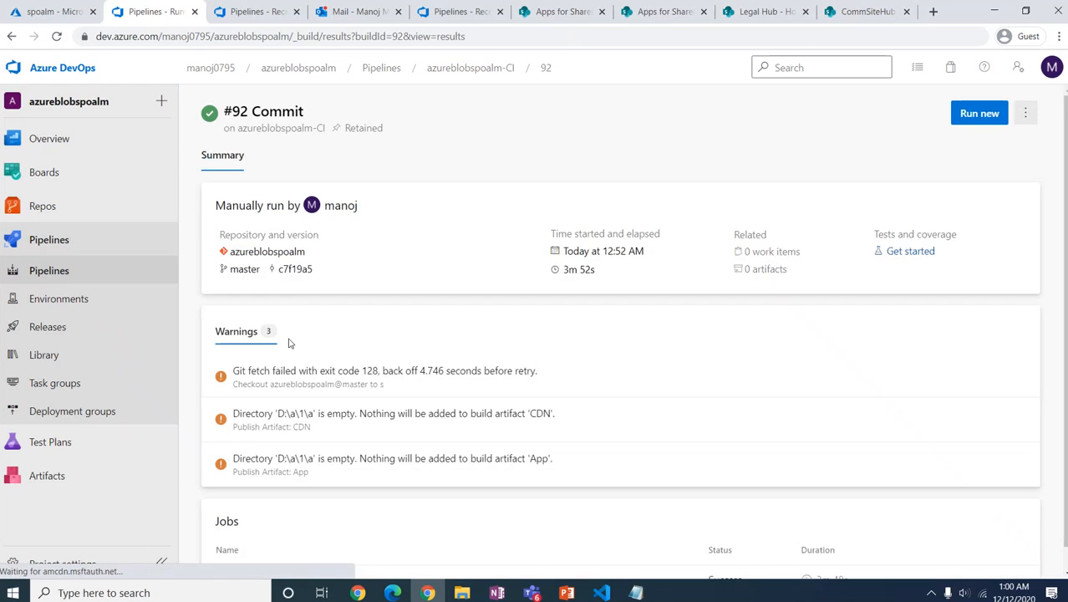
scroll(345, 450, down, 1)
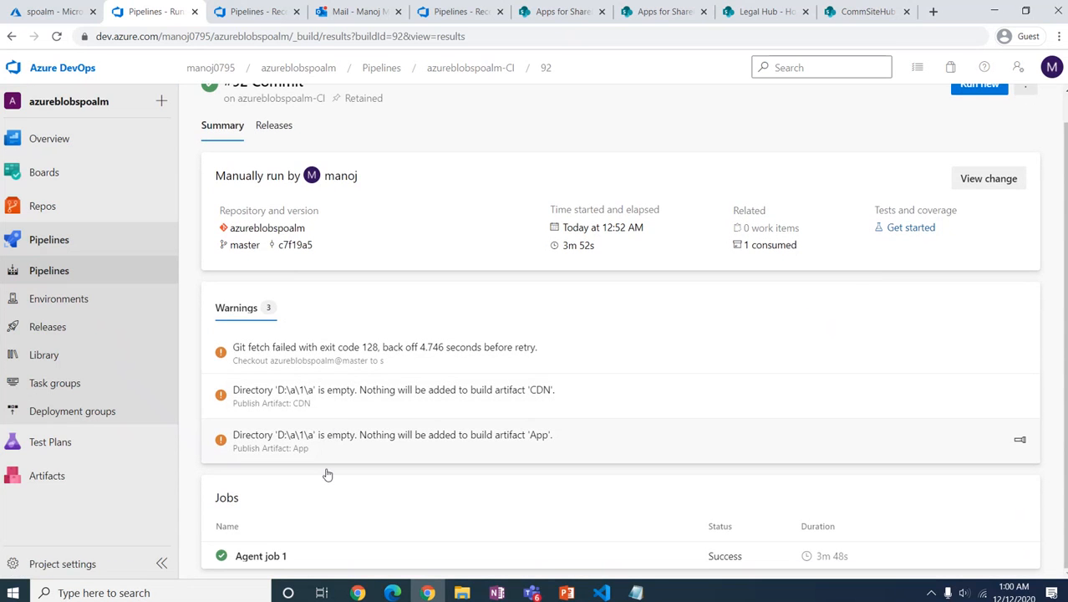
click(268, 557)
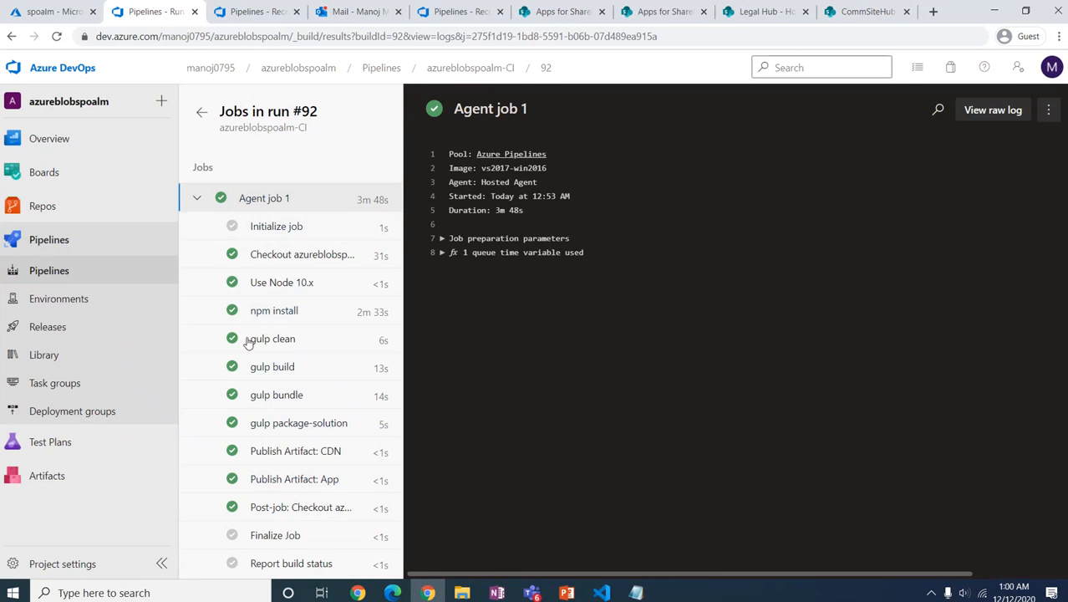
click(49, 270)
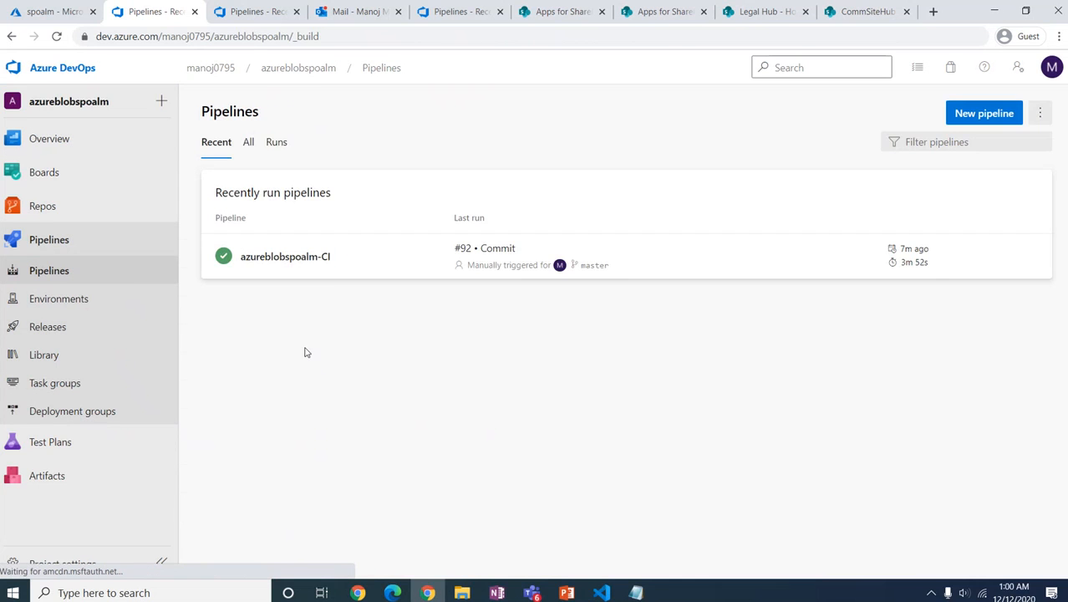
click(279, 269)
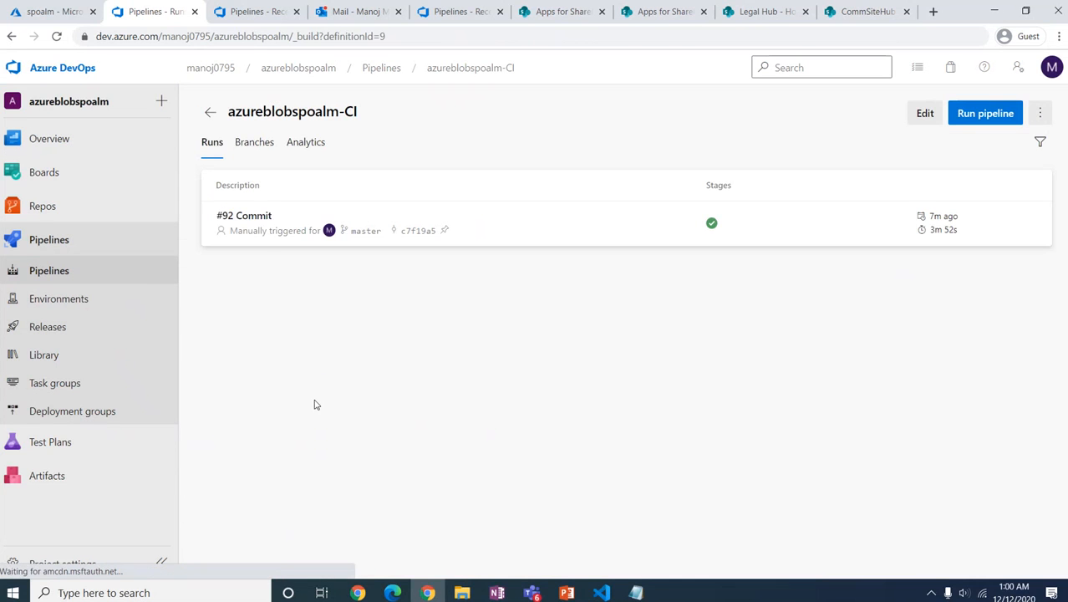
click(259, 231)
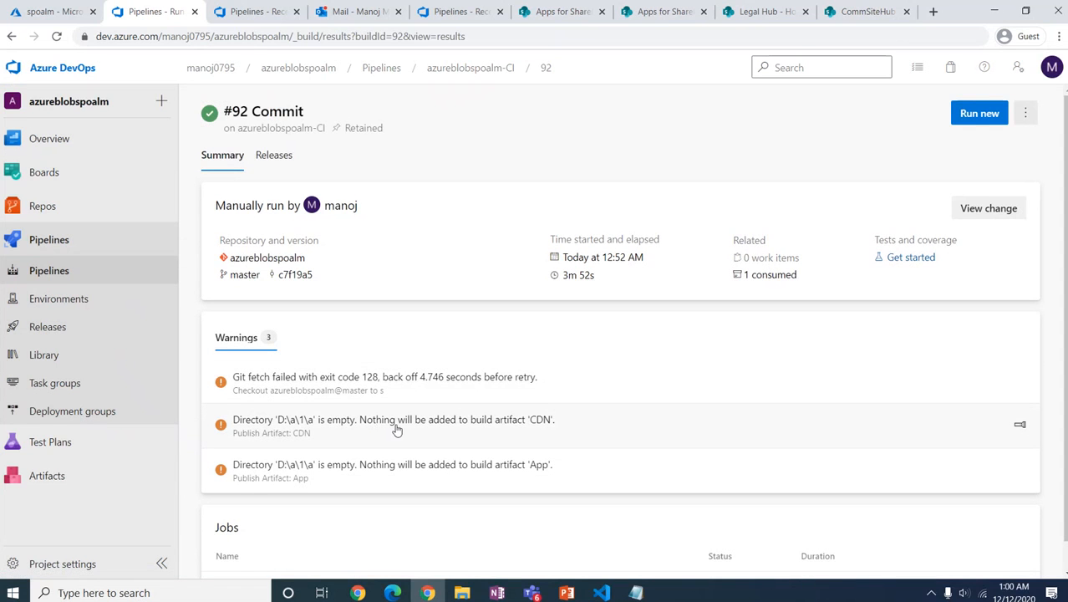
click(490, 423)
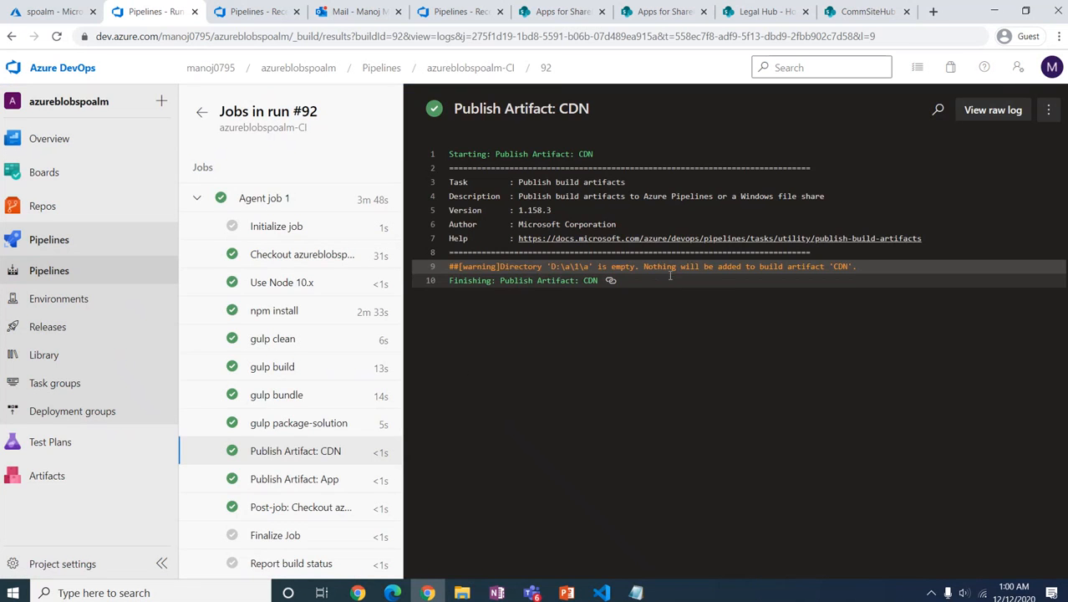
drag(646, 266, 849, 266)
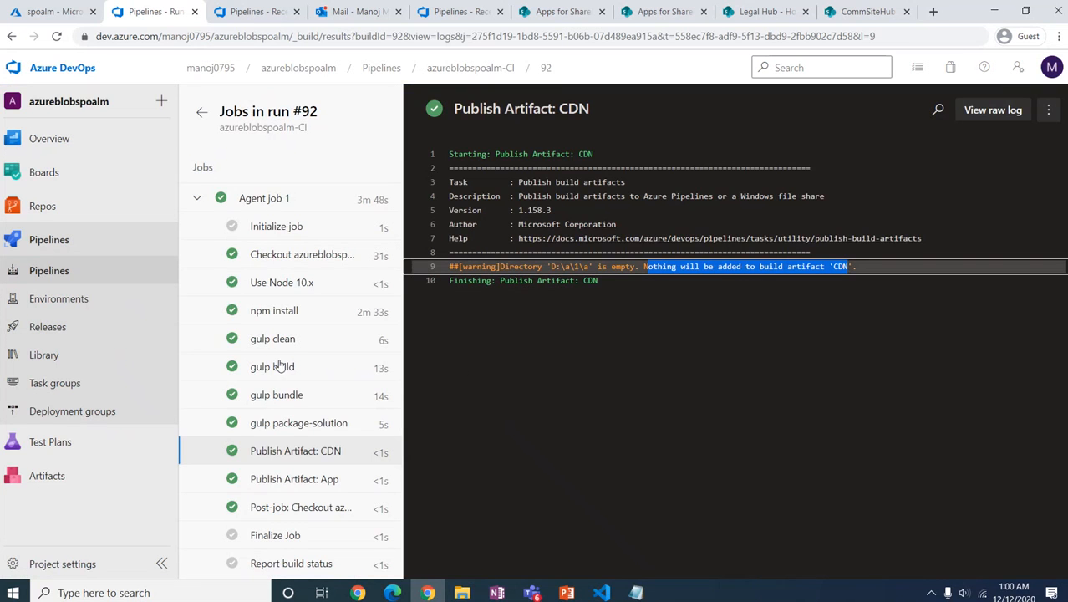
click(35, 273)
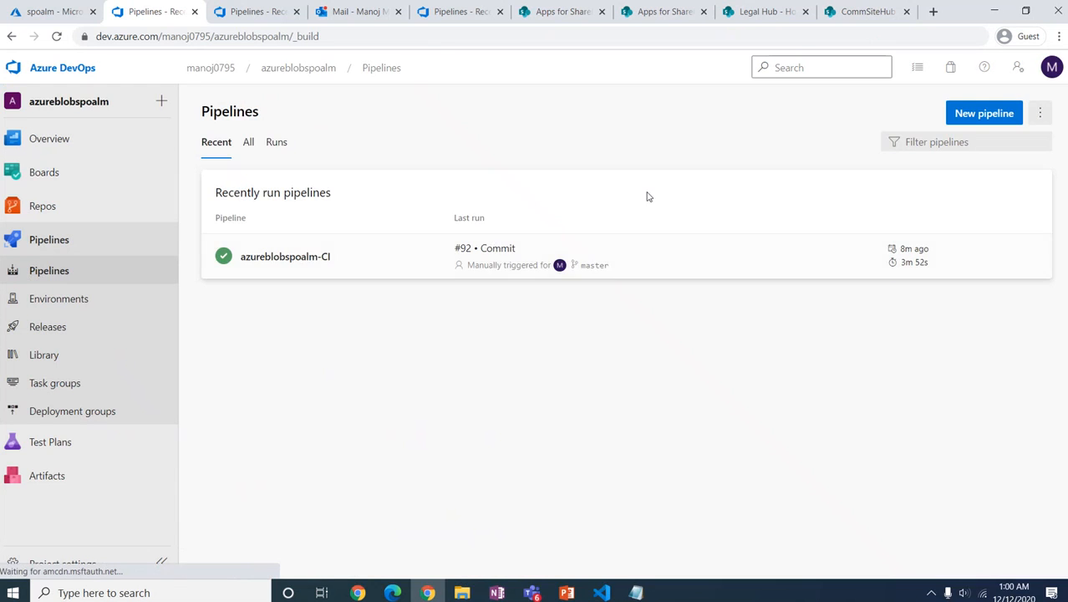
Step: Edit the azureblobspoalm-CI pipeline and set Publish Artifact: CDN's path to temp/deploy
click(1030, 257)
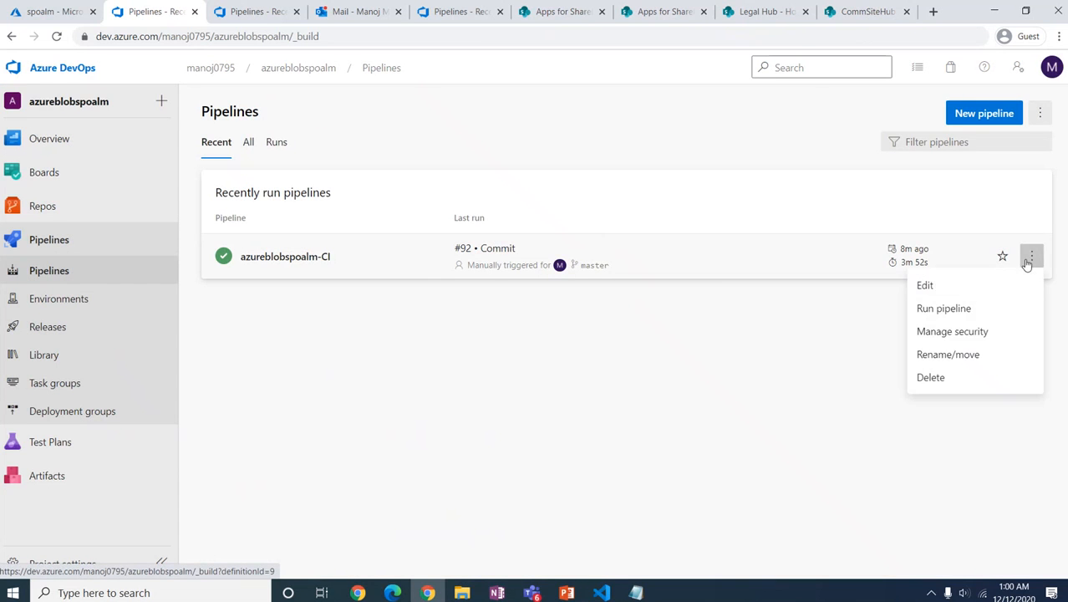
click(936, 287)
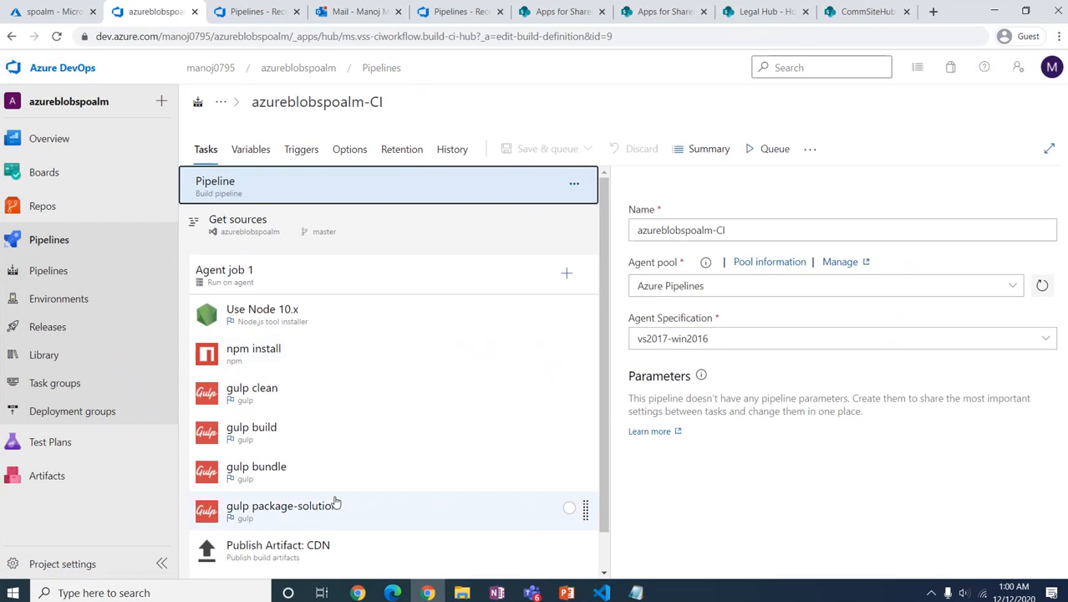
scroll(309, 510, down, 1)
click(334, 504)
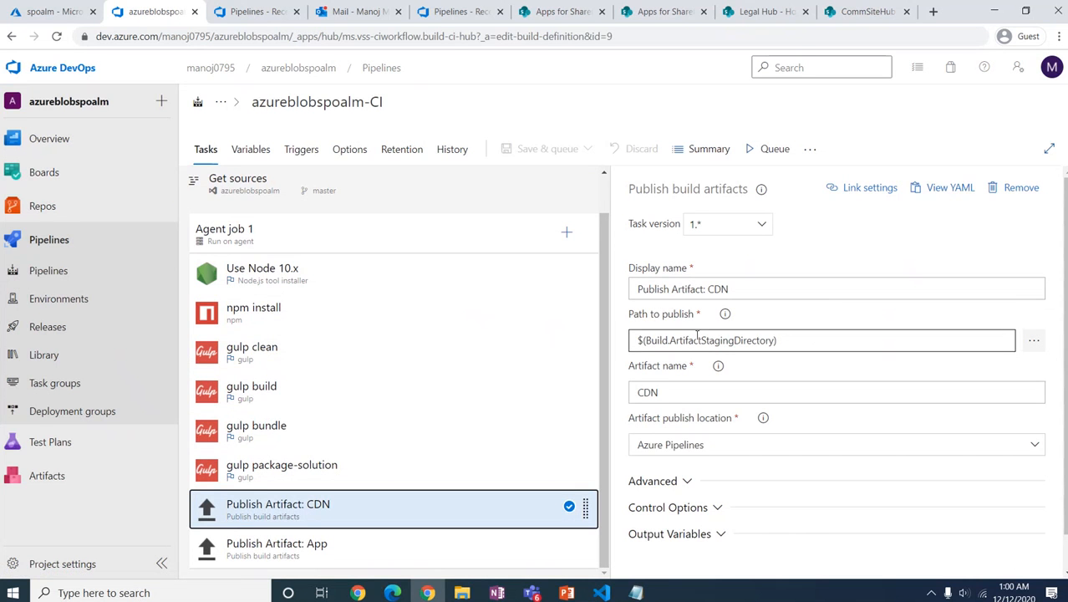
click(1035, 342)
click(386, 201)
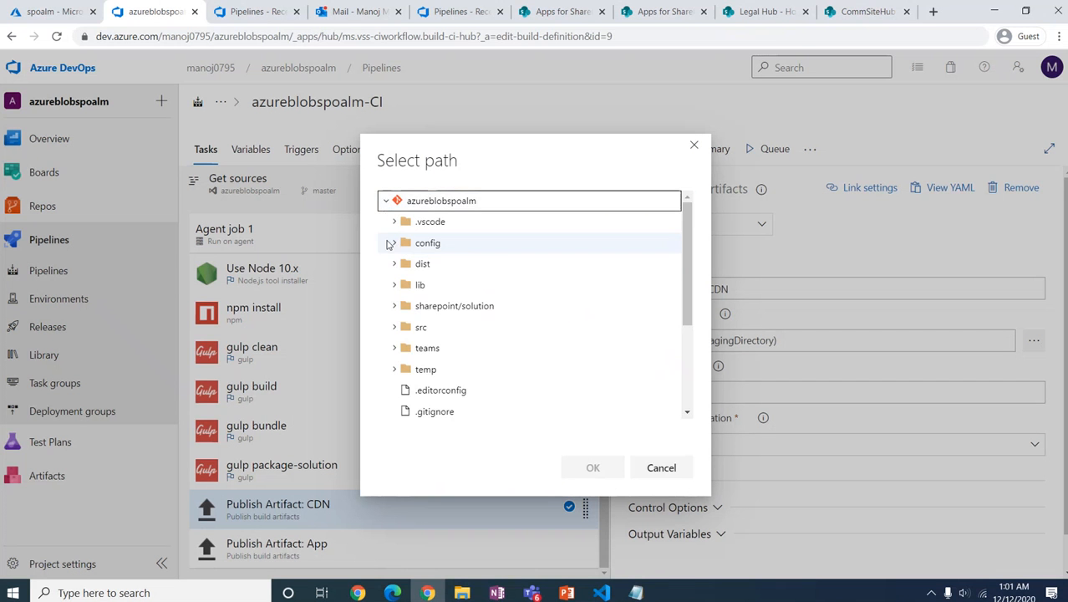
click(394, 369)
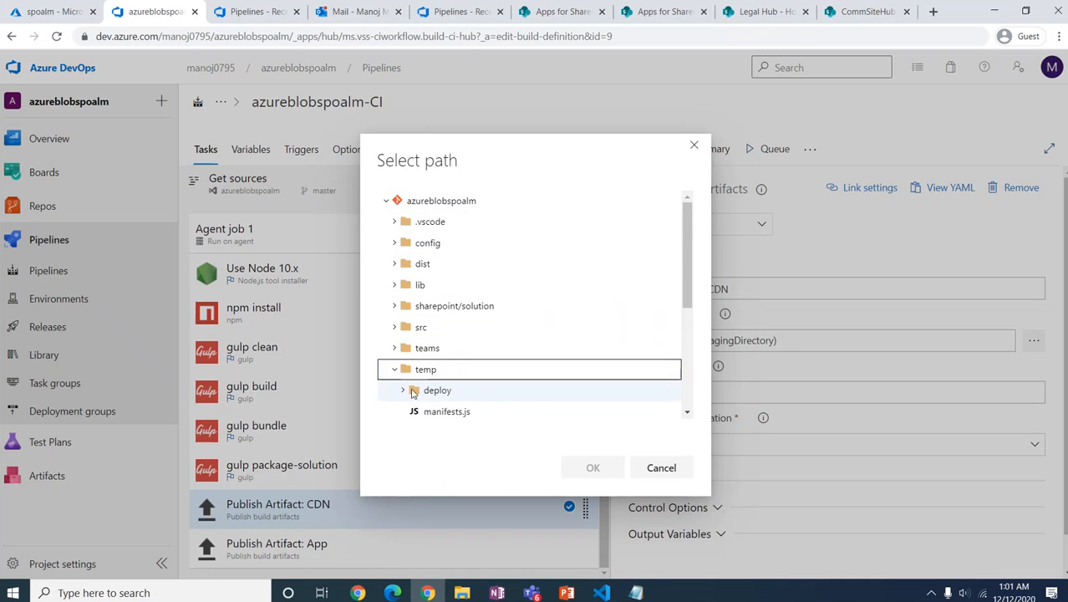
click(435, 391)
click(592, 467)
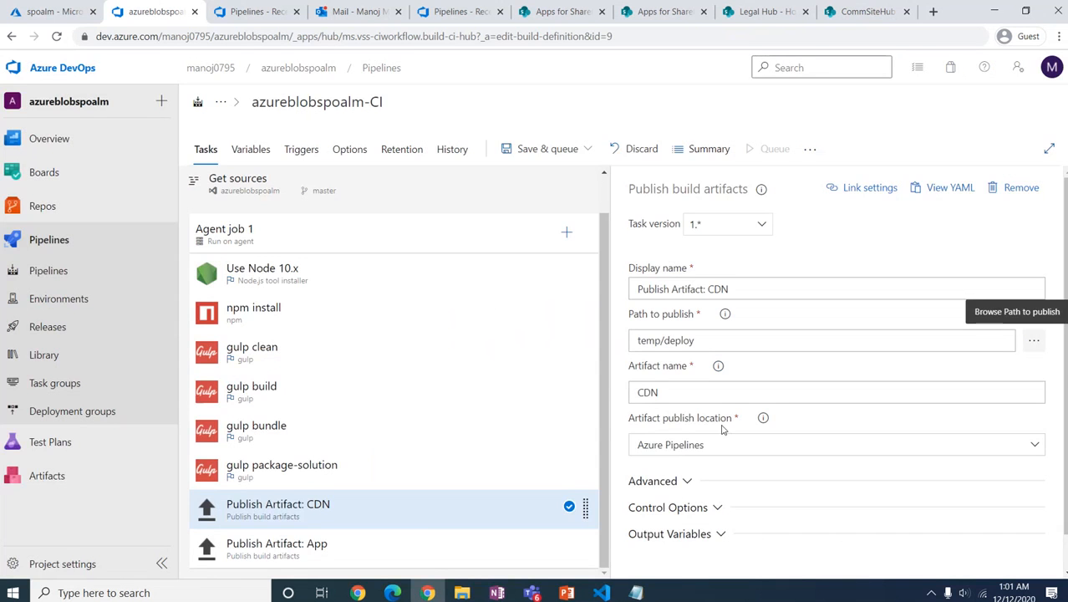
scroll(724, 426, down, 1)
Step: Set Publish Artifact: App's path to publish to sharepoint/solution
click(306, 557)
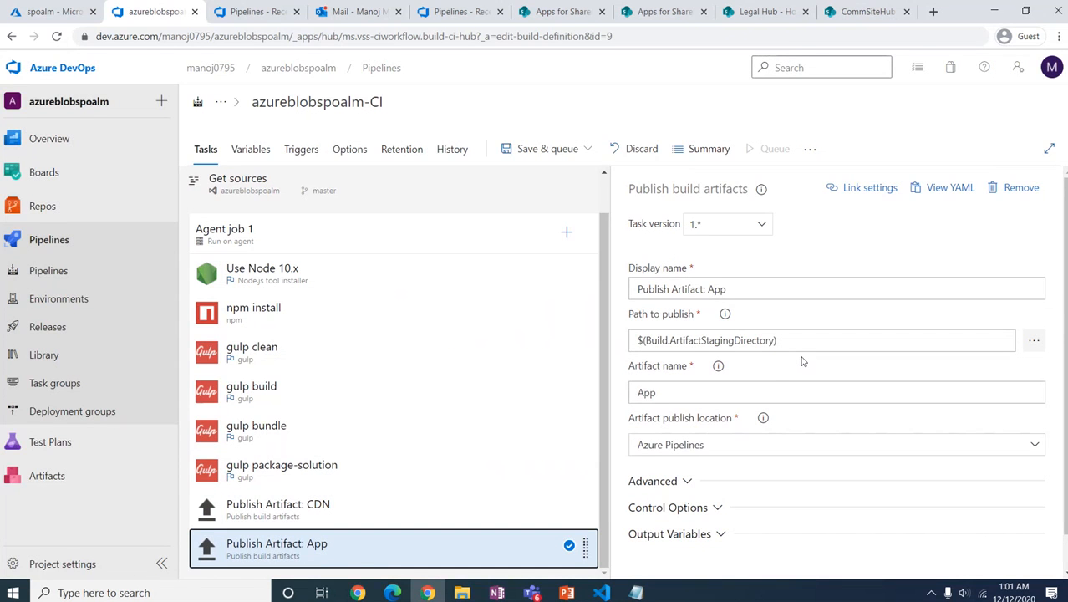
click(1033, 341)
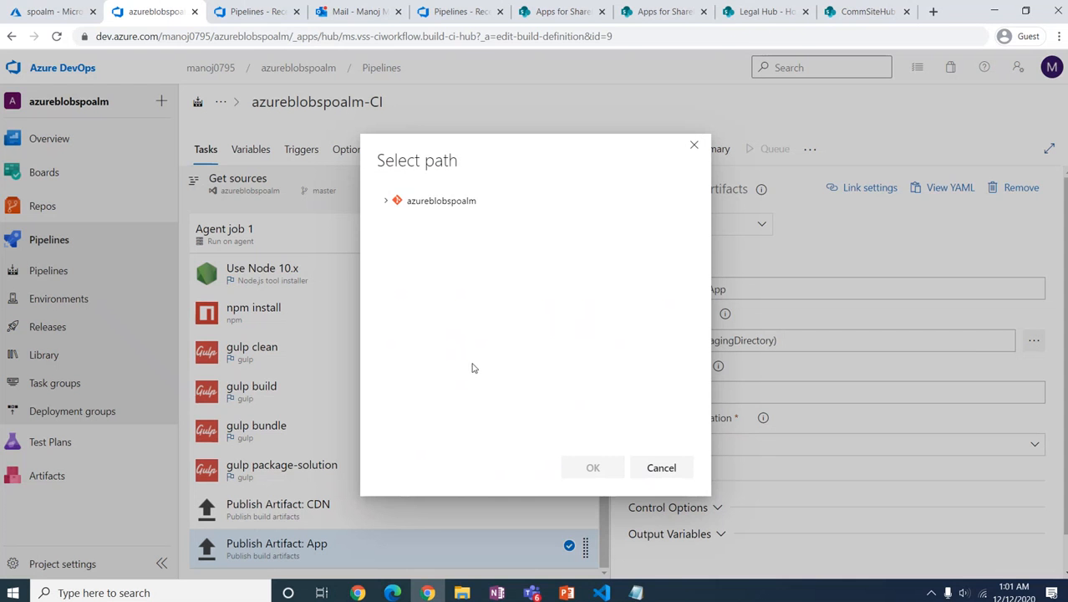
click(386, 200)
click(396, 307)
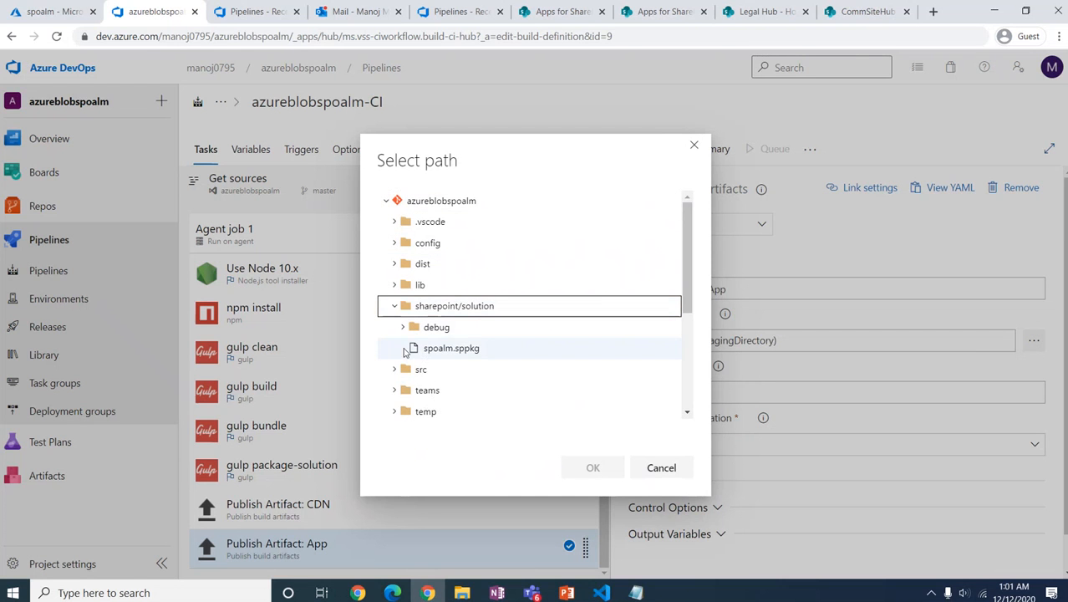
click(441, 308)
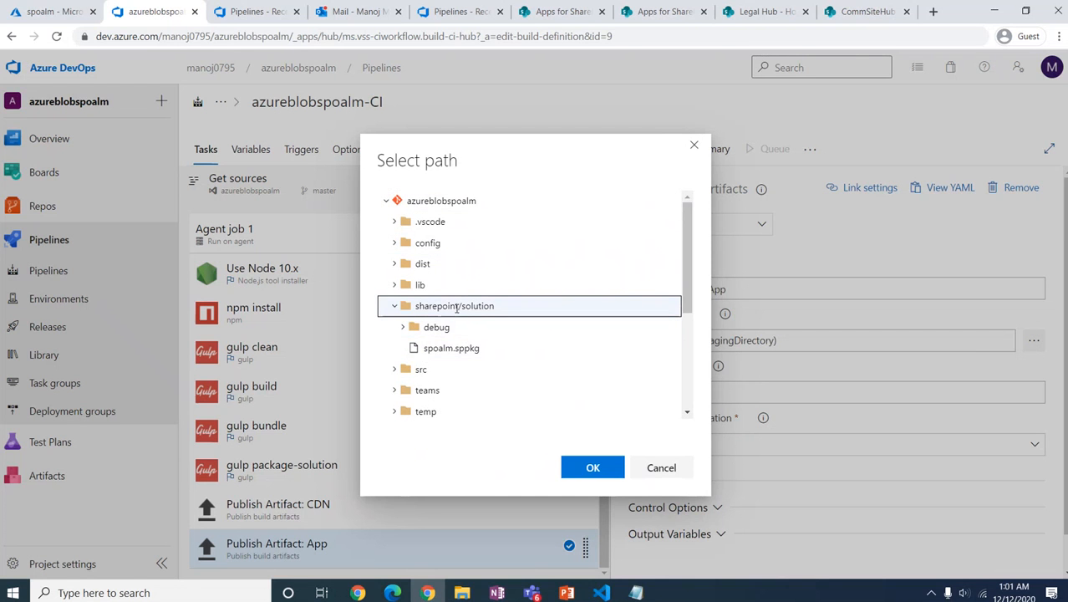
click(593, 467)
scroll(850, 451, down, 1)
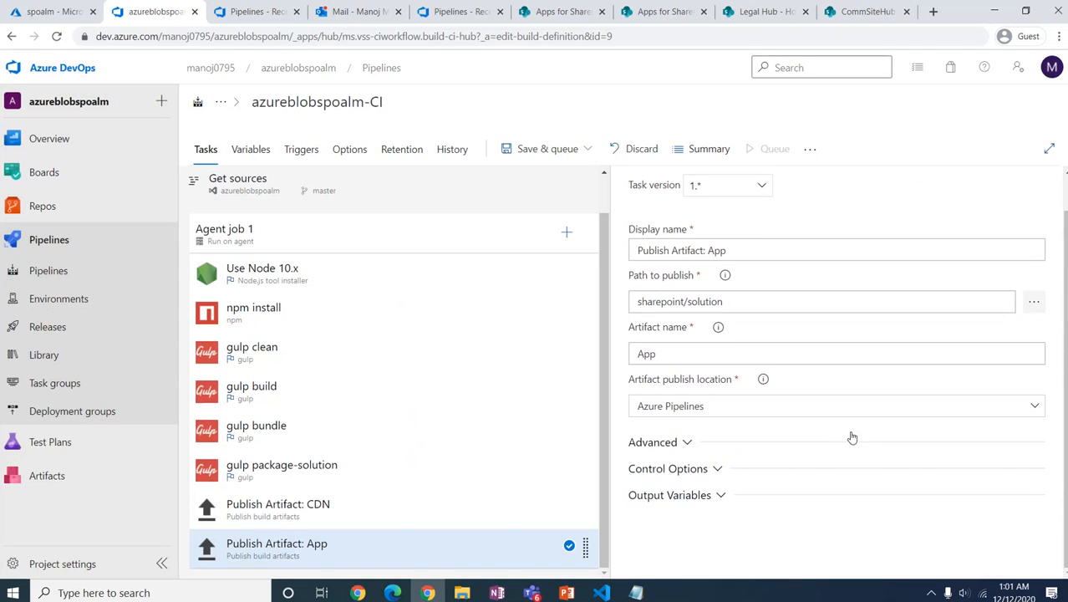
scroll(853, 433, up, 1)
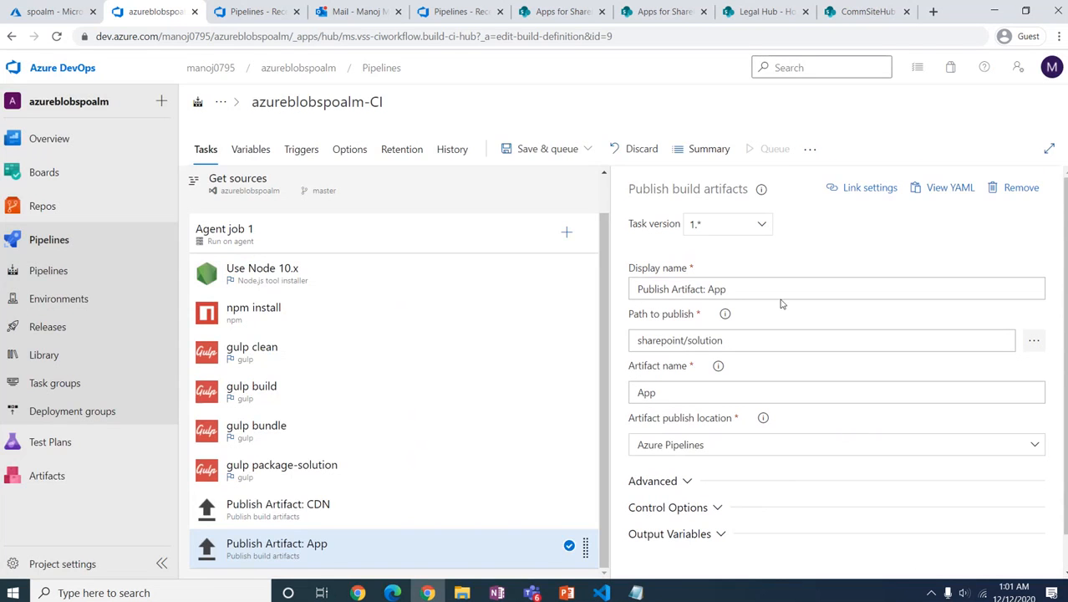
Step: Save the CI pipeline with the comment 'Path Corrected'
click(587, 150)
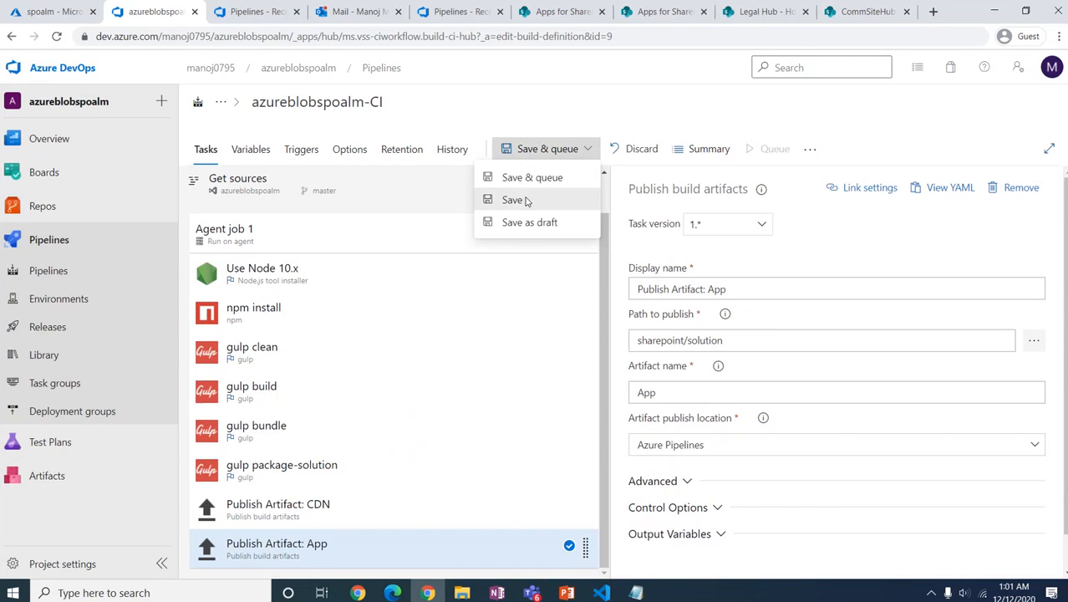
click(528, 200)
click(573, 321)
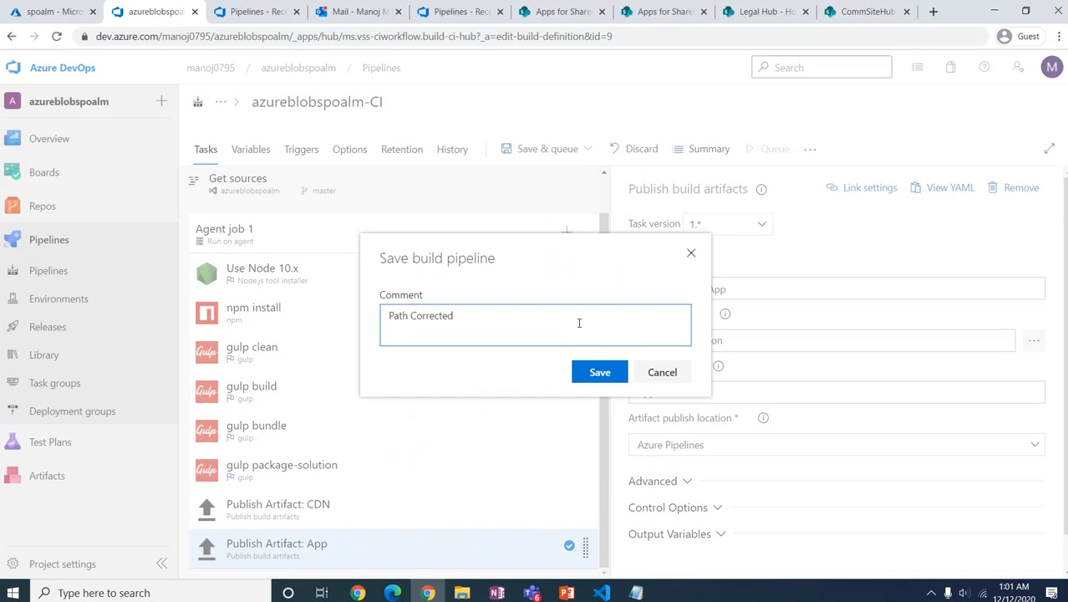
click(600, 373)
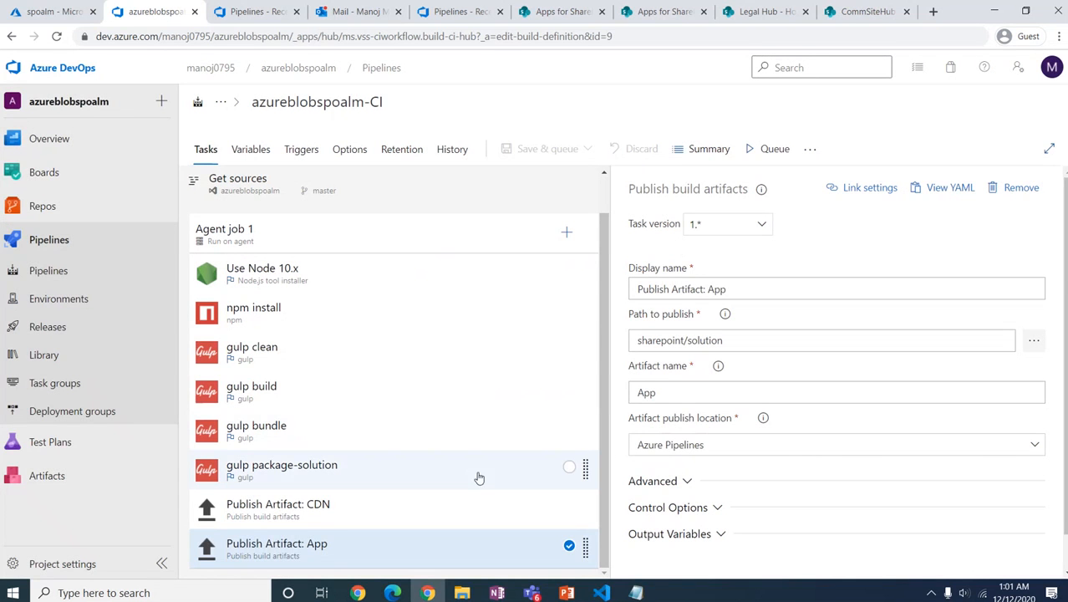
Step: Queue run #93 of the pipeline on the master branch
click(775, 151)
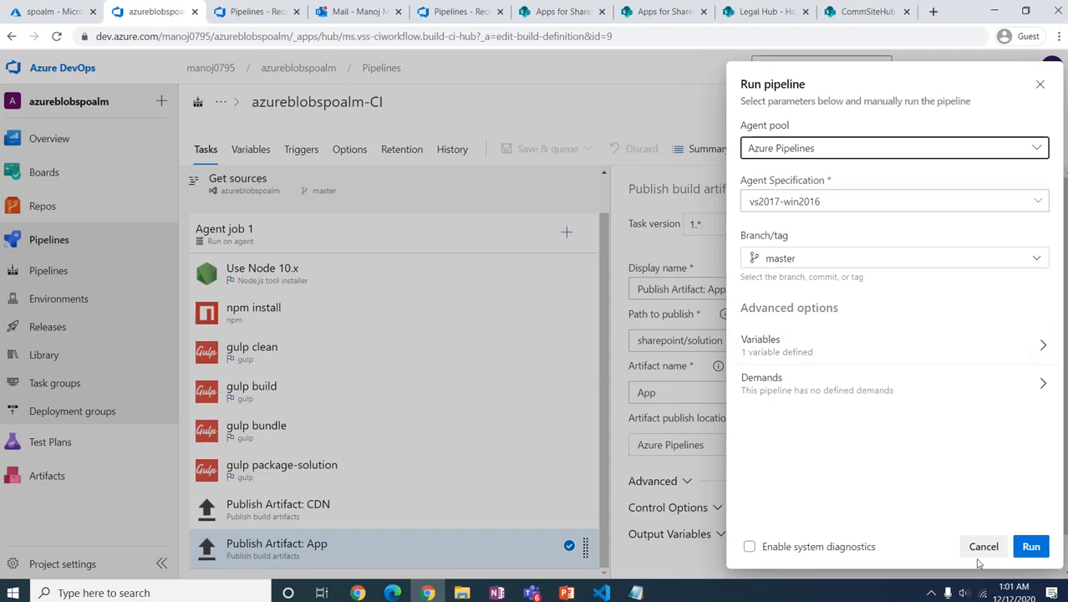
click(1030, 546)
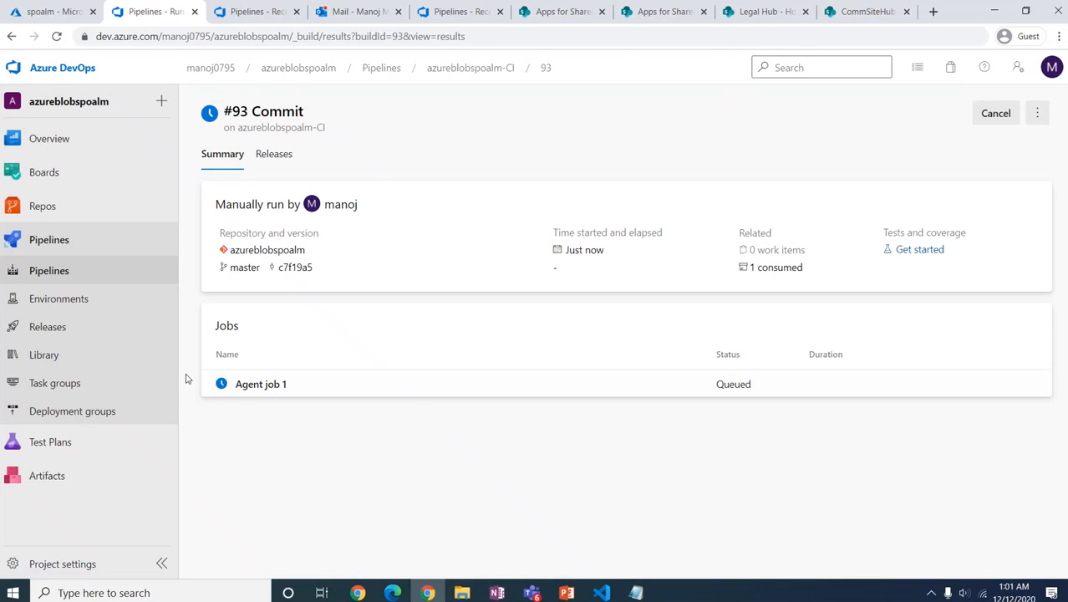
click(41, 326)
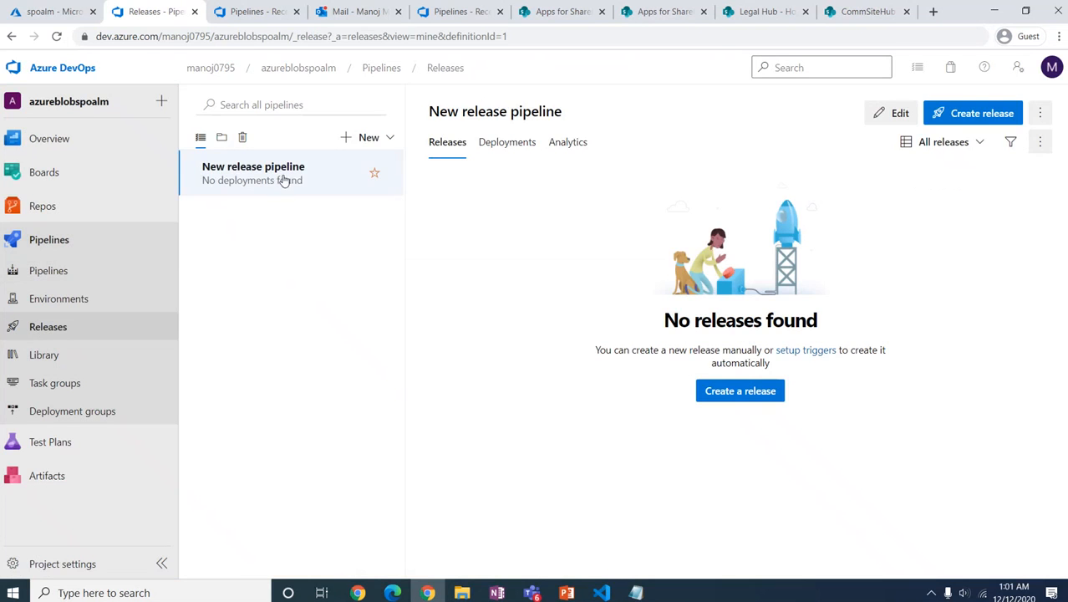
Step: In New release pipeline's DevEnv stage, check the AzureBlobFileCopy source against the CI artifact, leaving _azureblobspoalm-CI unchanged
click(884, 113)
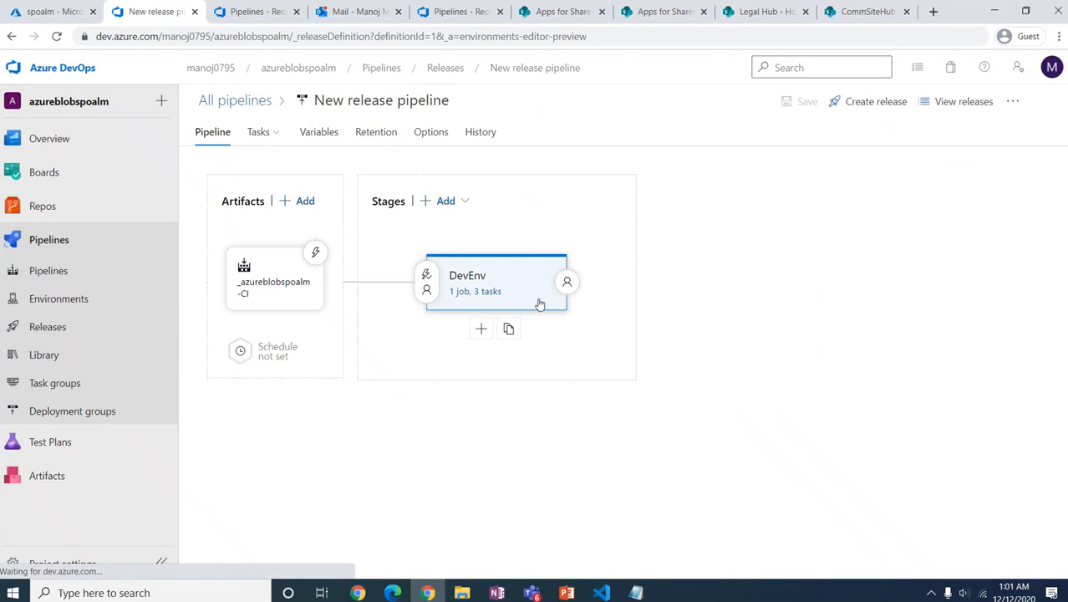
click(467, 292)
click(349, 269)
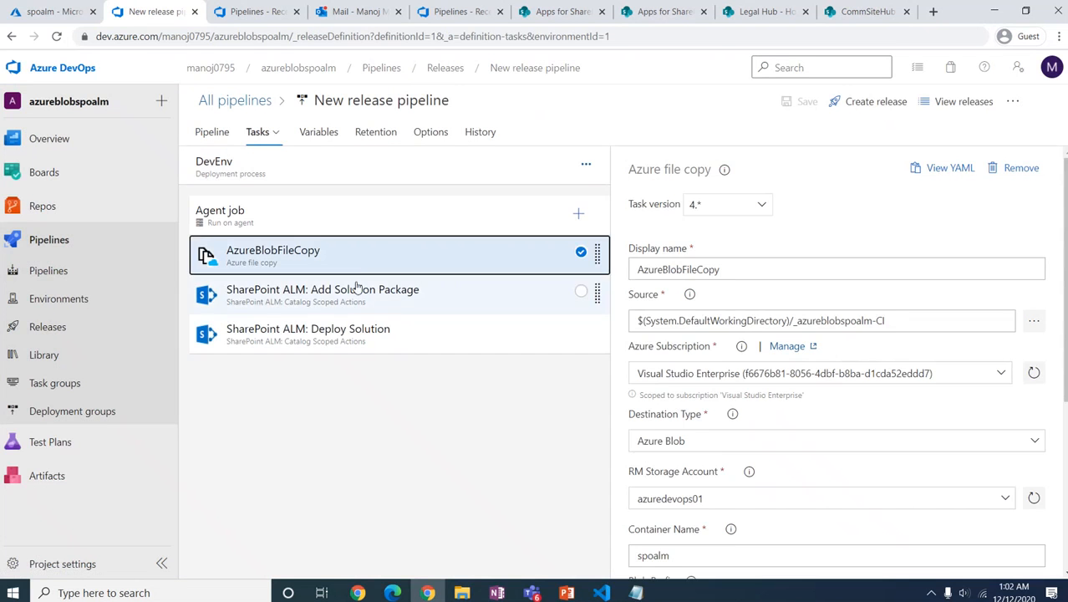
click(1035, 329)
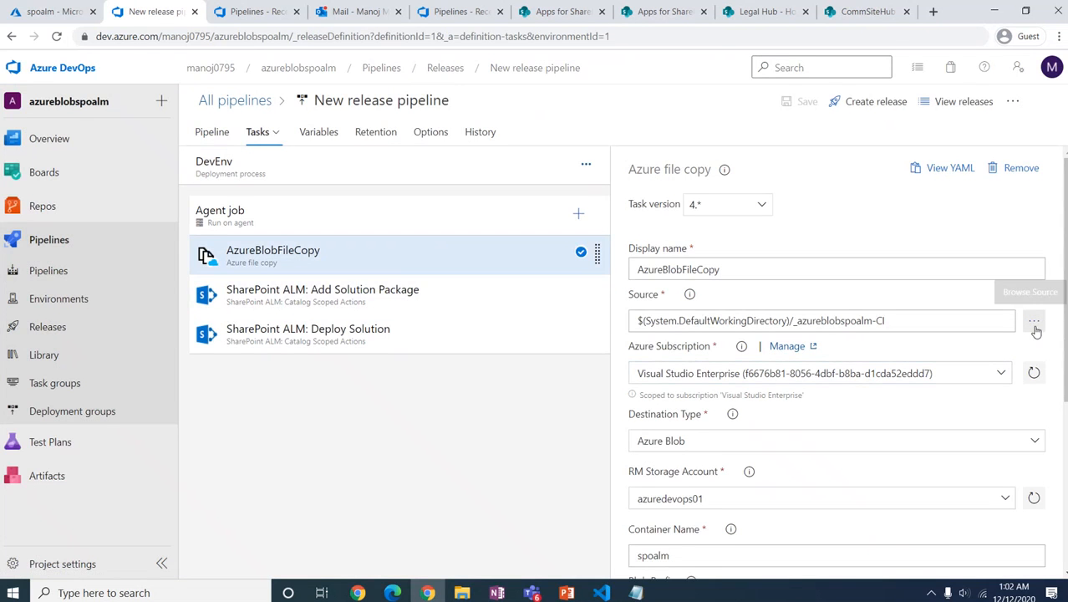
click(377, 220)
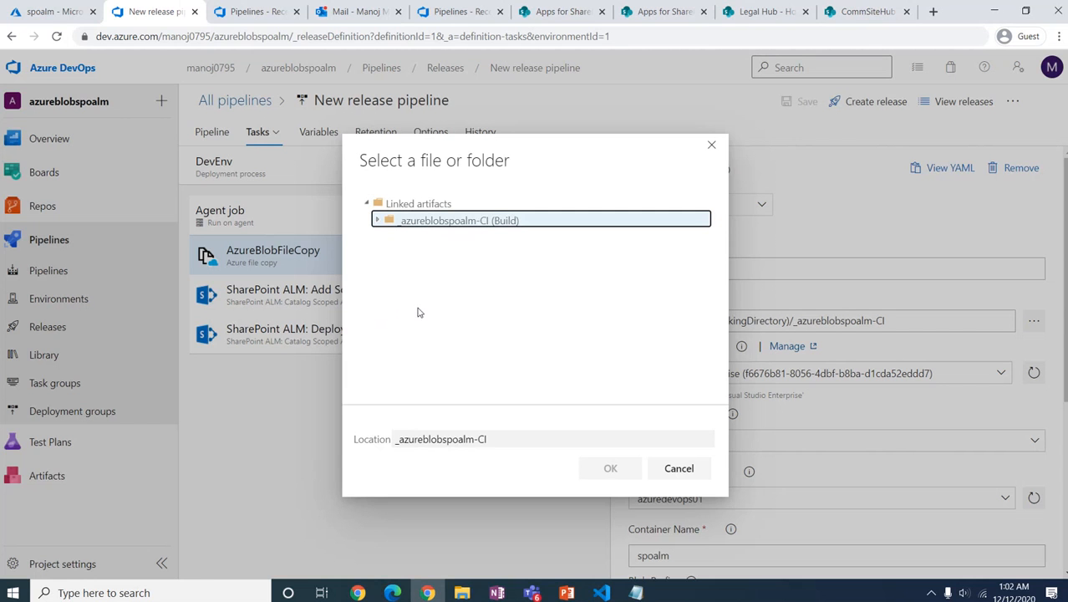
click(682, 469)
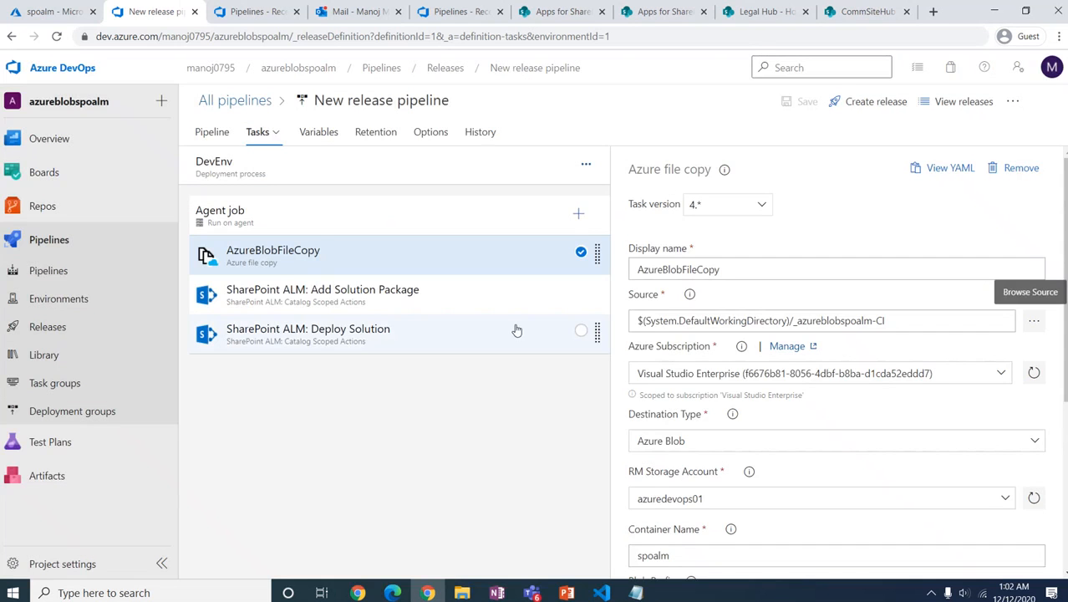
Step: Open run #93 of azureblobspoalm-CI and view Agent job 1's live log
click(47, 271)
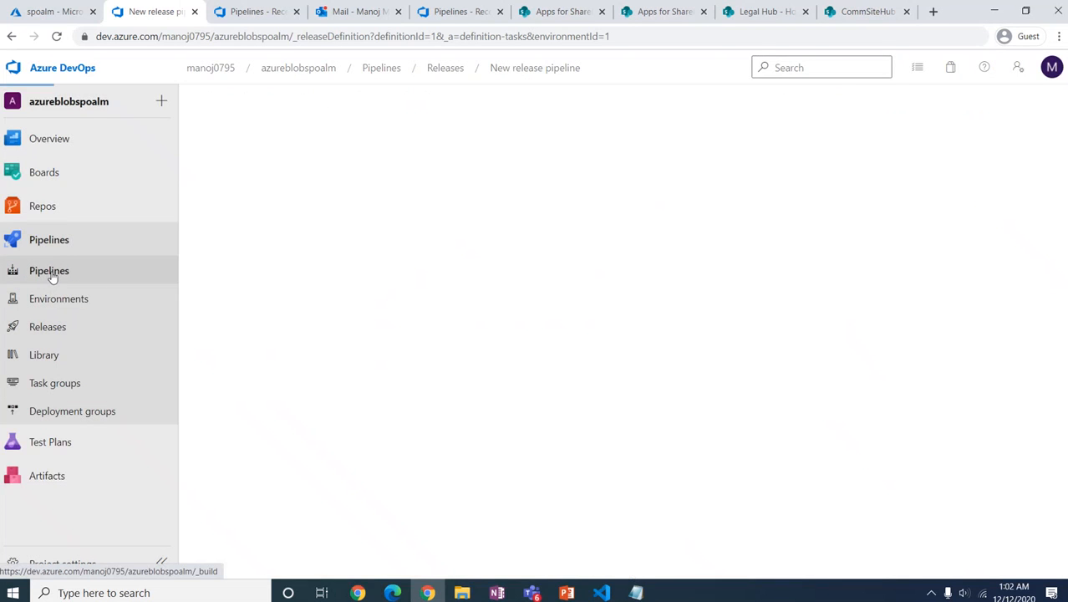
click(284, 261)
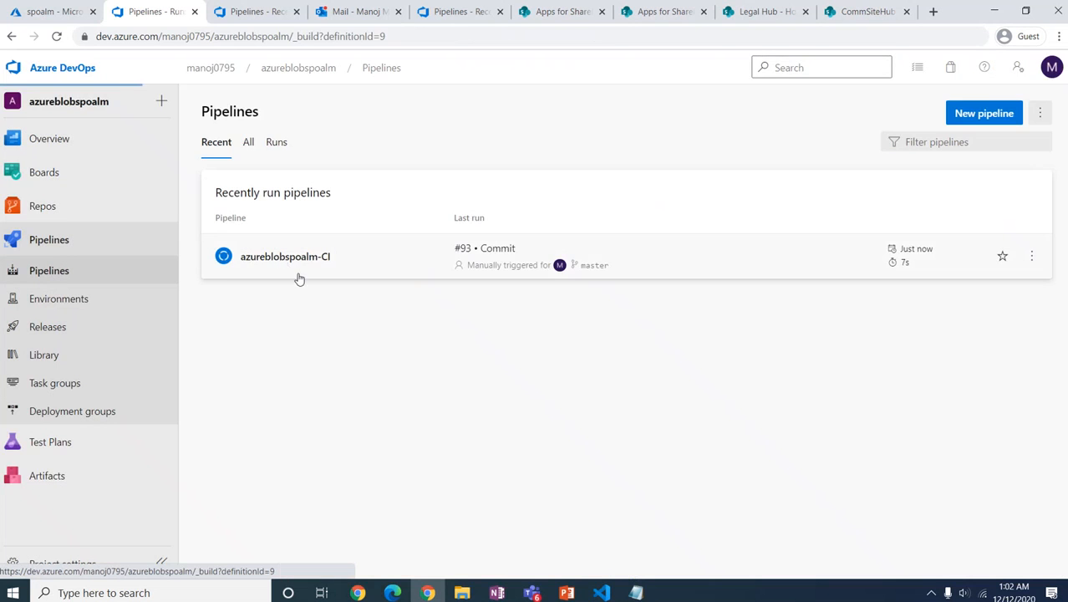
click(250, 226)
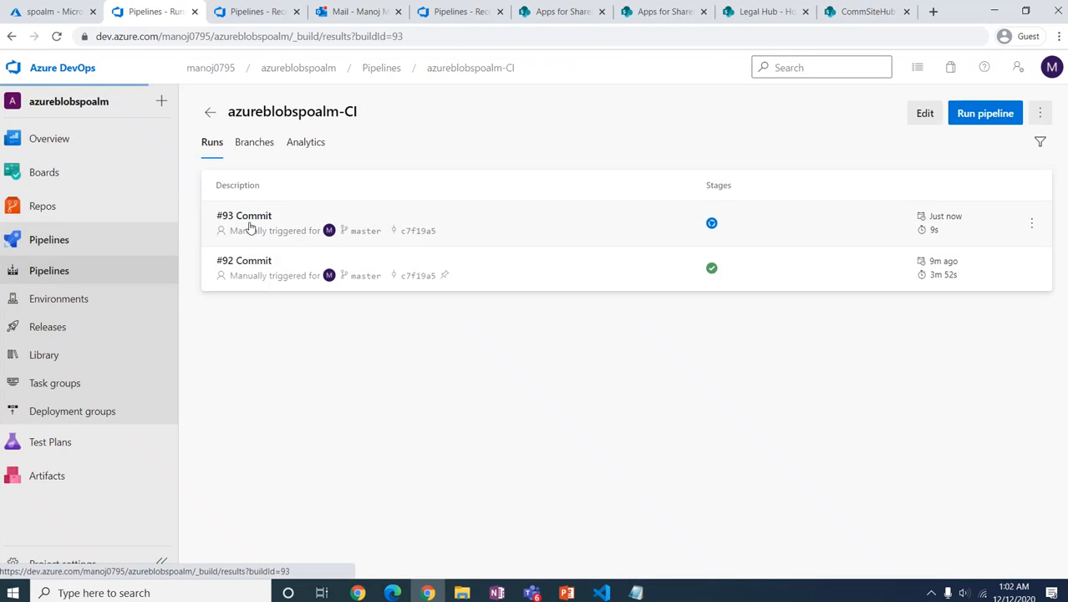
click(251, 384)
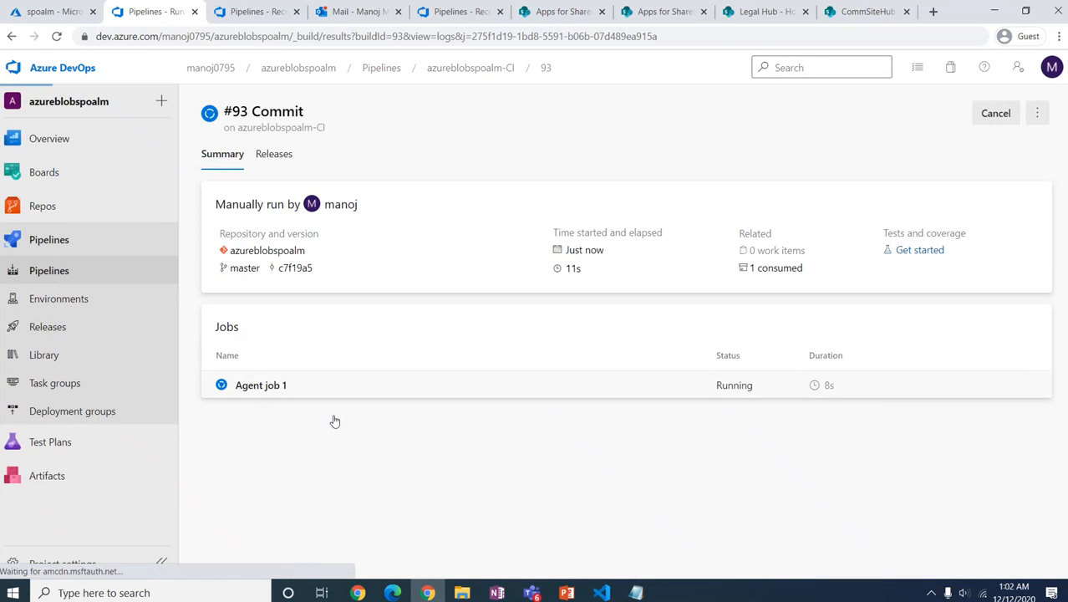
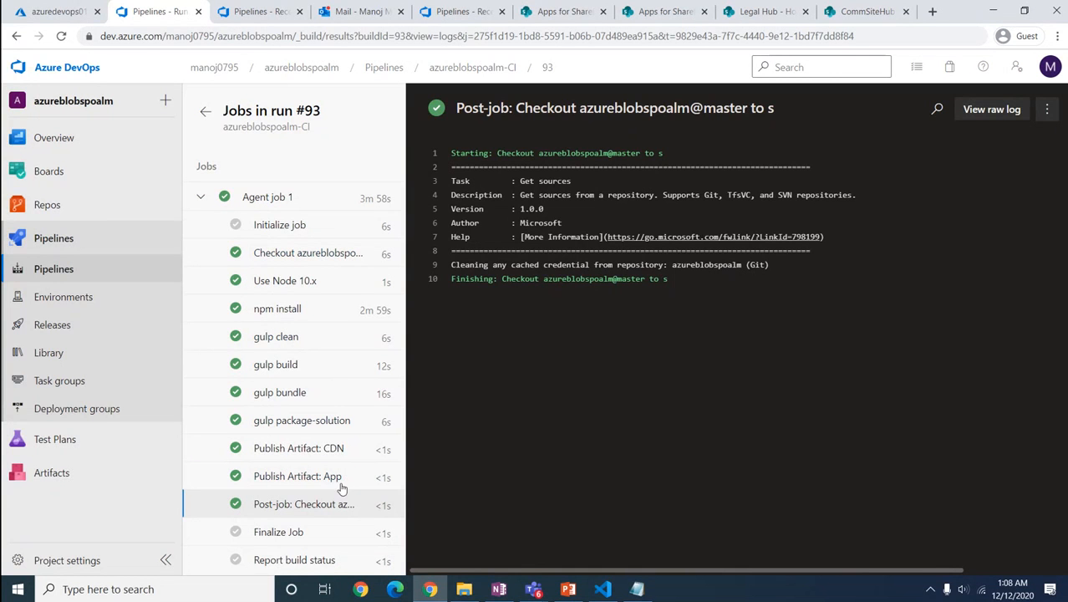
Step: Go to Pipelines > Releases to view New release pipeline's empty release list
click(84, 325)
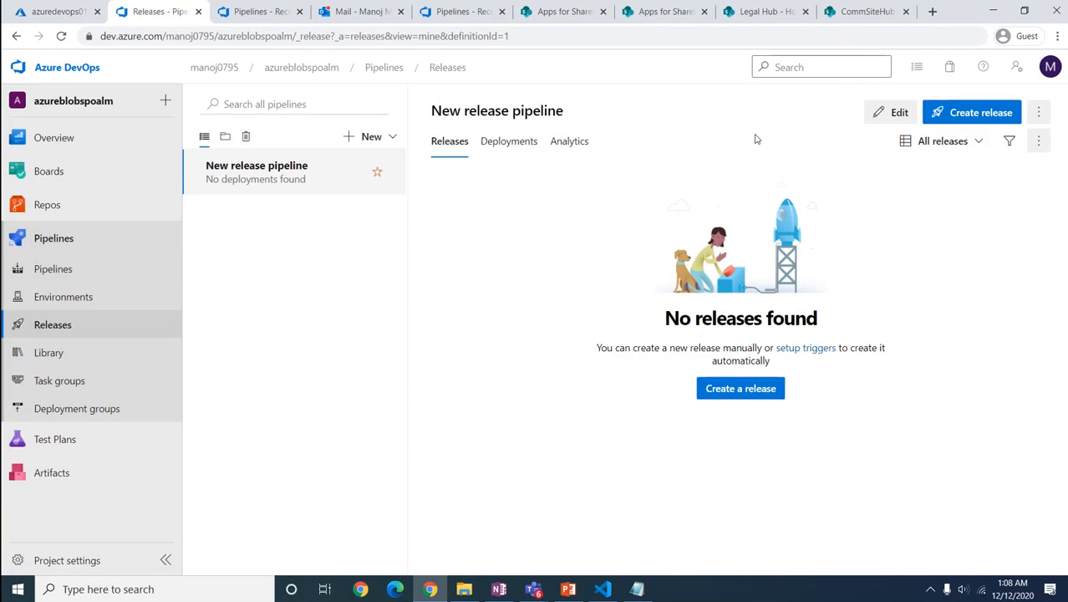
Step: In the DevEnv AzureBlobFileCopy task, set the source to the _azureblobspoalm-CI/CDN folder
click(891, 112)
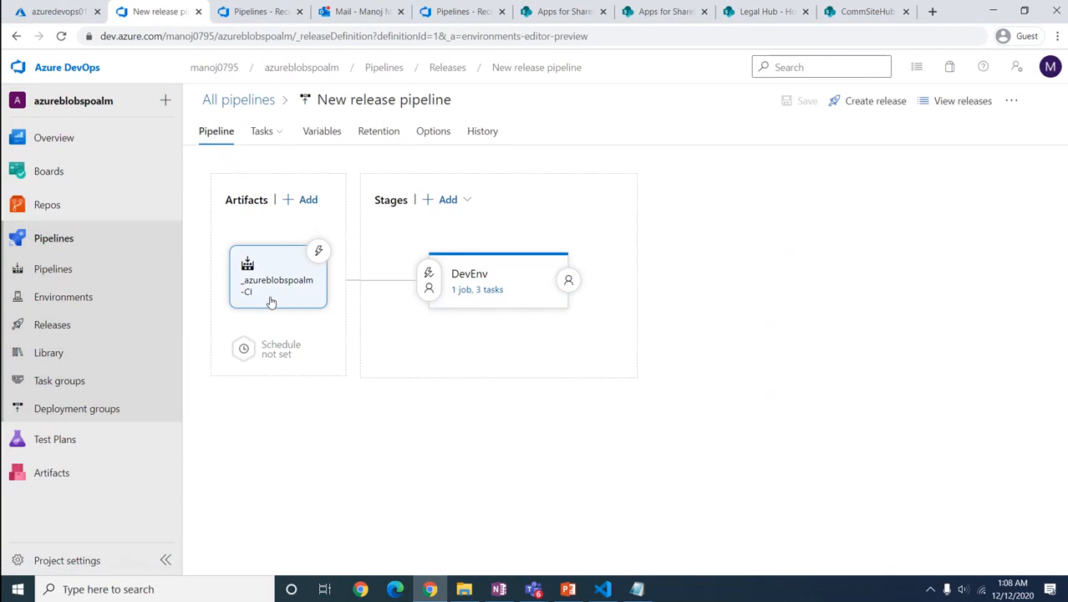
click(476, 295)
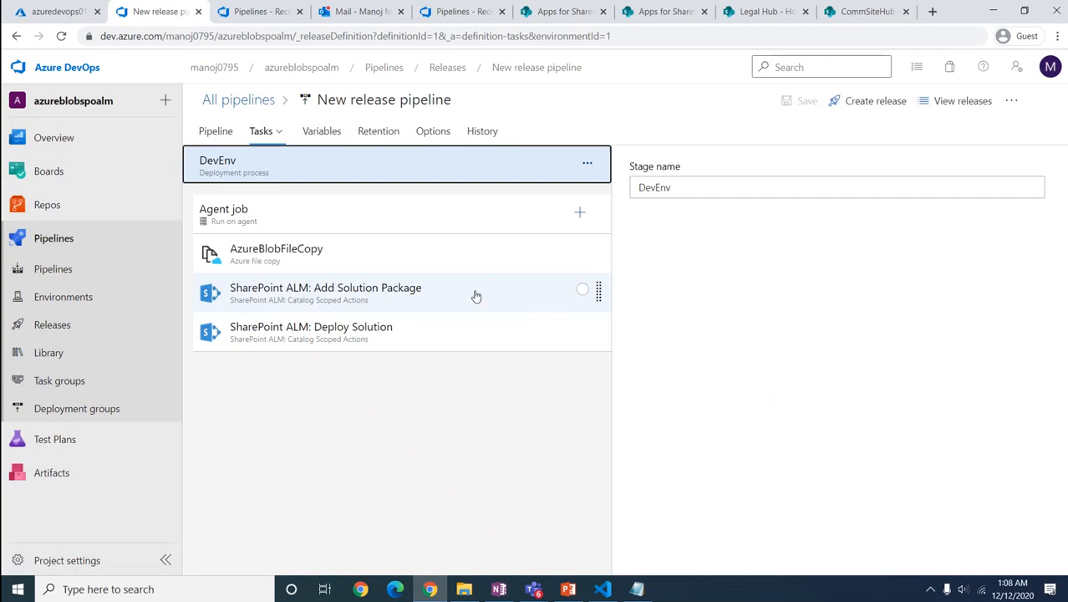
click(361, 262)
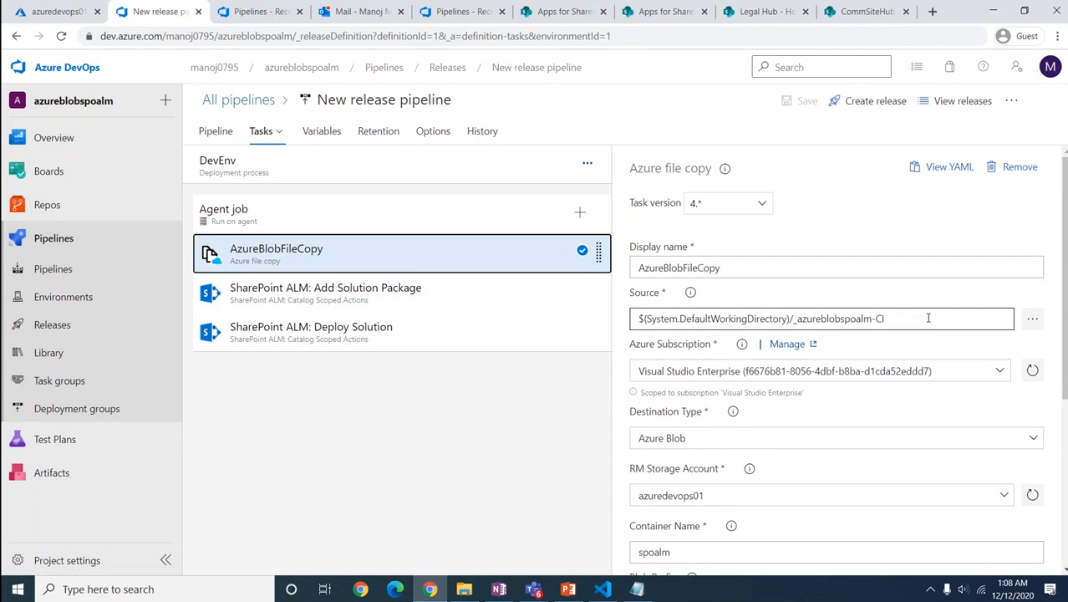
click(1034, 322)
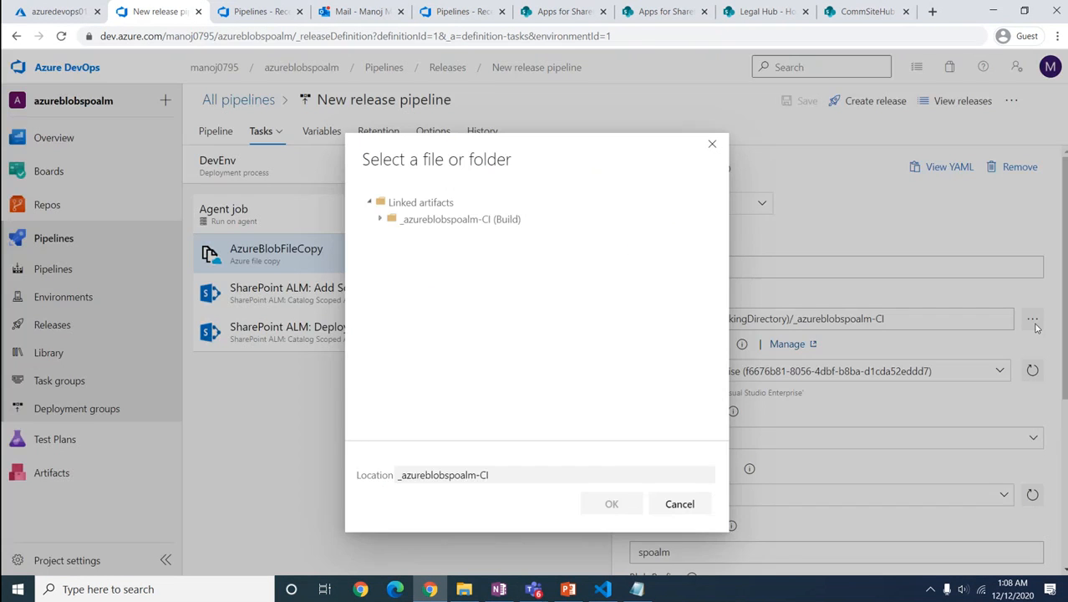
click(380, 220)
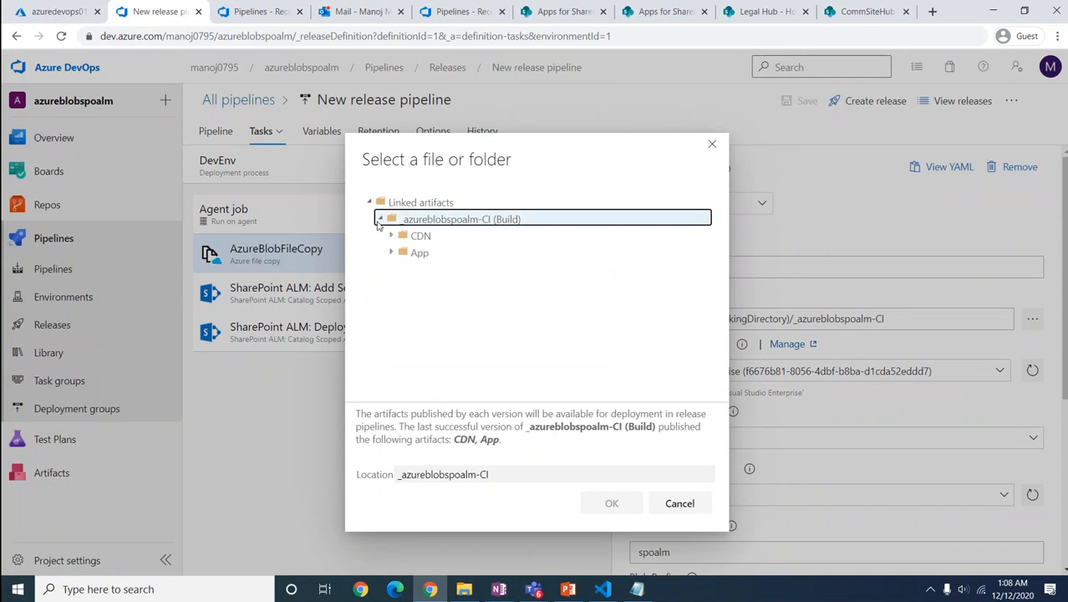
click(420, 236)
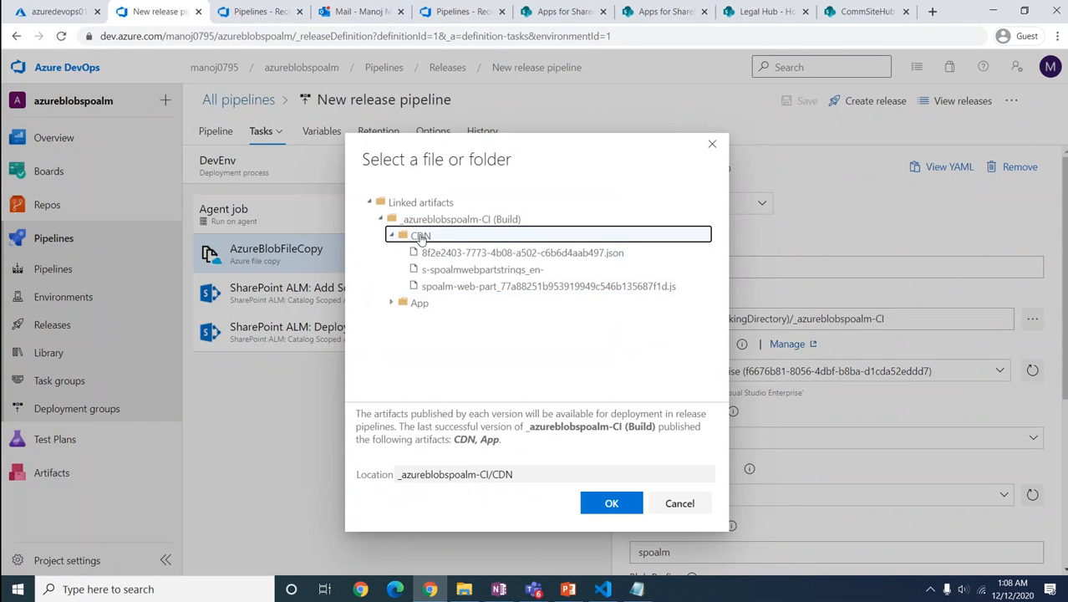
click(612, 503)
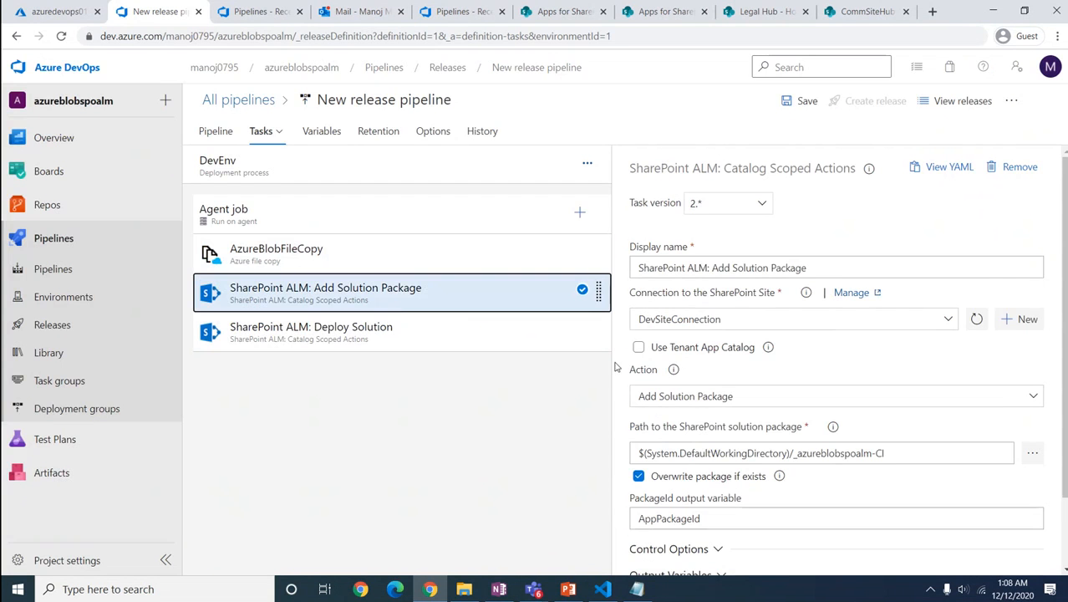
Step: Set the SharePoint solution package path to App/spoalm.sppkg from the build artifact
click(1032, 453)
click(386, 221)
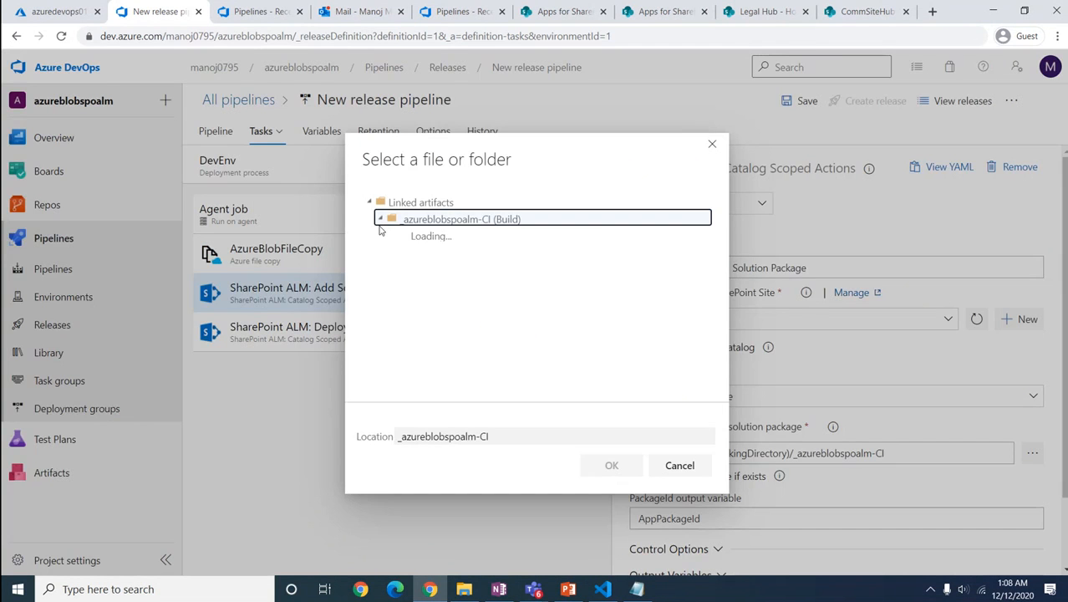
click(402, 252)
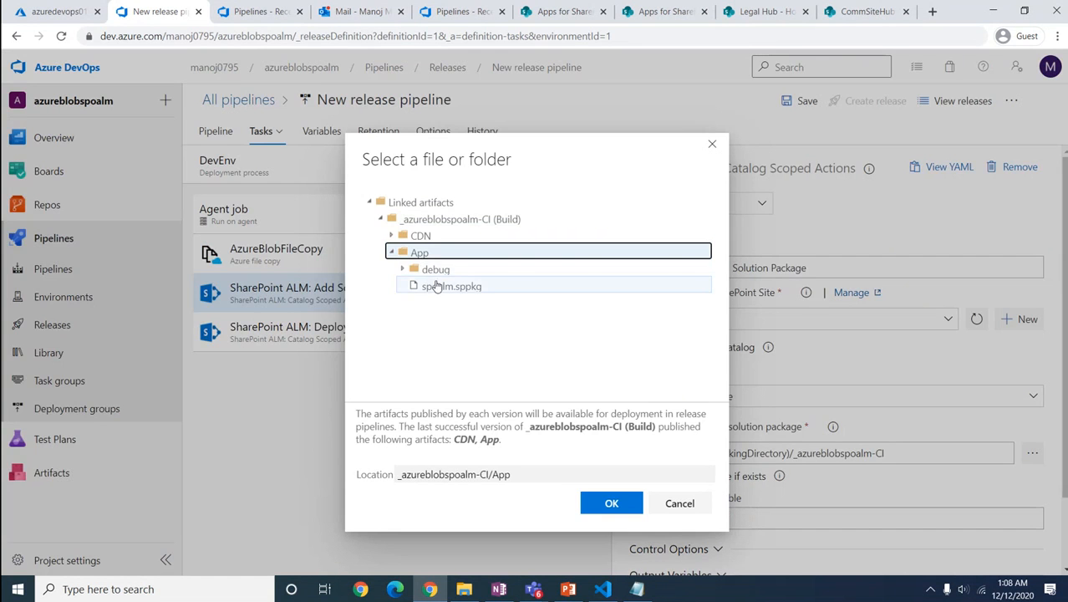
click(436, 288)
click(611, 505)
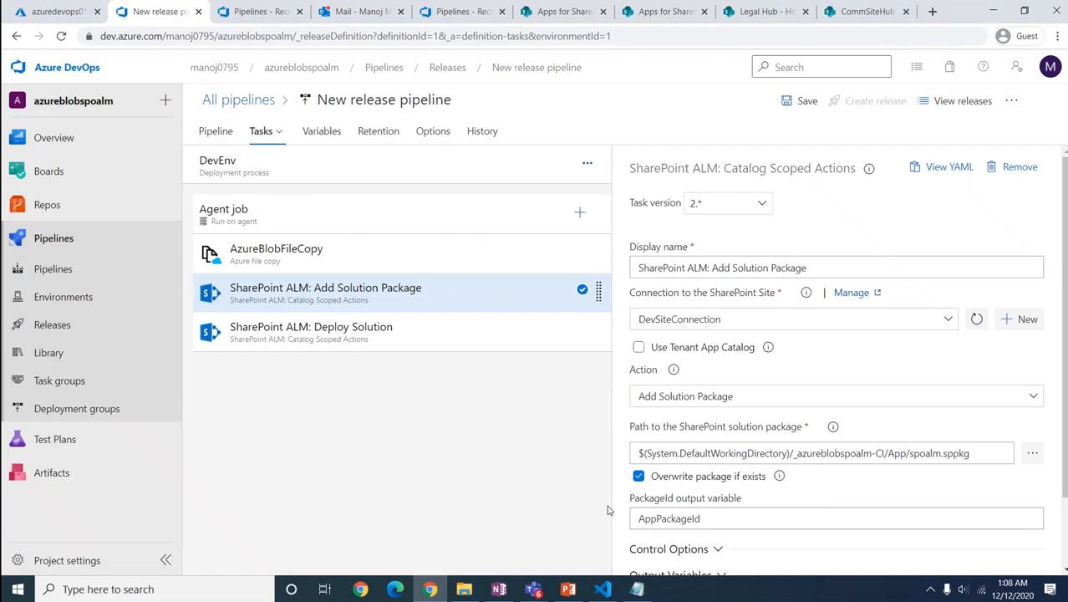
scroll(869, 492, down, 2)
scroll(871, 491, up, 2)
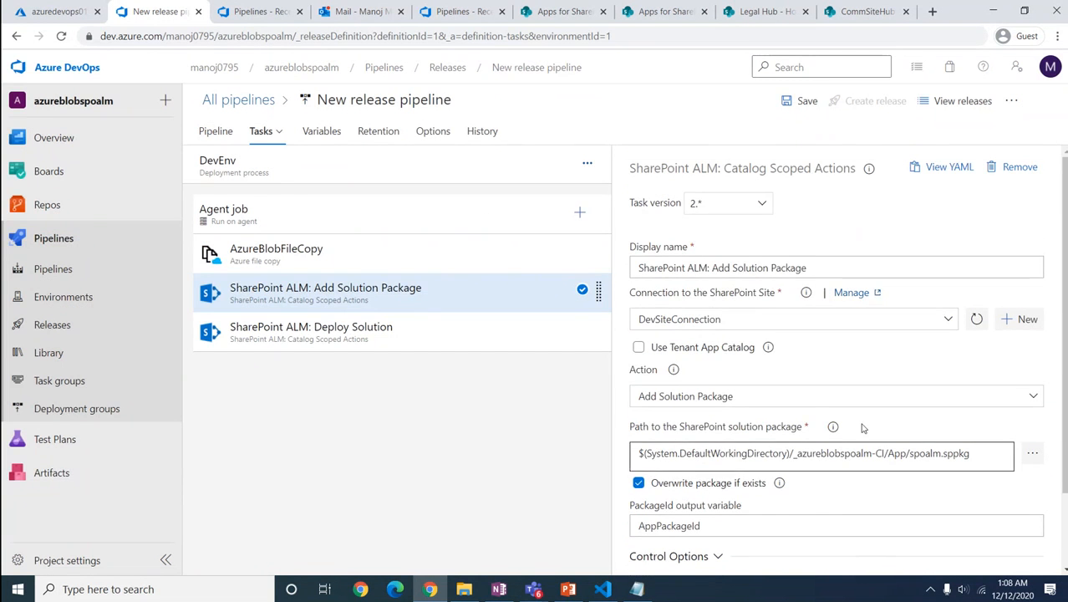
click(338, 328)
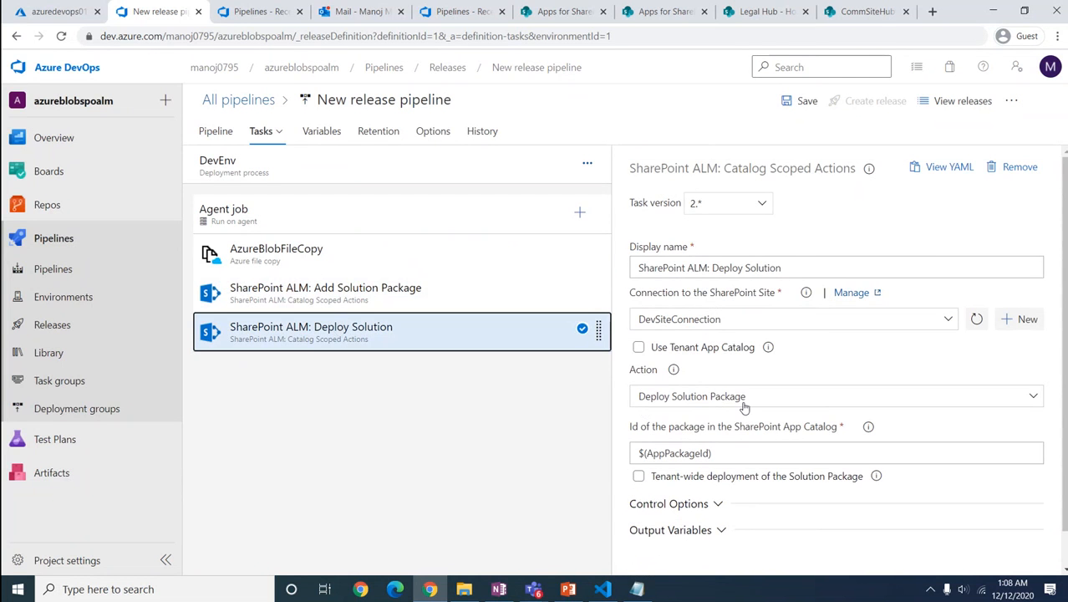
Step: Save the release pipeline with the comment 'Path Updated' and return to Releases
click(804, 104)
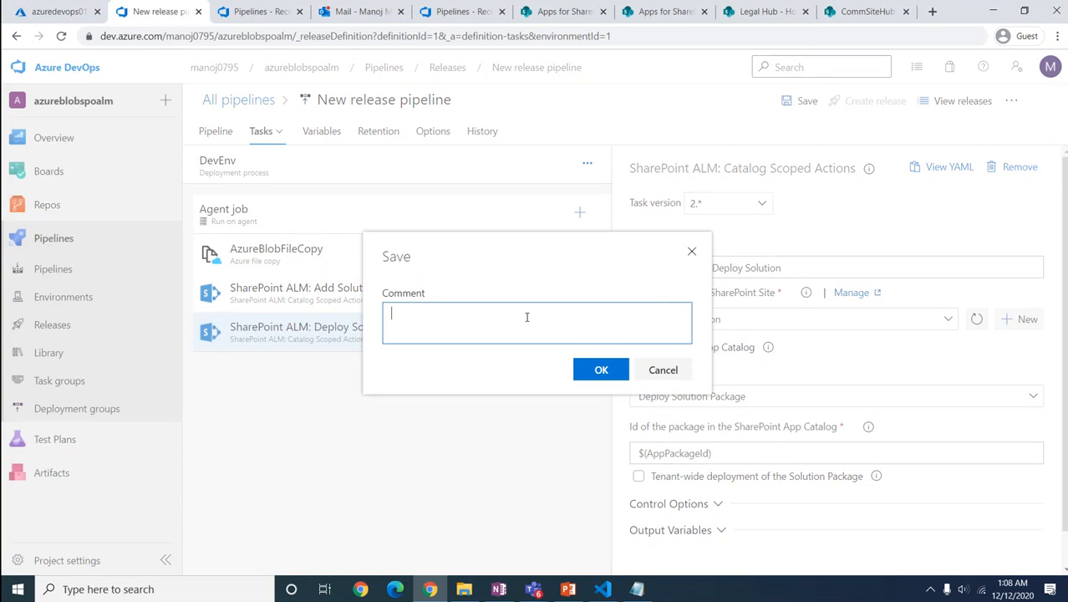
text(Path Updated)
click(612, 369)
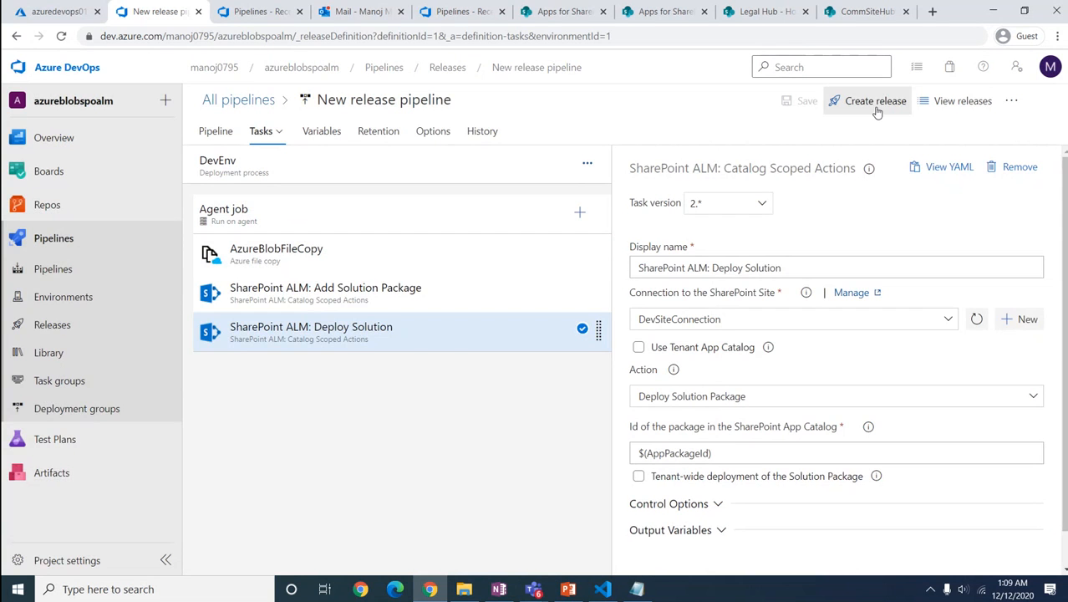
click(82, 329)
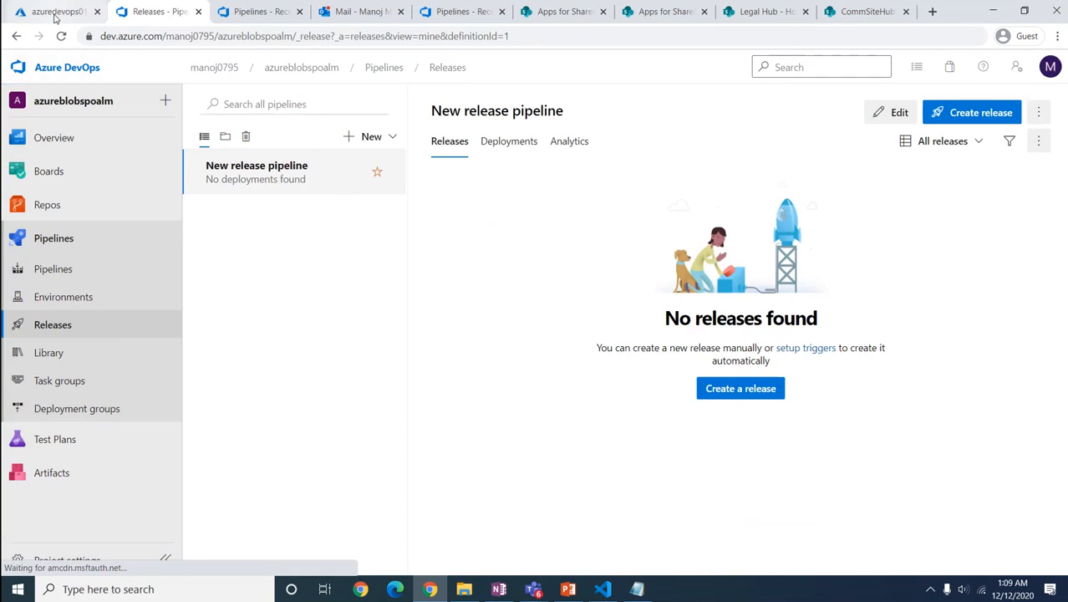
click(54, 15)
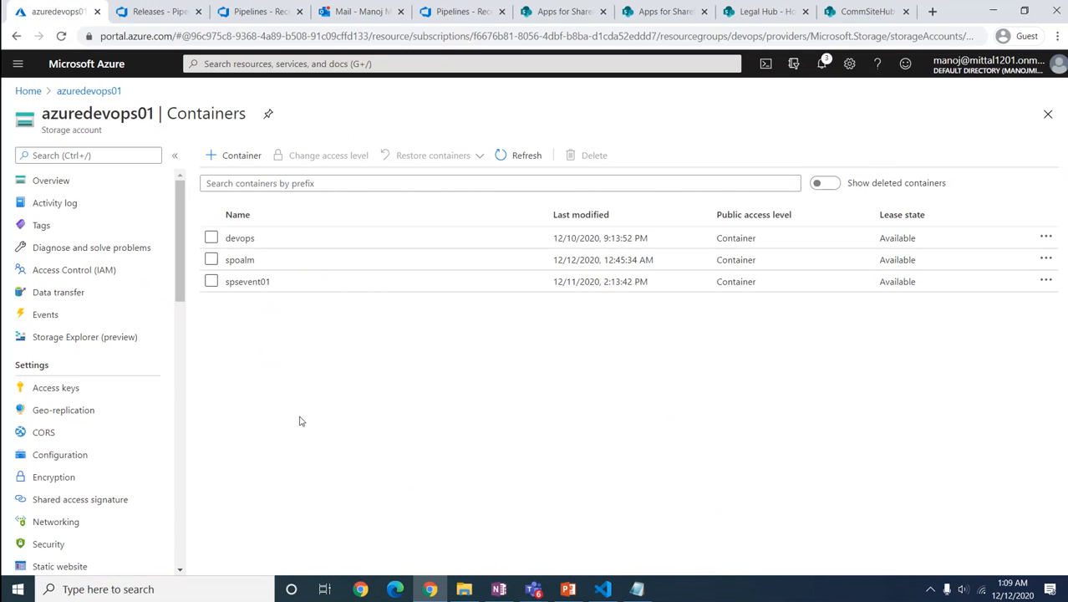
click(240, 262)
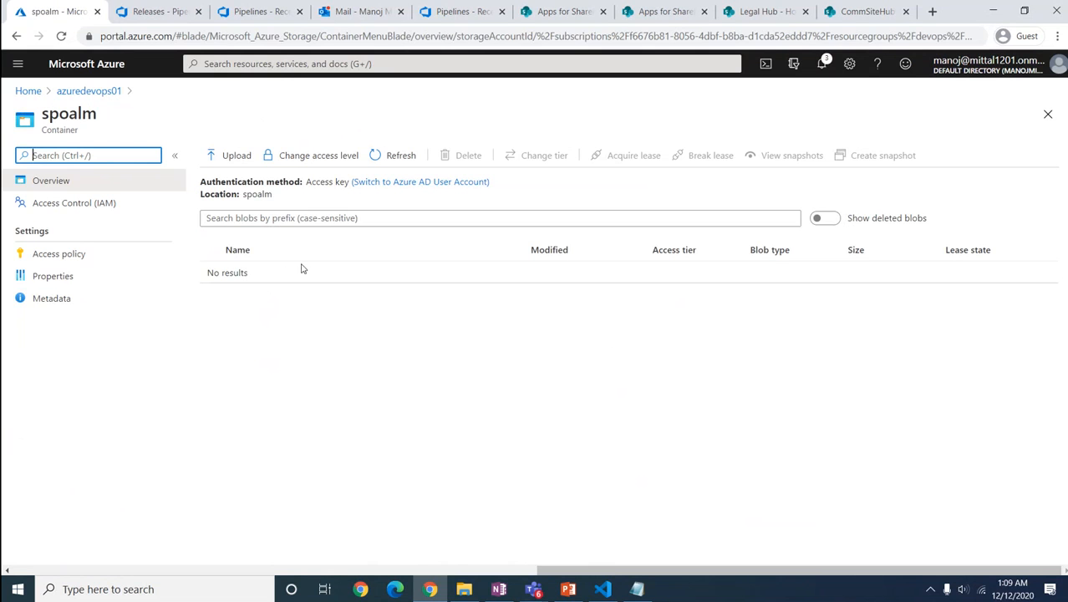
click(159, 12)
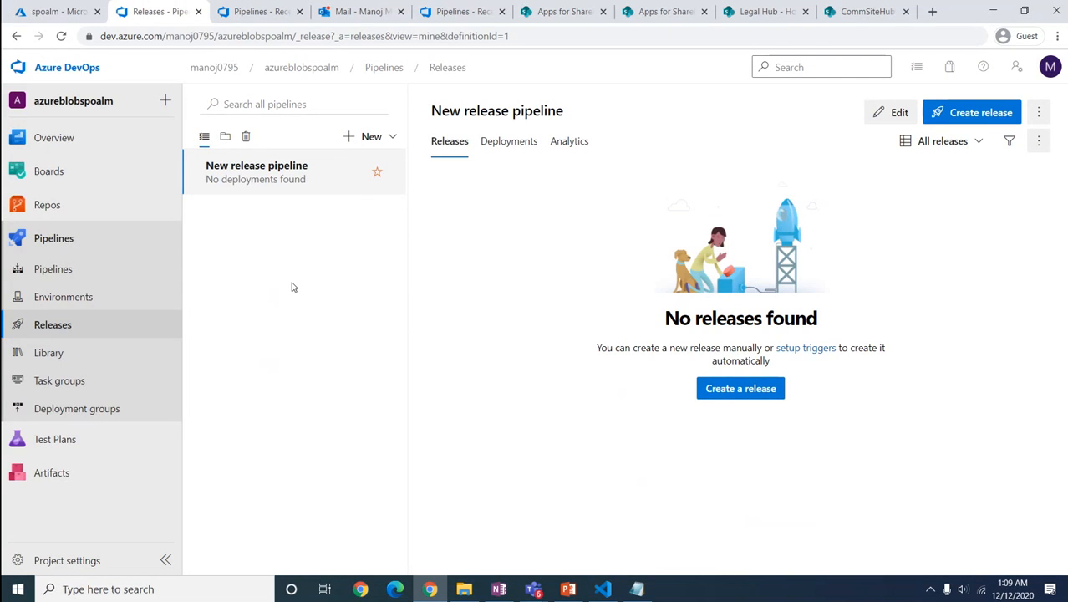
Step: Create a new release with the DevEnv stage set to trigger manually
click(963, 112)
click(742, 244)
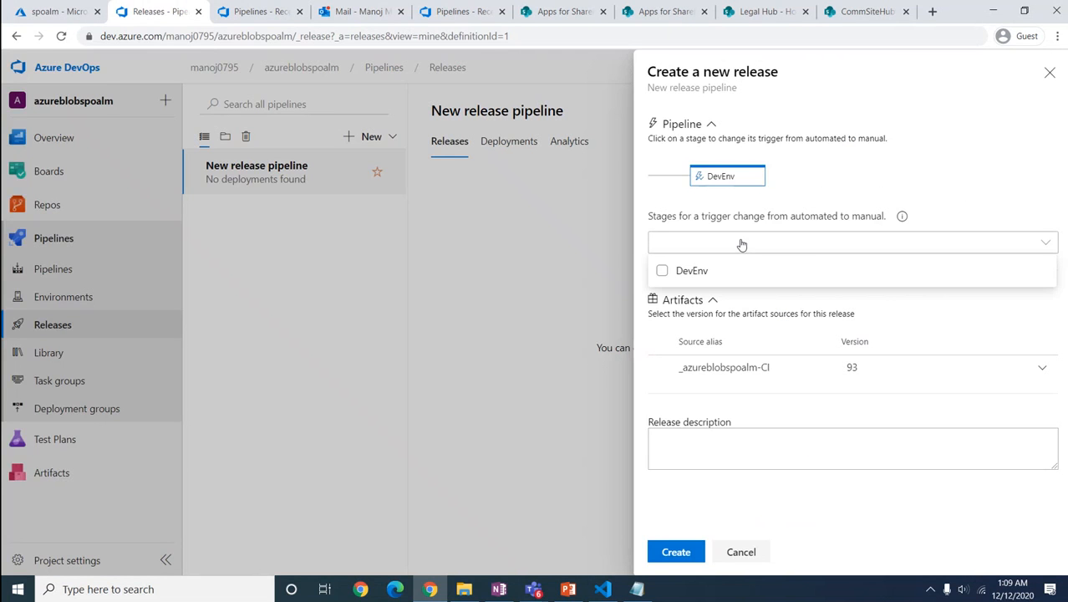
click(704, 269)
click(676, 553)
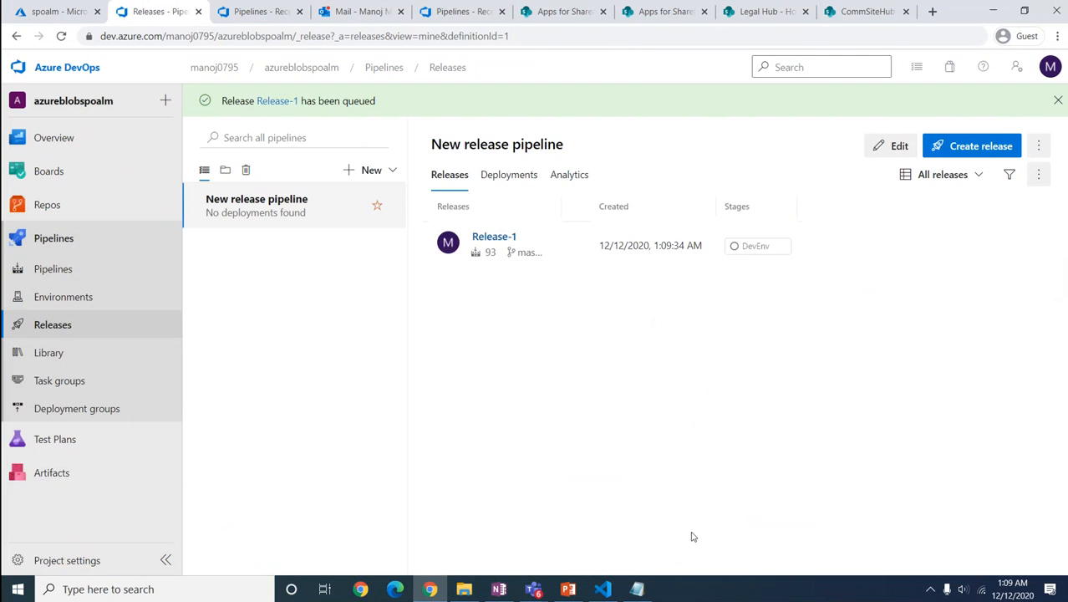
Step: Deploy Release-1 to the DevEnv stage and open the stage details
click(492, 238)
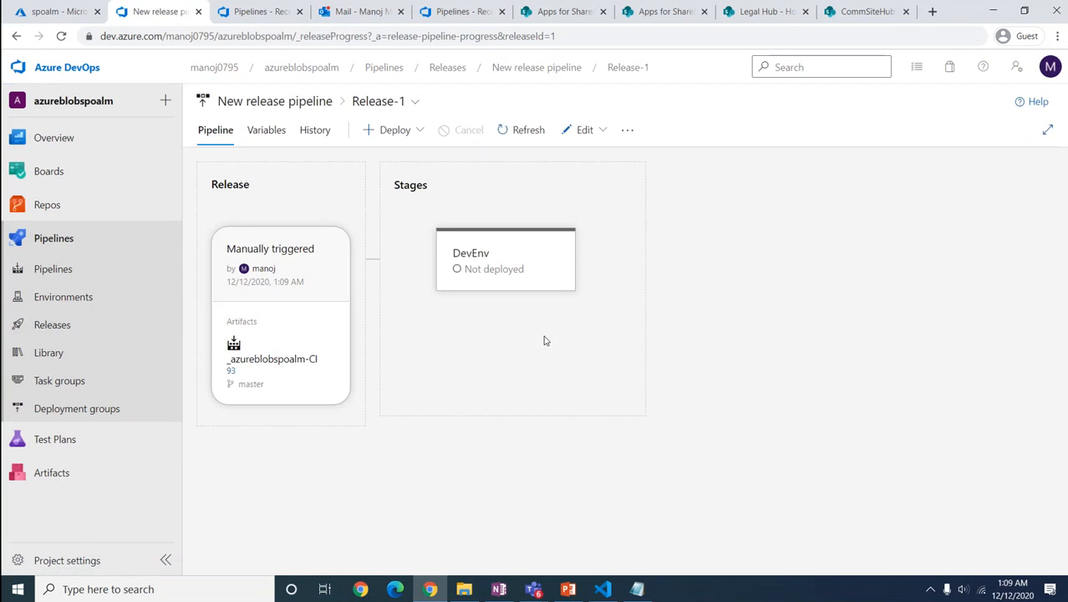
mouse_move(494, 274)
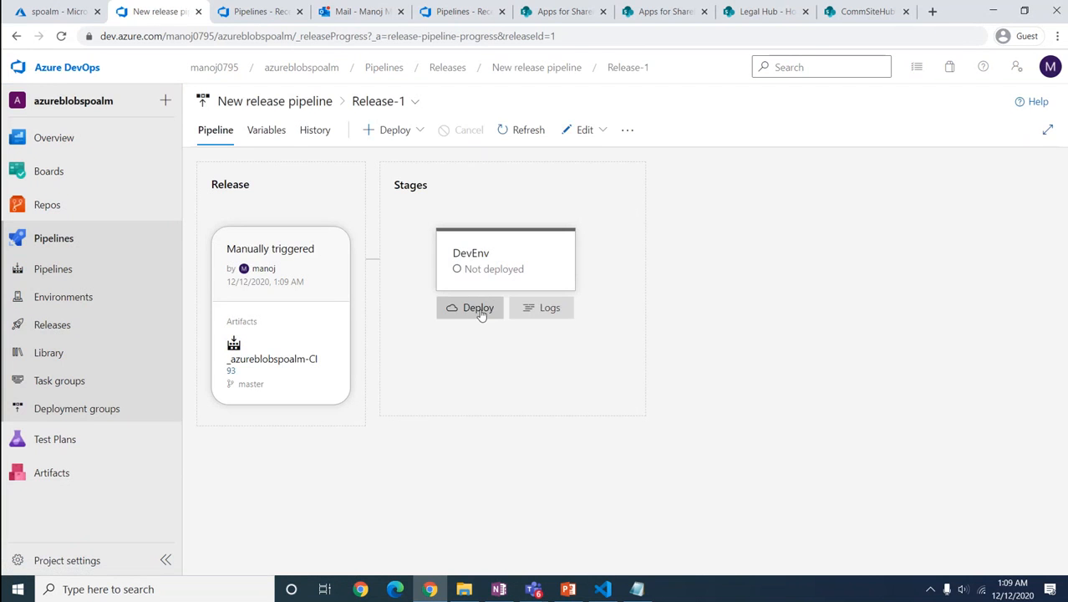
click(477, 309)
click(531, 482)
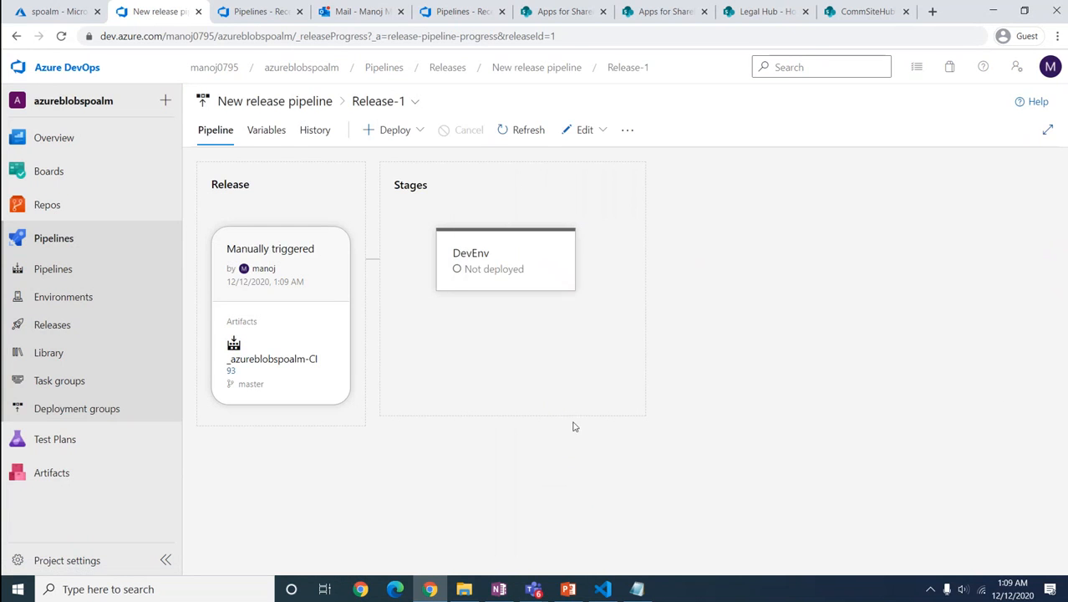
mouse_move(504, 328)
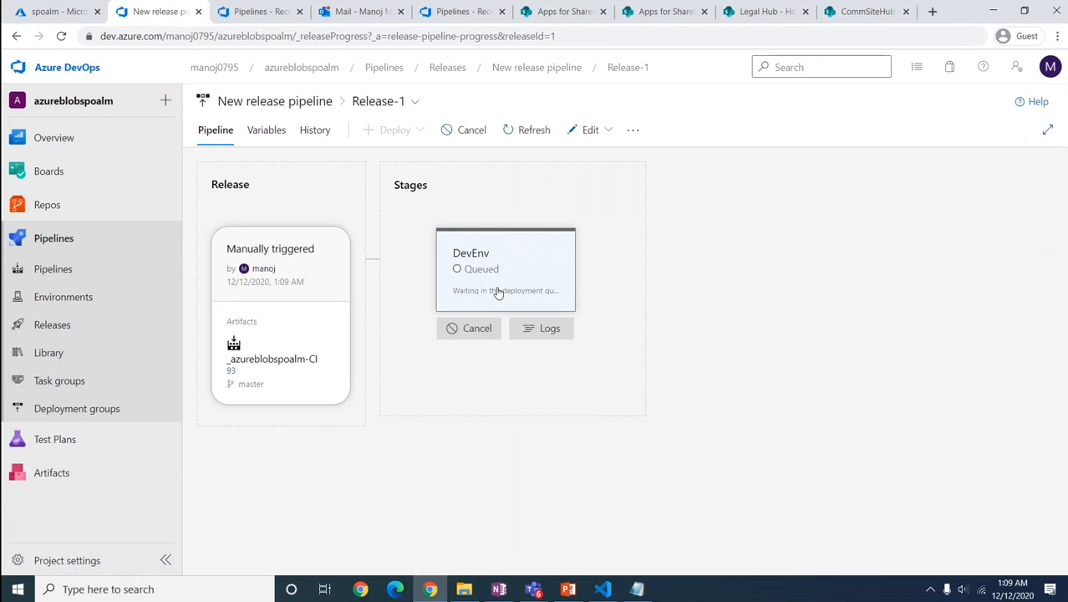
click(498, 292)
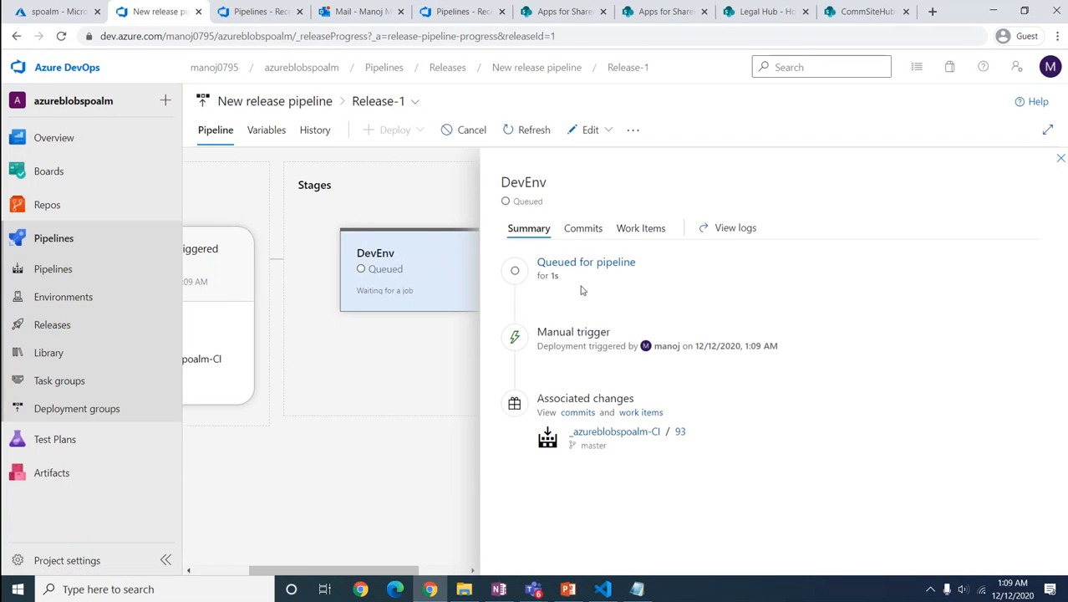
Step: Review Release-1's DevEnv deployment logs showing the failed AzureBlobFileCopy upload to 'spoalm'
click(581, 266)
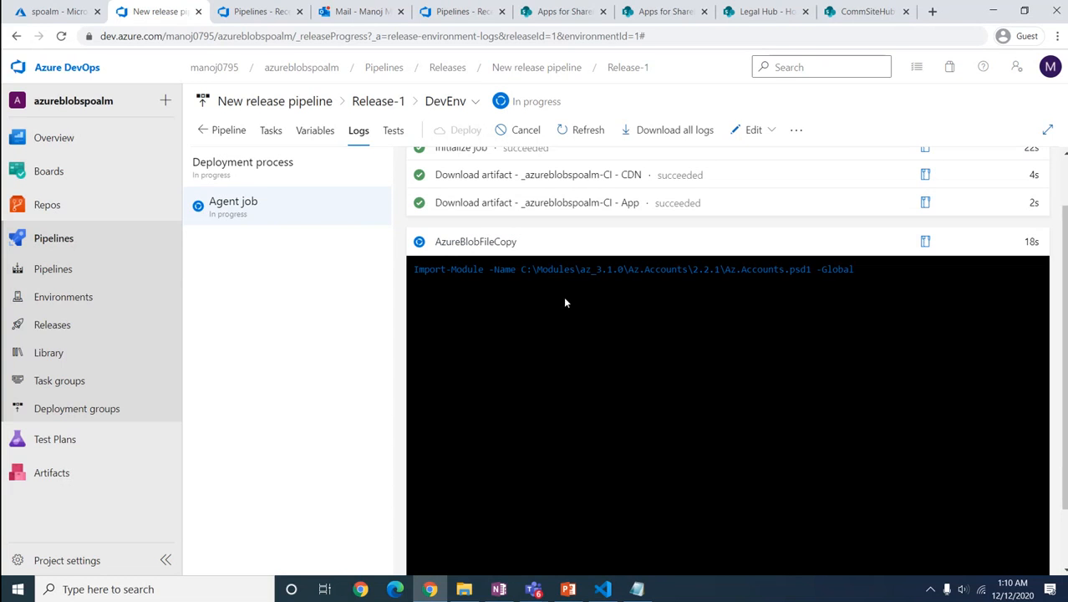
scroll(548, 418, down, 2)
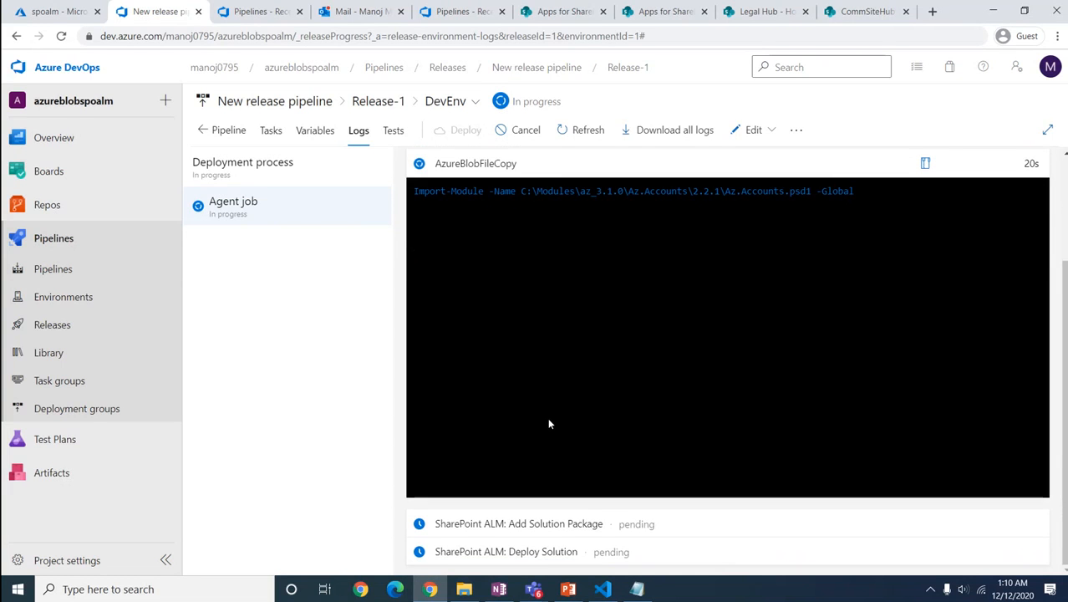
scroll(549, 424, up, 1)
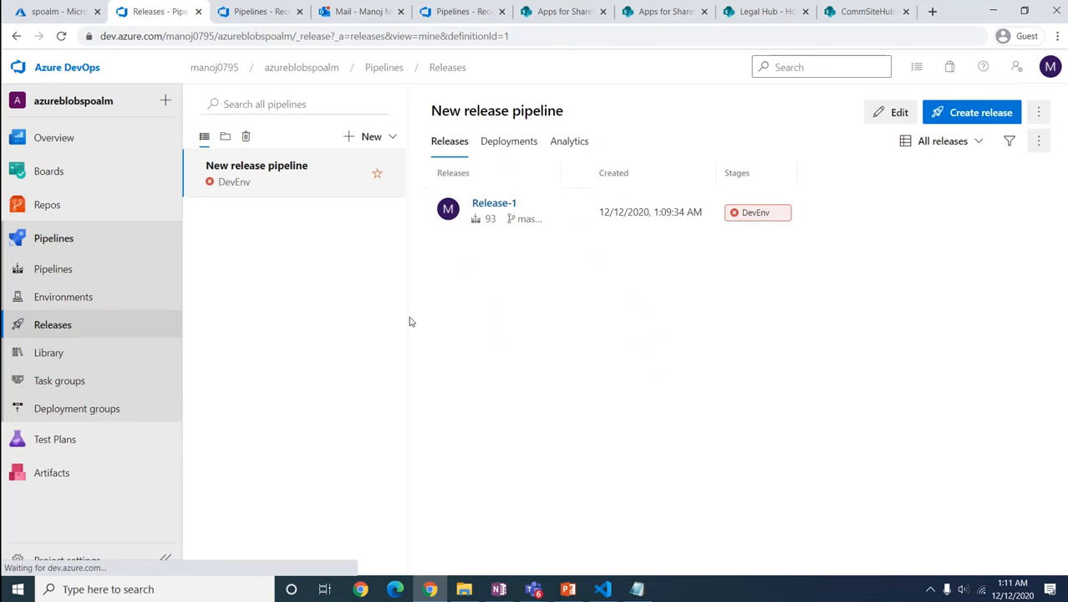
Step: Change the DevEnv AzureBlobFileCopy task version to 2.*
click(888, 114)
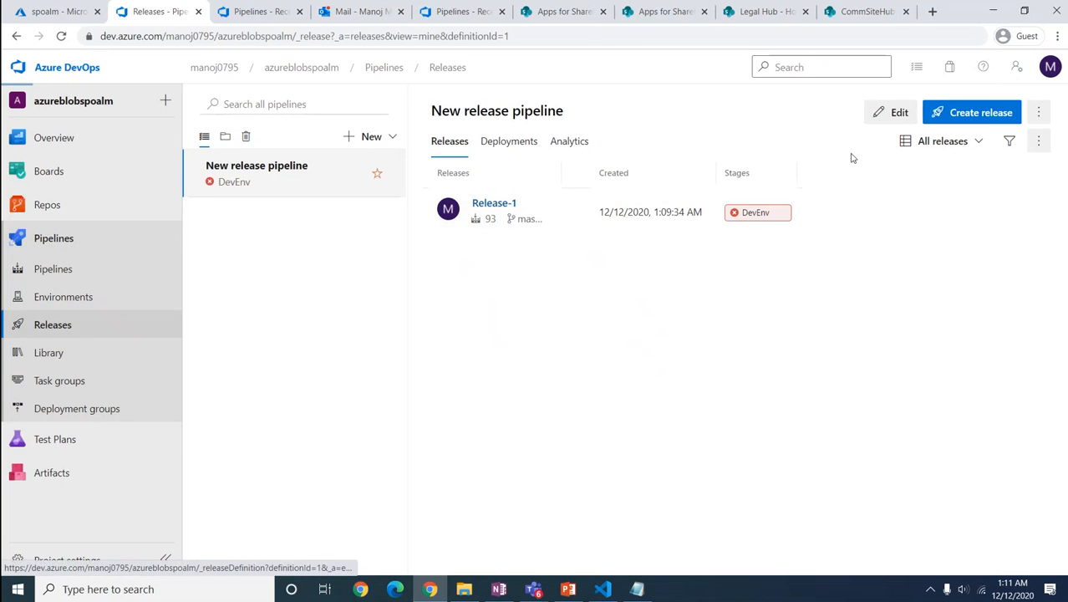
click(467, 304)
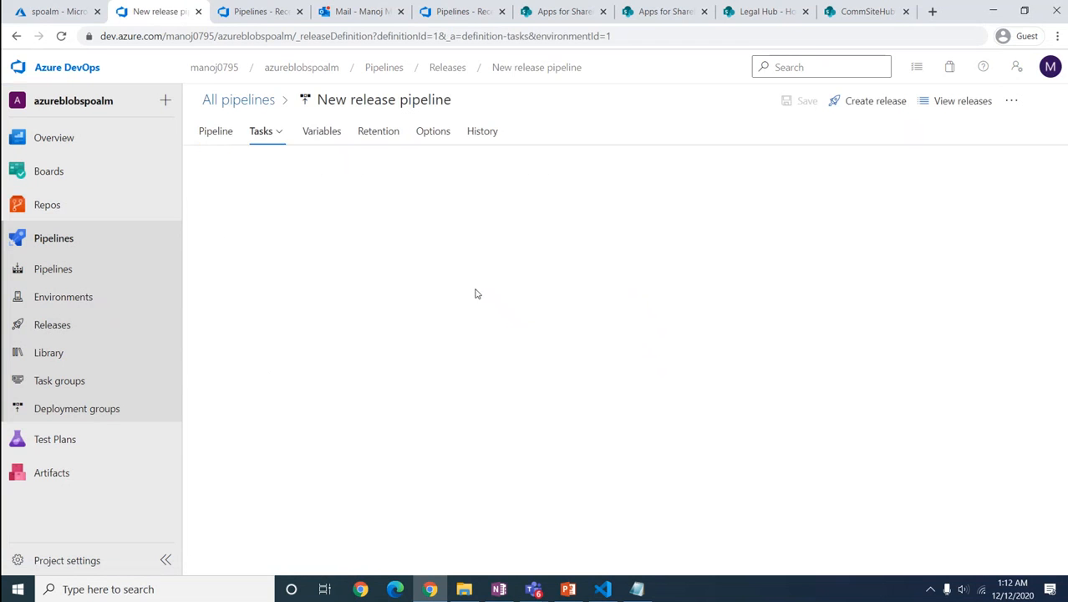
click(373, 266)
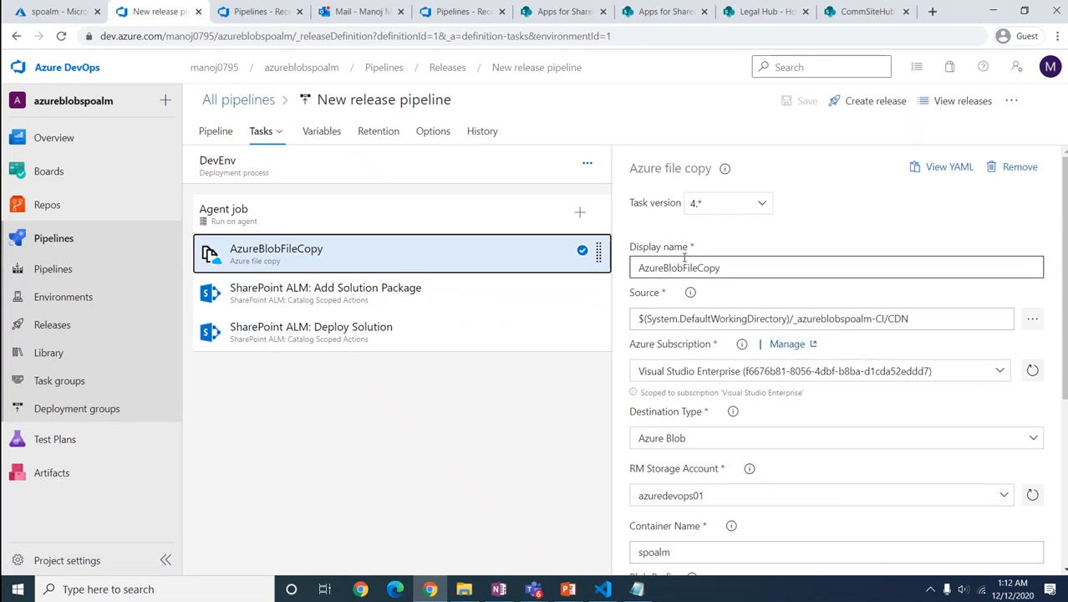
click(758, 205)
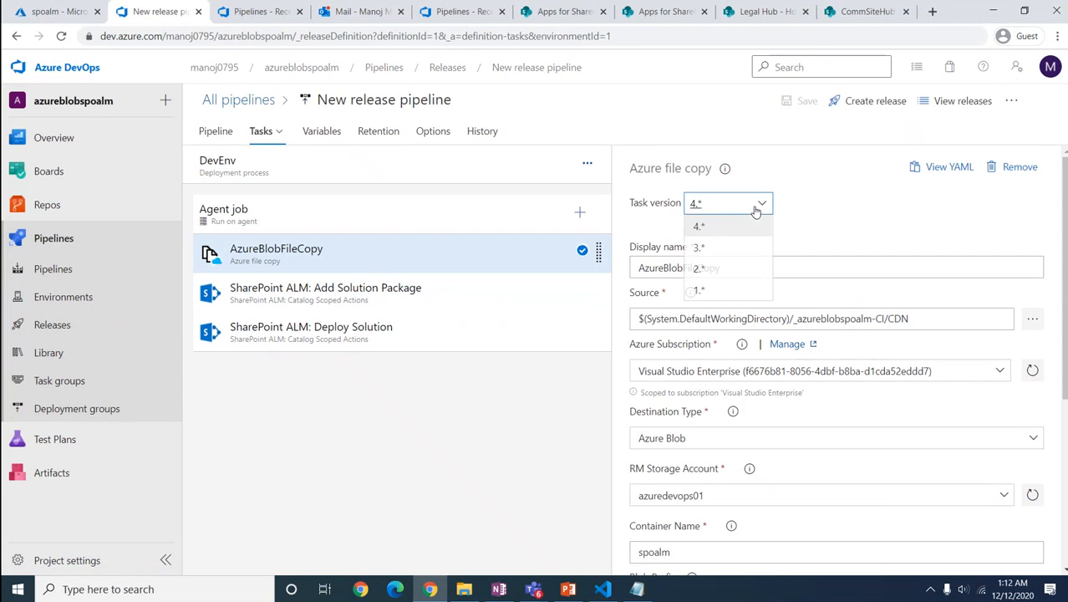
click(700, 268)
click(473, 296)
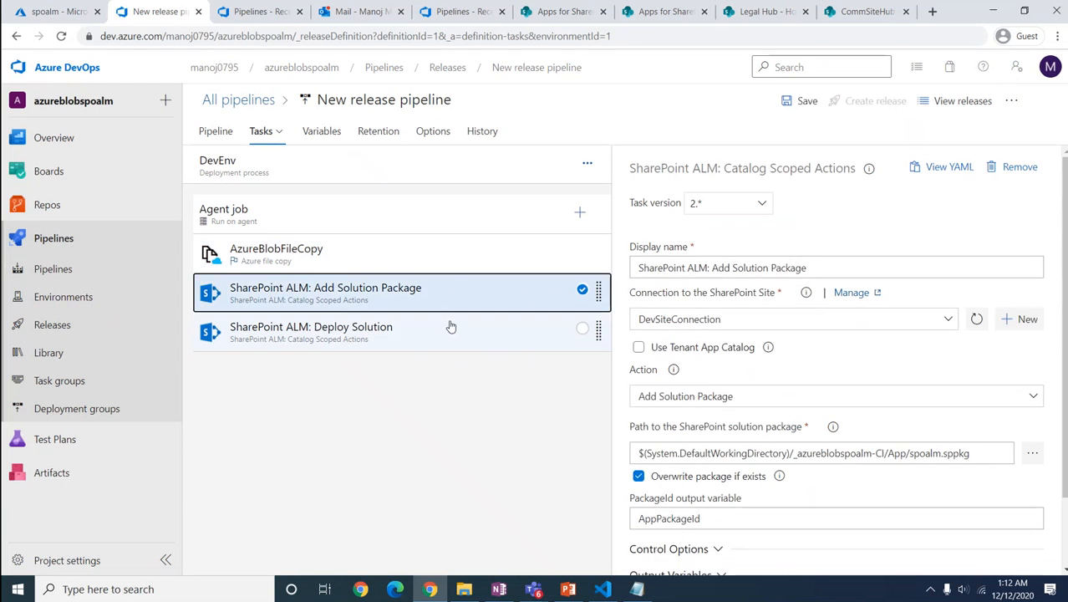
click(450, 326)
click(455, 259)
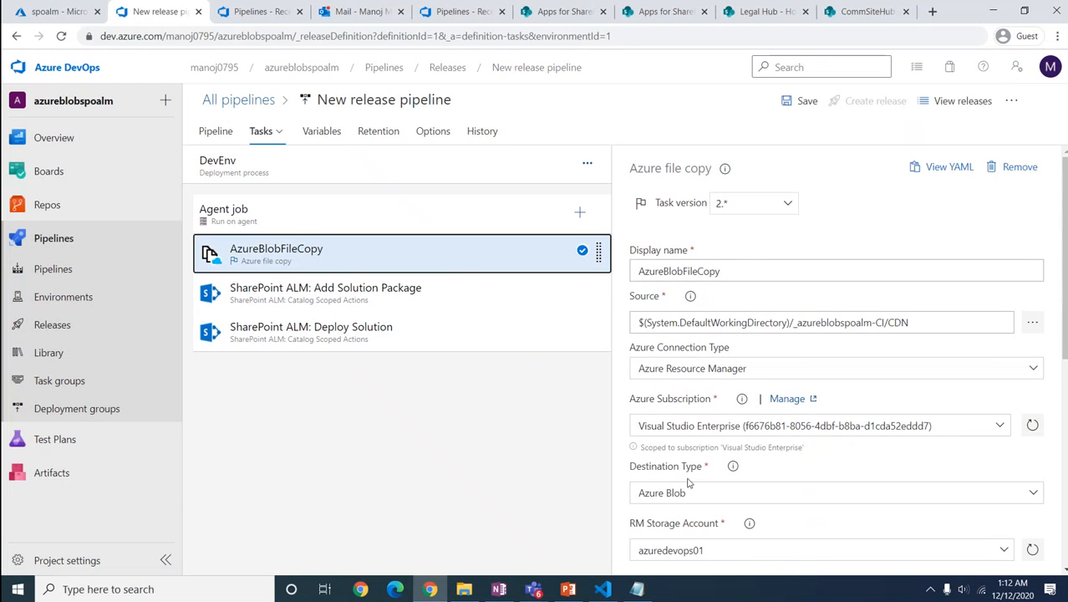
Step: Save the pipeline with comment 'Changed the Task Version to 2' and return to Releases
click(804, 102)
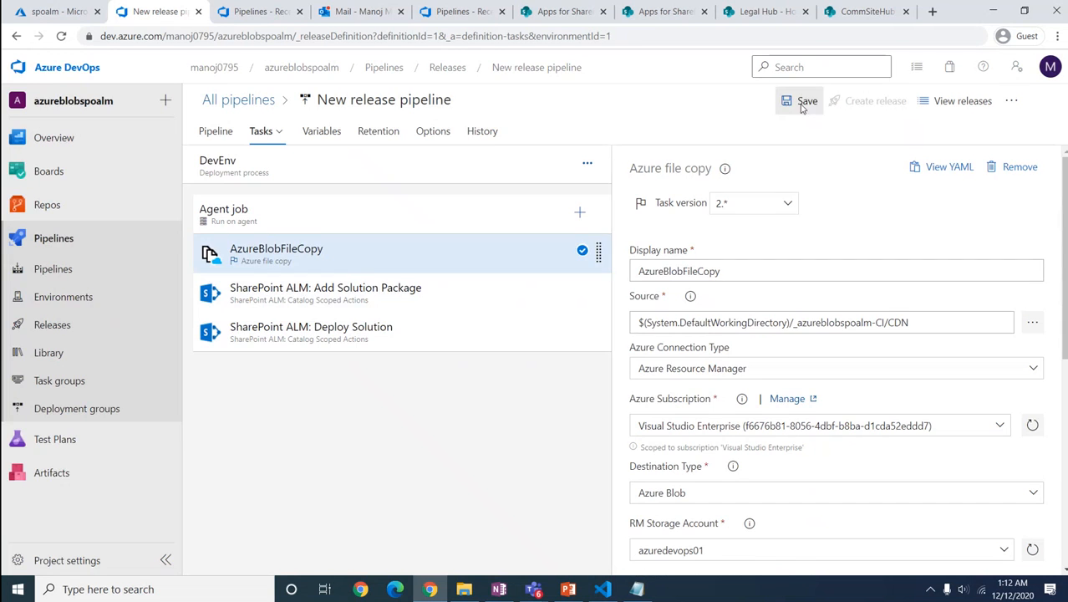
click(558, 325)
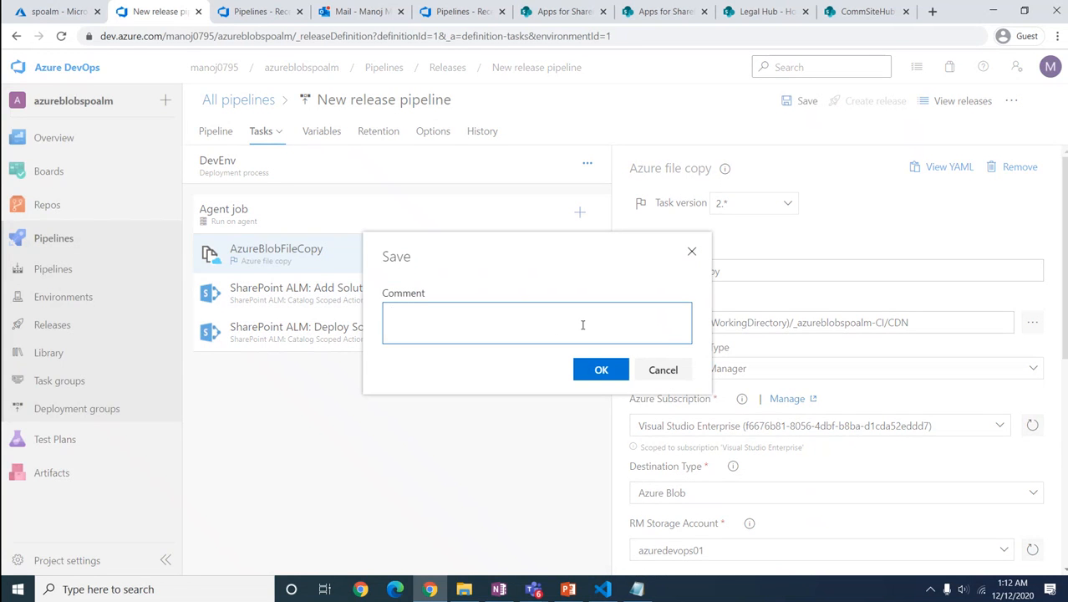
text(Changed the Task Version to 2)
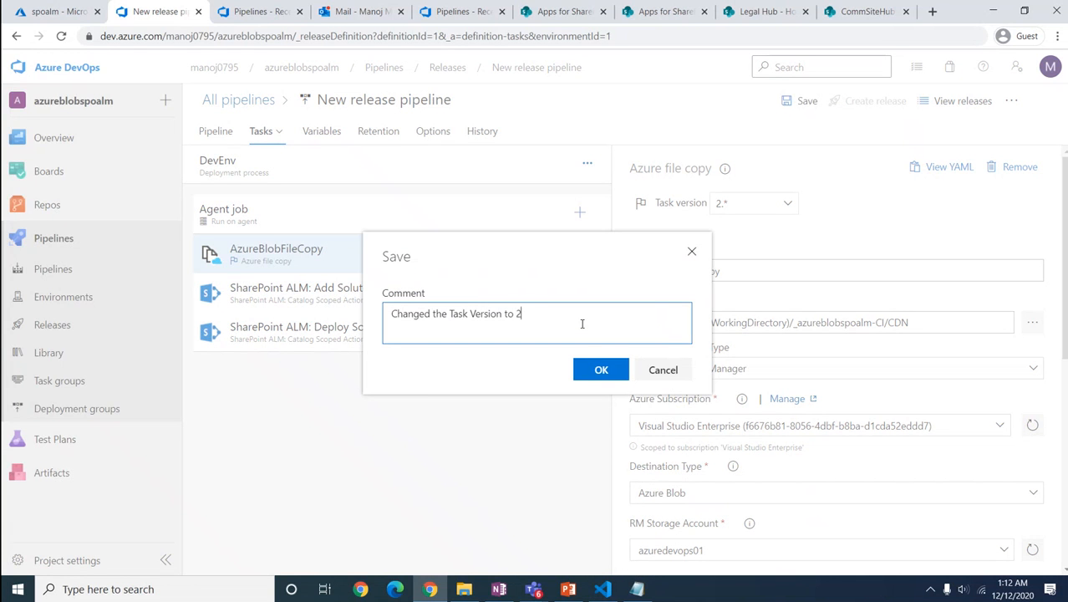
click(599, 372)
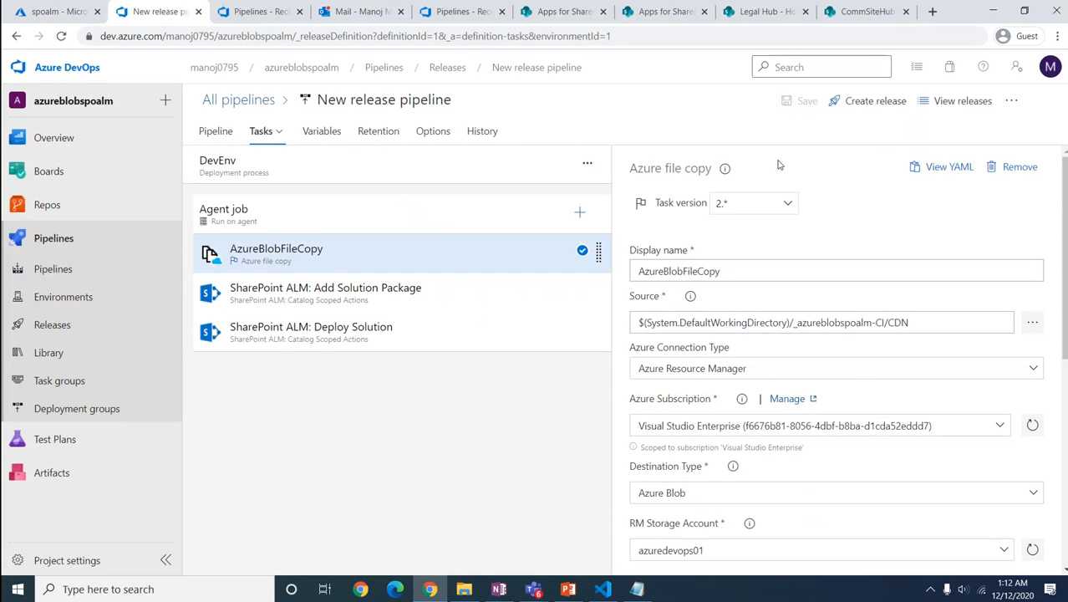
click(52, 325)
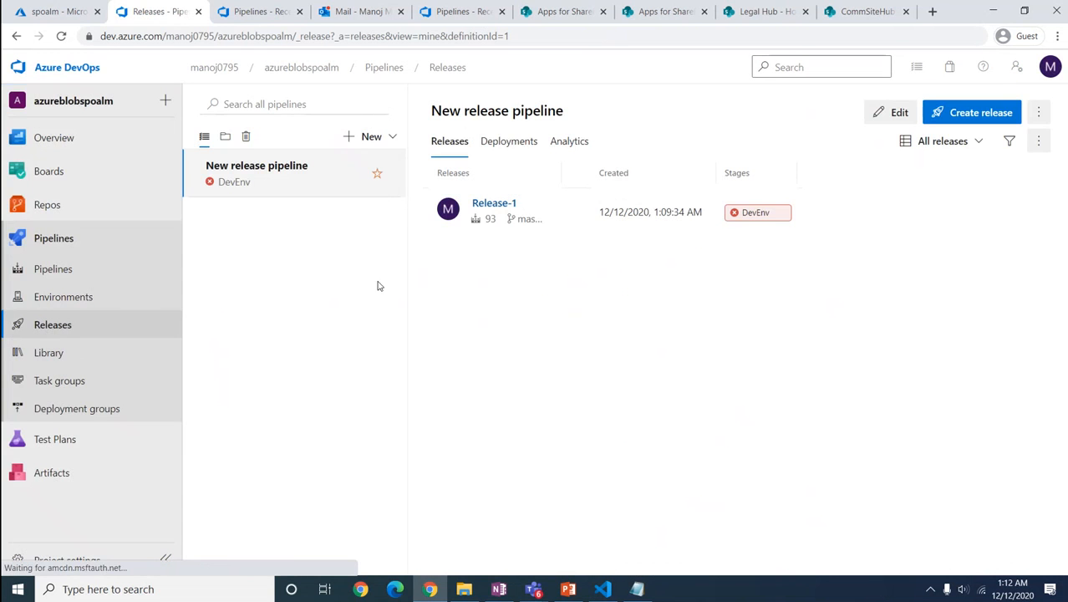
Step: Create Release-2 and view its DevEnv agent job log
click(961, 114)
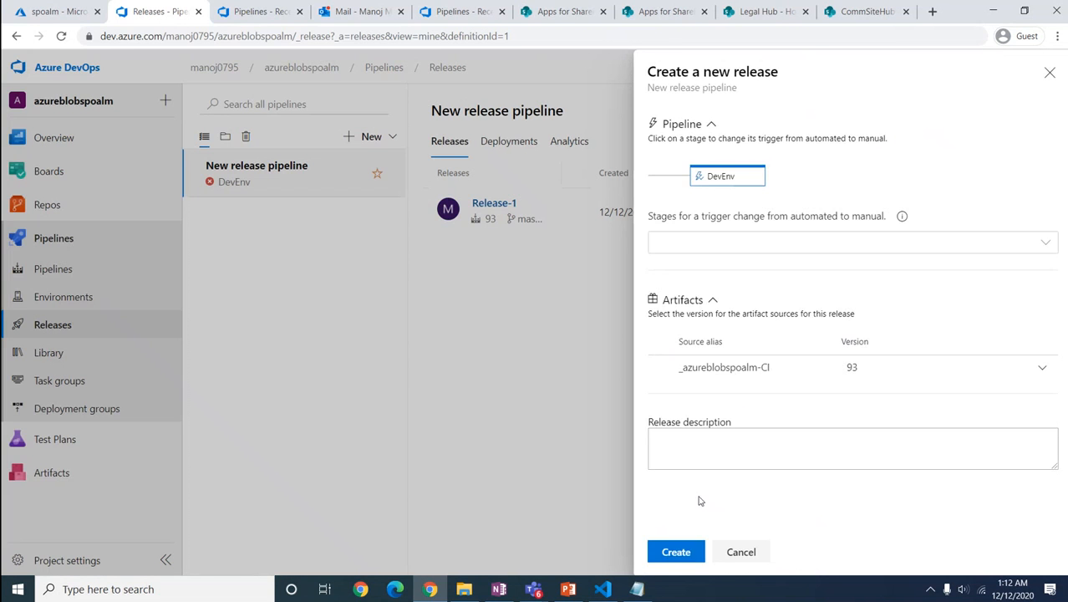
click(676, 552)
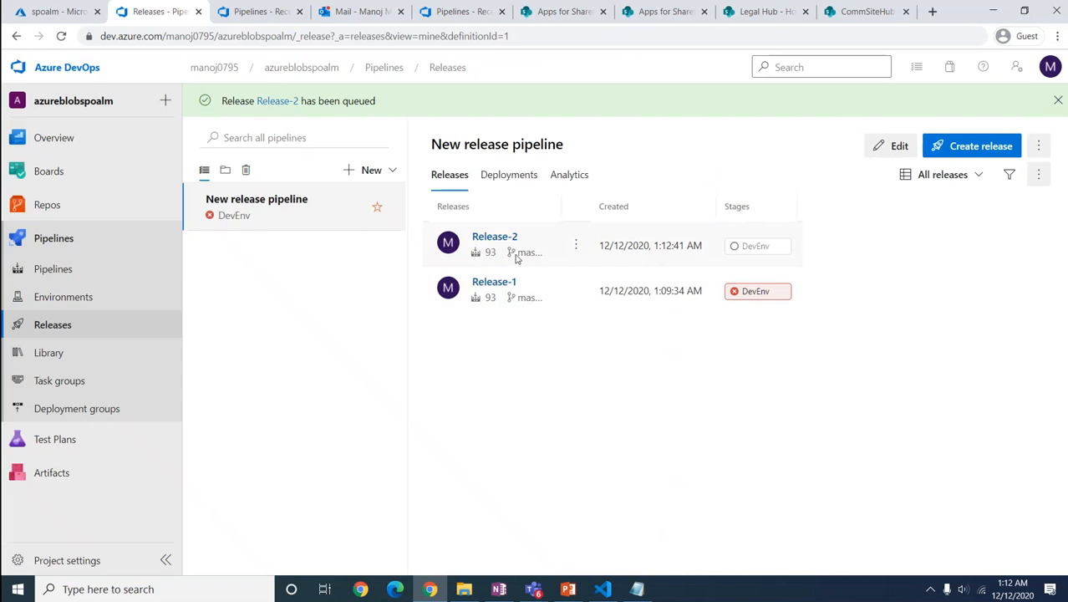
click(493, 237)
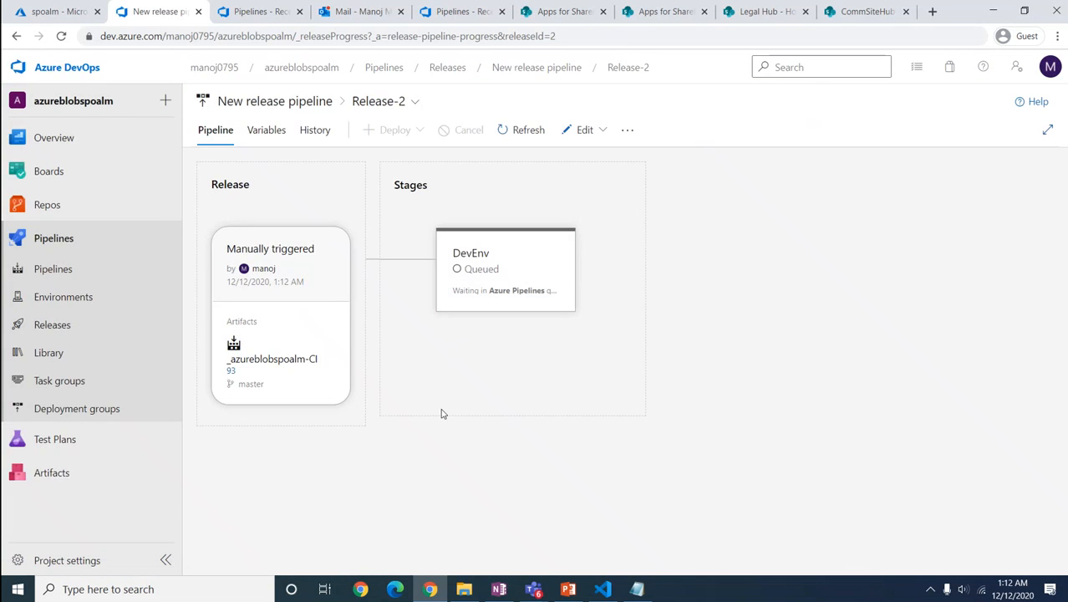
click(481, 281)
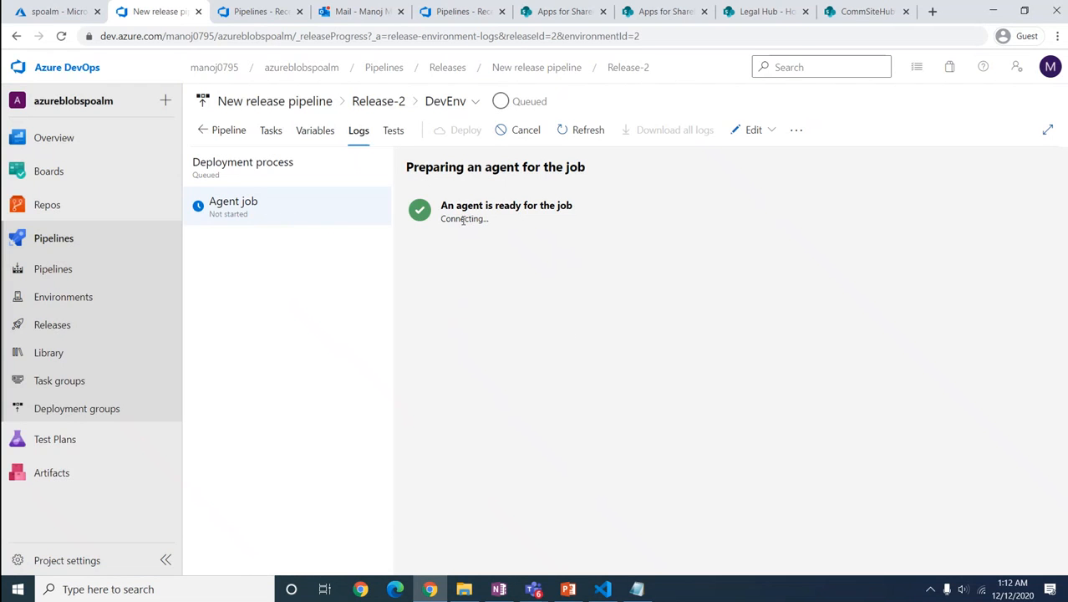
click(249, 206)
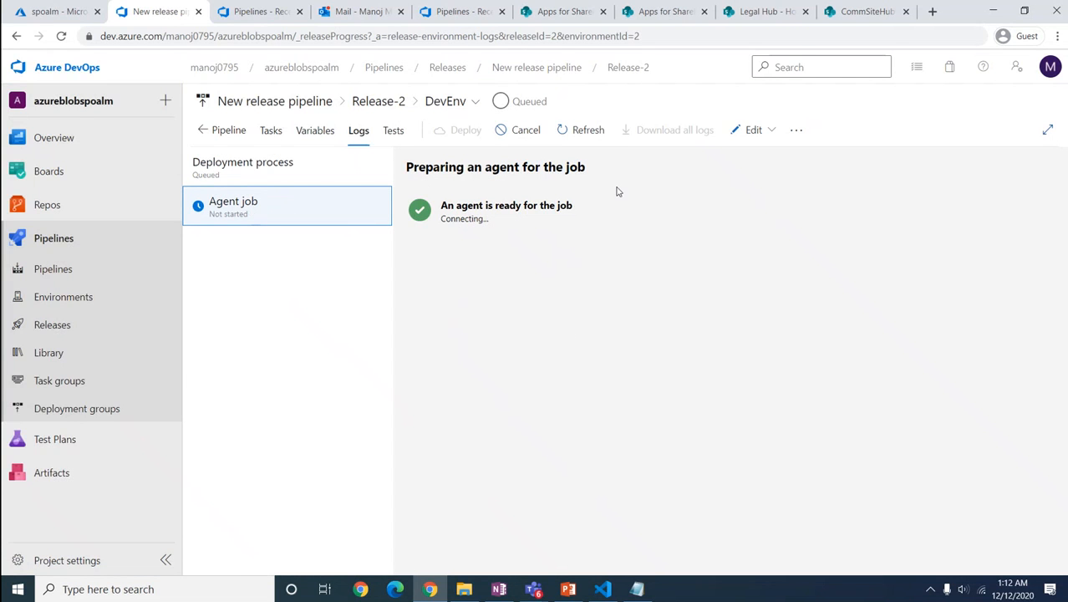
Step: Reopen Release-2's DevEnv agent job console to follow the AzureBlobFileCopy step
click(61, 332)
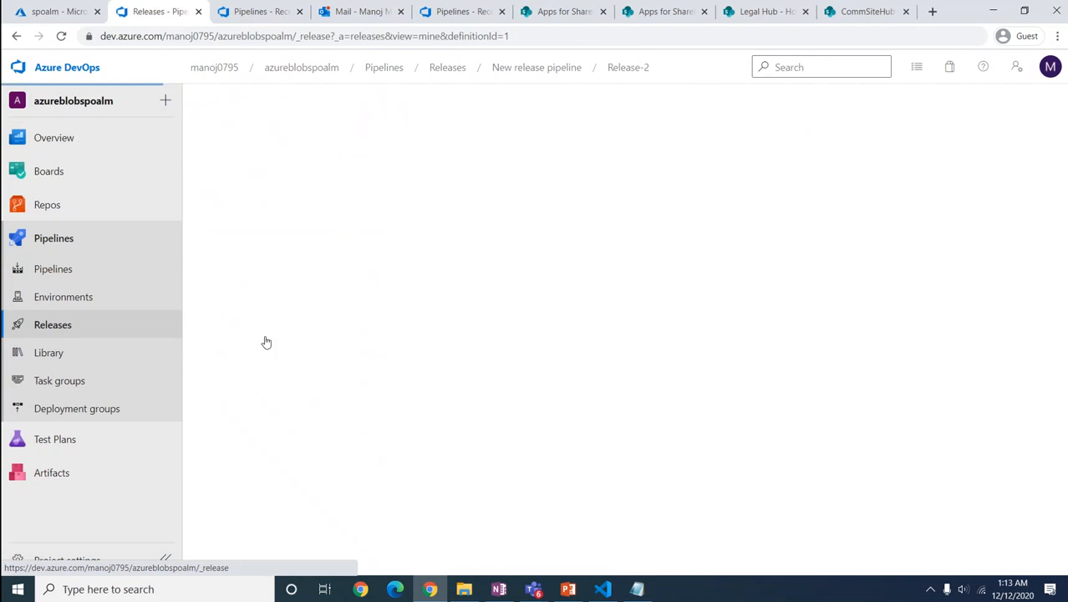
click(488, 214)
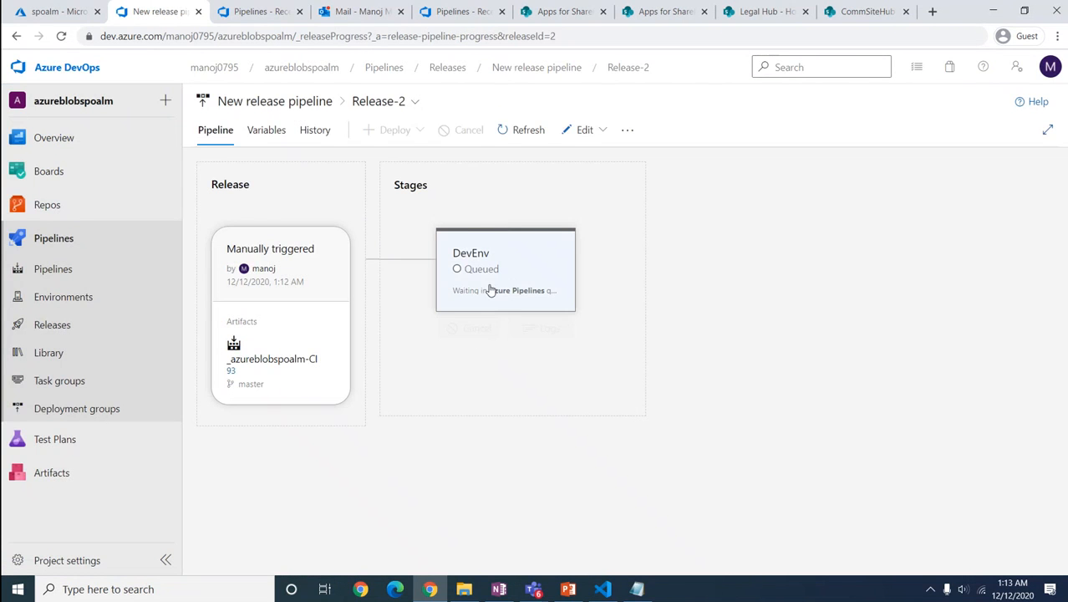
click(491, 276)
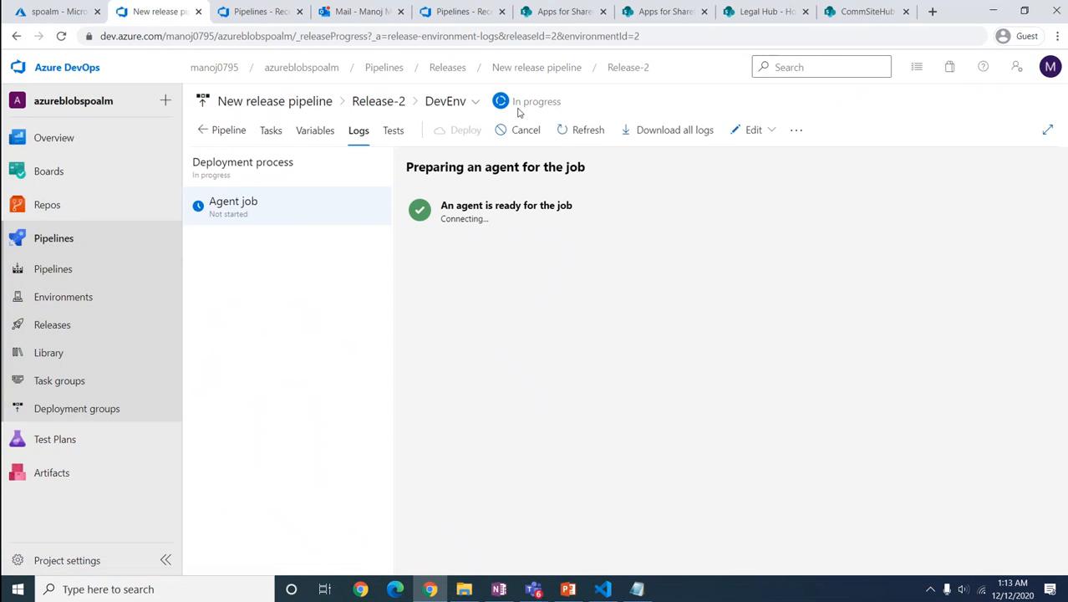
click(233, 208)
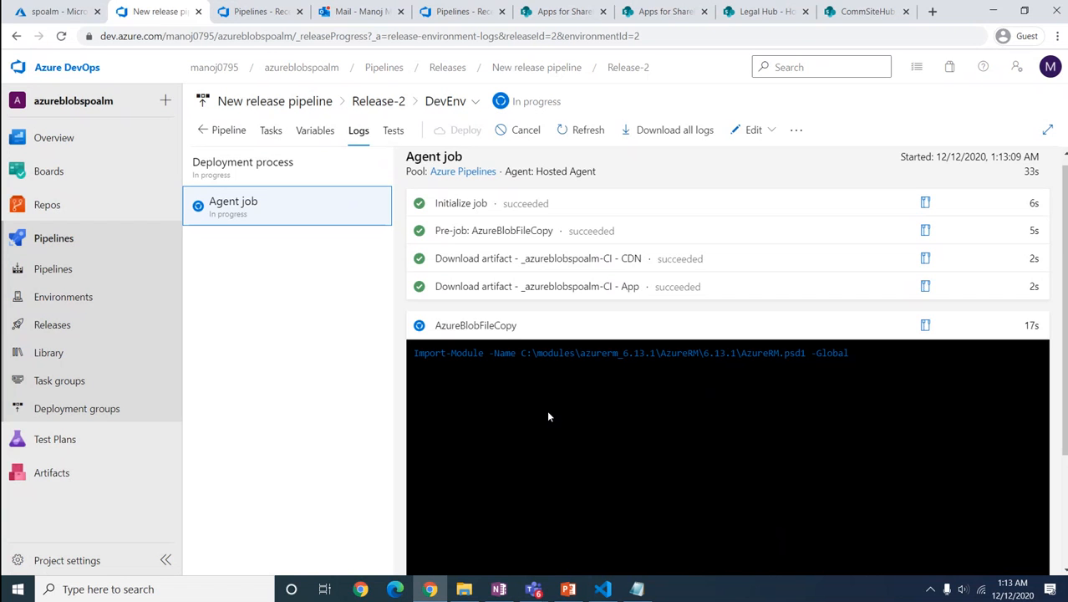
scroll(615, 443, down, 2)
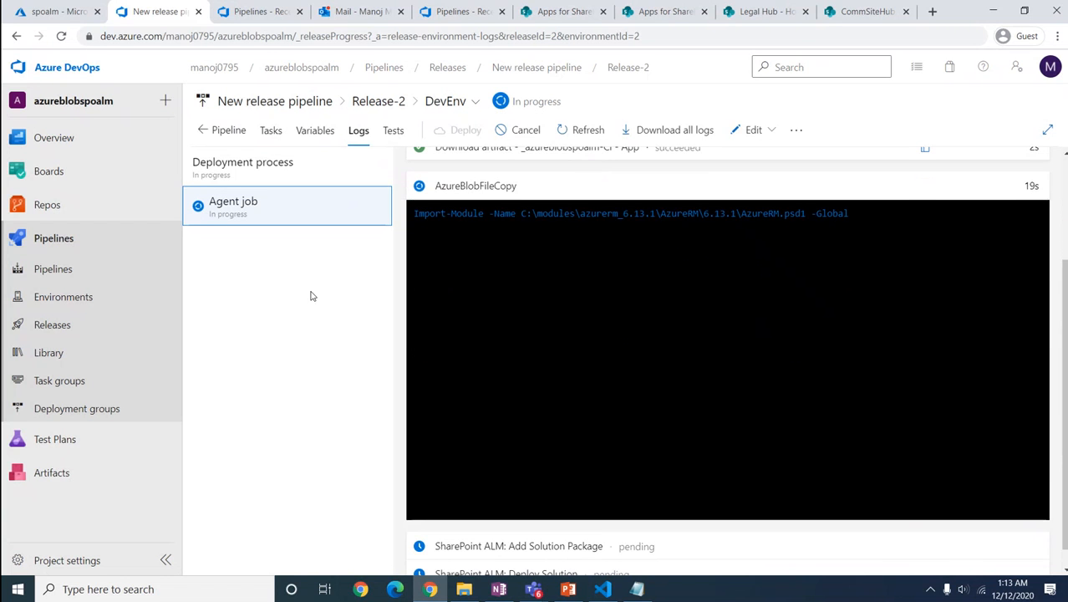
Step: Refresh the spoalm storage container against the release logs until the three uploaded files appear
click(52, 12)
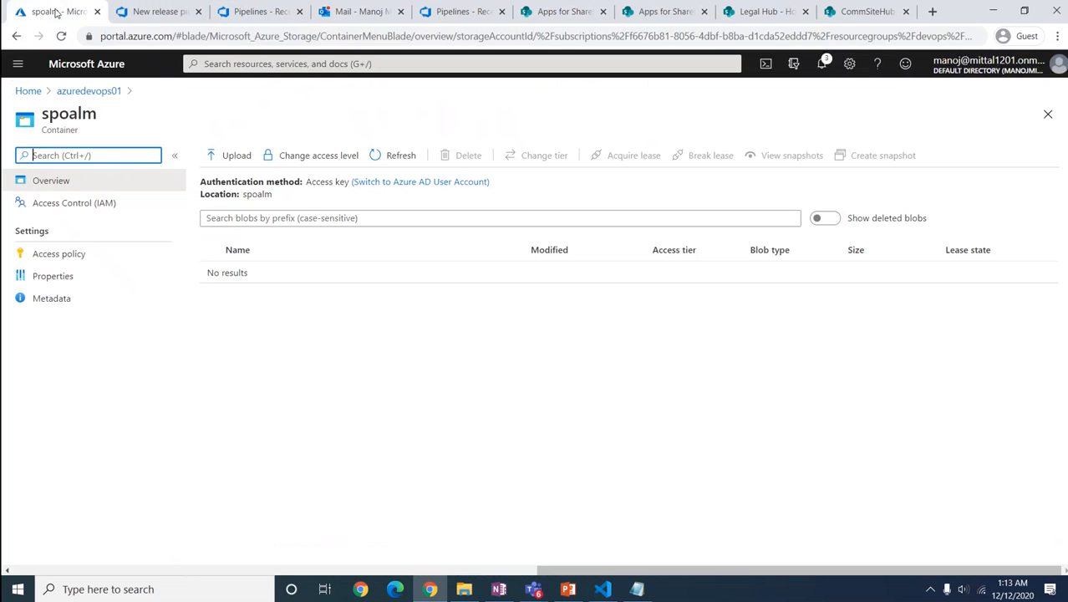
click(391, 155)
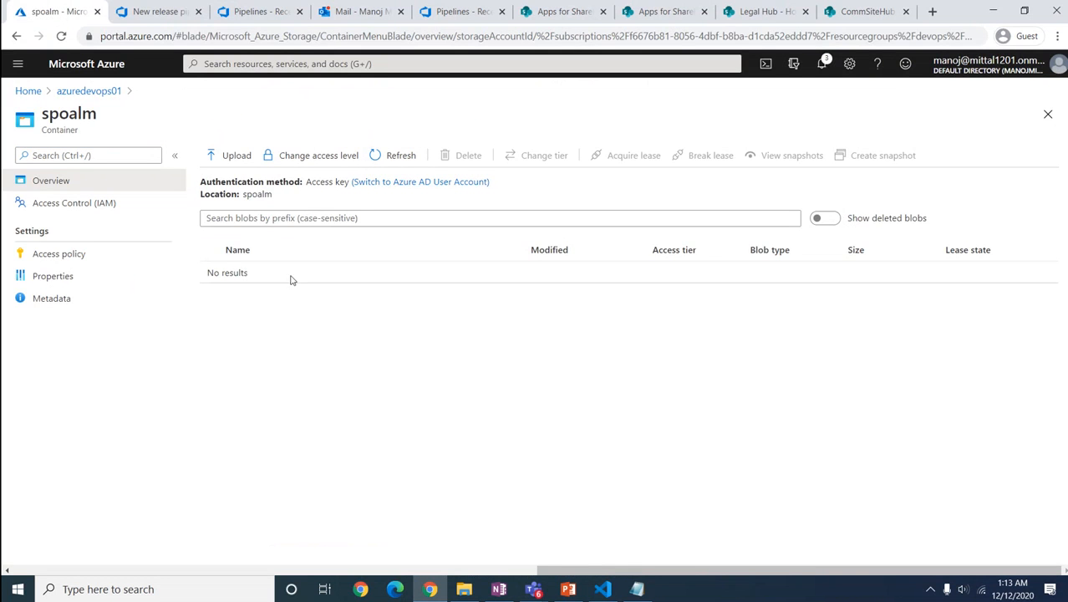
click(159, 13)
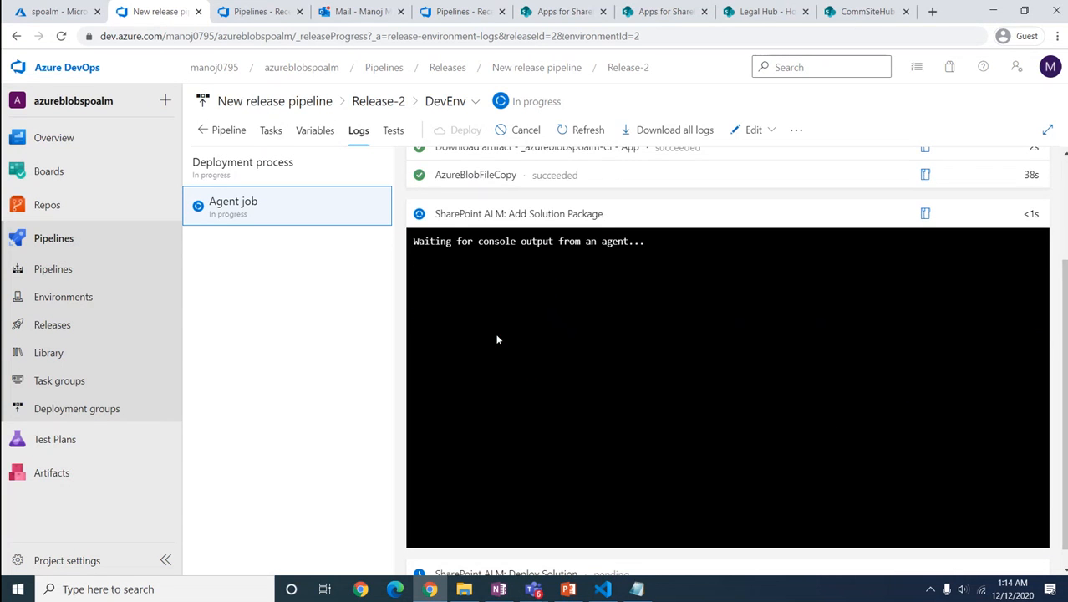
click(51, 11)
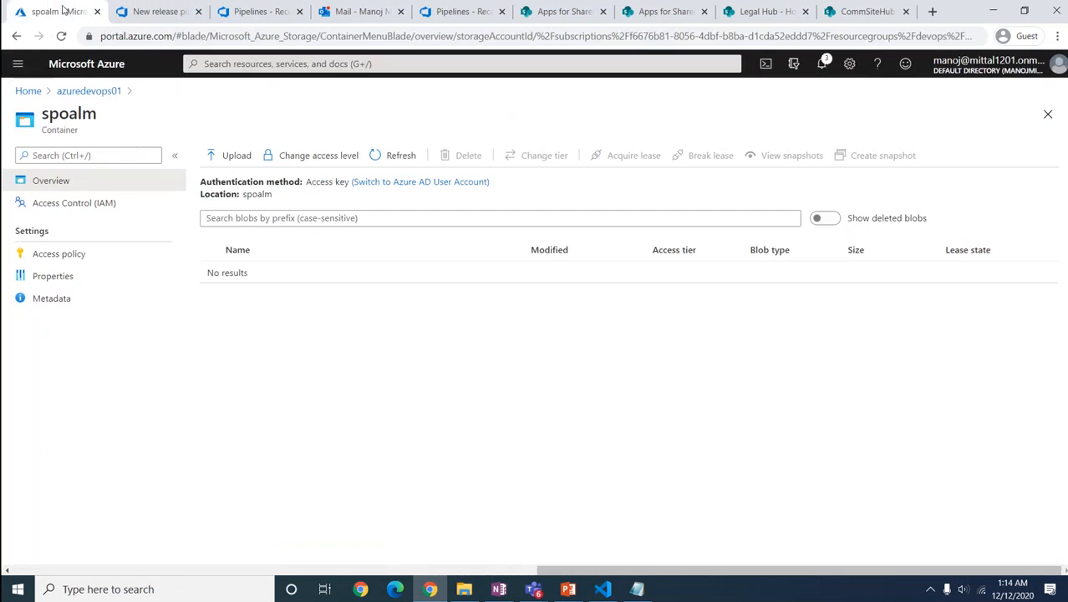
click(397, 162)
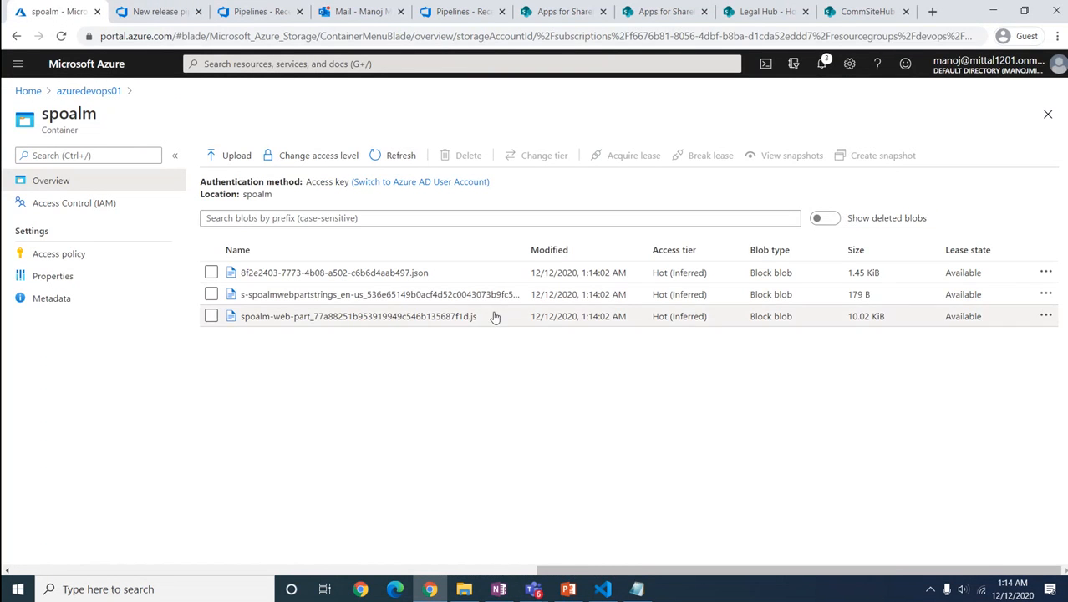
click(153, 13)
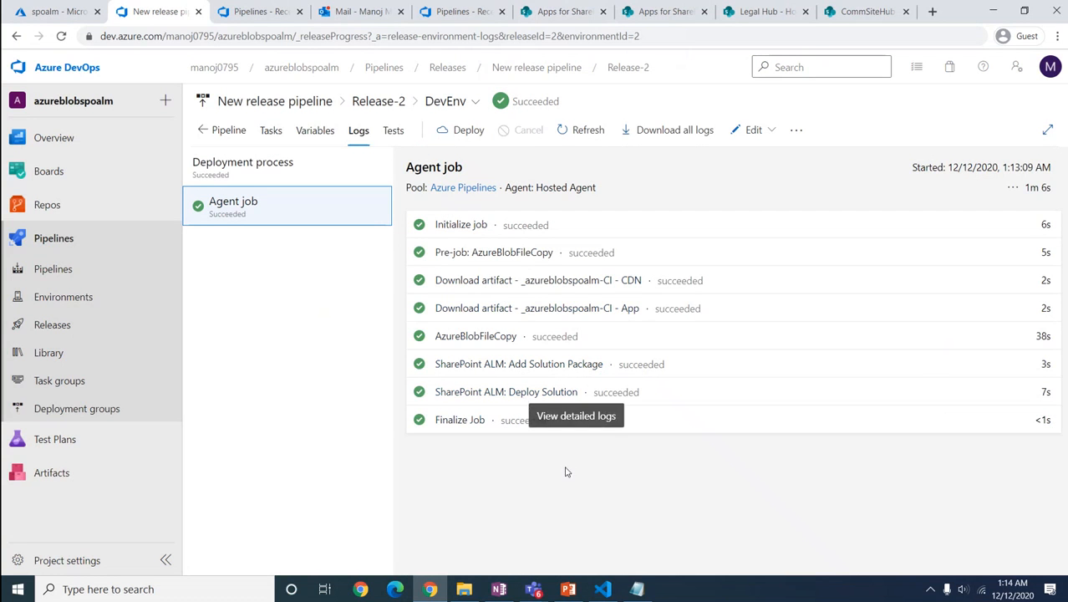
Step: Reload the app catalog, find 'alm' to confirm spoalm-client-side-solution is deployed, then open Legal Hub
click(549, 12)
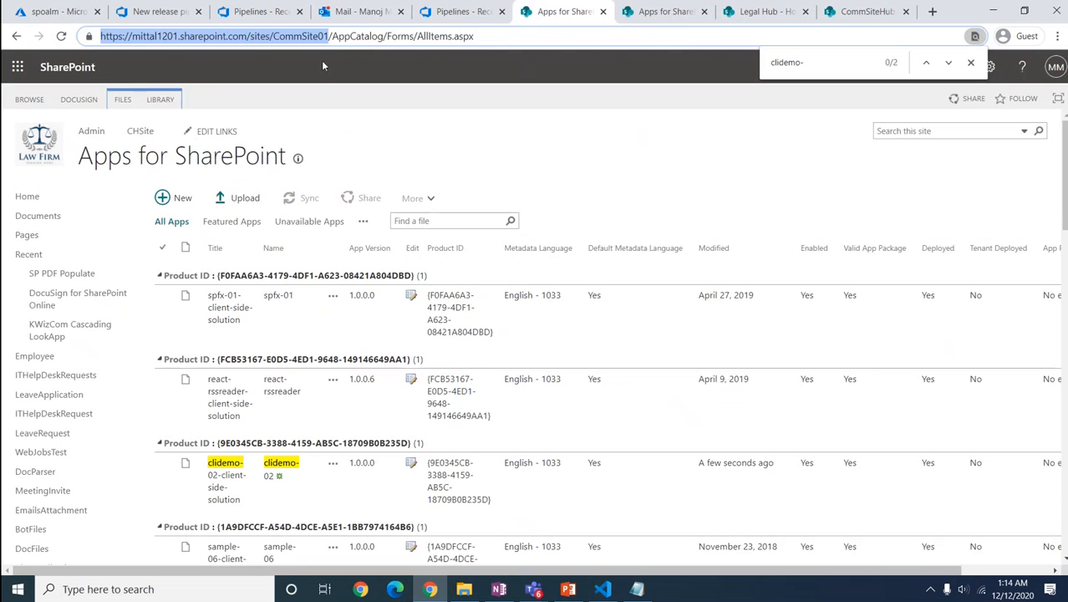
key(F5)
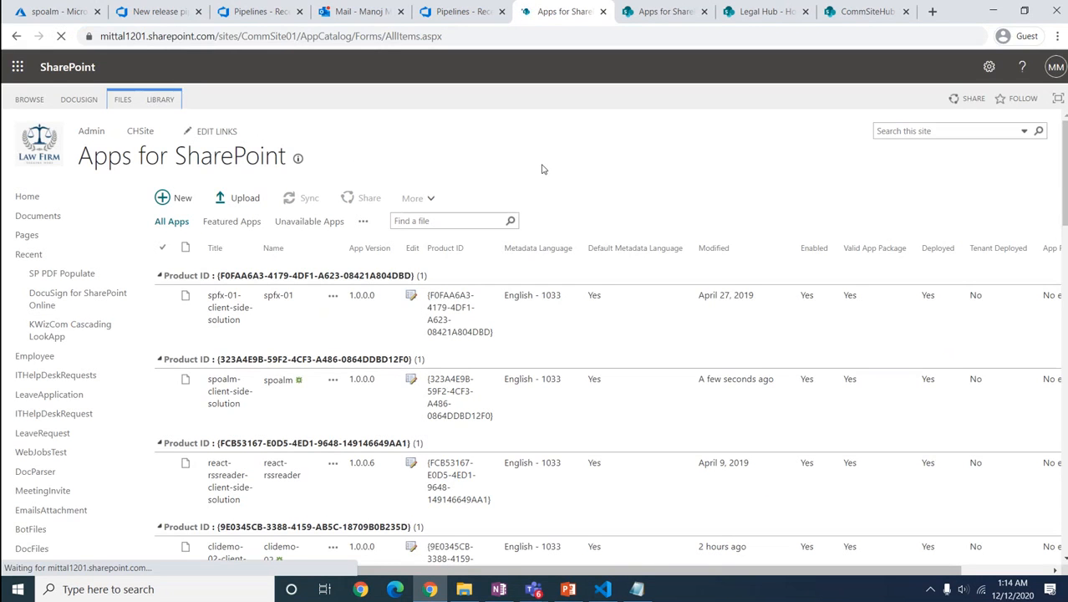
key(ctrl+f)
text(al)
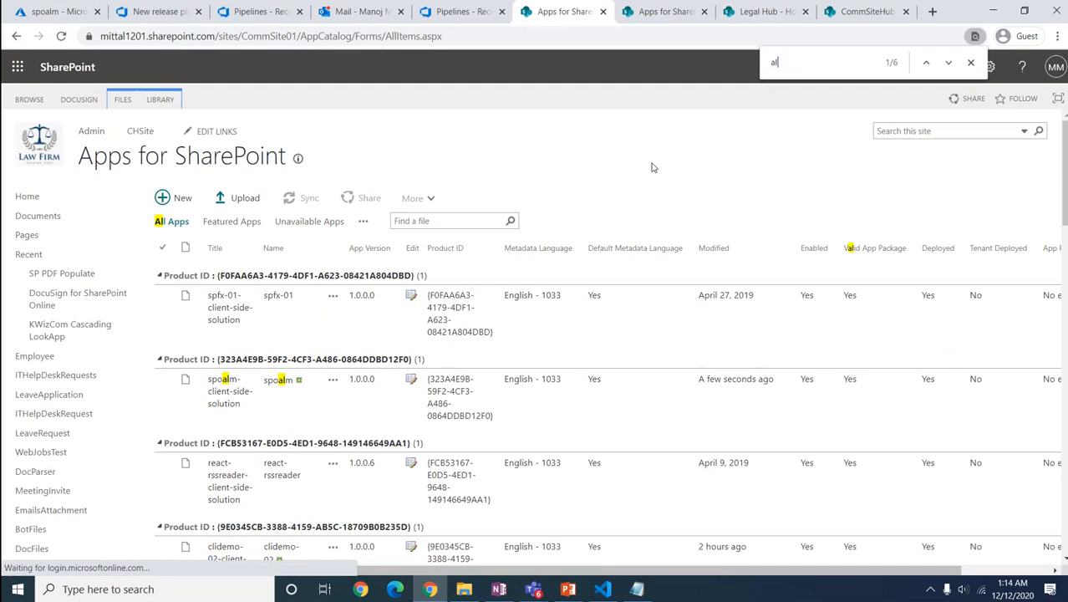
text(m)
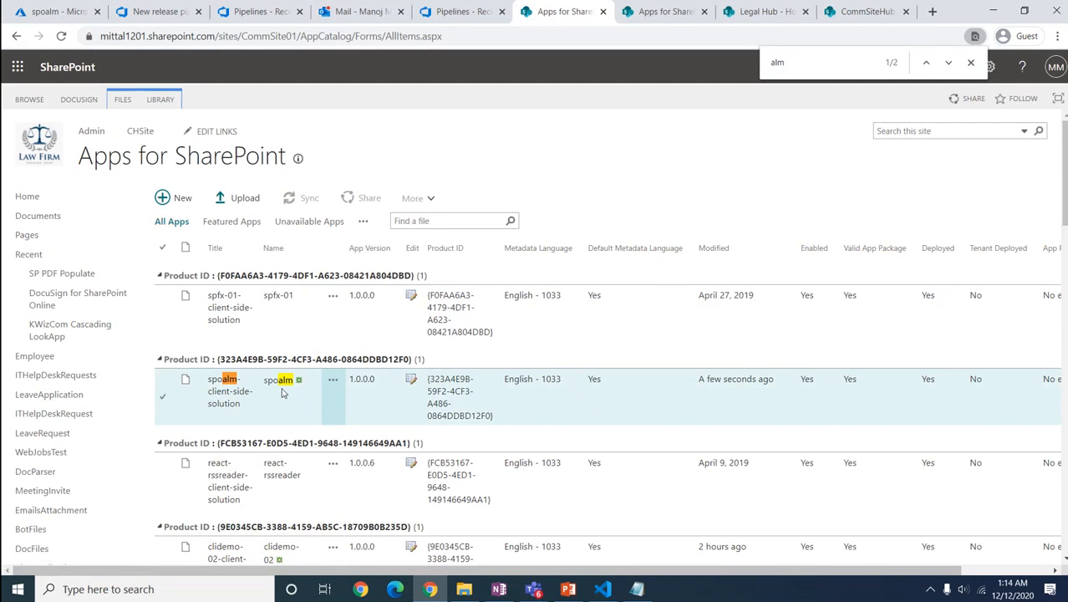
mouse_move(720, 382)
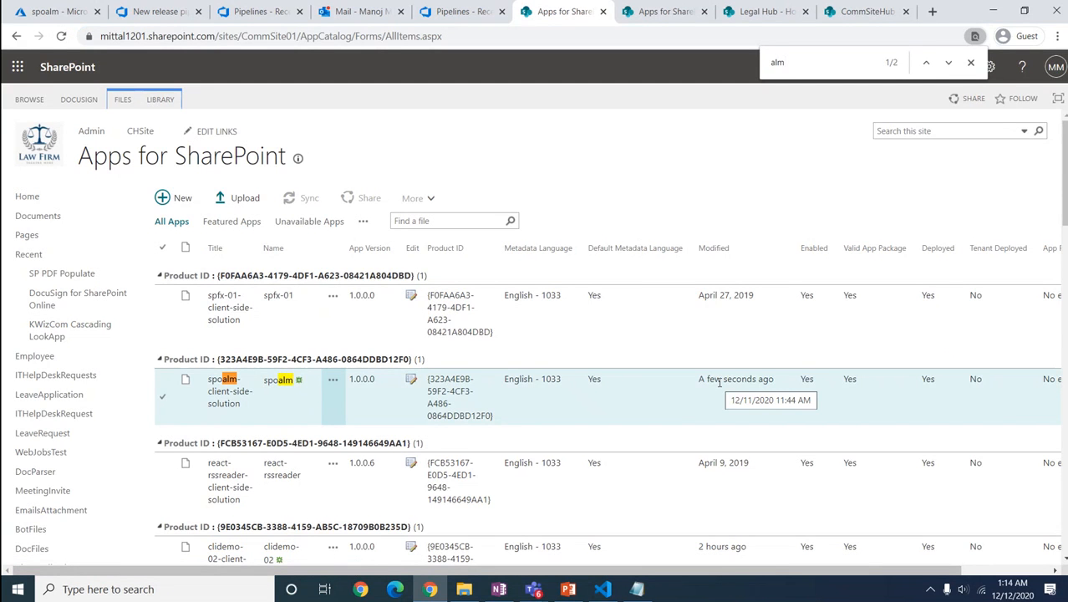
click(752, 13)
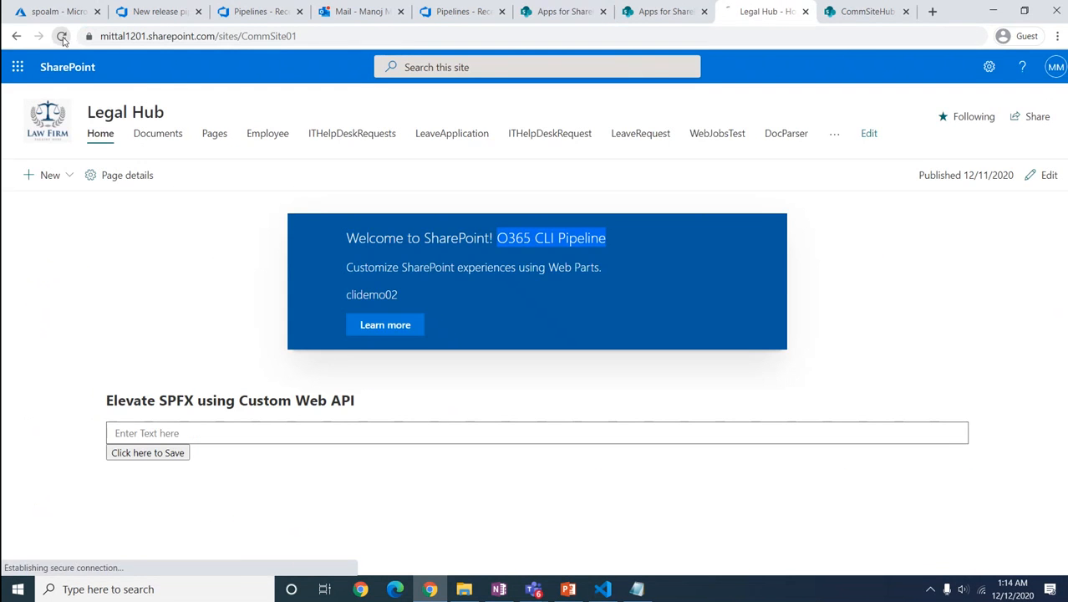
Step: Add the spoalm-client-side-solution app to the Legal Hub site via New > App
click(62, 37)
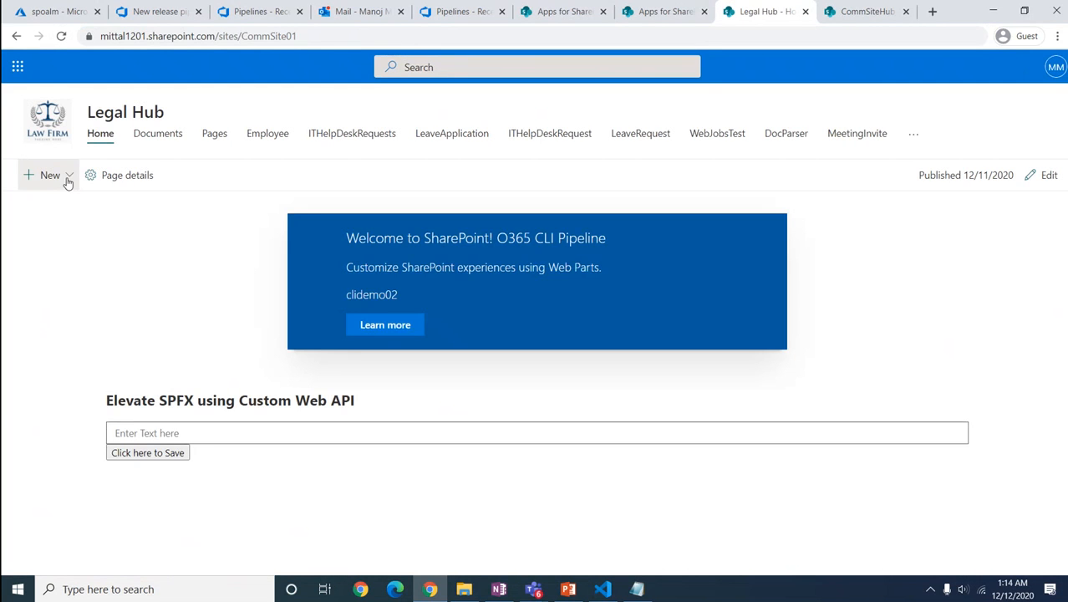
click(67, 178)
click(31, 330)
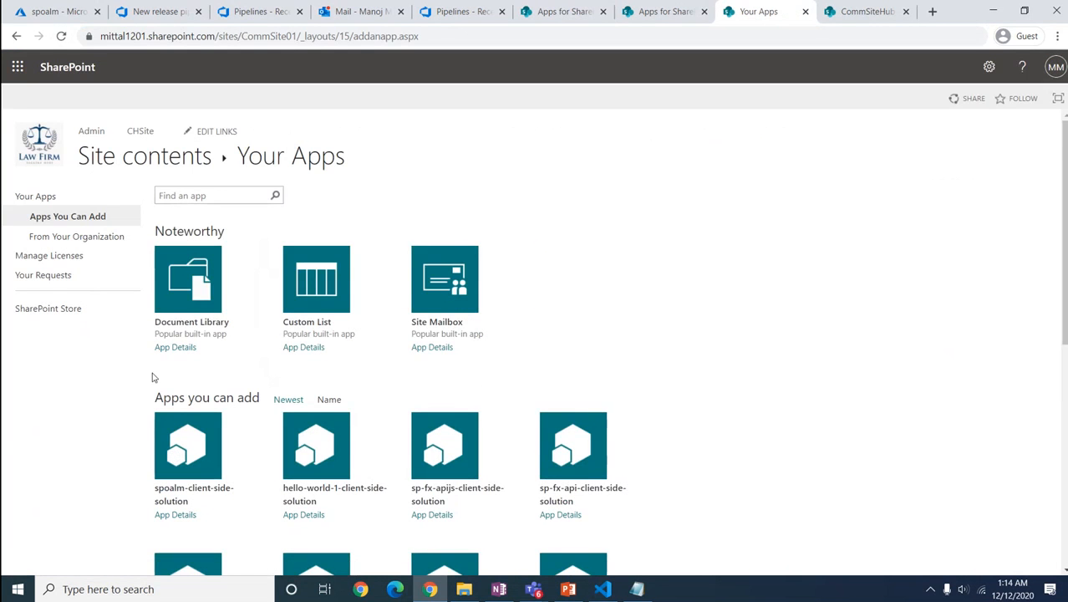
scroll(154, 386, down, 1)
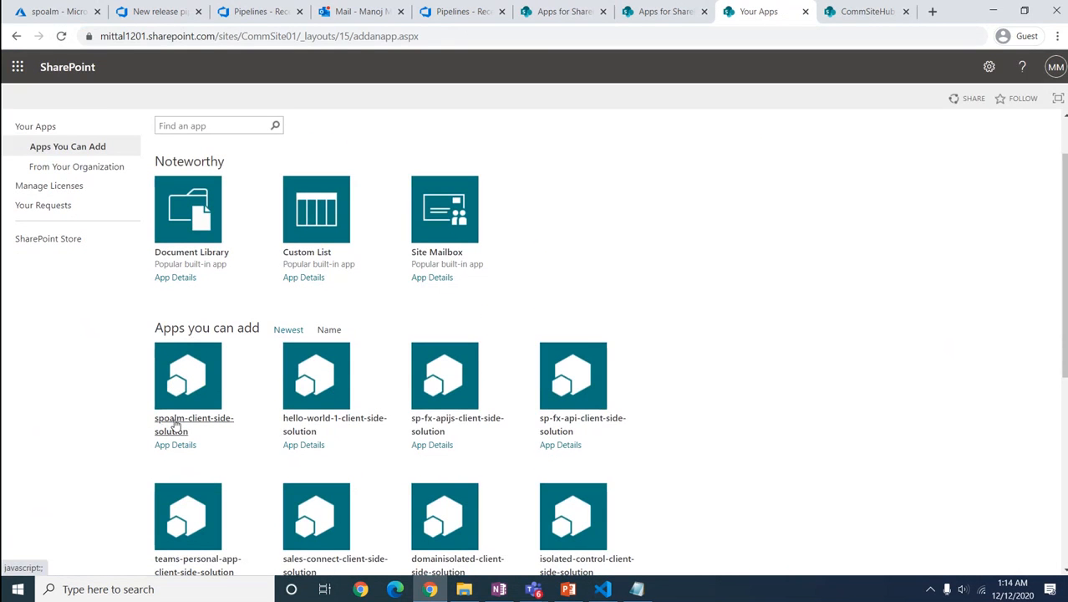
click(176, 425)
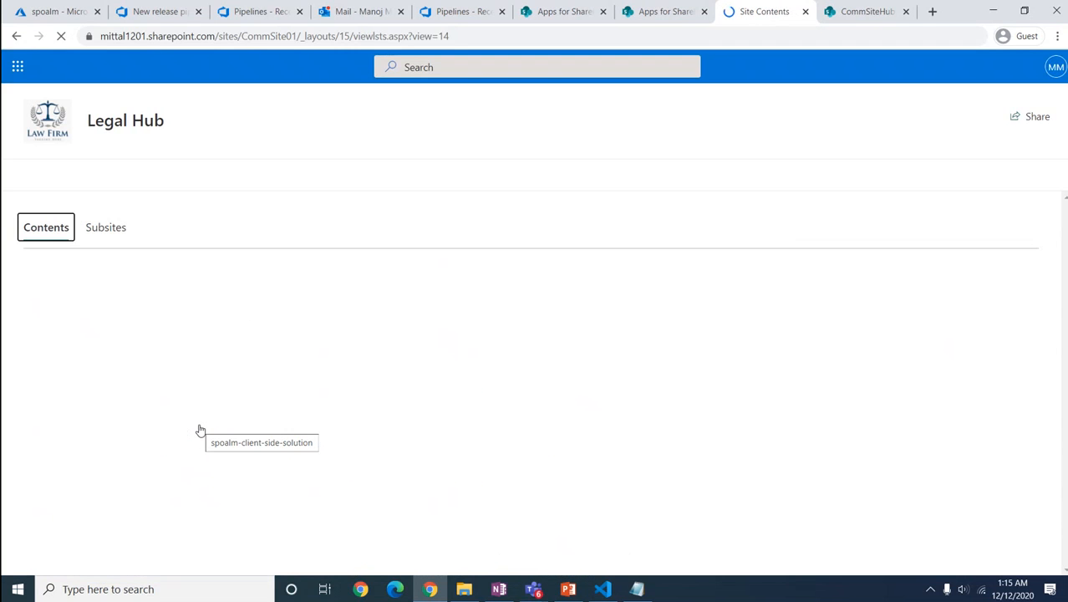
Step: Confirm the spoalm app appears in Site Contents, then go back to the Legal Hub home page
scroll(88, 506, down, 5)
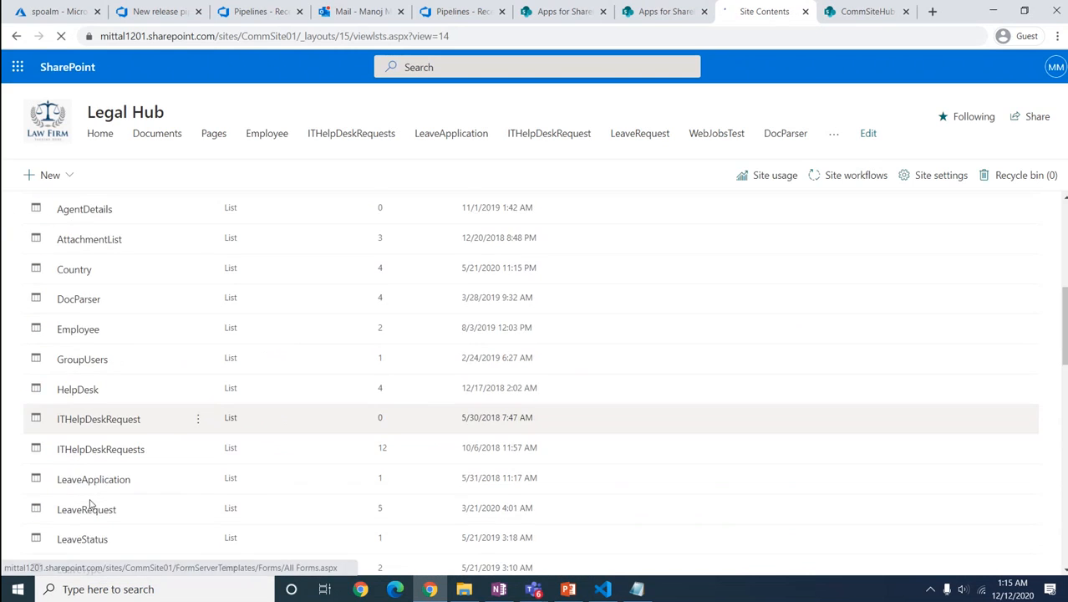
scroll(90, 504, down, 6)
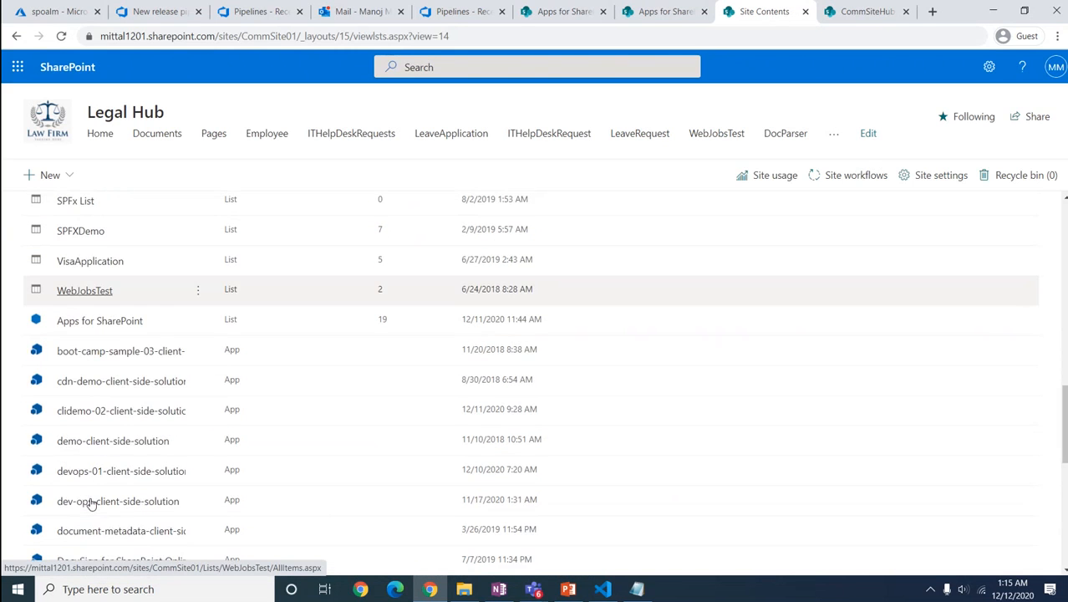
scroll(90, 501, down, 4)
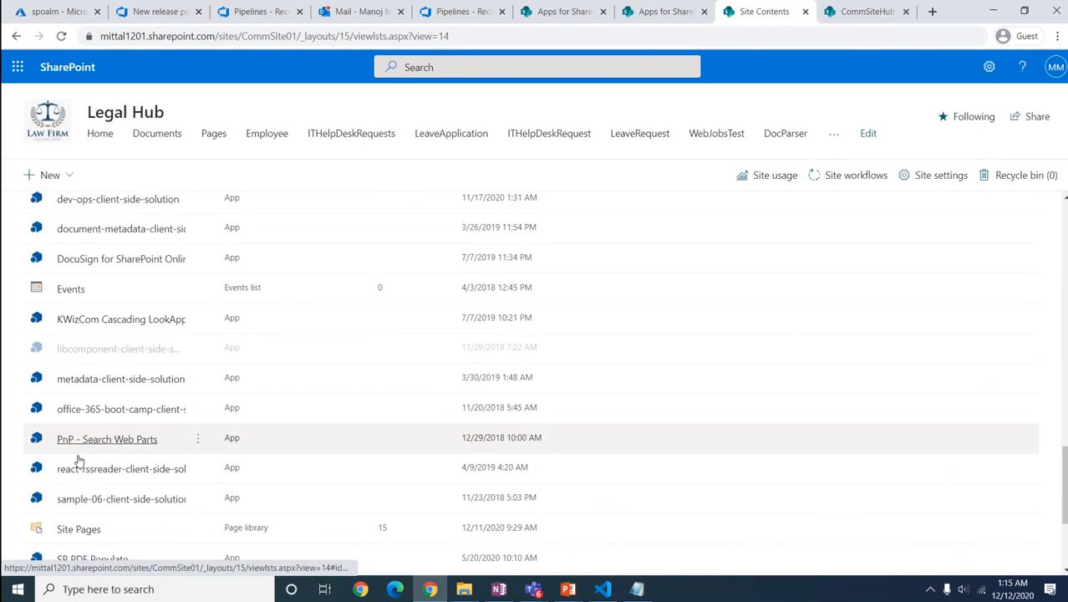
scroll(78, 460, down, 3)
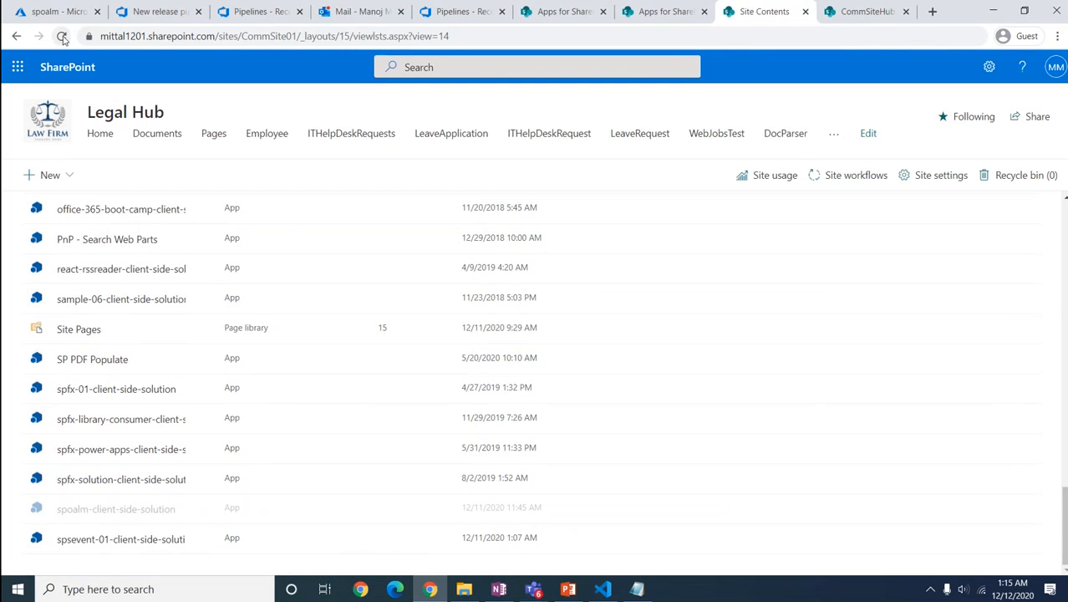
click(62, 37)
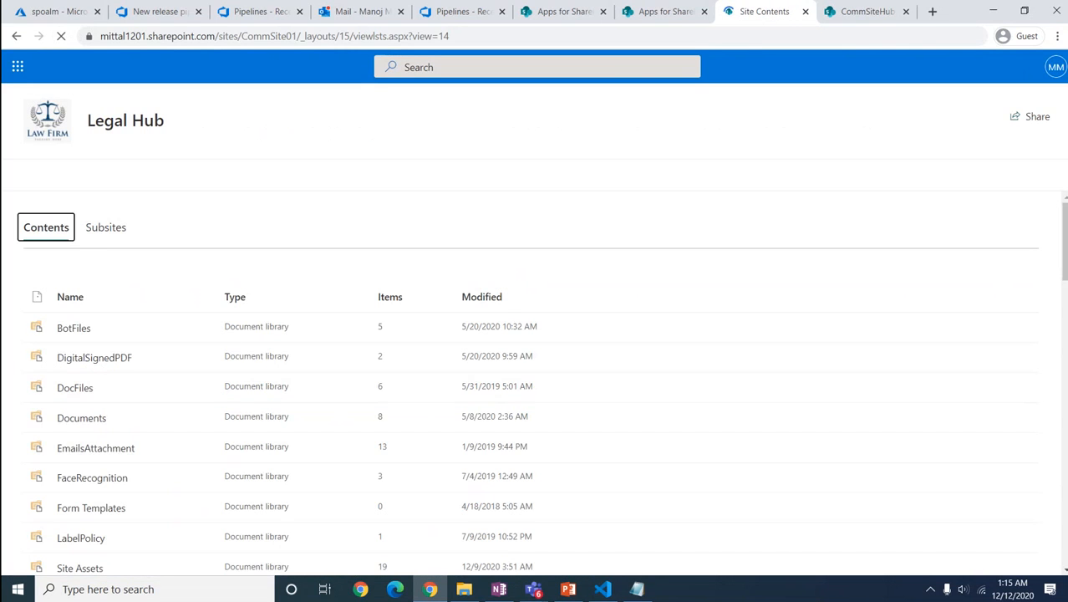
drag(1064, 264, 1063, 556)
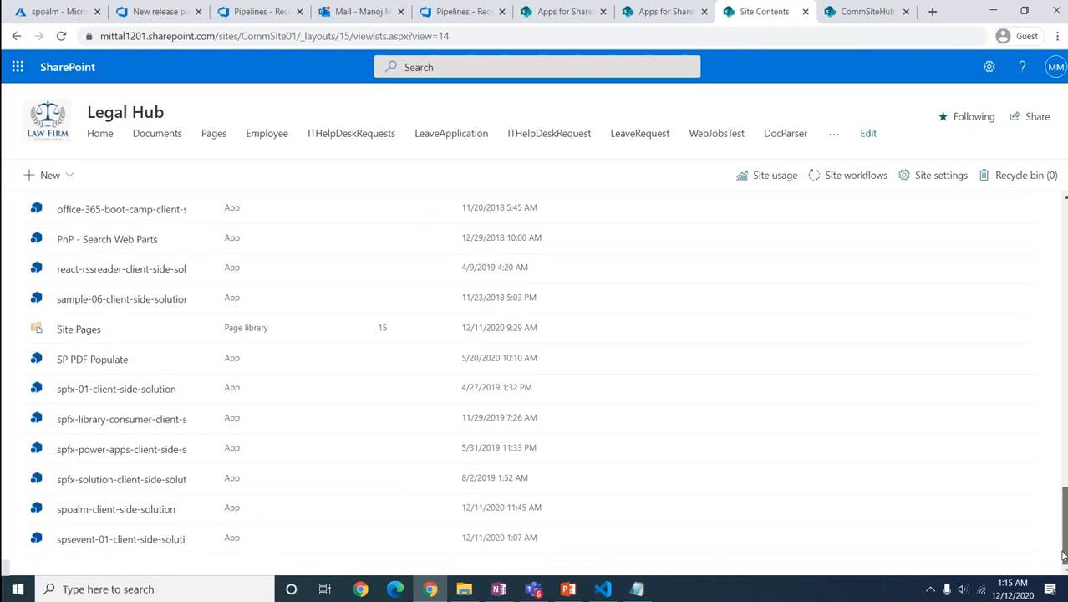
click(100, 142)
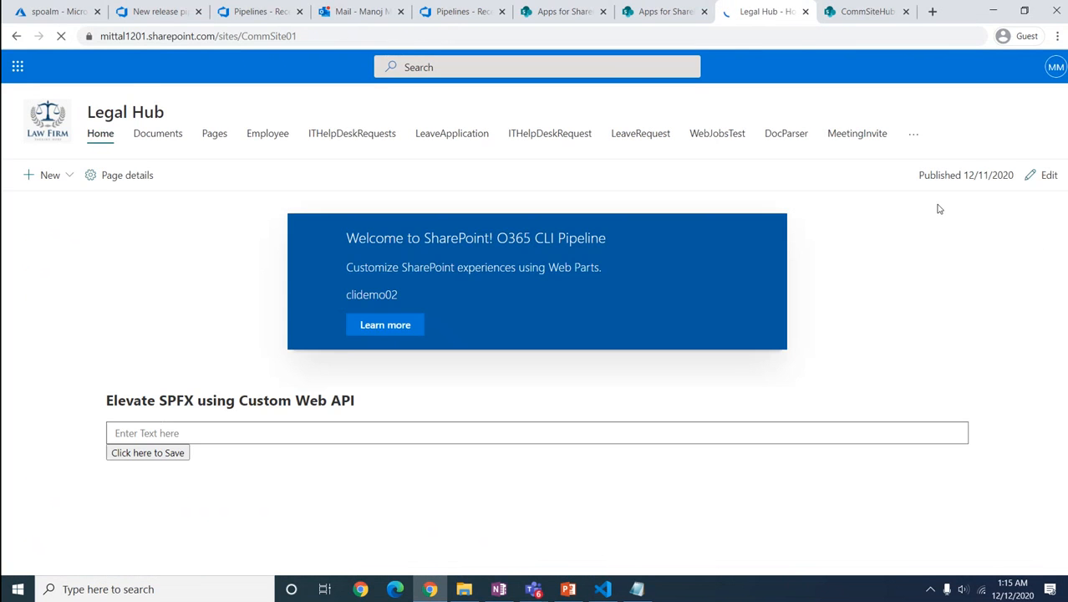
Step: Replace the clidemo02 banner with the spoalm web part (searched 'spo') and republish the home page
click(1045, 175)
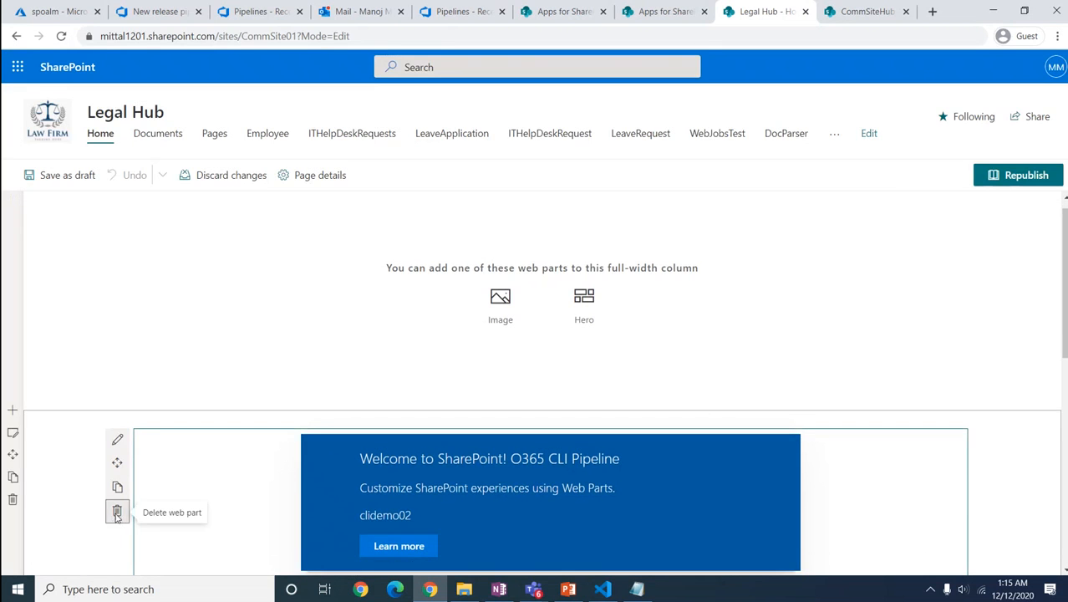
click(117, 510)
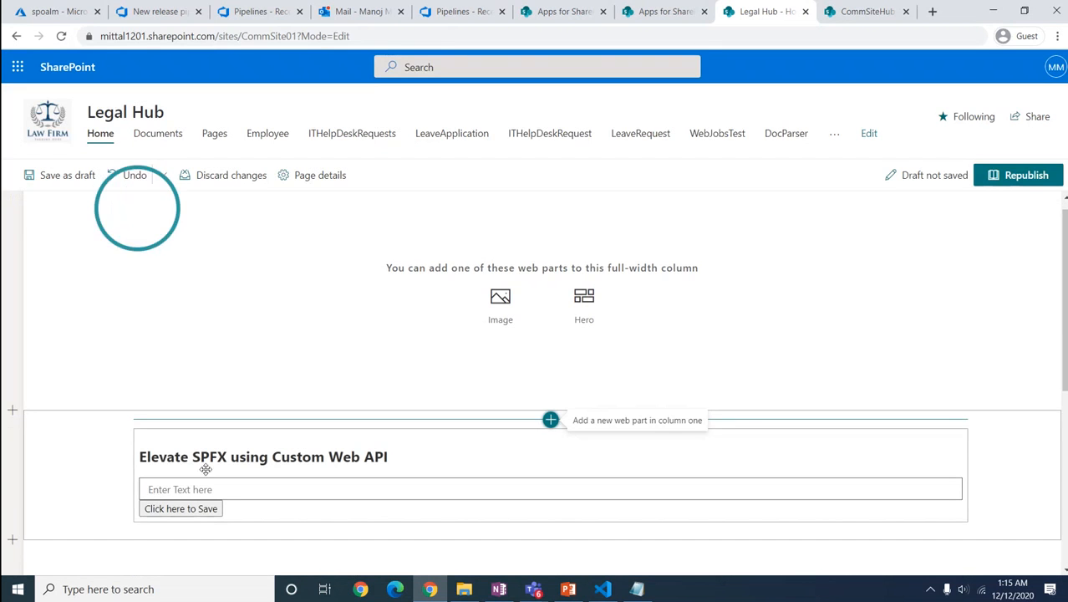
click(551, 419)
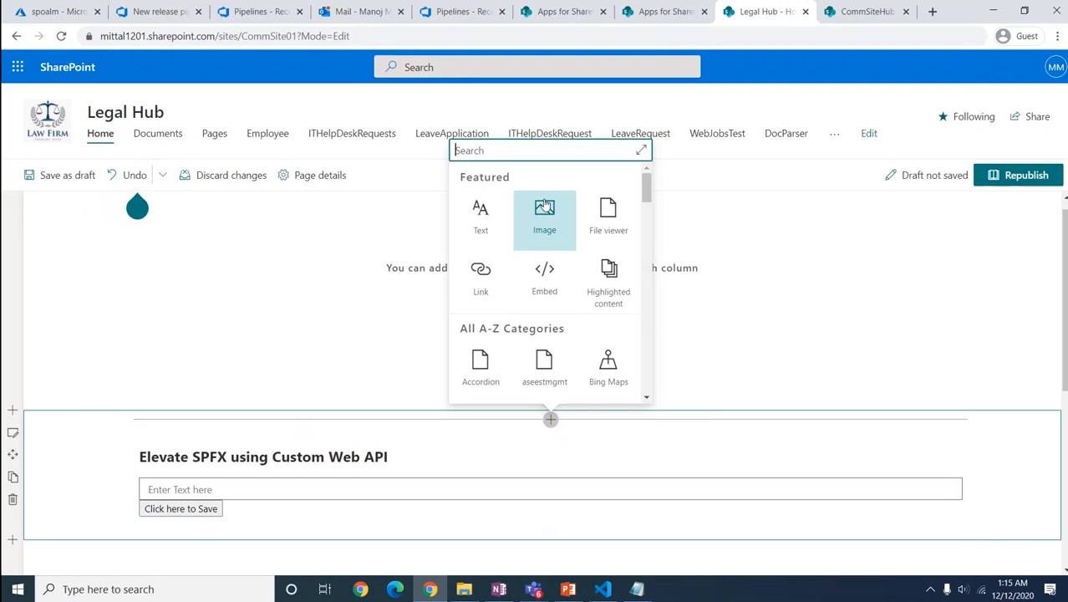
text(spo)
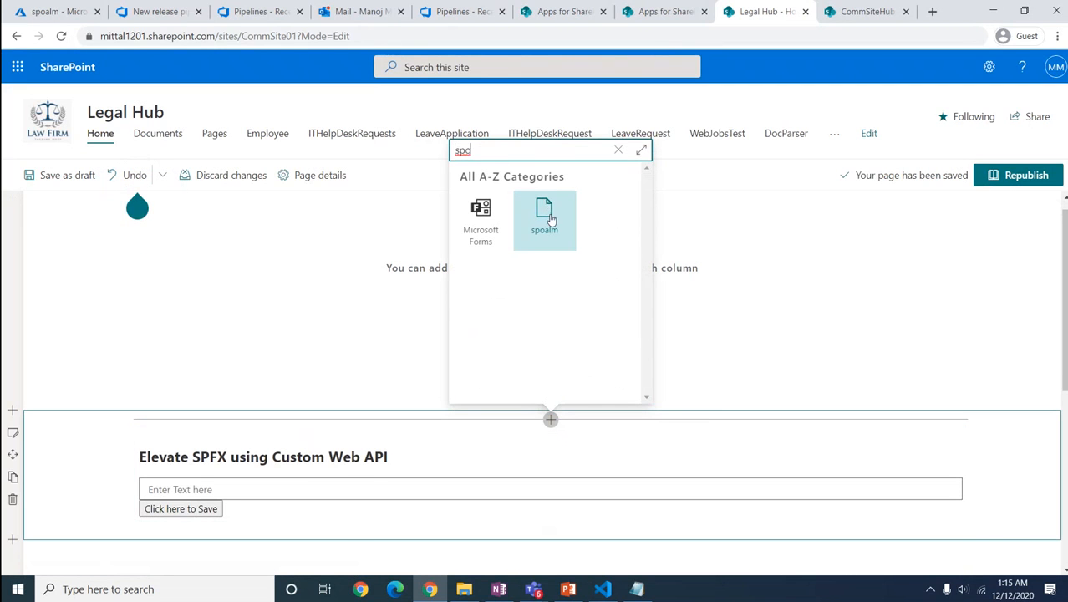
click(551, 219)
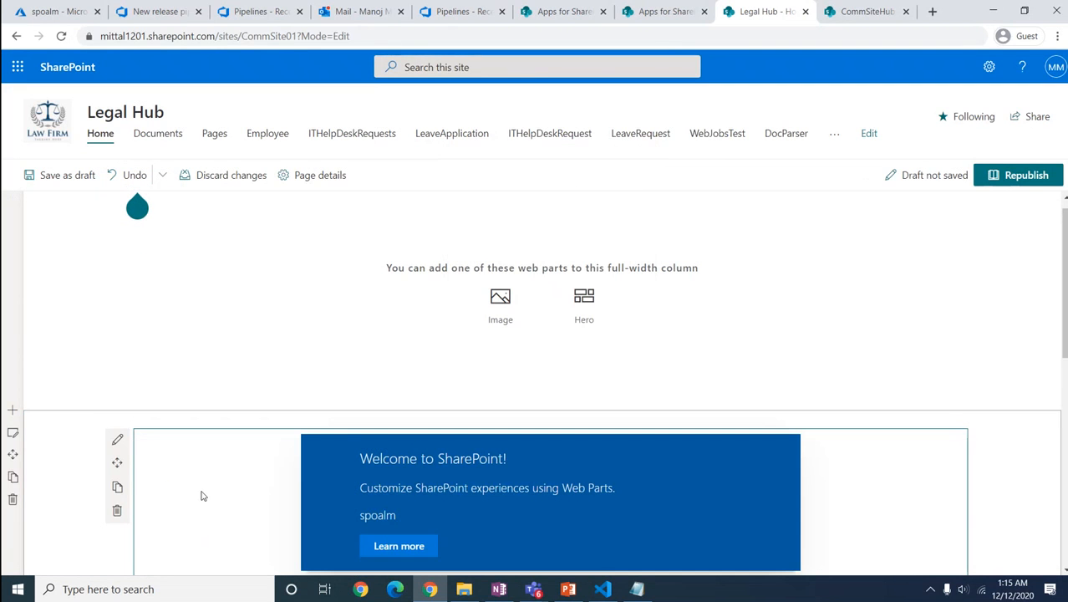
scroll(387, 502, down, 2)
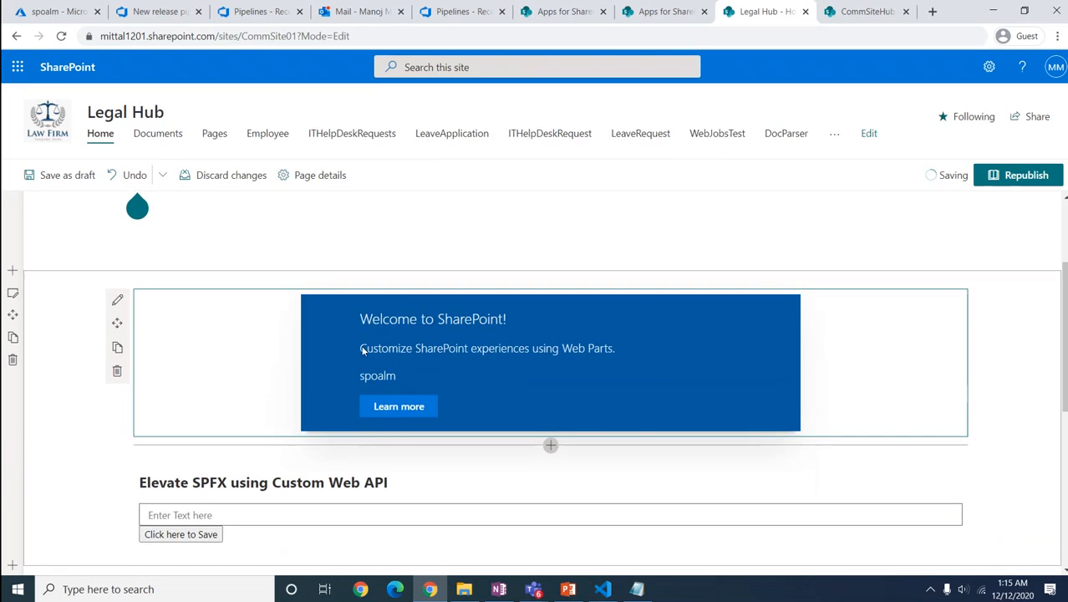
click(1026, 175)
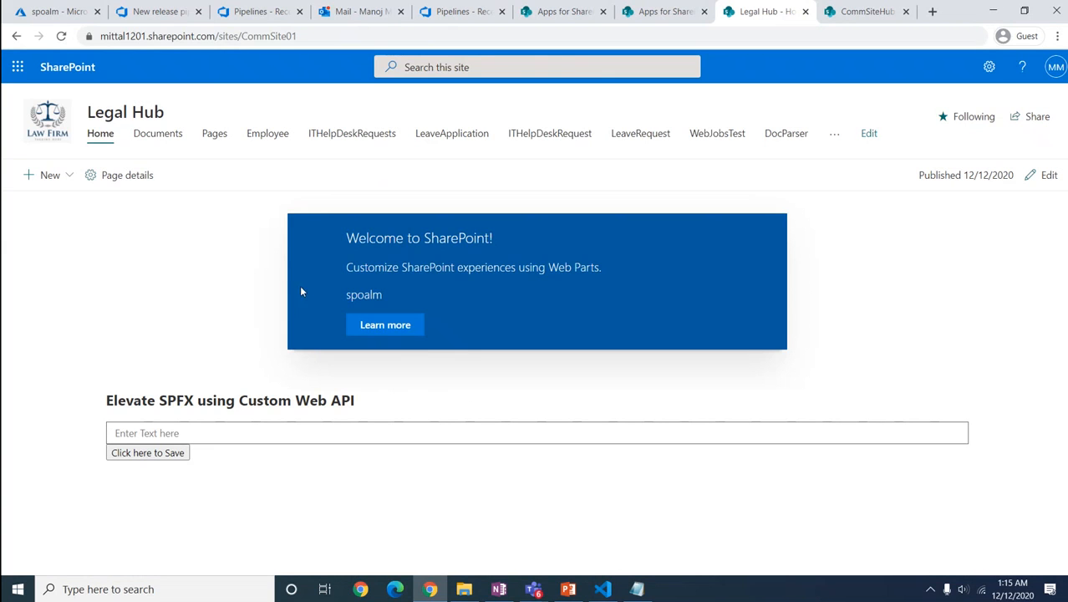
Step: Inspect the release pipeline's build artifact and its deployment trigger settings
click(150, 12)
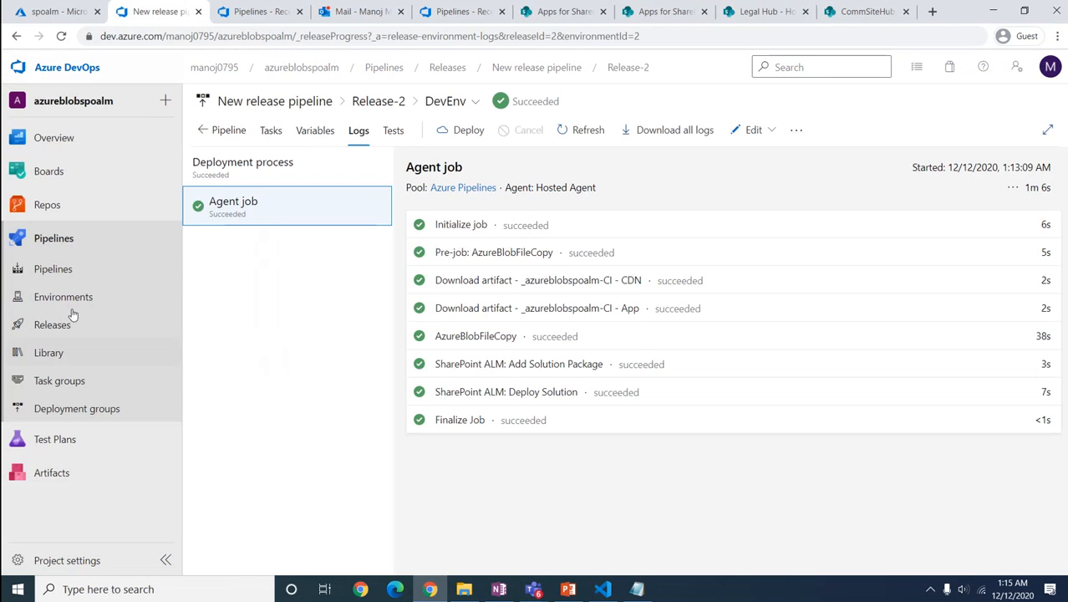
click(59, 268)
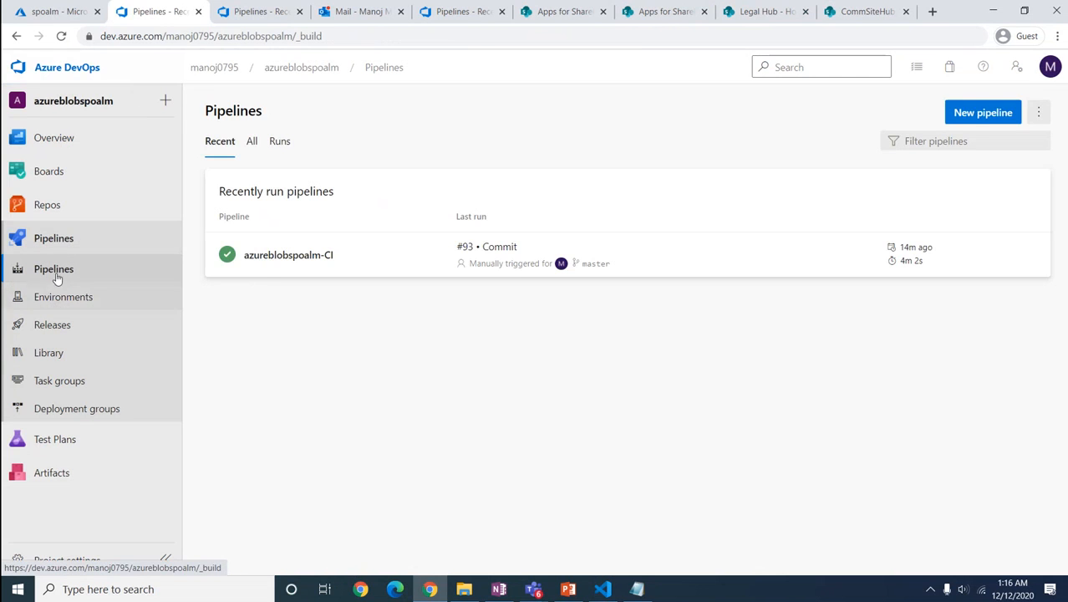
click(1030, 254)
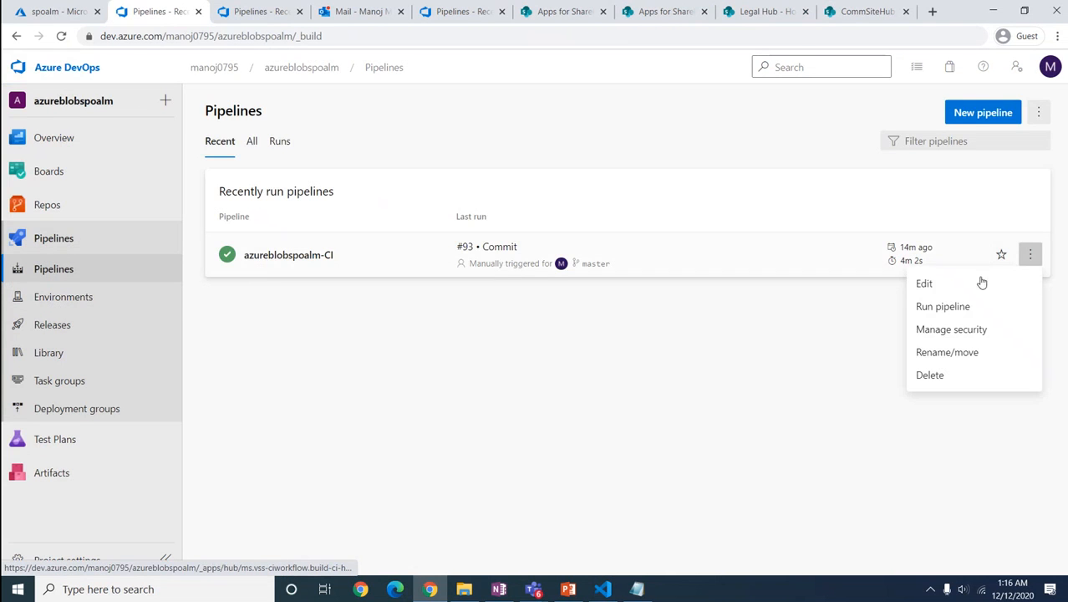
click(925, 287)
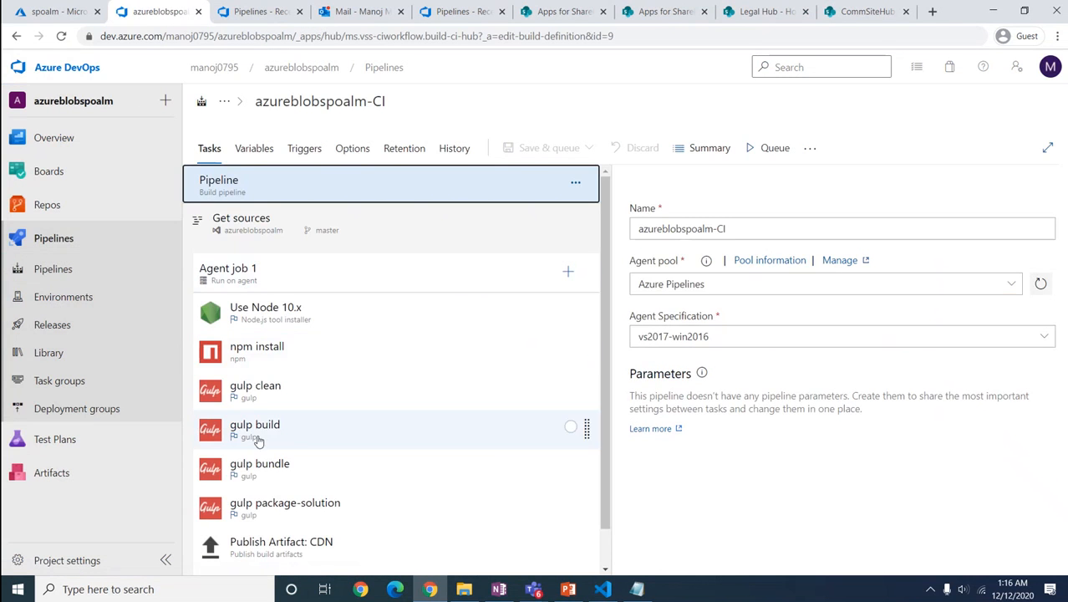
click(118, 318)
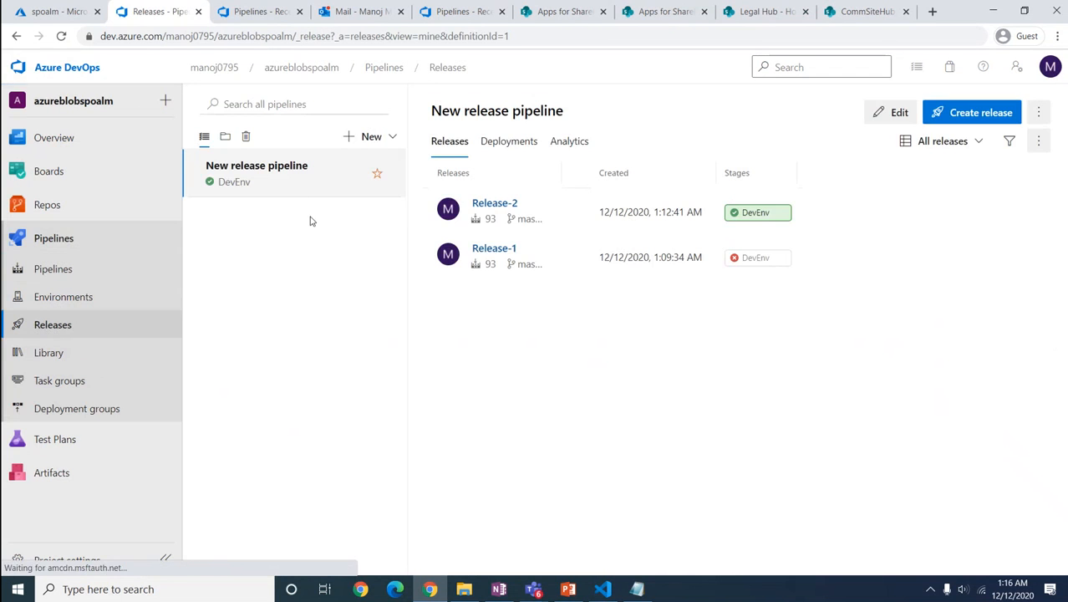
click(898, 113)
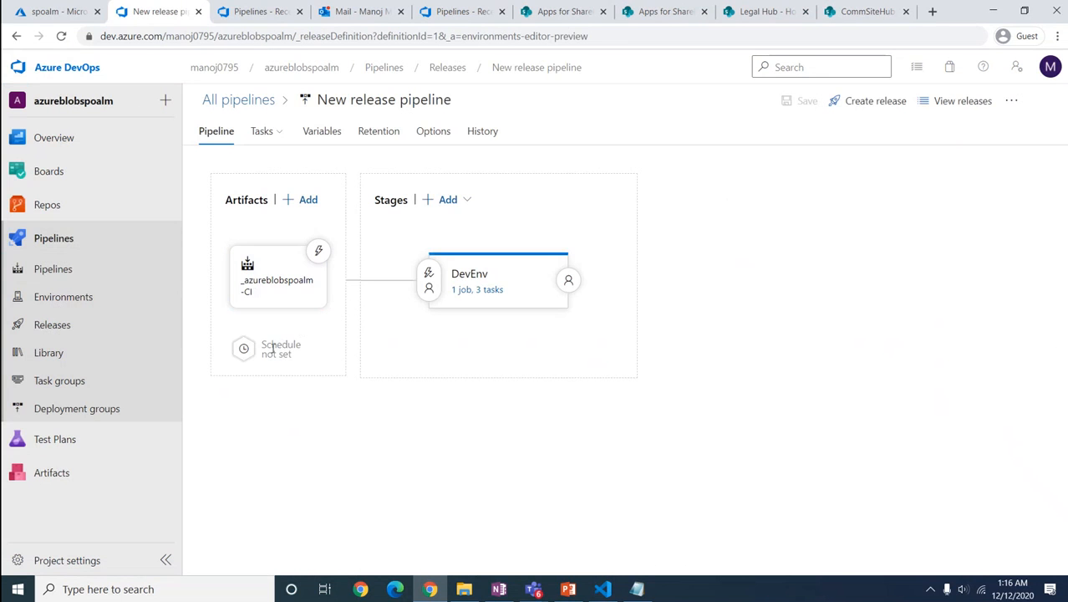
click(282, 292)
click(318, 249)
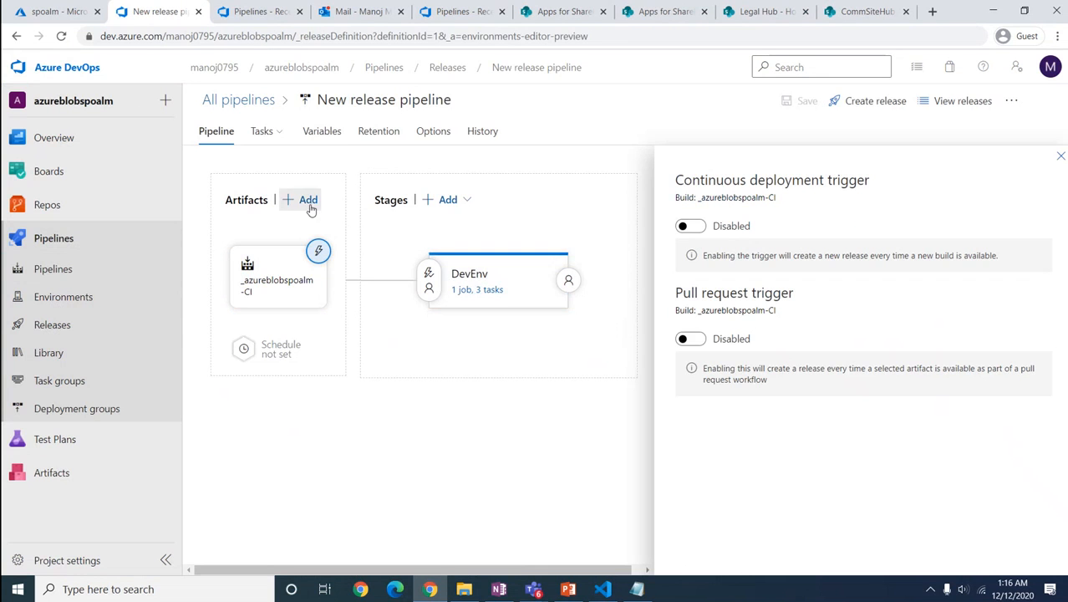
Step: Enable continuous integration on the azureblobspoalm-CI build pipeline's Triggers tab
click(125, 272)
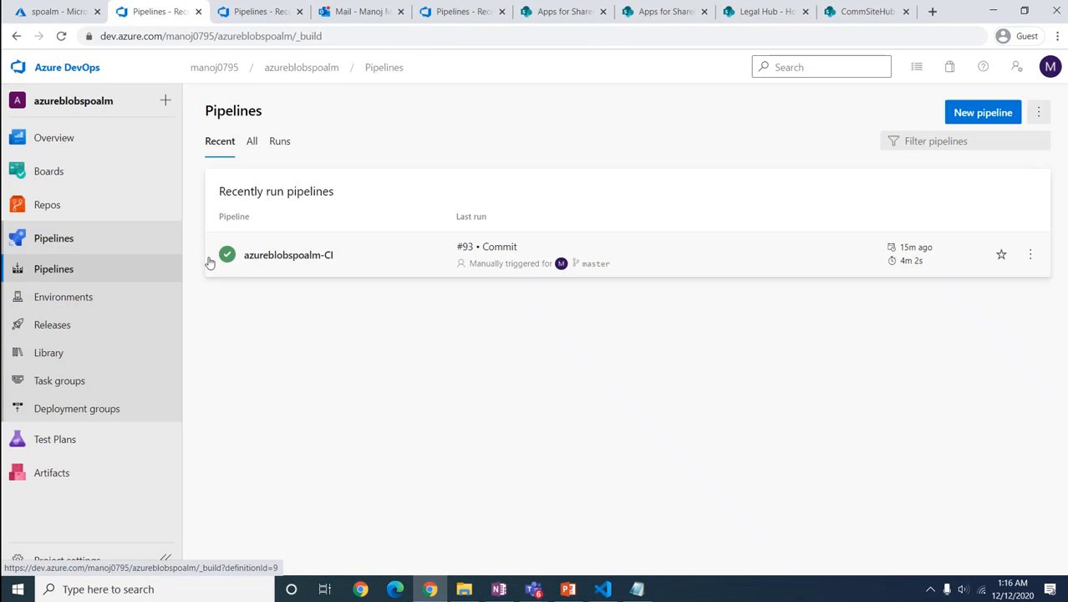
click(1029, 254)
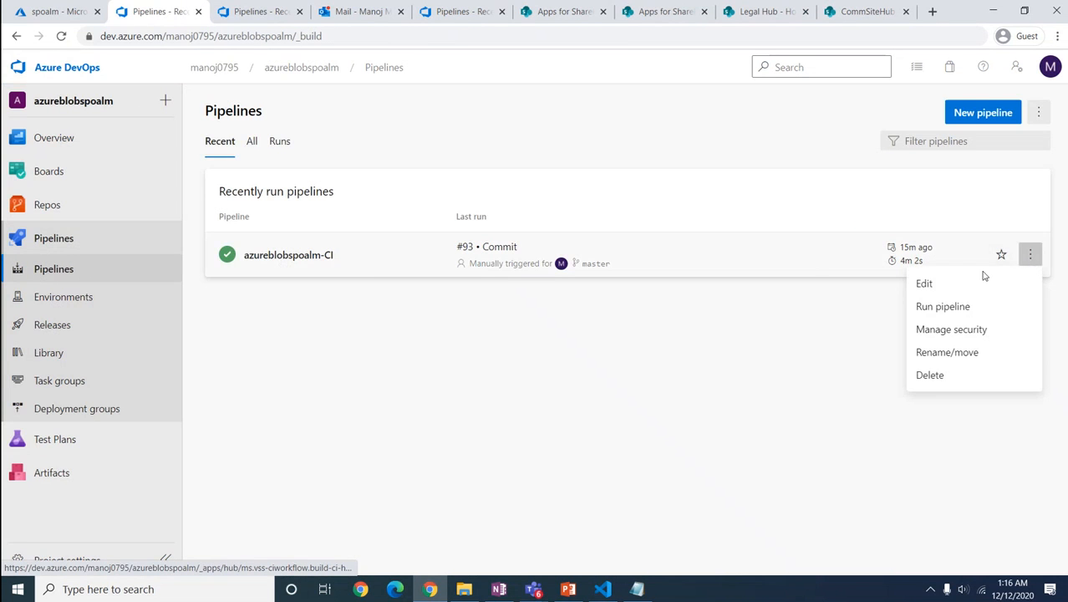
click(919, 284)
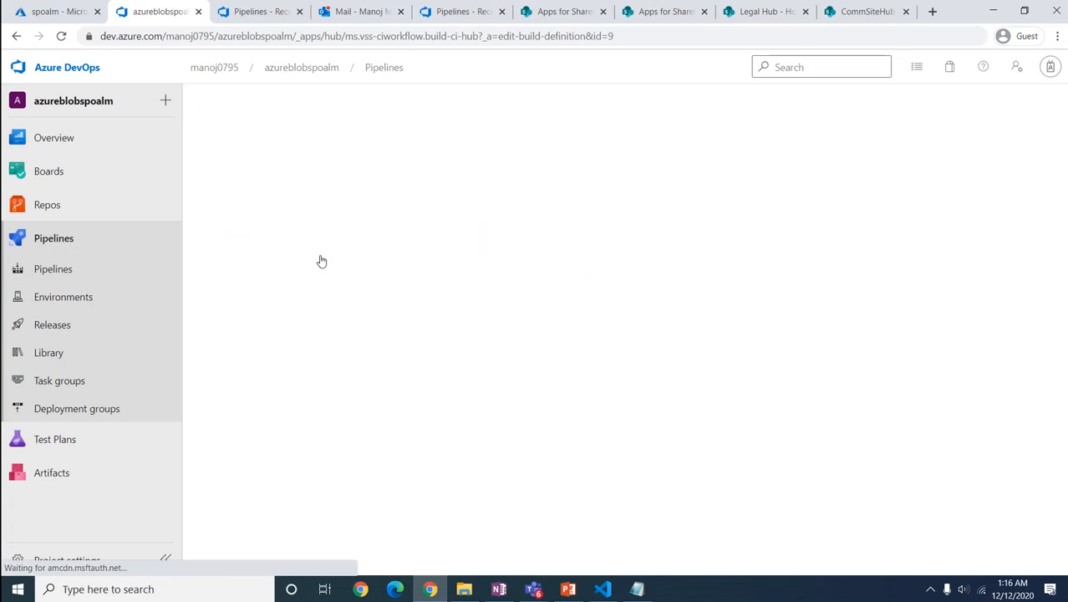
click(306, 150)
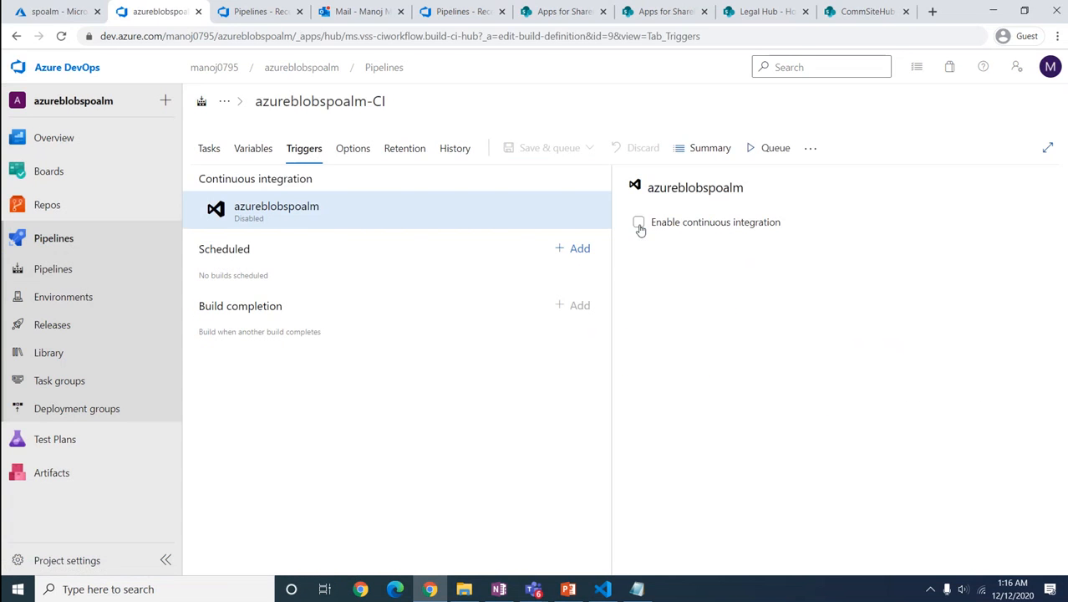
click(638, 223)
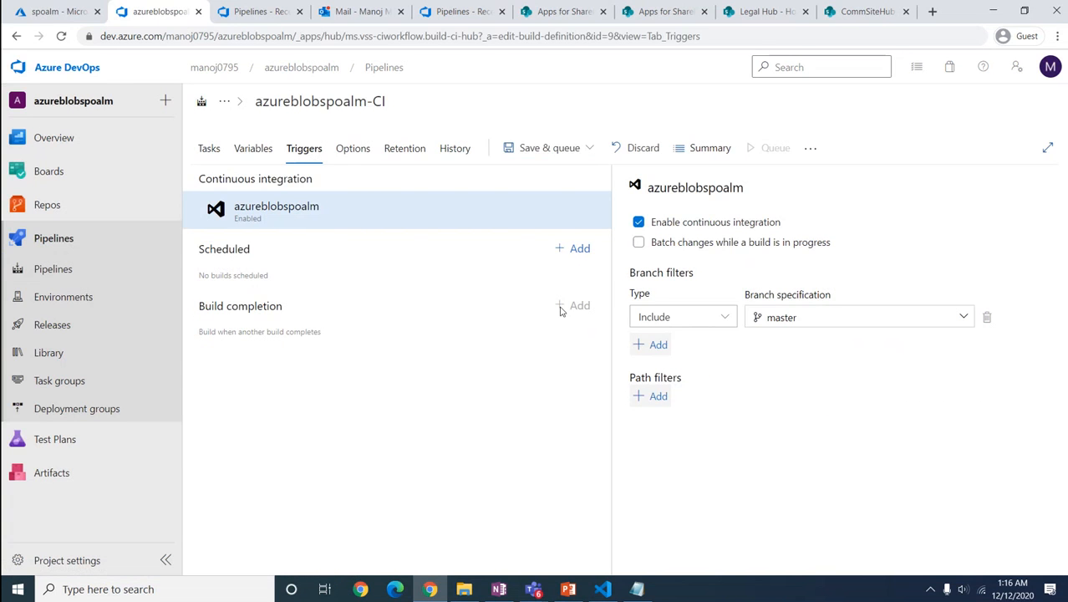
Step: Save the azureblobspoalm-CI pipeline changes without queuing a build
click(52, 324)
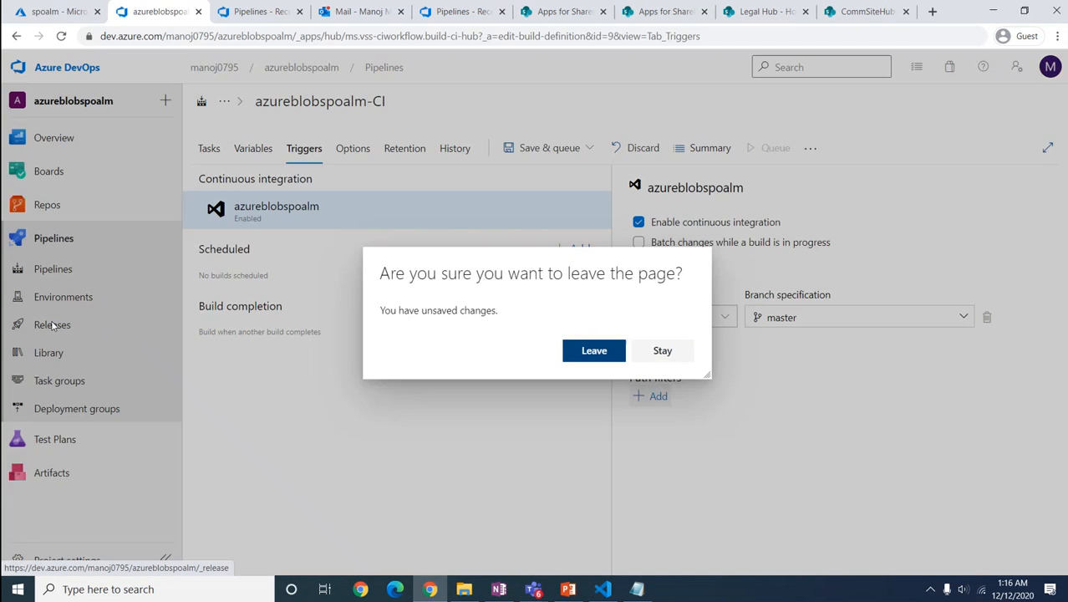
click(675, 358)
click(589, 148)
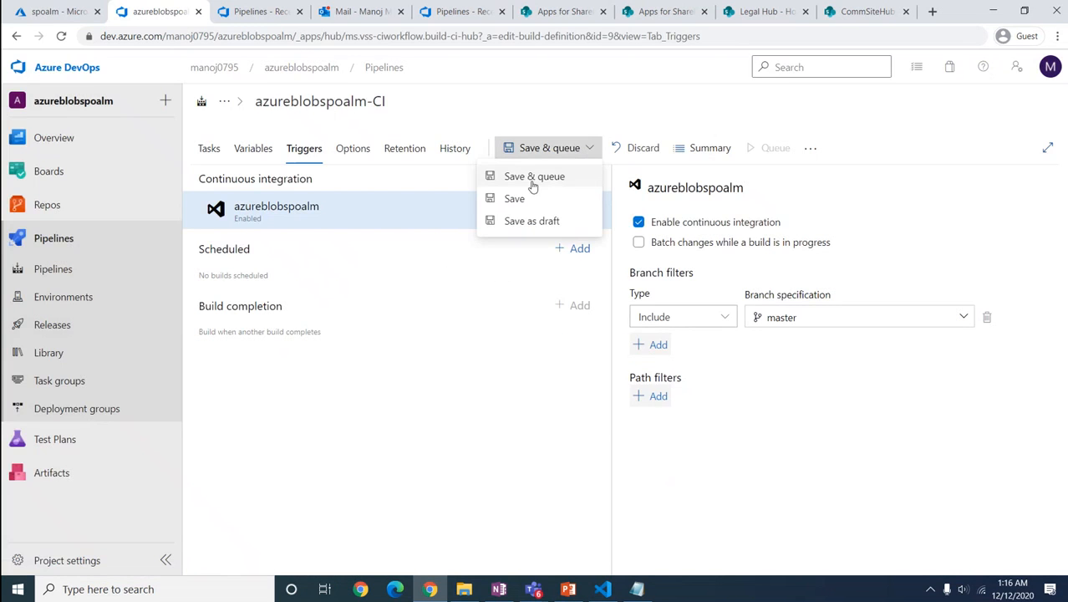
click(515, 200)
click(601, 369)
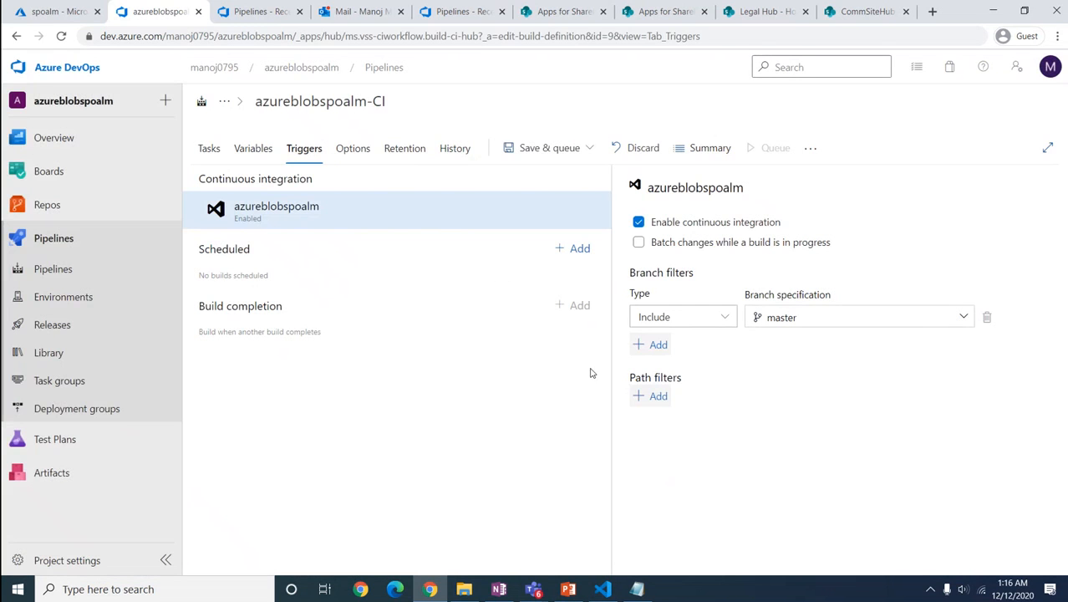
click(603, 589)
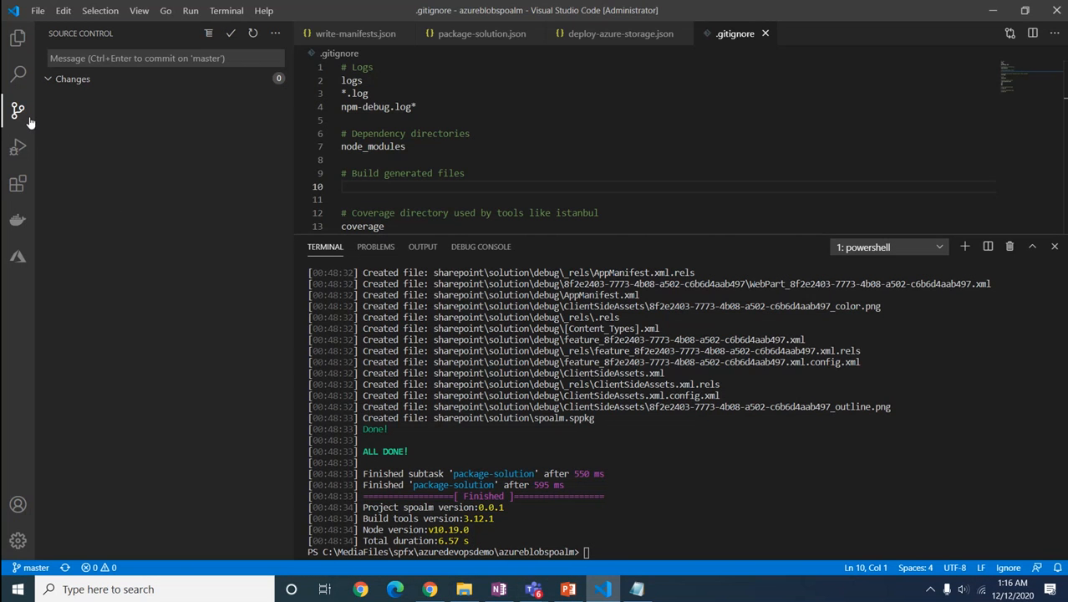
Step: Open src/webparts/spoalm/components/Spoalm.tsx in the editor with the terminal shrunk
click(19, 40)
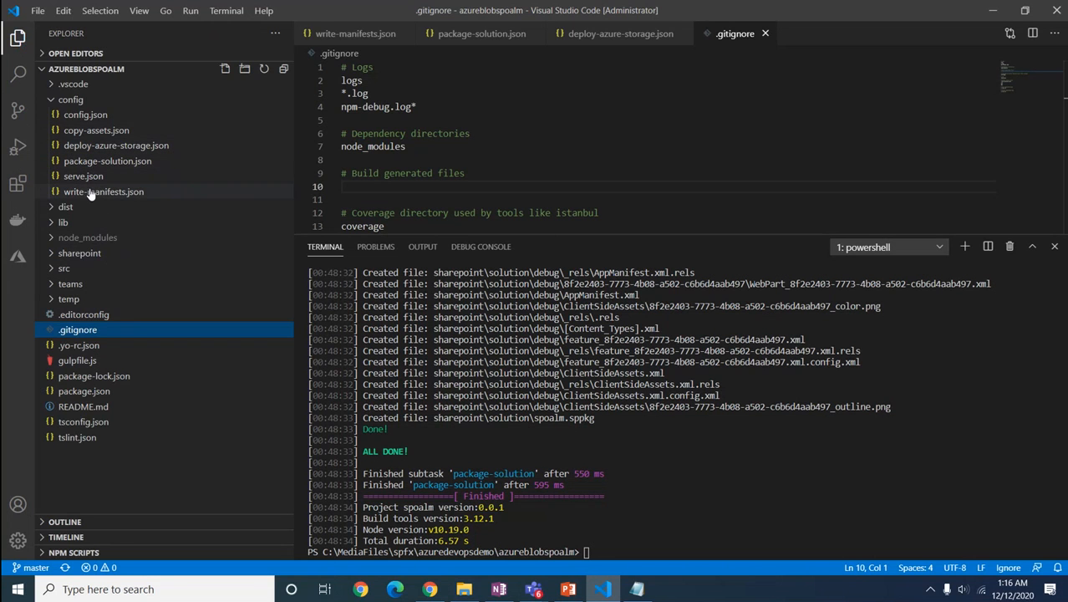
click(71, 253)
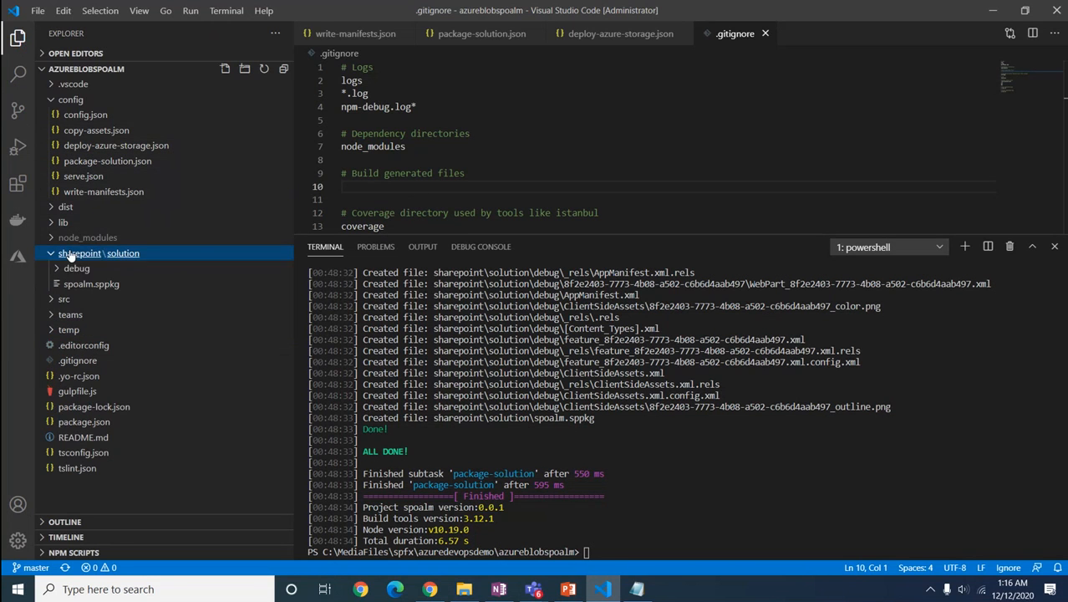
click(57, 299)
click(81, 316)
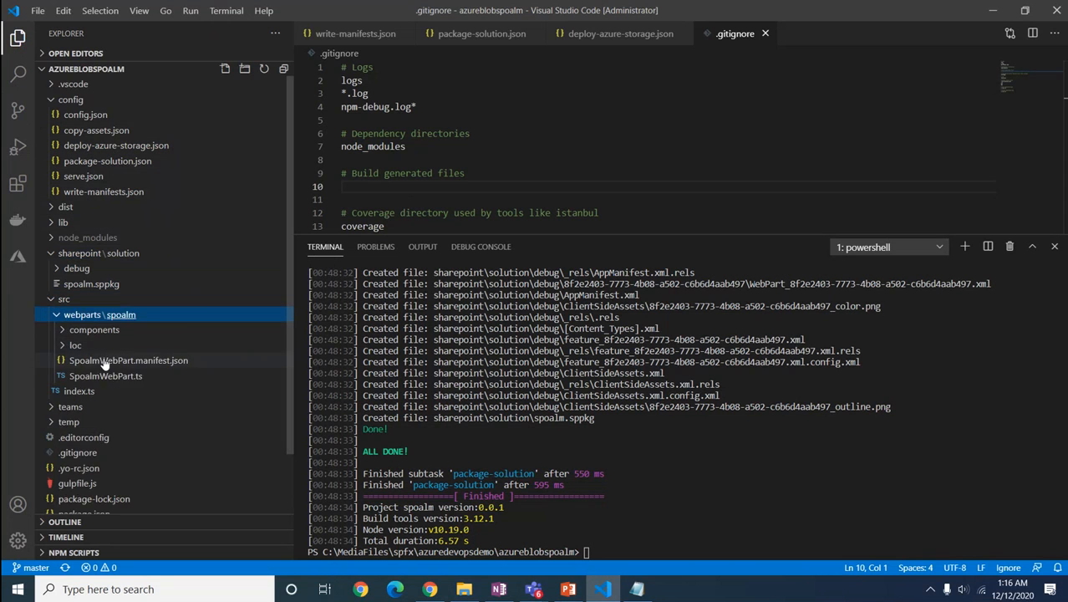
click(95, 330)
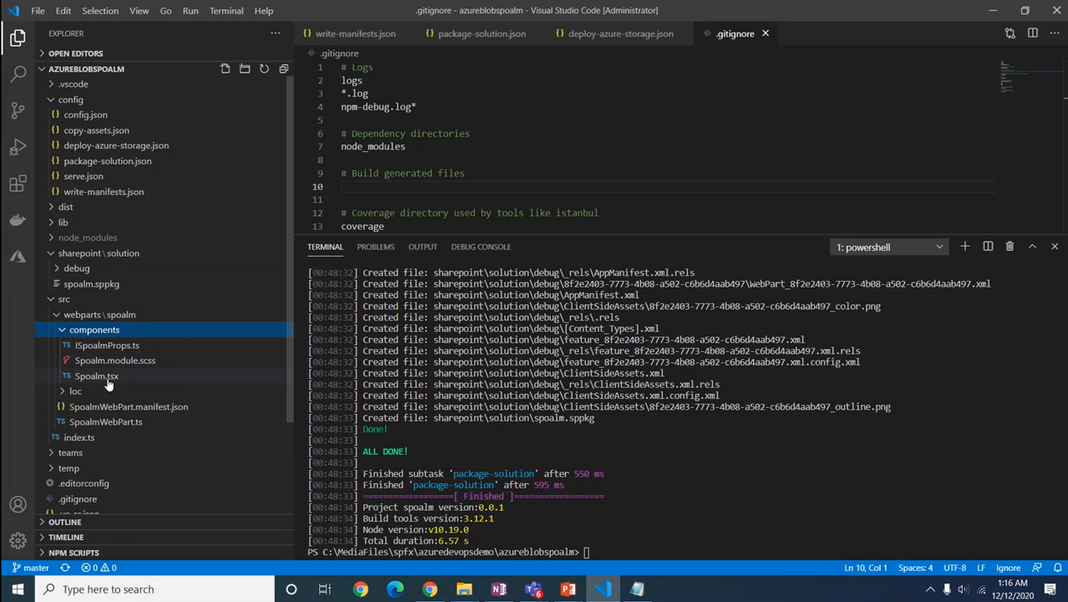
click(97, 376)
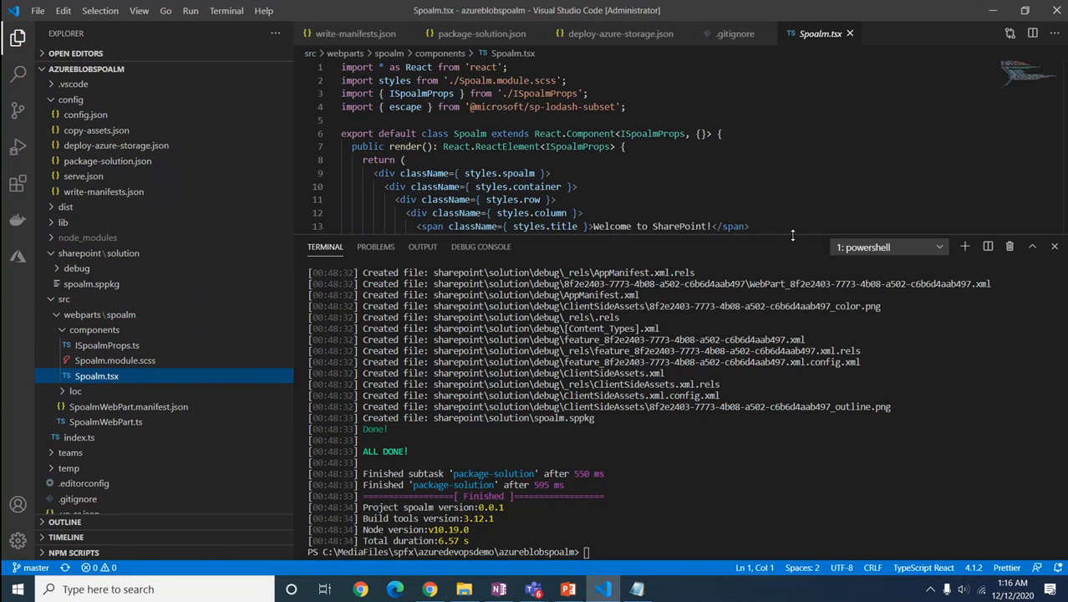
drag(792, 236, 792, 397)
Step: Append 'Azure DevOps with SharePoint Online ALM' to the title text on line 13
click(712, 226)
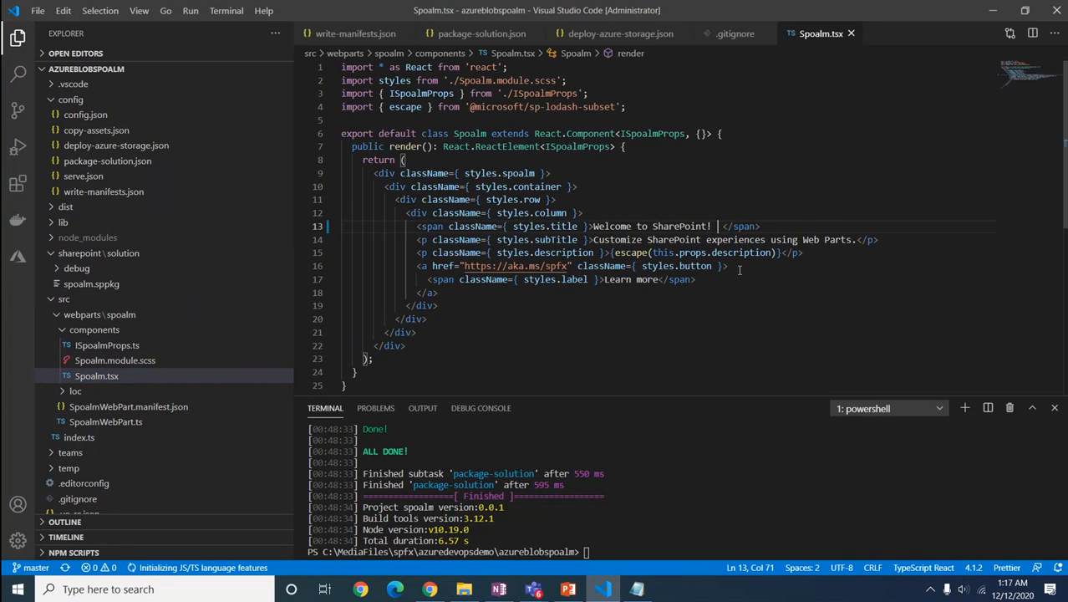
text(AZure)
key(BackSpace)
key(BackSpace)
key(BackSpace)
key(BackSpace)
key(BackSpace)
text(zure Devi)
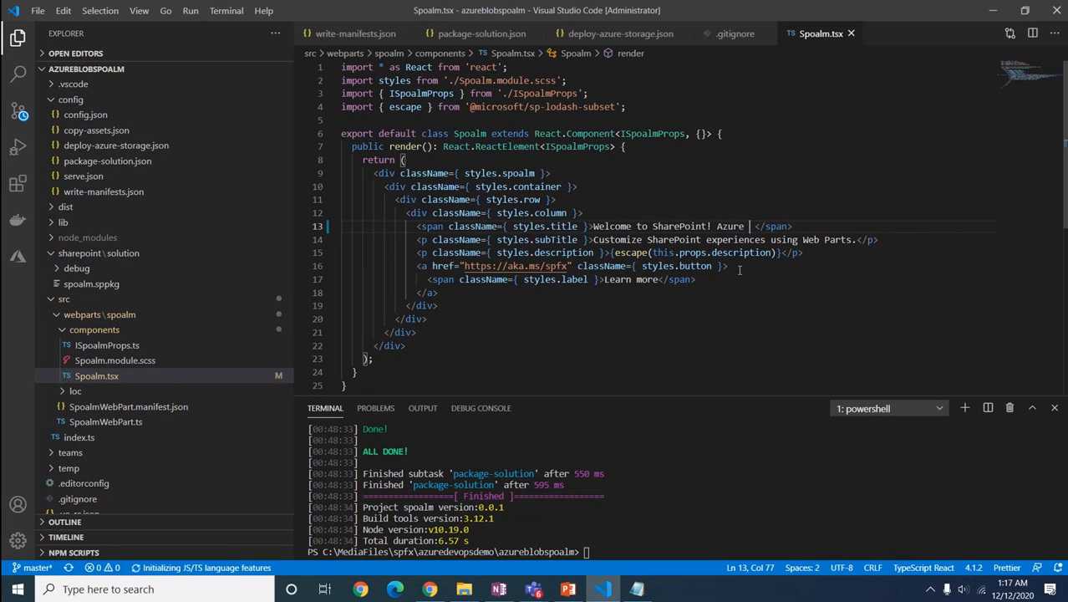
key(BackSpace)
text(Ops with )
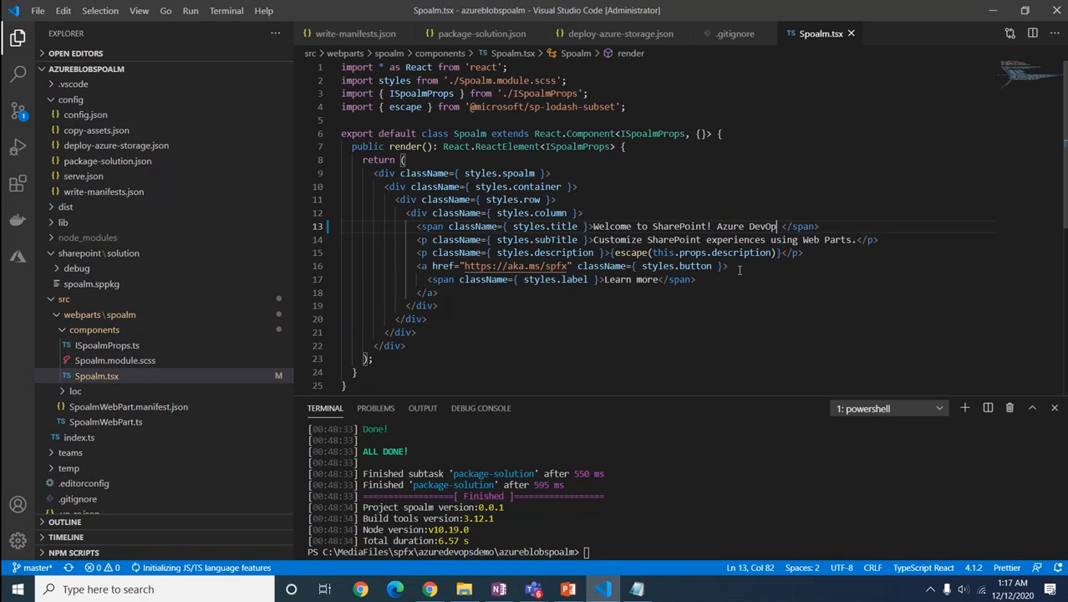
text(SharePoin)
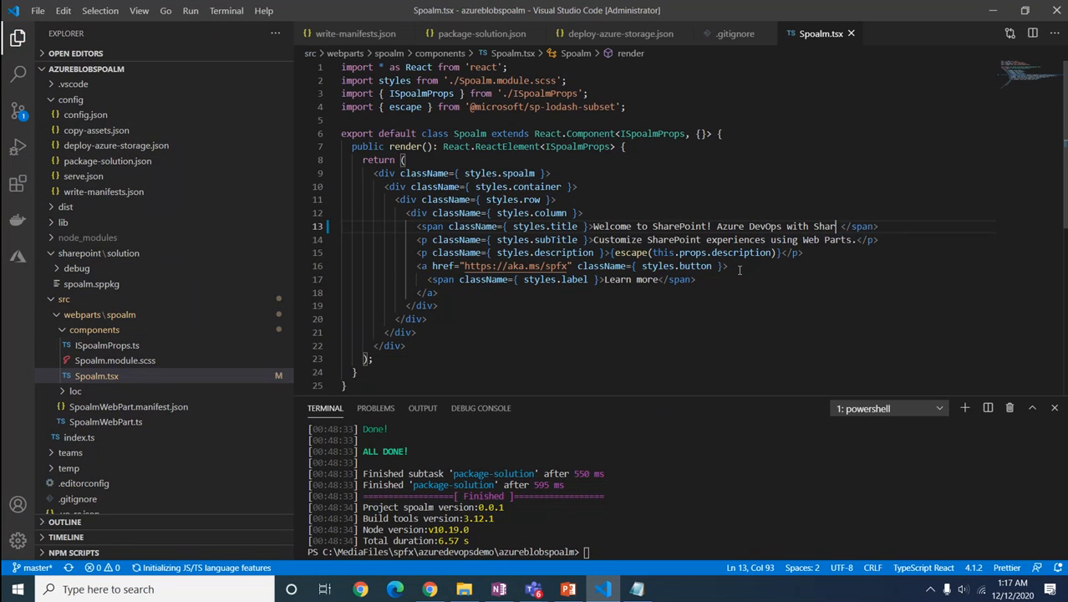
text(t Online )
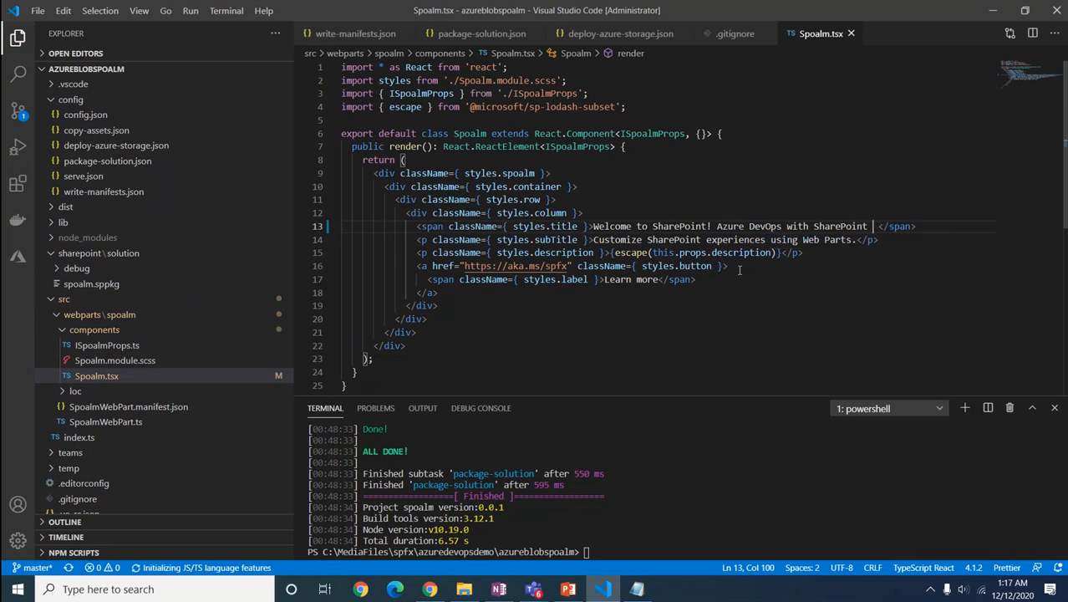
text(ALM)
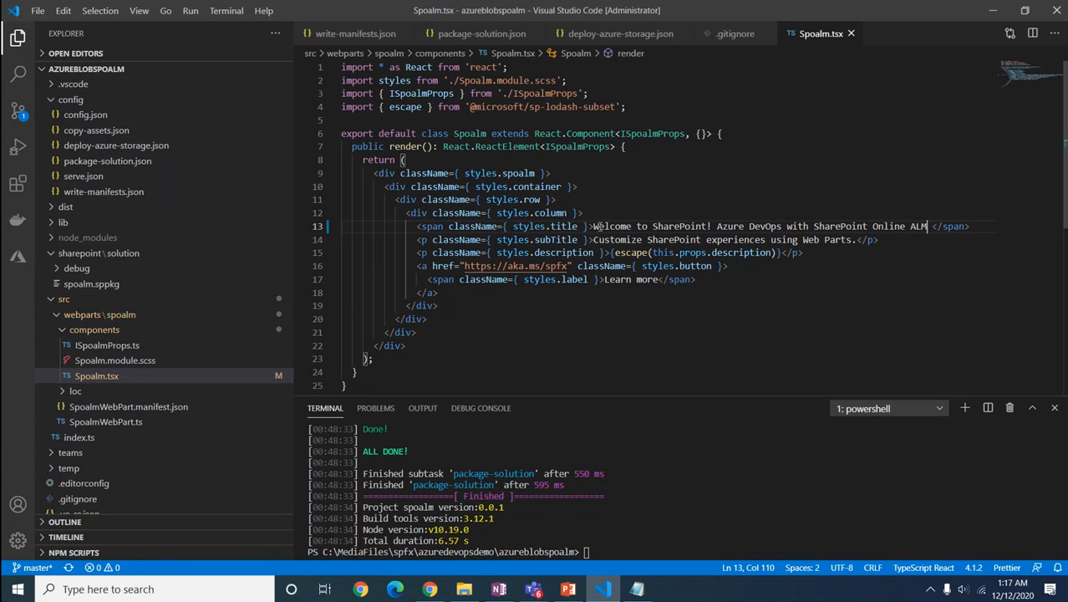
Step: Replace the line 14 subtitle with the new title text
drag(594, 226, 930, 226)
key(ctrl+c)
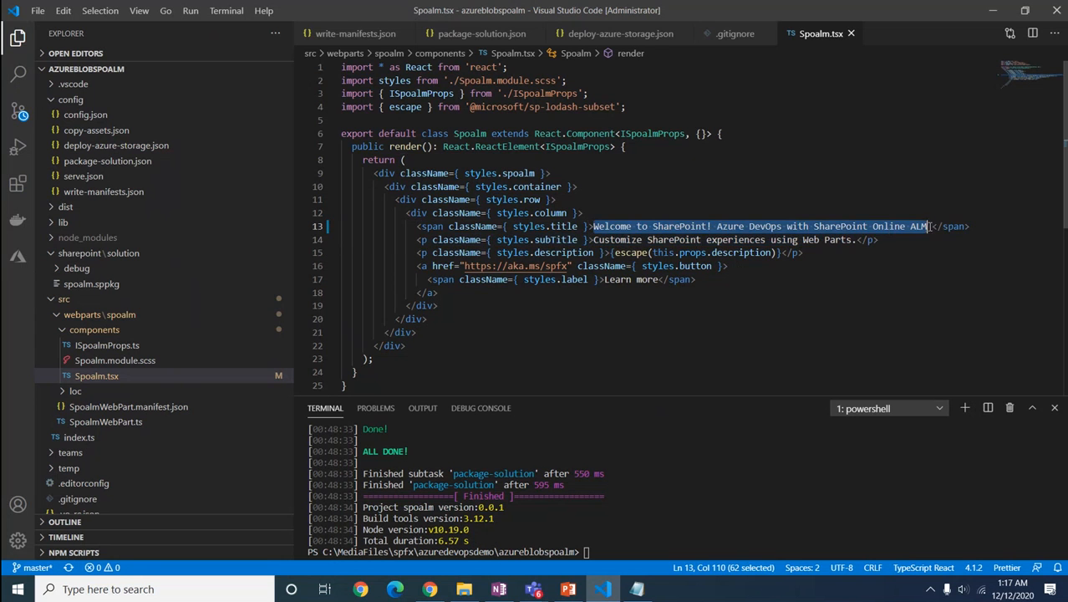
drag(594, 240, 854, 239)
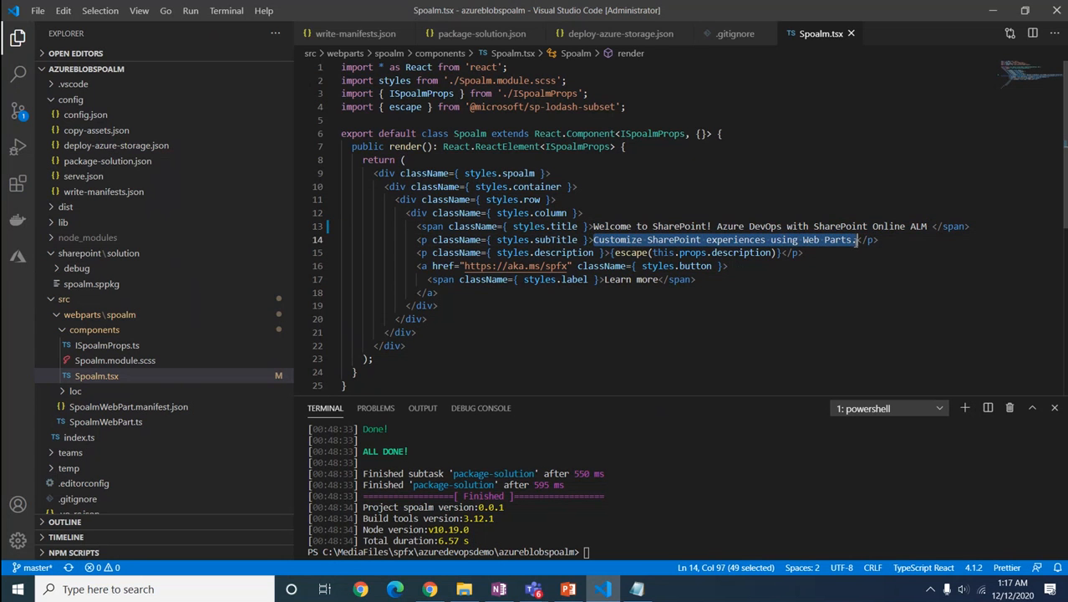
key(ctrl+v)
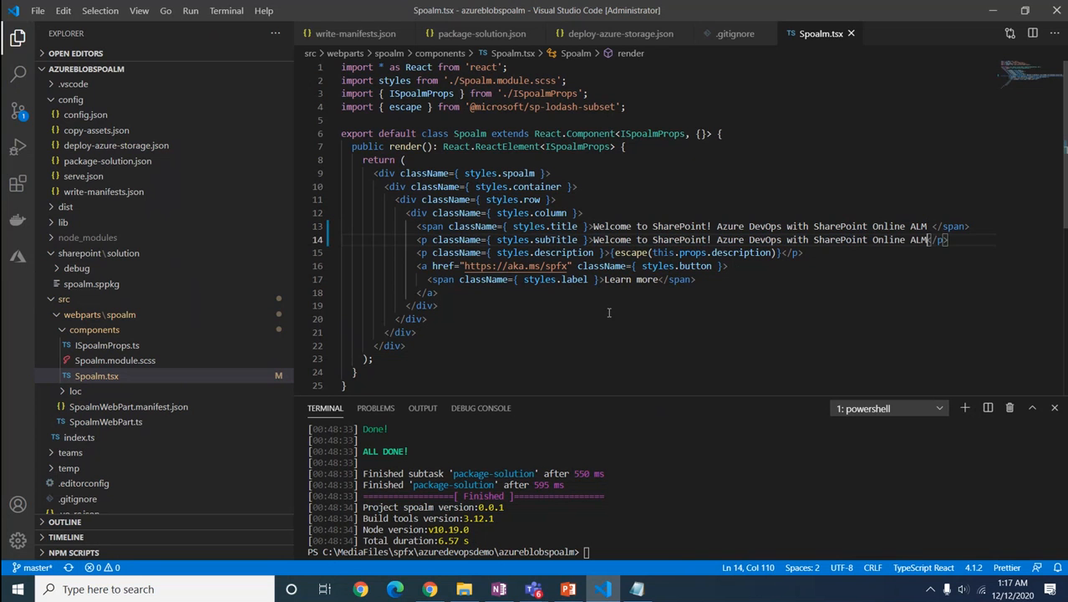
click(569, 341)
click(19, 111)
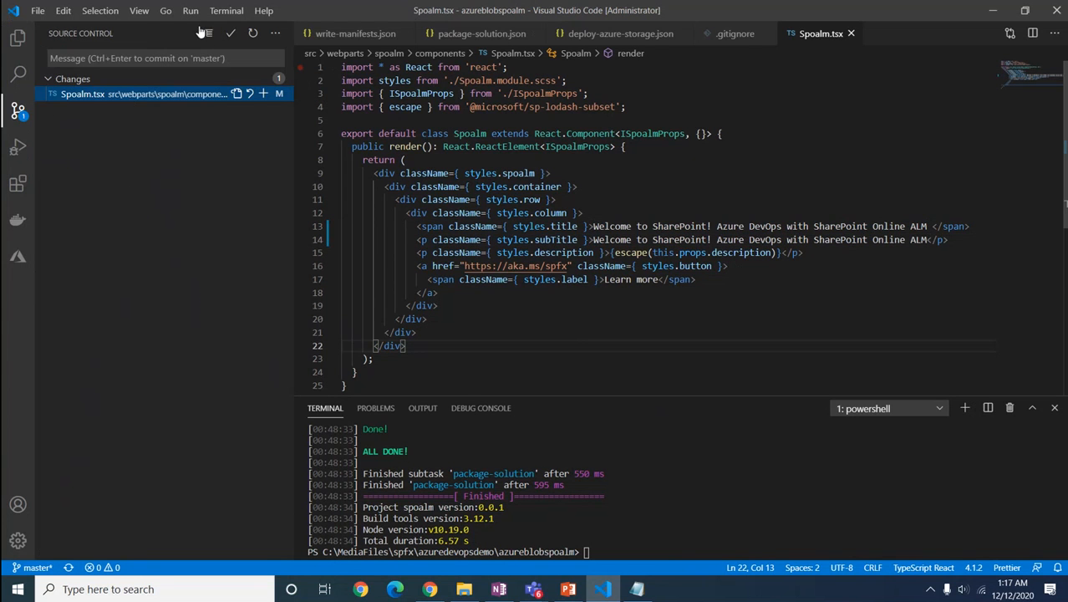
Step: Commit Spoalm.tsx with message 'Title Changed' and sync the commit to origin/master
click(230, 34)
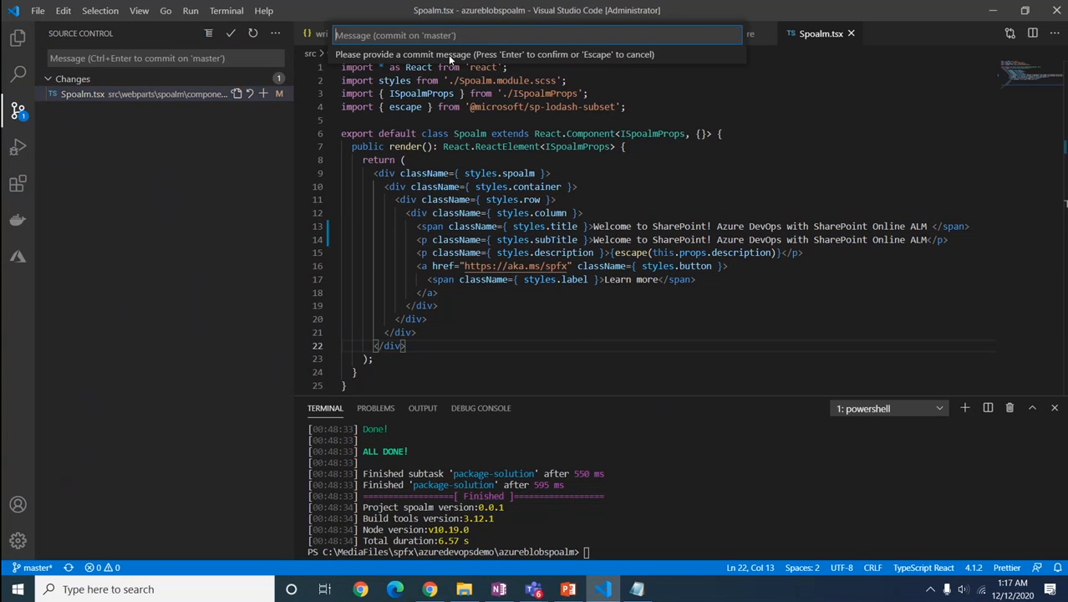
text(Title Changed)
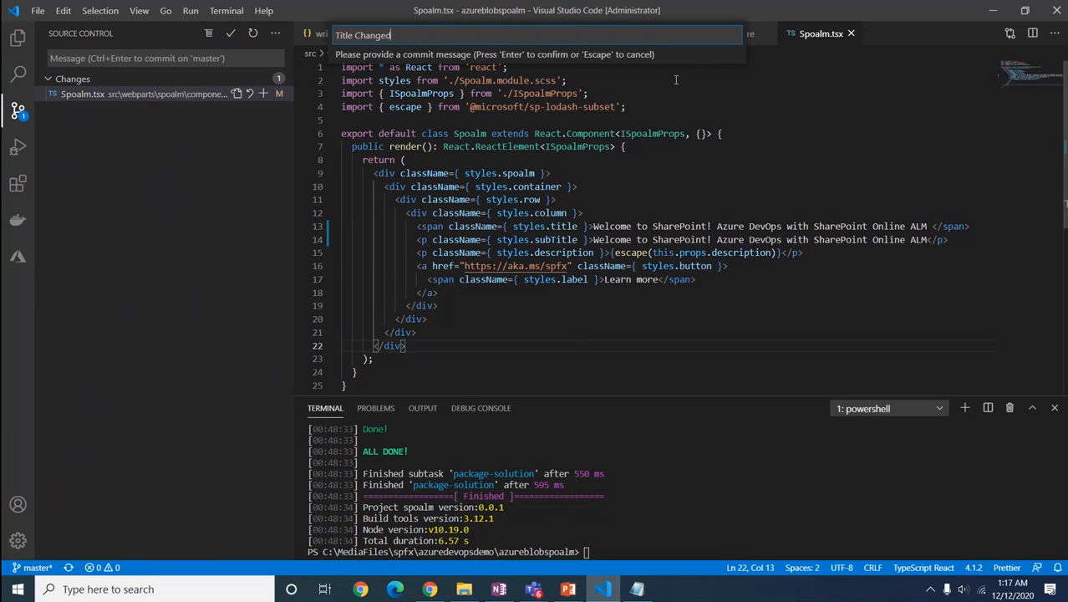
key(Return)
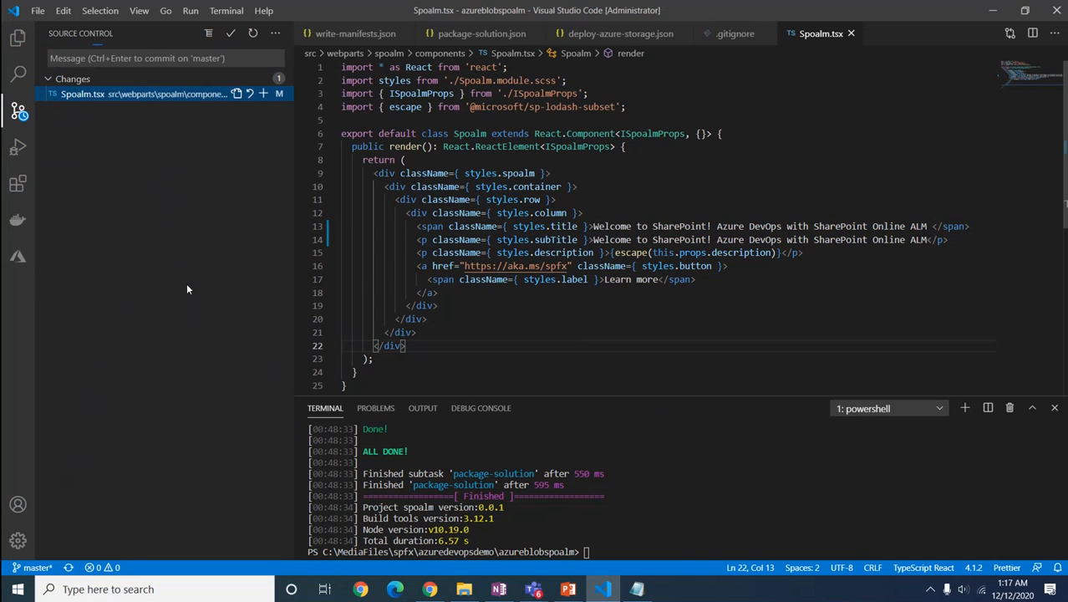
click(70, 569)
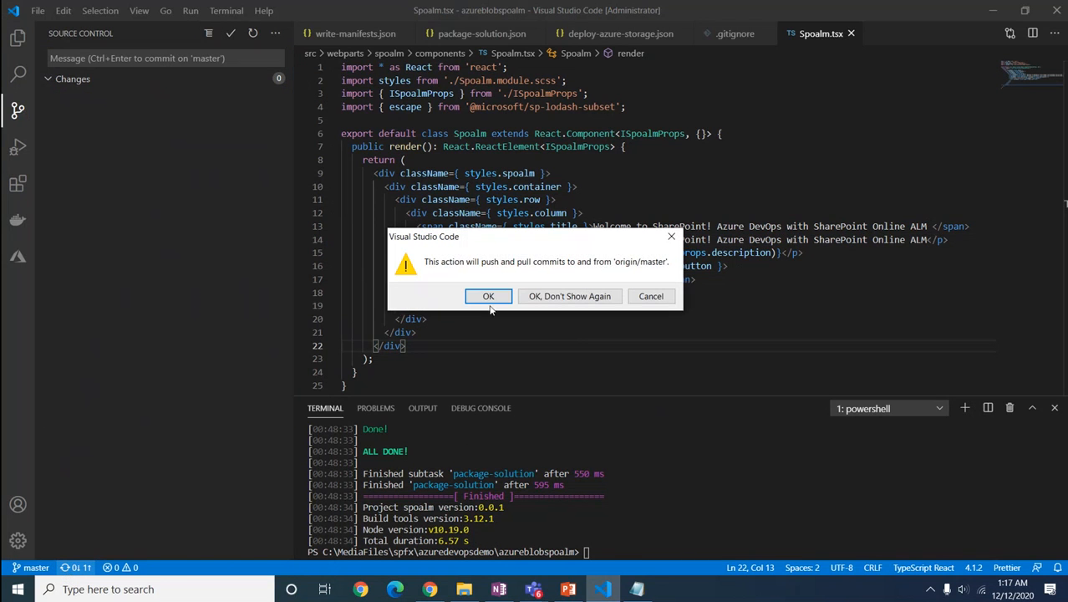
click(488, 298)
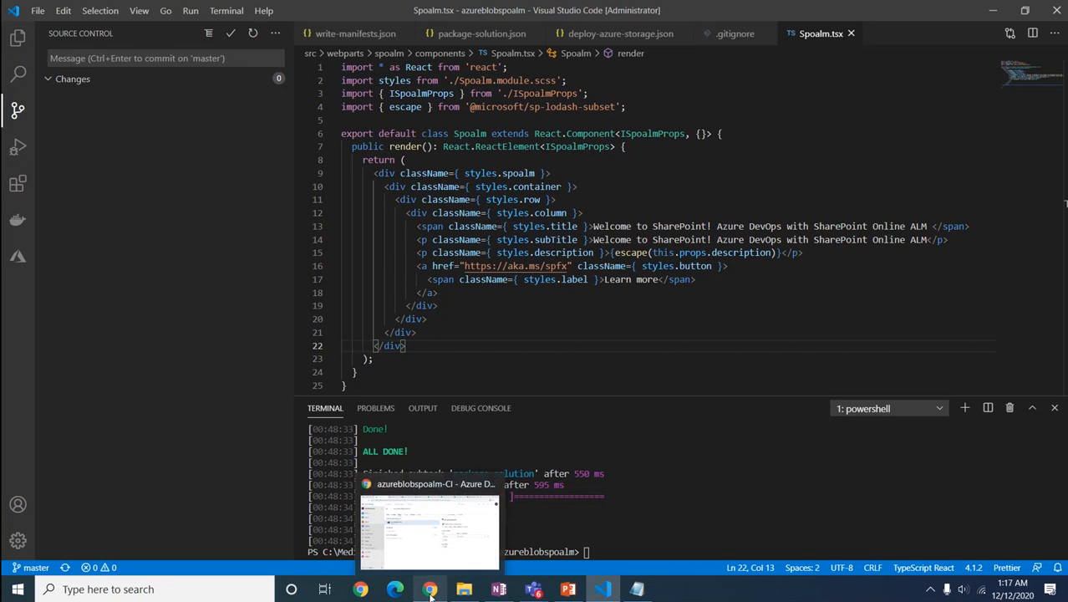
Step: Open src/webparts/spoalm/components/Spoalm.tsx in Repos and highlight the new title and subtitle lines
click(423, 547)
click(64, 214)
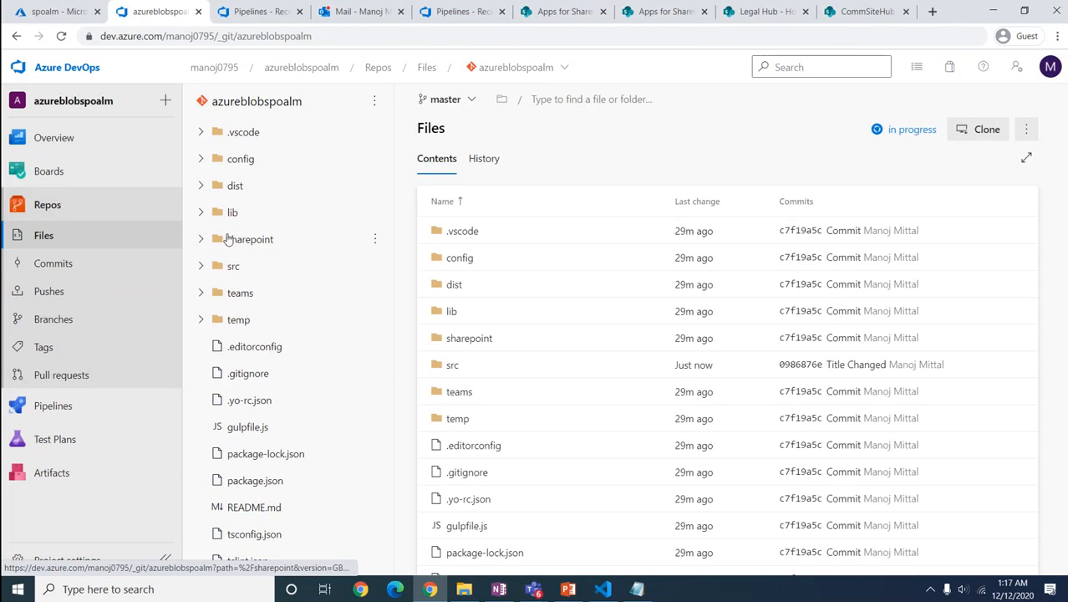
click(202, 268)
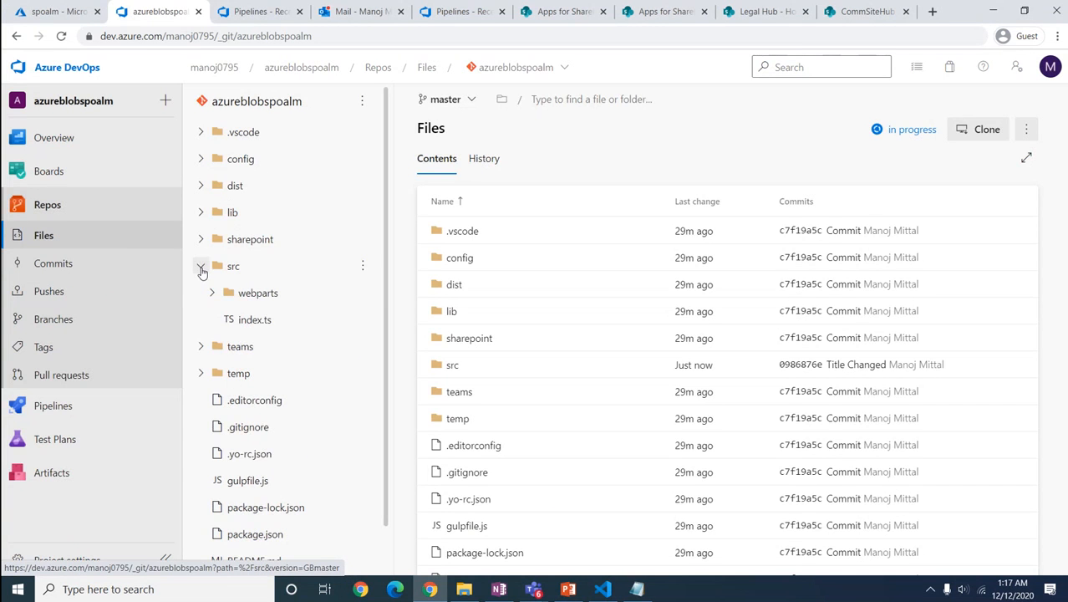
click(229, 293)
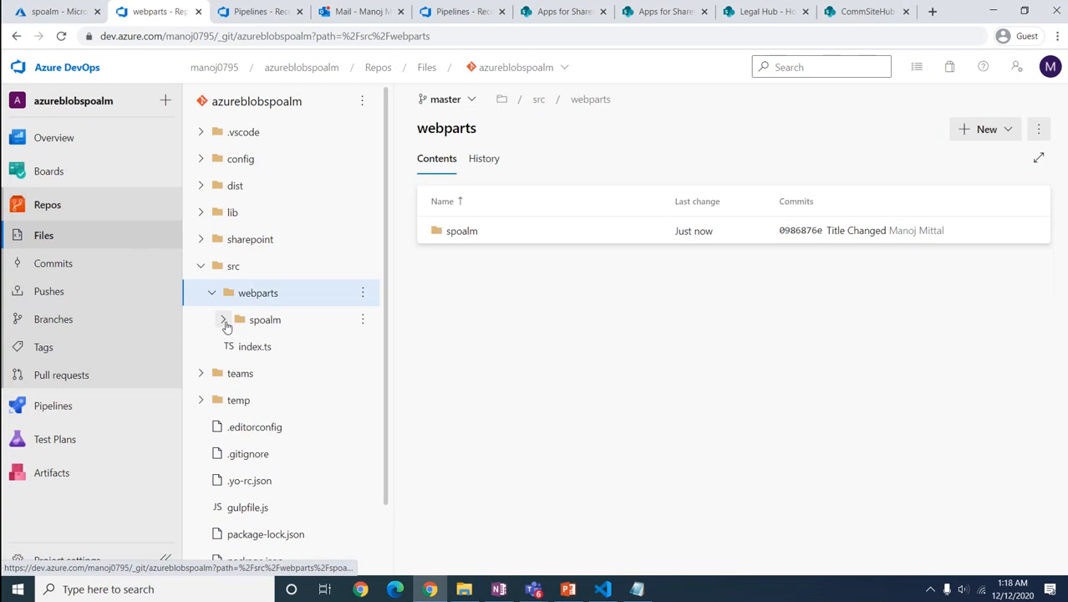
click(224, 321)
click(287, 347)
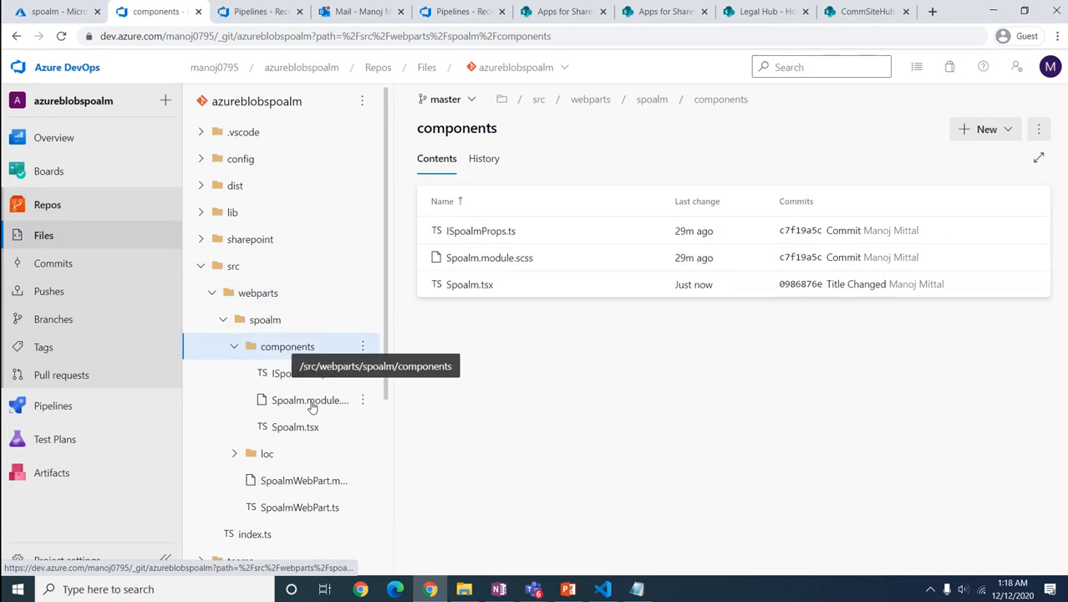
click(282, 426)
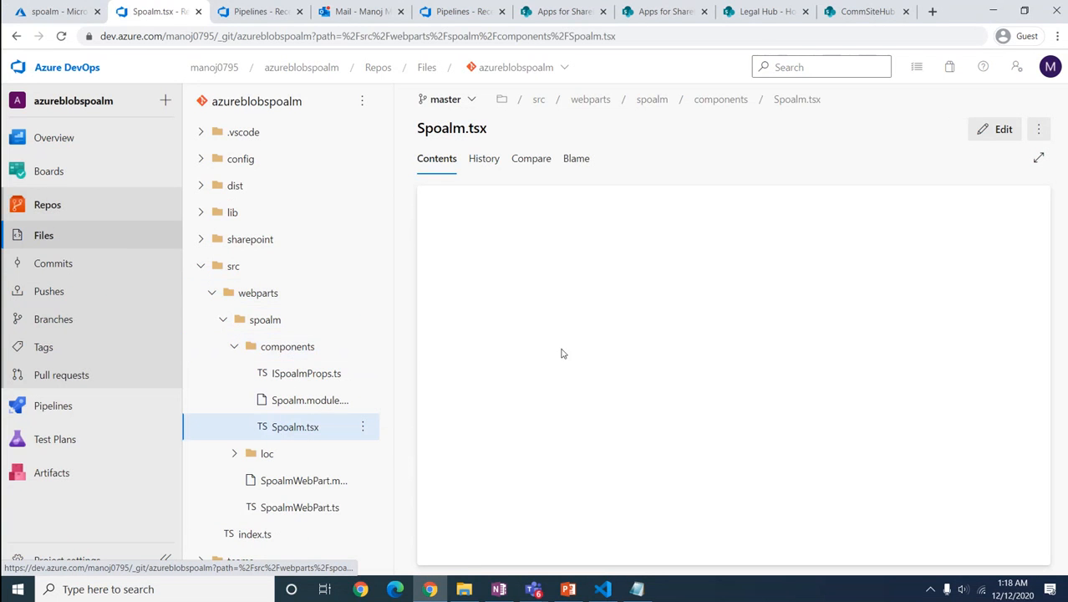
drag(950, 325, 831, 325)
drag(930, 336, 821, 336)
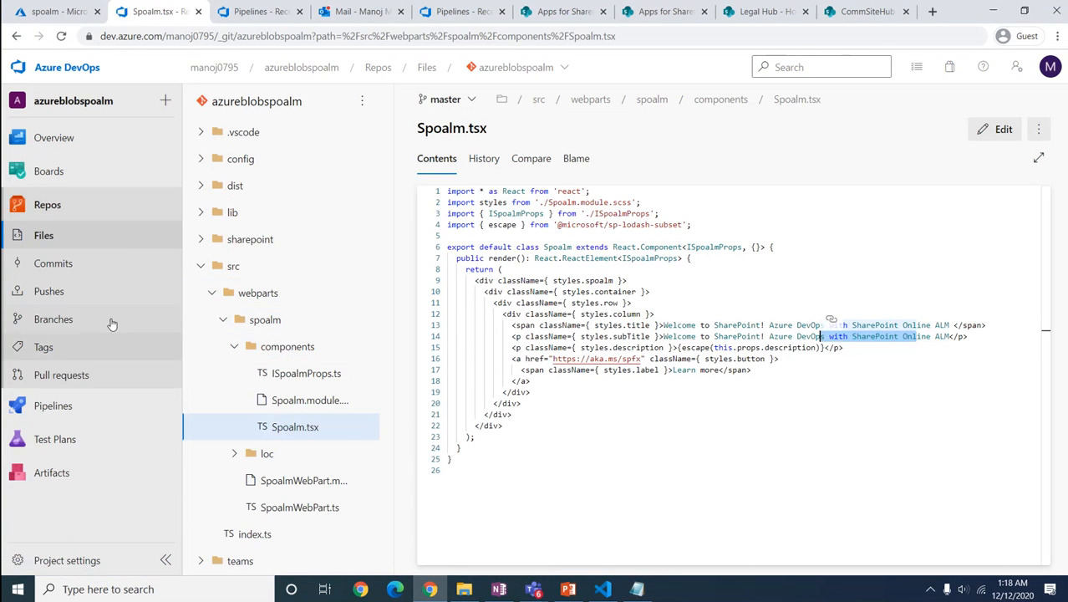
click(48, 406)
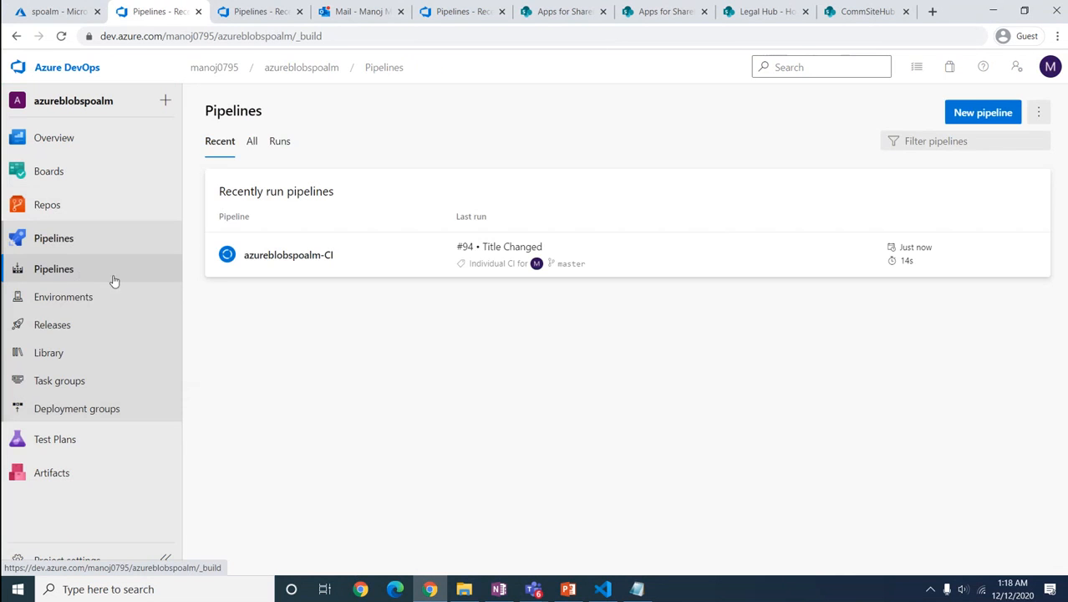
Step: Open azureblobspoalm-CI run #94 'Title Changed' and view its Agent job 1 log
click(264, 259)
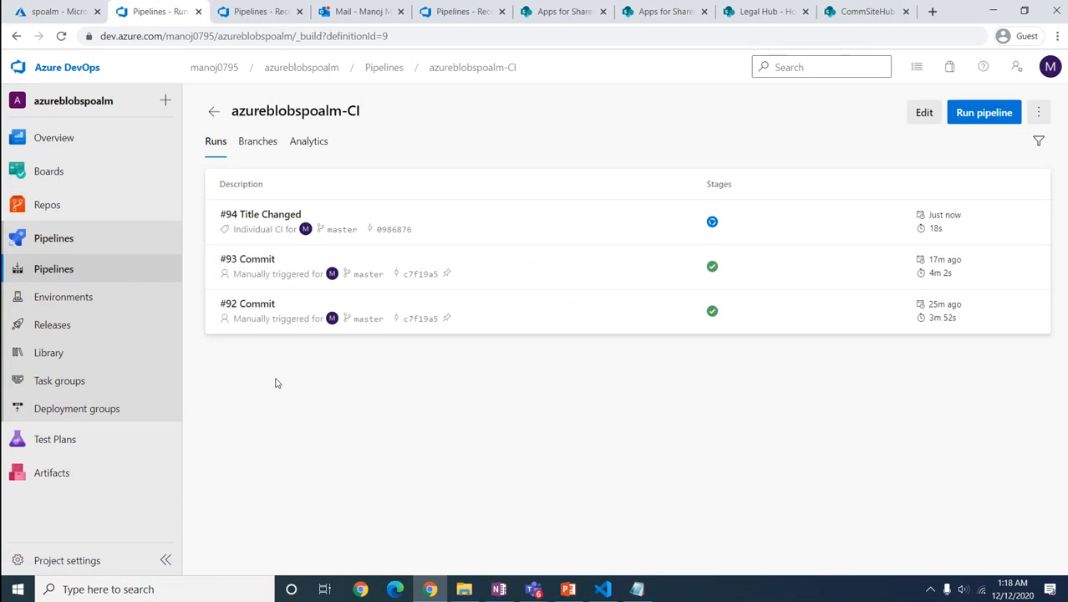
click(259, 227)
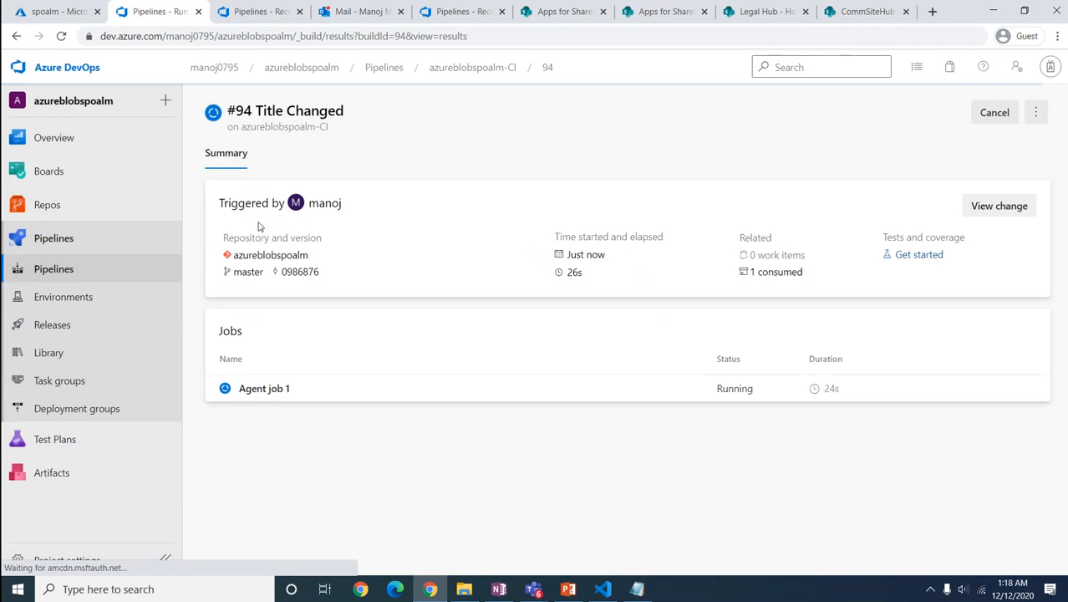
click(259, 391)
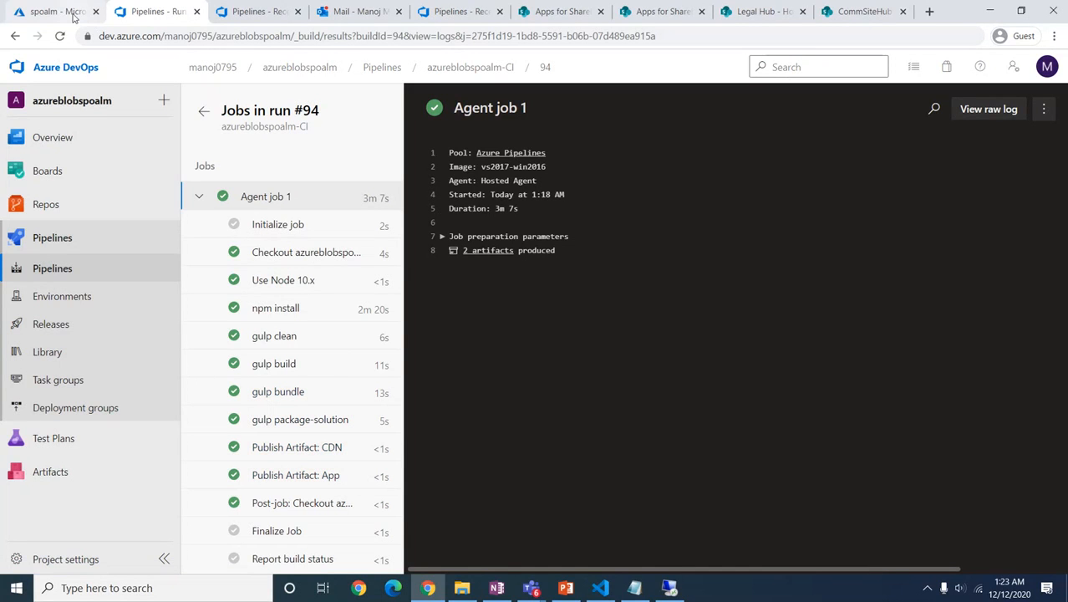
Step: Refresh the Azure portal spoalm container page, then open the Azure DevOps Releases list
click(58, 12)
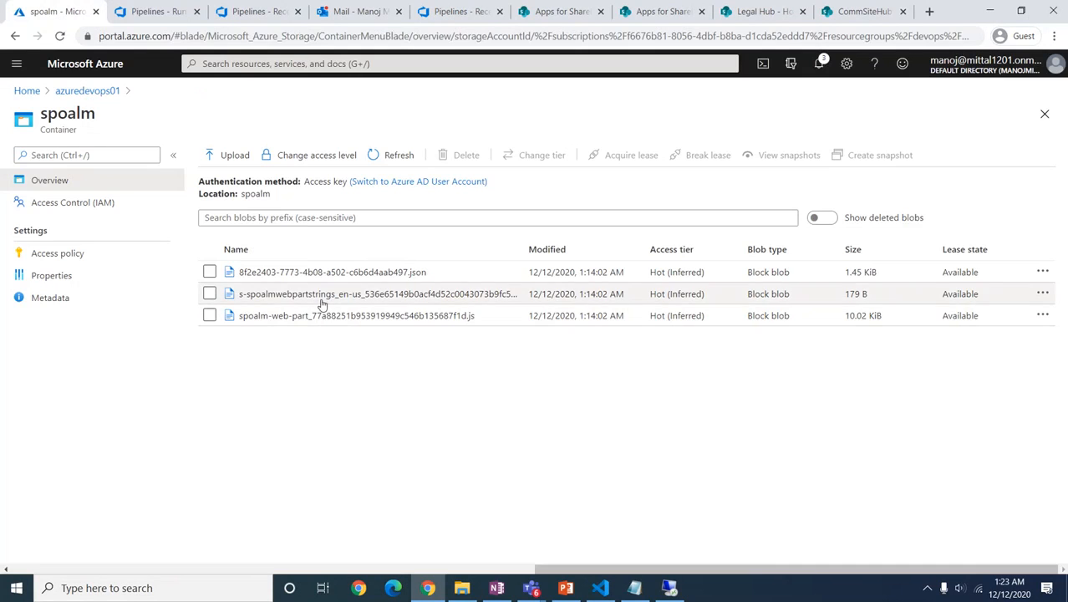
click(59, 36)
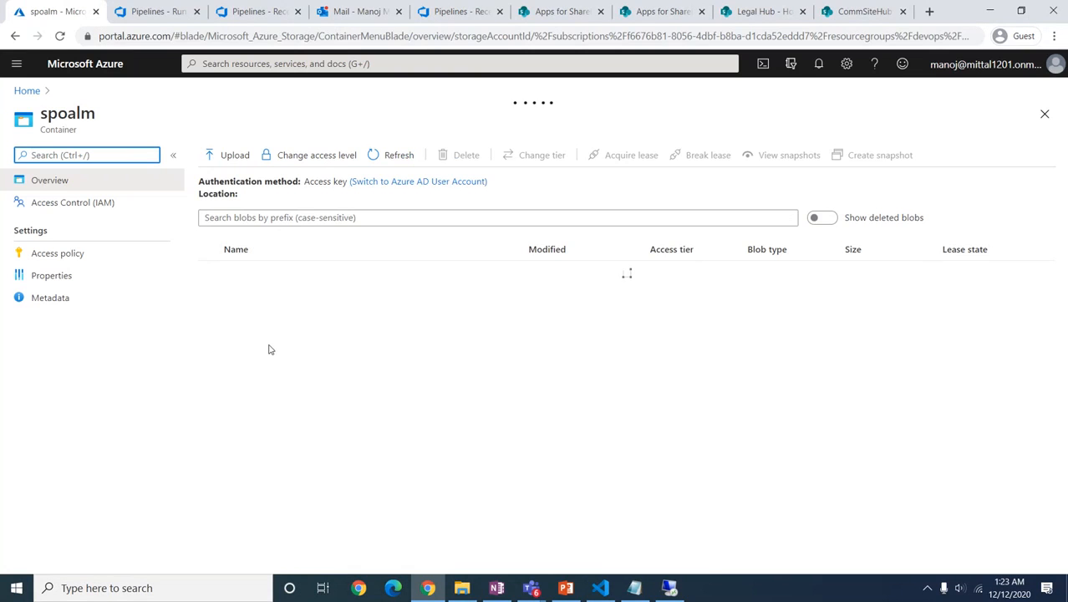
click(151, 13)
click(50, 324)
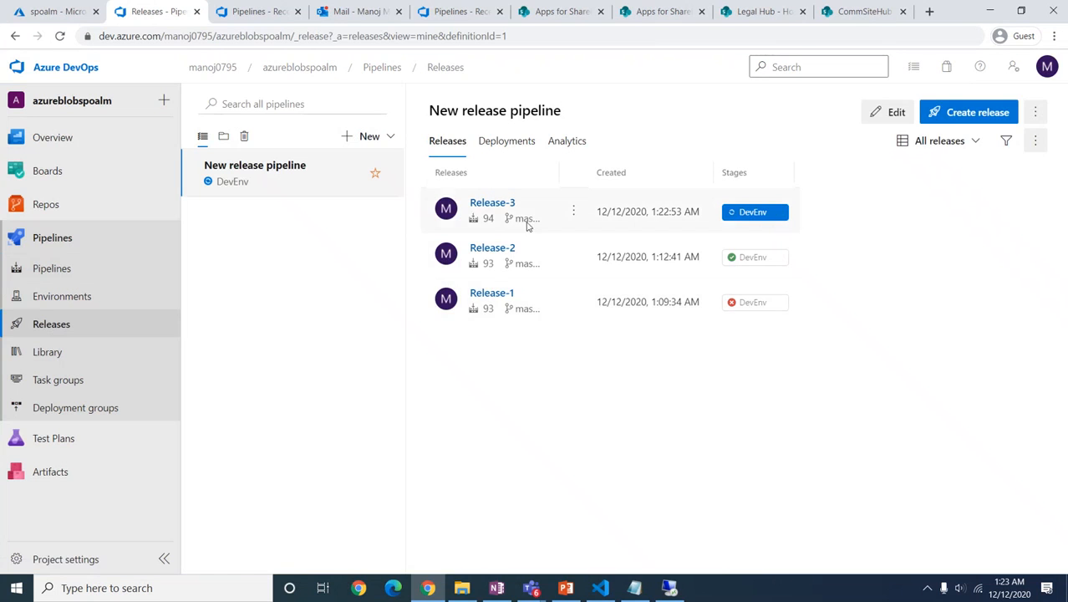
Step: Watch Release-3's DevEnv stage logs, then refresh the spoalm container to show the new blobs
click(491, 204)
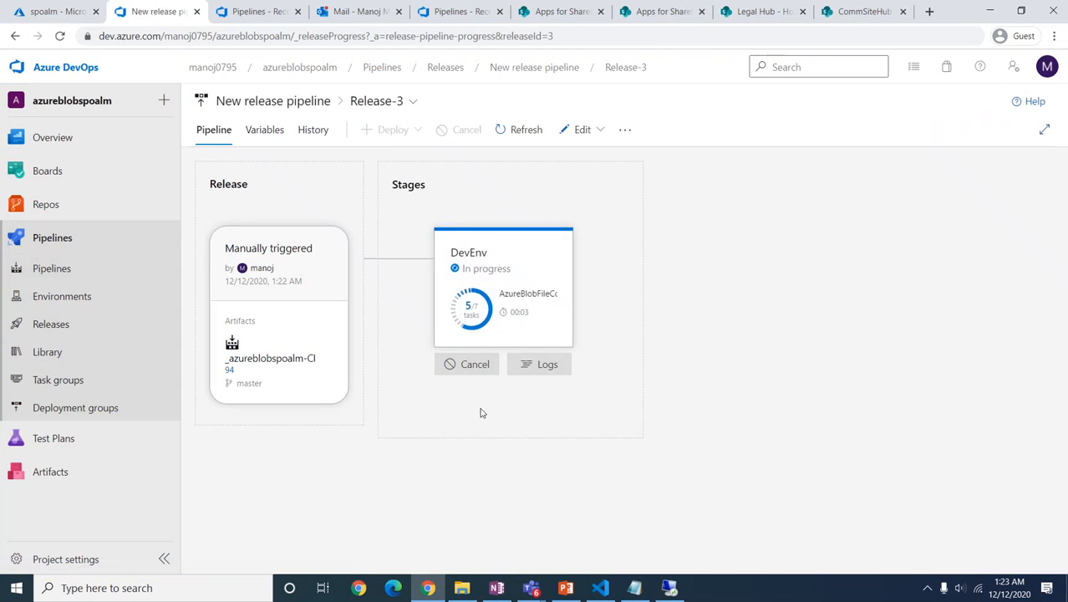
click(512, 301)
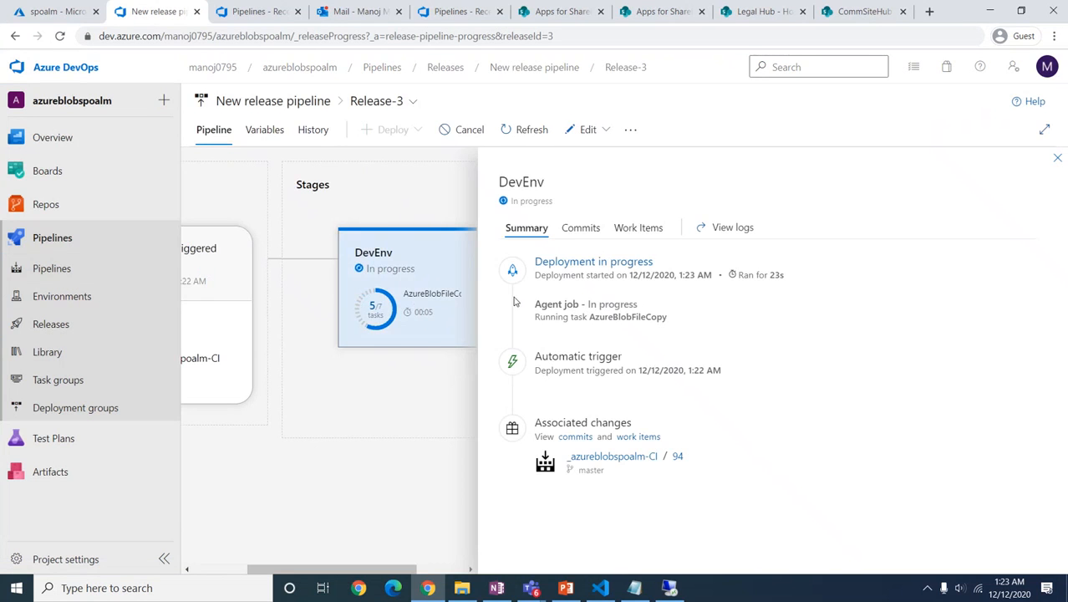
click(560, 264)
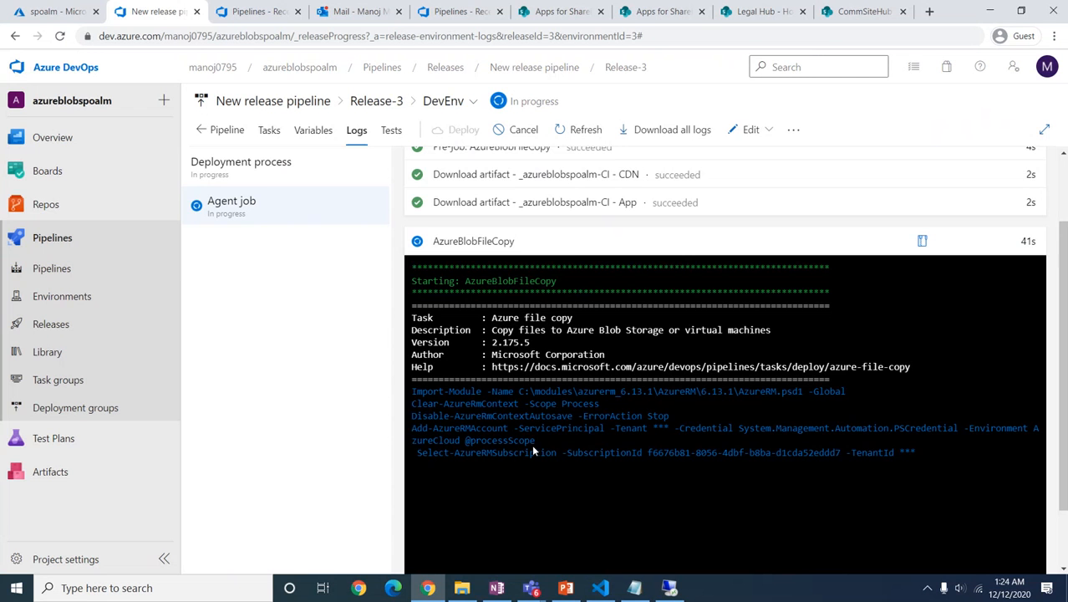
scroll(532, 451, down, 1)
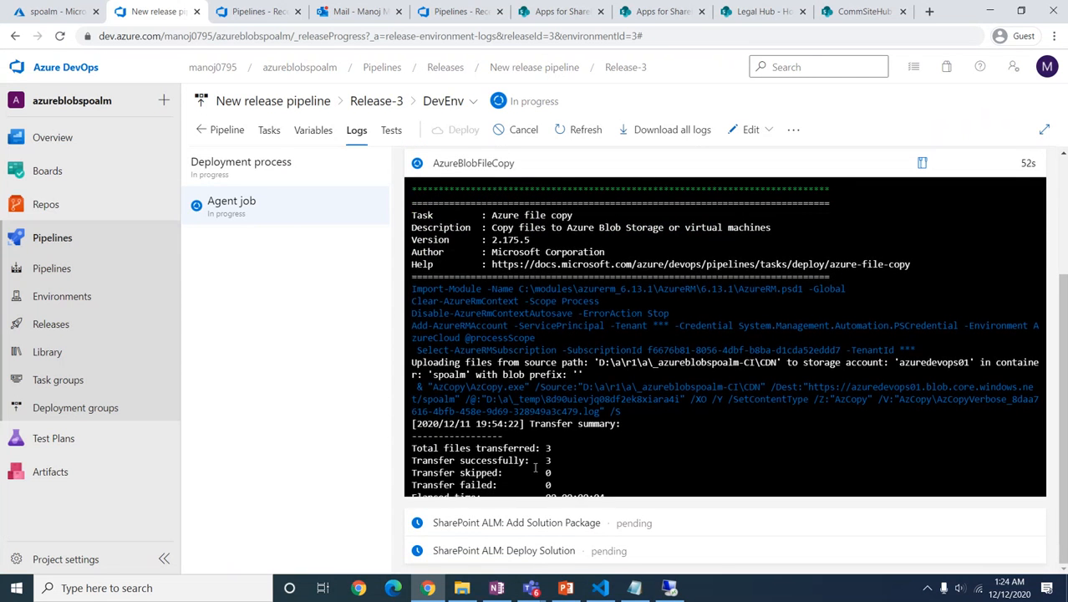
click(51, 11)
click(391, 155)
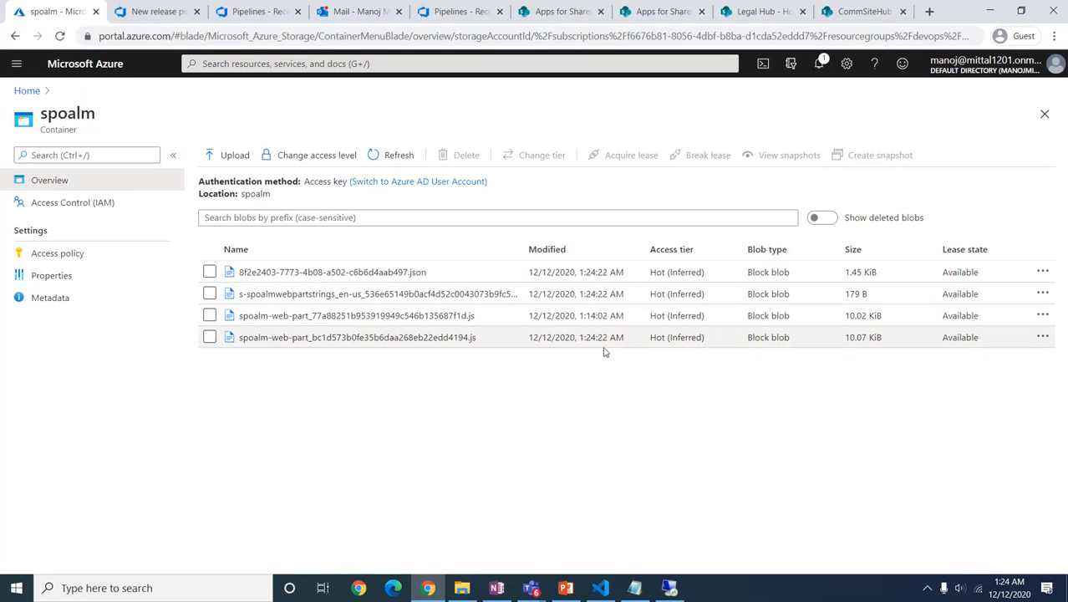
Step: Confirm Release-3's DevEnv deployment succeeded and view spoalm-client-side-solution in the SharePoint app catalog
click(151, 12)
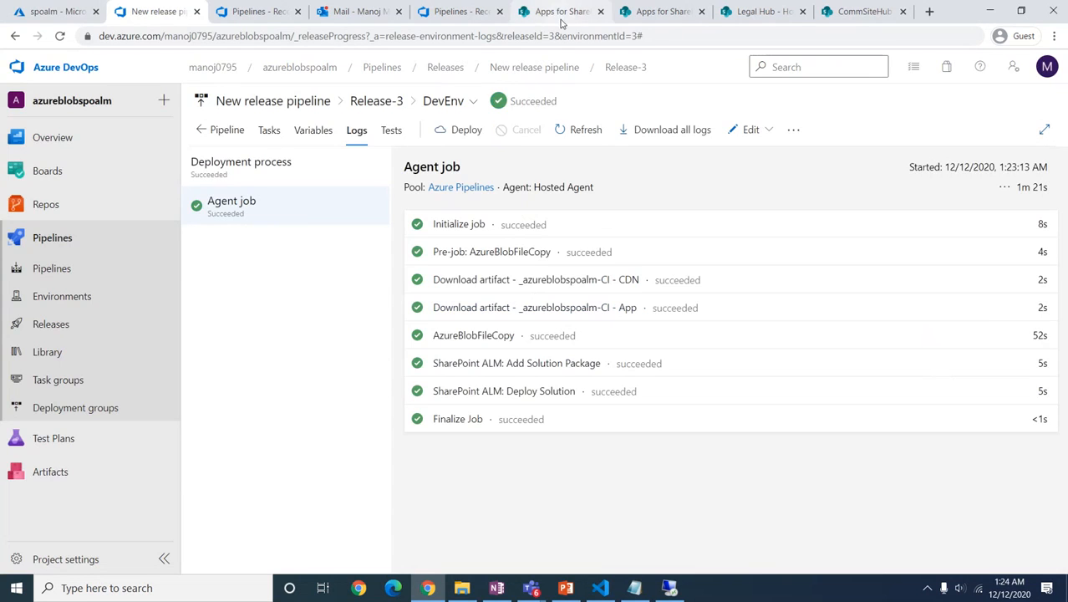
click(558, 20)
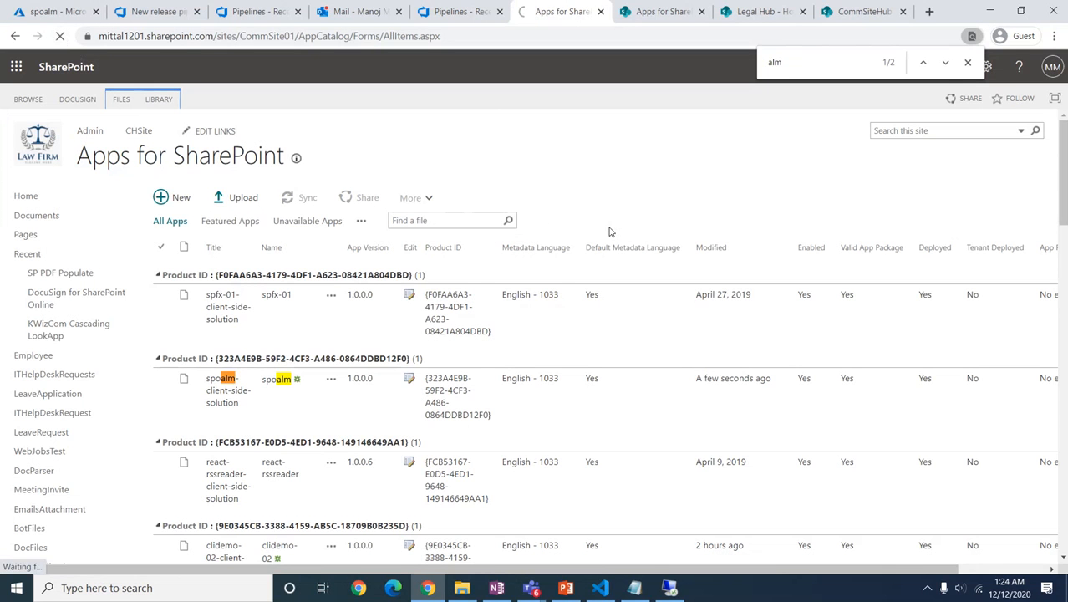